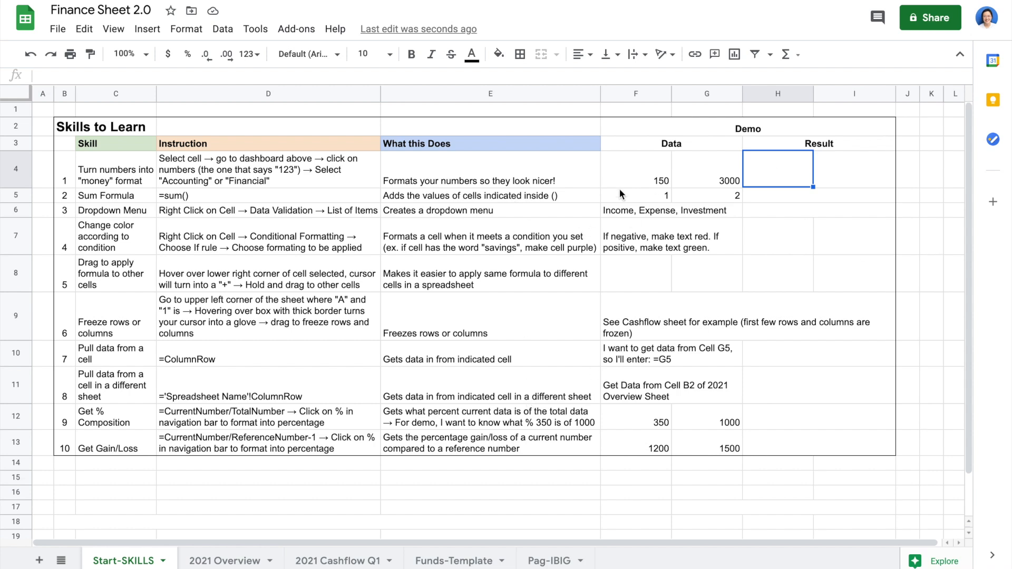
Enter 3000 in cell H4 and apply the Financial number format to it.
click(731, 181)
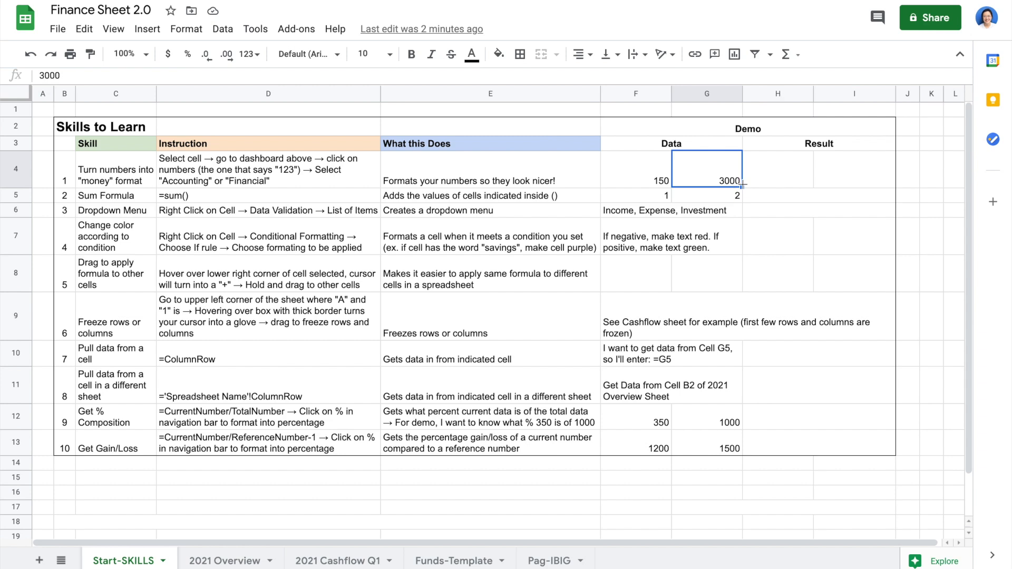
click(773, 181)
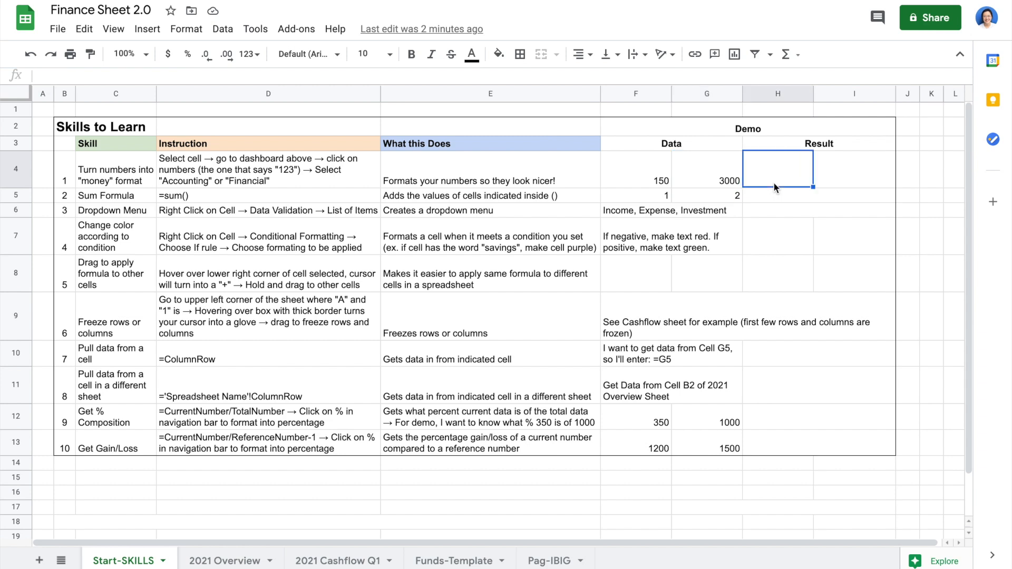
text(3000)
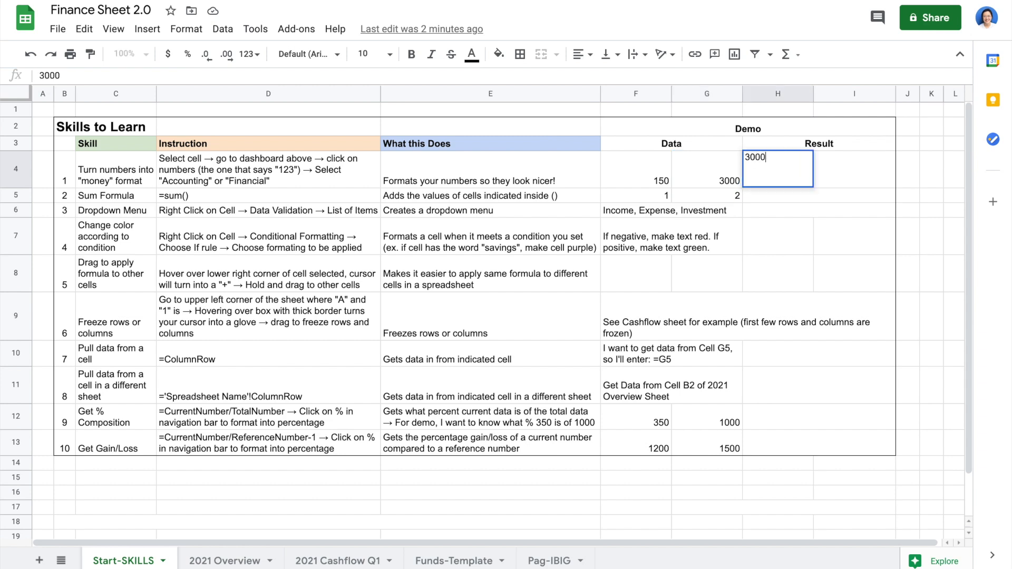
key(Return)
click(779, 174)
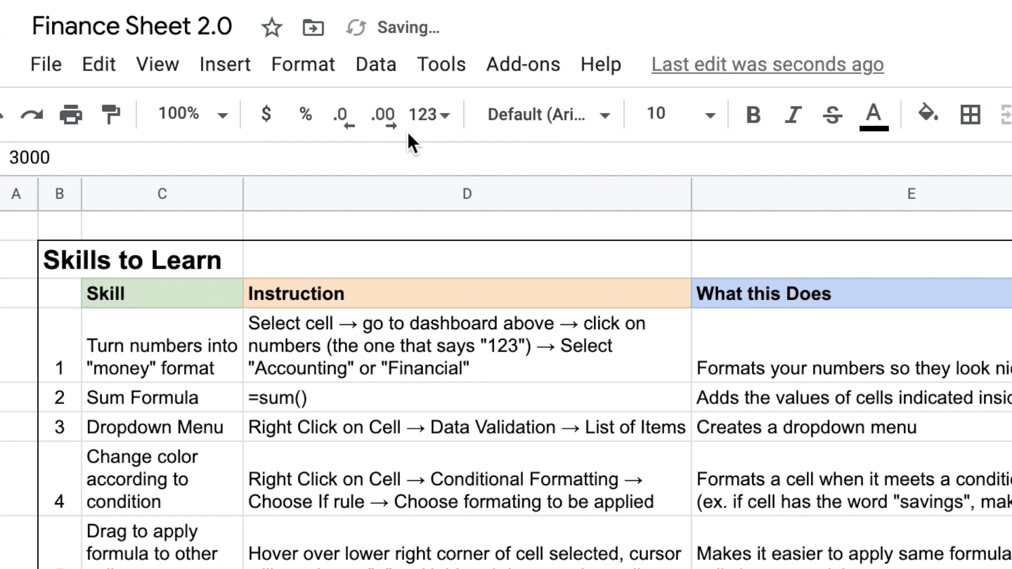
click(248, 53)
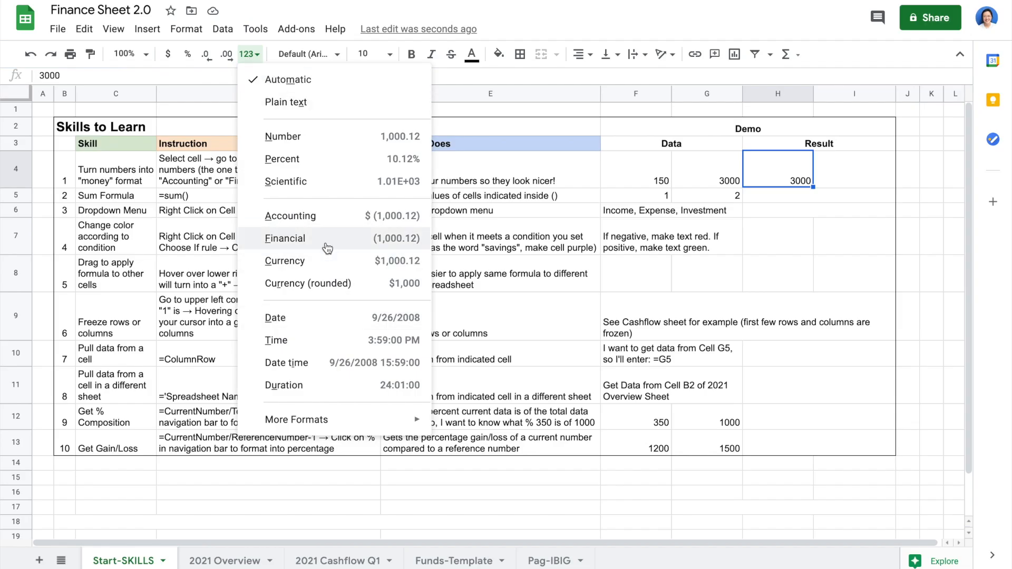
click(327, 246)
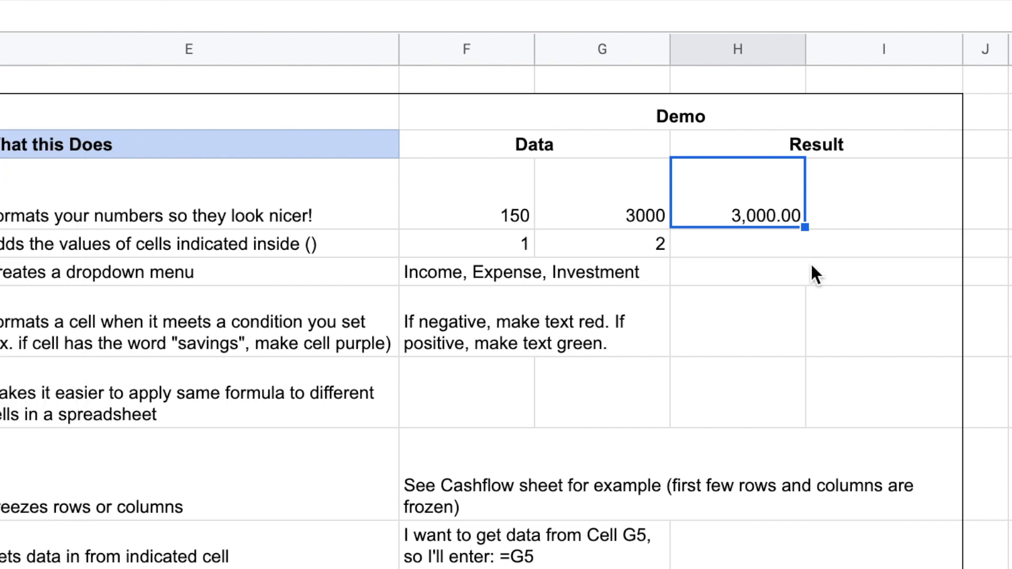
Add up the block F4:G5 as a range with a SUM formula in the Sum Formula result cell H5.
click(733, 240)
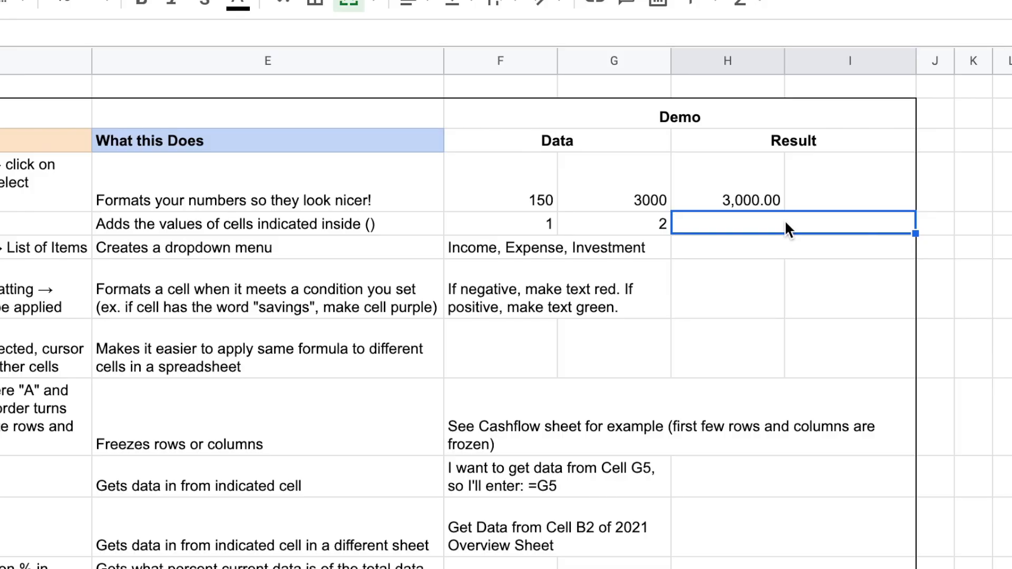
text(=sum()
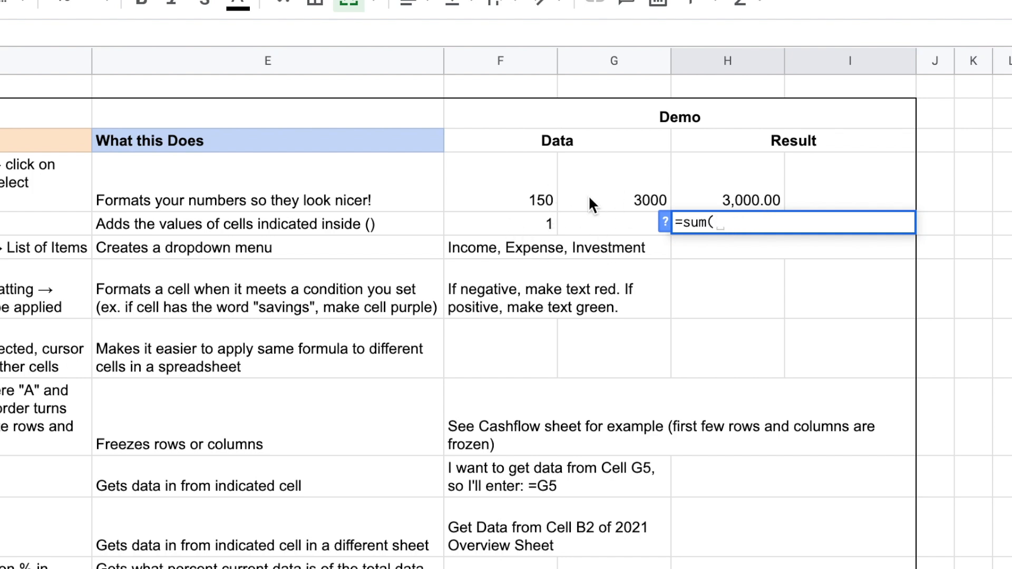
click(498, 180)
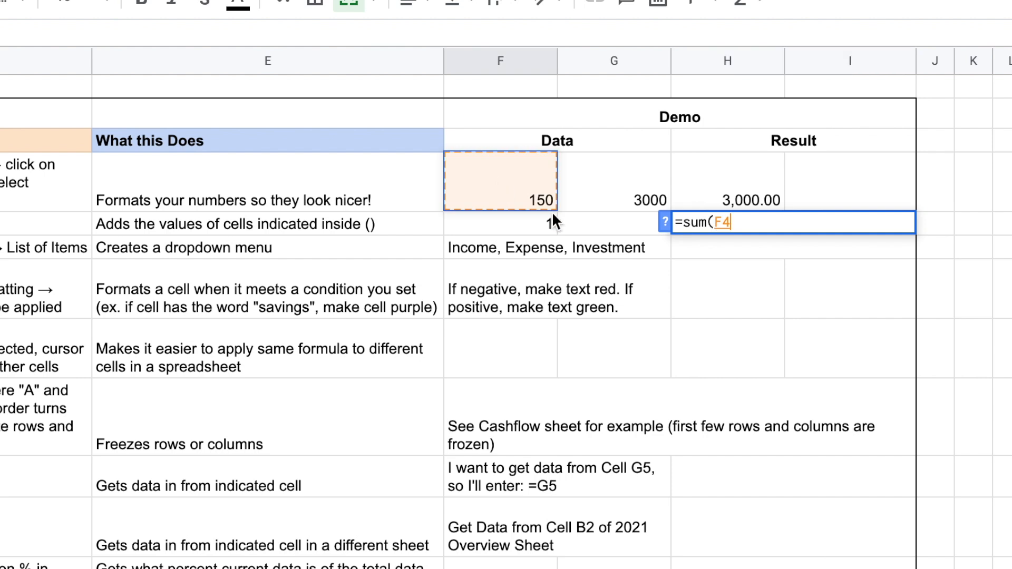
shift+click(604, 227)
key(Return)
Replace the formula in H5 with one that sums the individually chosen cells: =sum(F4,G4,F5,G5).
click(793, 222)
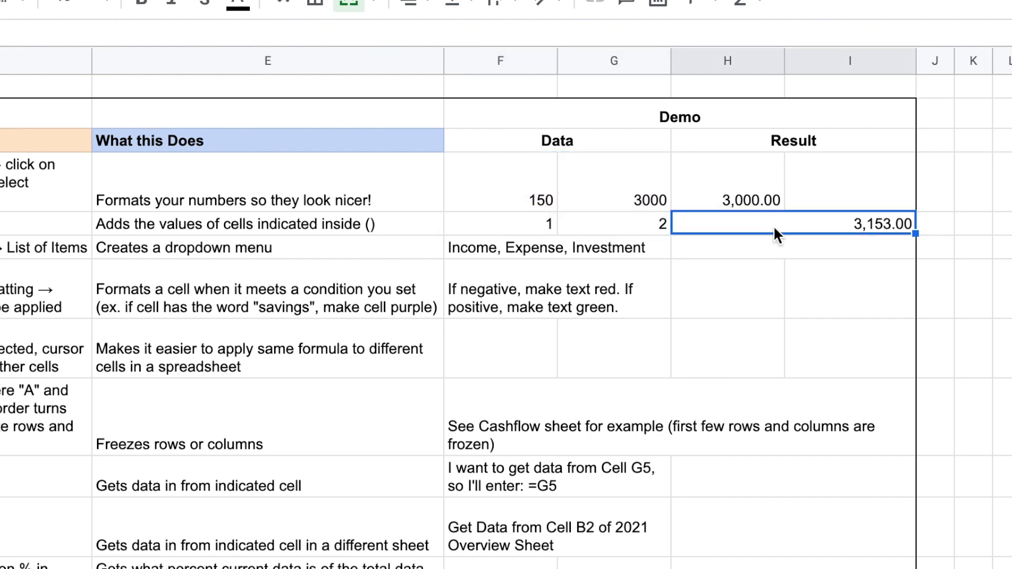
key(Delete)
text(=)
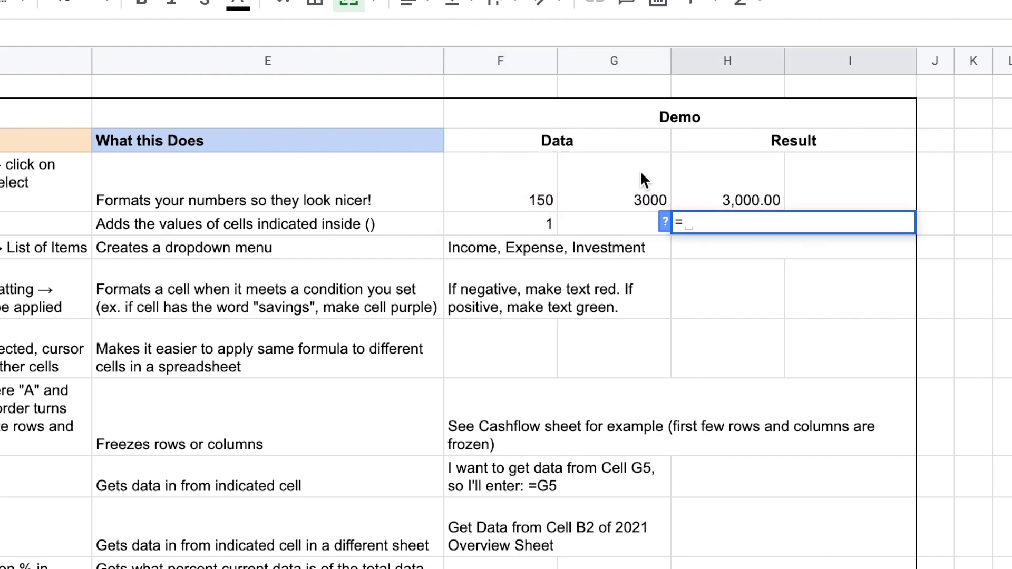
text(sum()
click(501, 200)
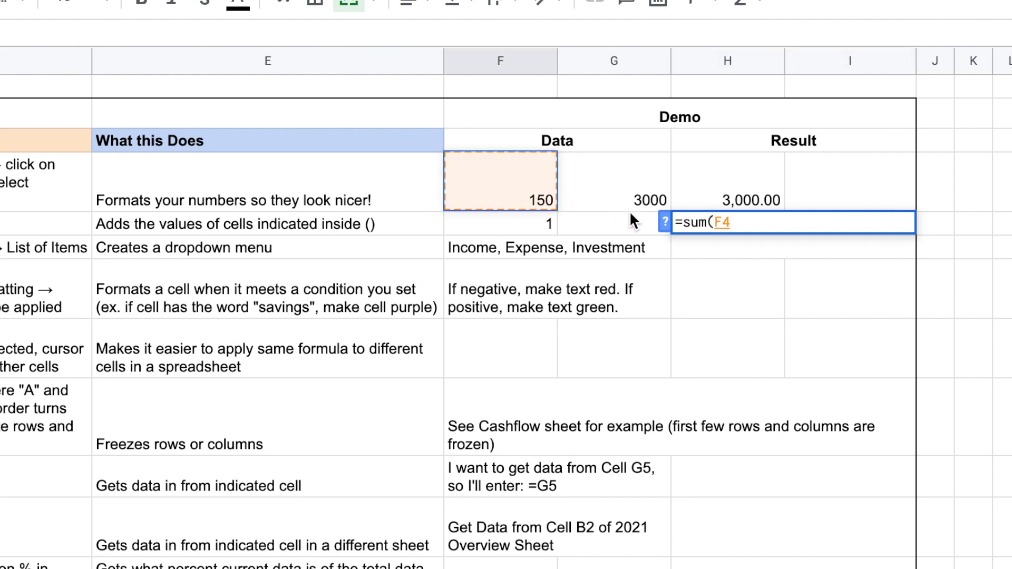
text(,)
click(623, 185)
text(,)
click(518, 235)
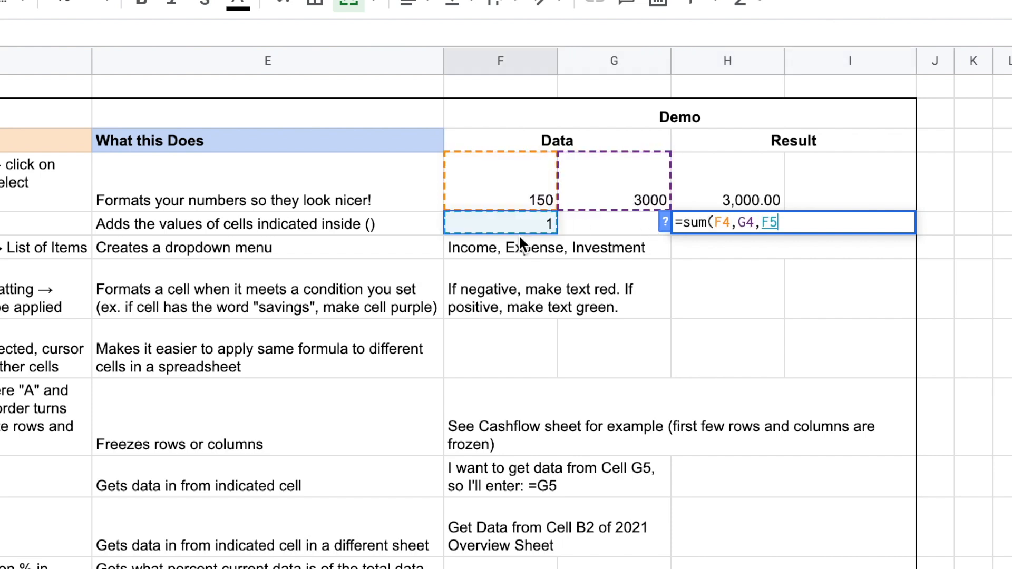
text(,)
click(597, 228)
key(Return)
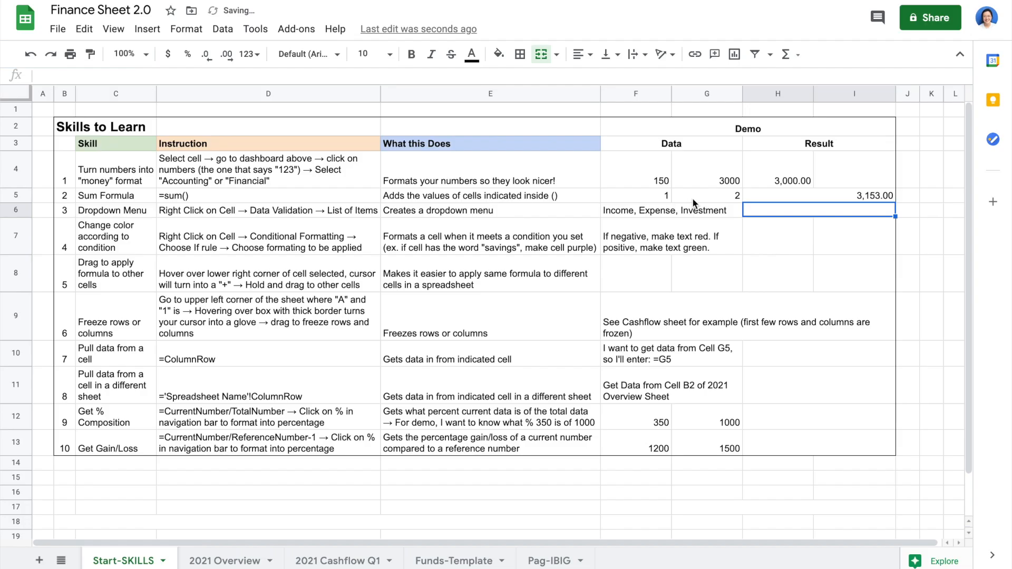
Add data validation to result cell H6 as a list of items with the entries Income and Expense.
right_click(789, 207)
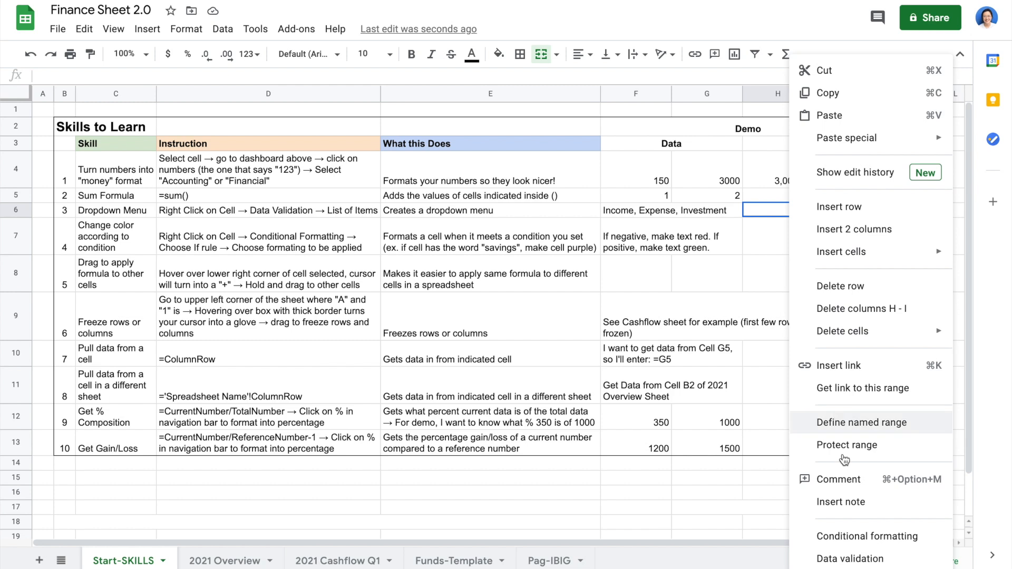
click(851, 557)
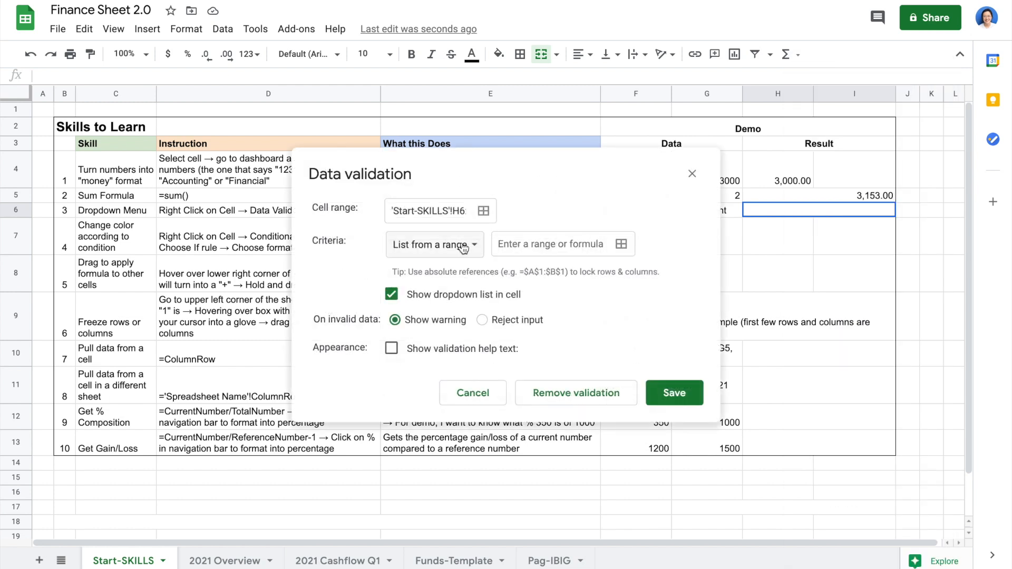
click(457, 244)
click(490, 267)
click(519, 247)
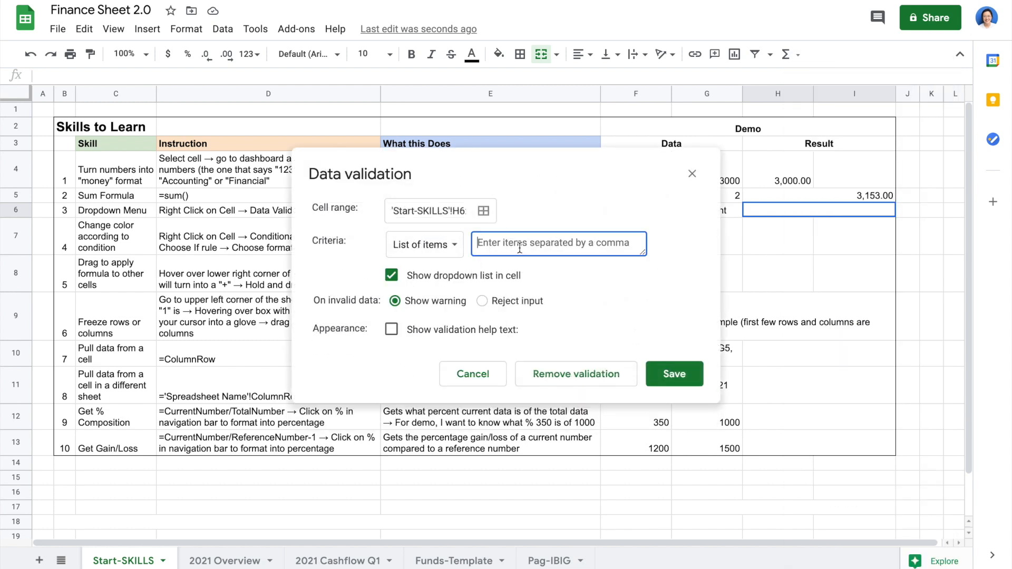
text(Income, )
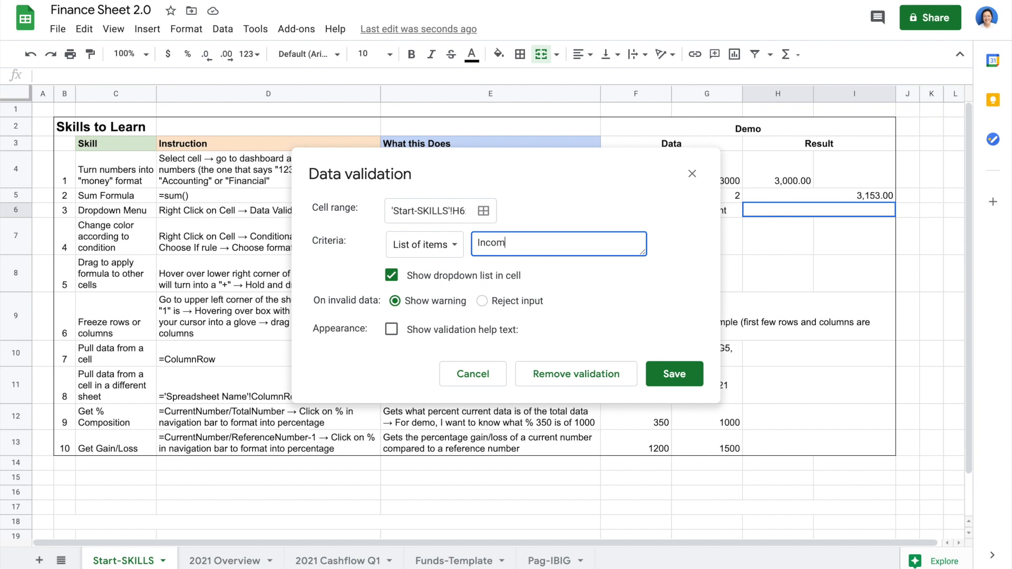
text(Expense)
click(665, 385)
click(811, 283)
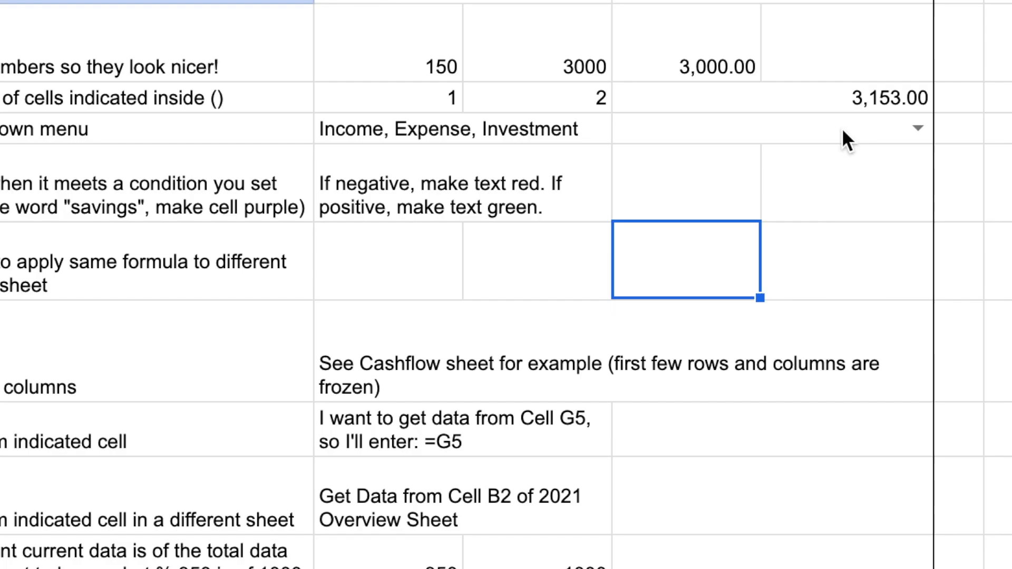
Try the Income option in H6's dropdown list, and set the cell to Expense.
click(892, 212)
click(917, 128)
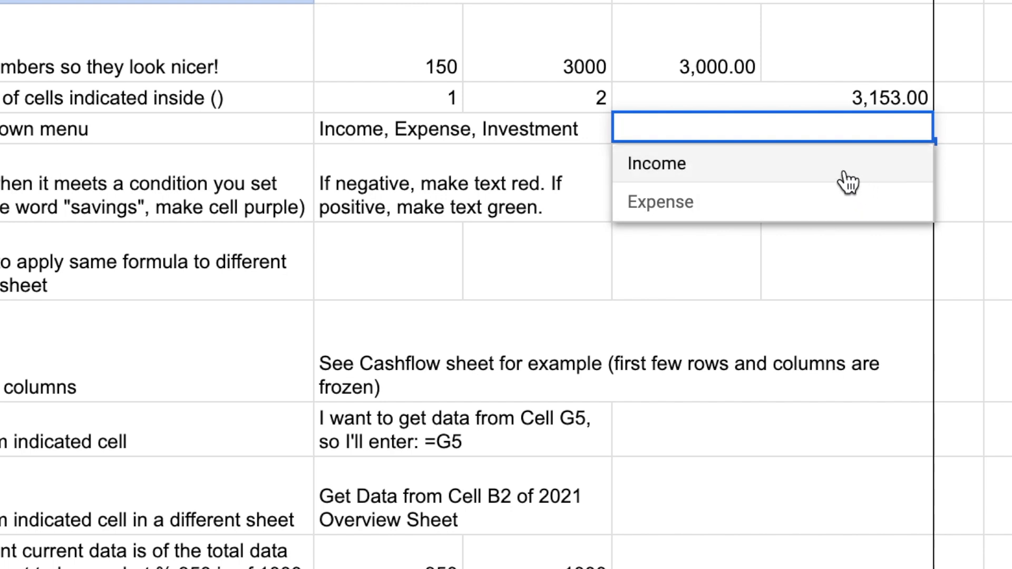
click(848, 166)
click(921, 128)
click(907, 200)
Create a conditional format rule for H7:I7 that makes the text green when the value is greater than 0.
click(701, 193)
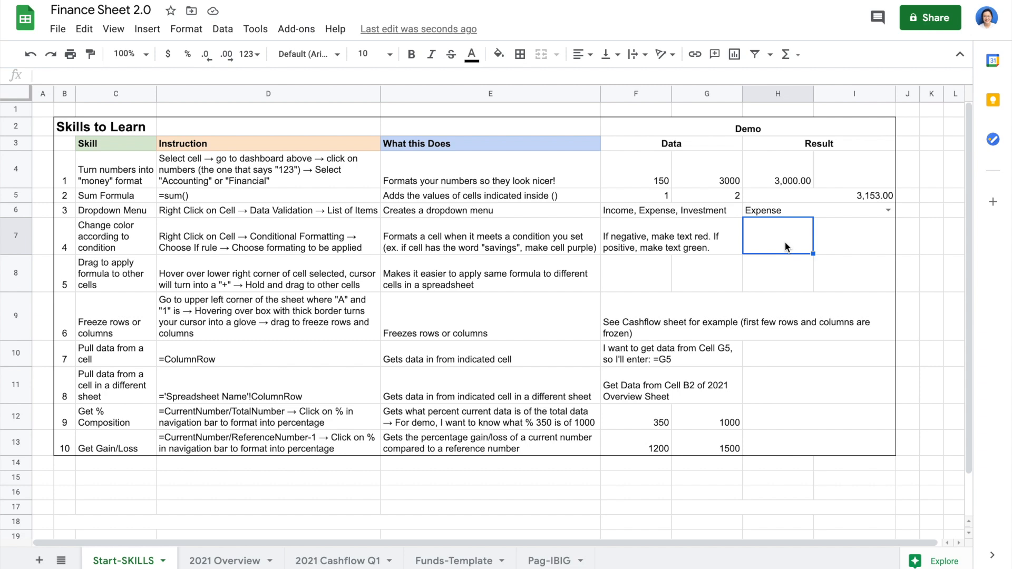
scroll(786, 246, right, 1)
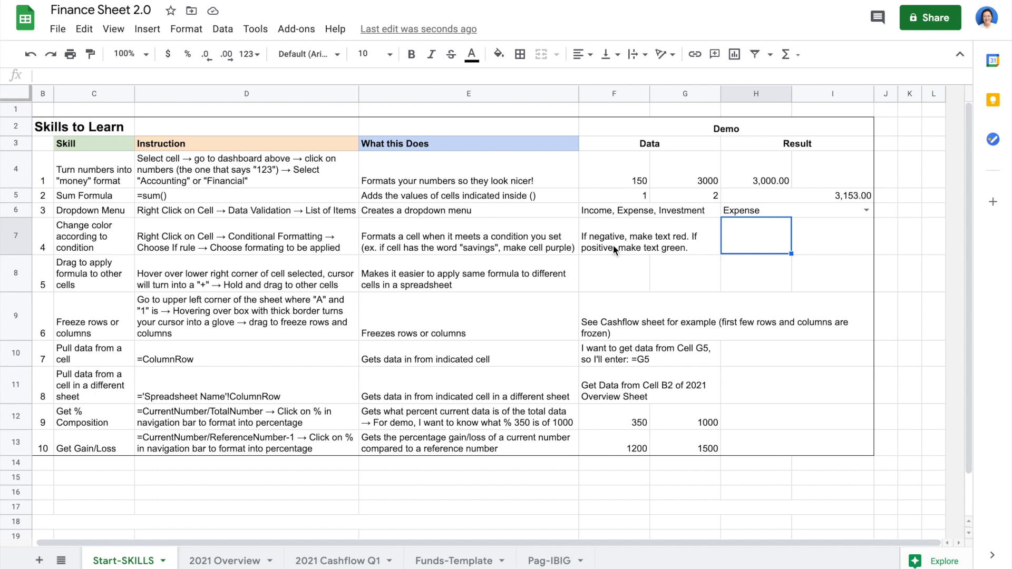
shift+click(839, 240)
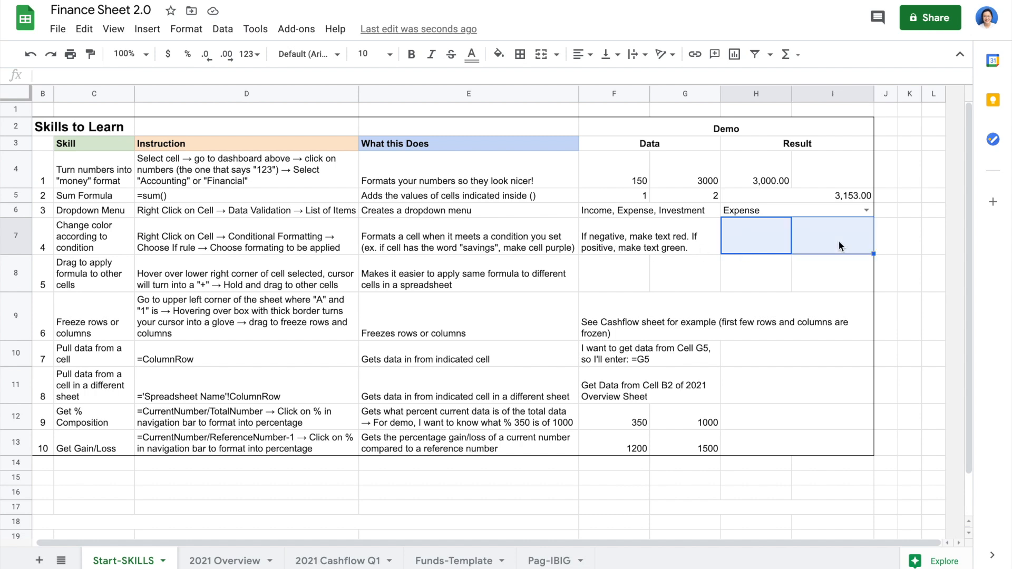
right_click(839, 240)
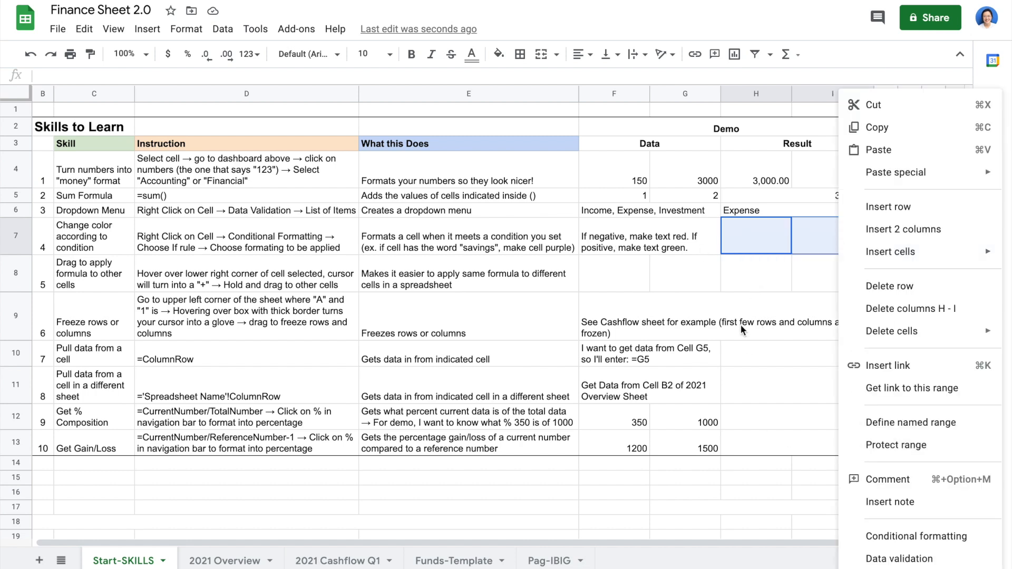
click(916, 536)
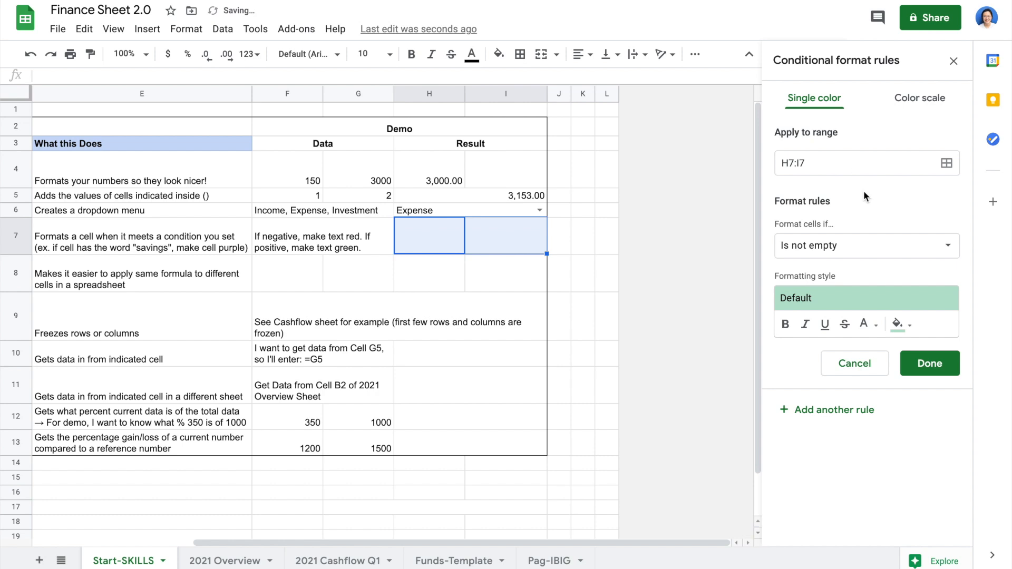
click(867, 246)
scroll(861, 451, down, 1)
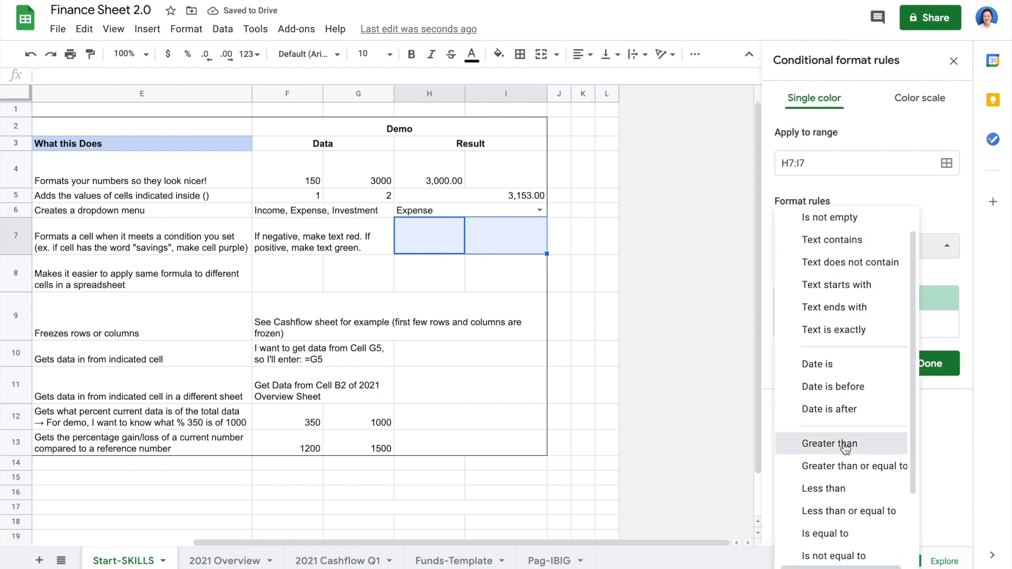
click(845, 448)
click(835, 281)
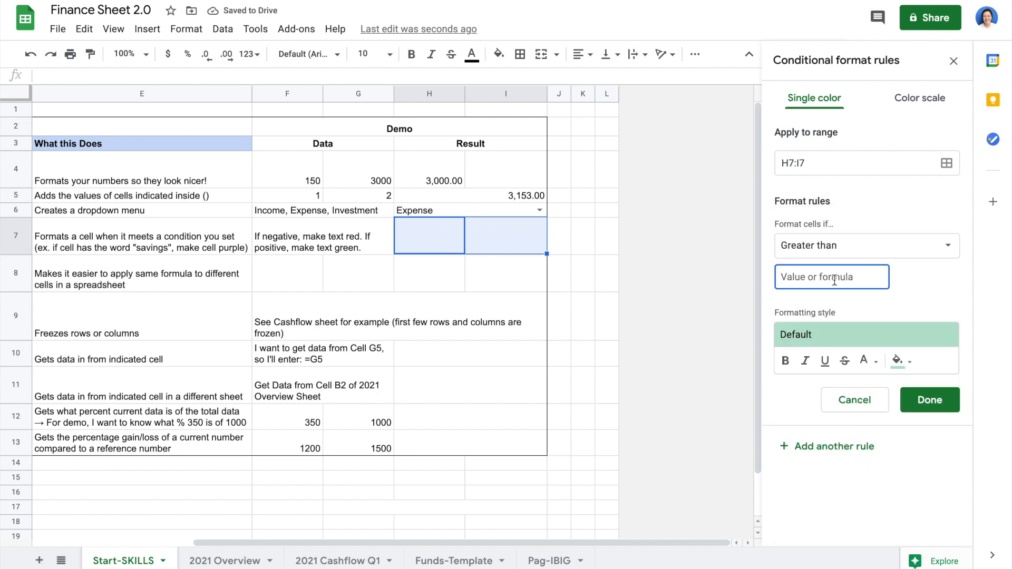
text(0)
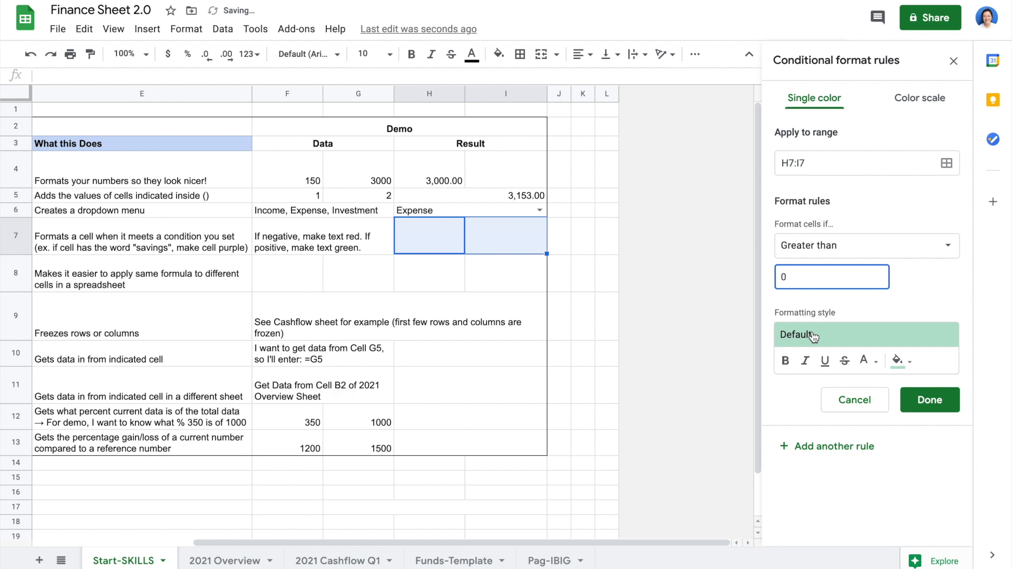
click(795, 335)
click(806, 409)
click(937, 400)
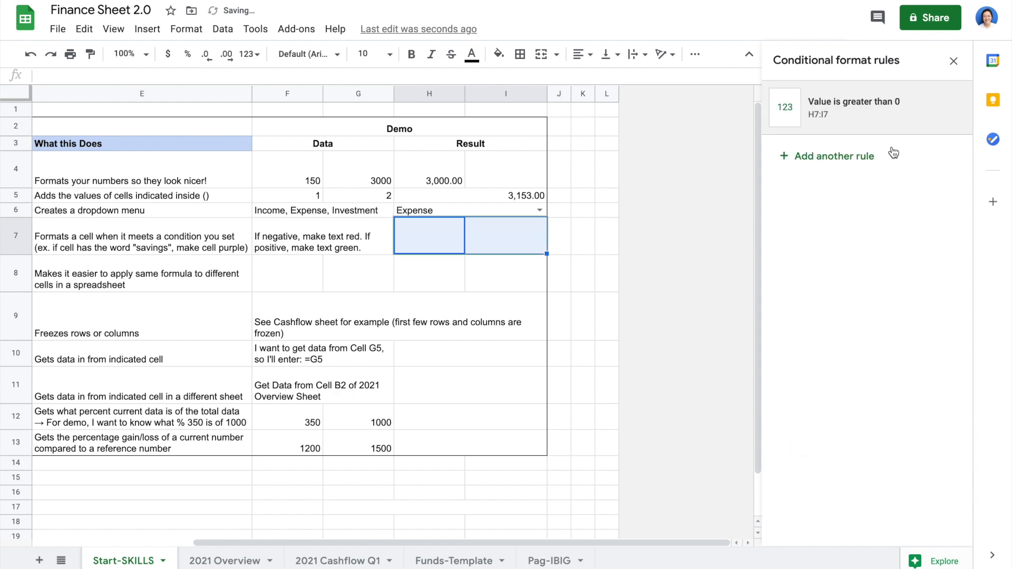
Add a second conditional format rule for H7:I7 that makes the text red when the value is less than 0.
click(869, 156)
click(859, 247)
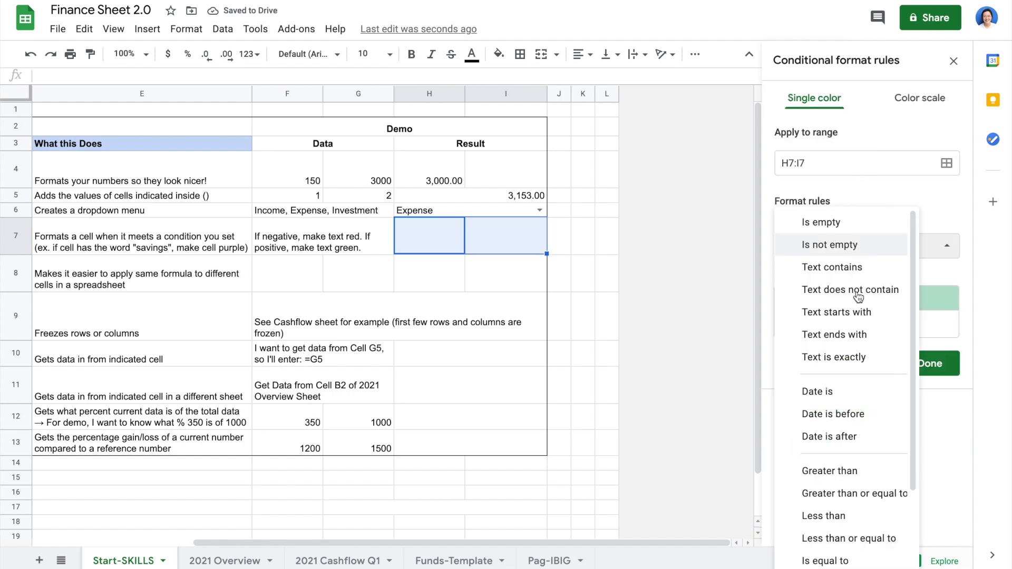
click(840, 516)
click(831, 278)
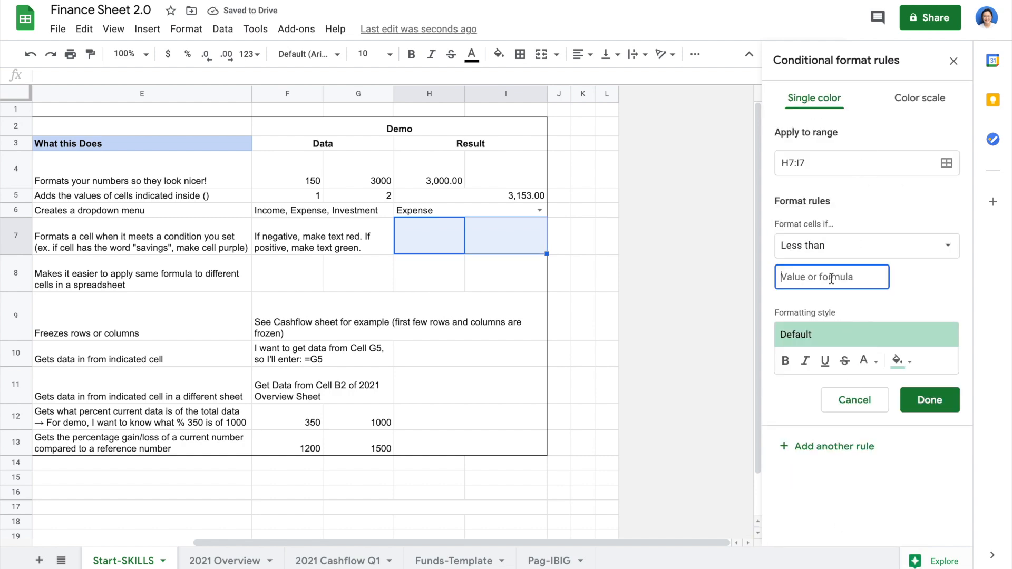
text(0)
click(903, 336)
click(906, 412)
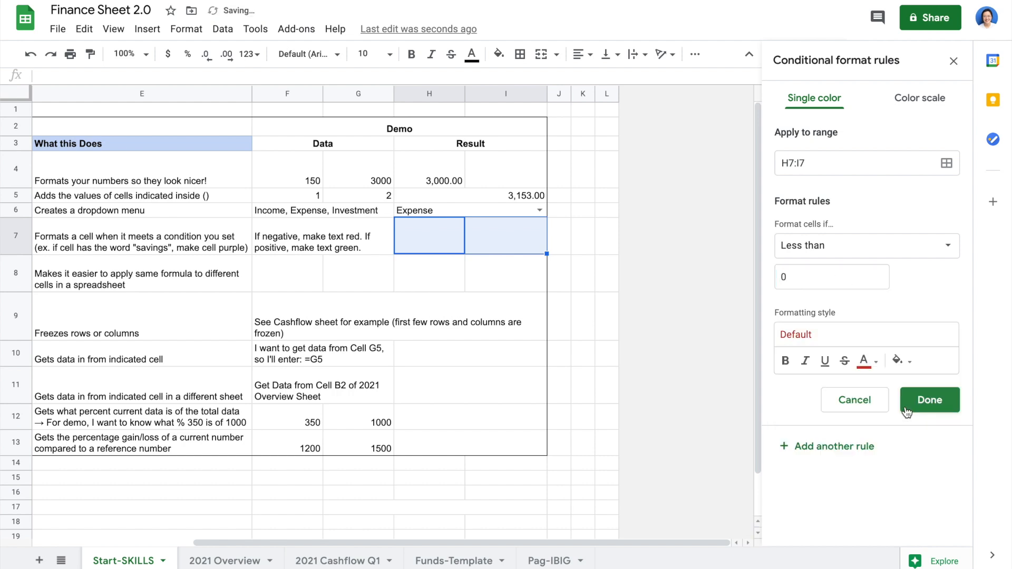
click(926, 400)
click(953, 61)
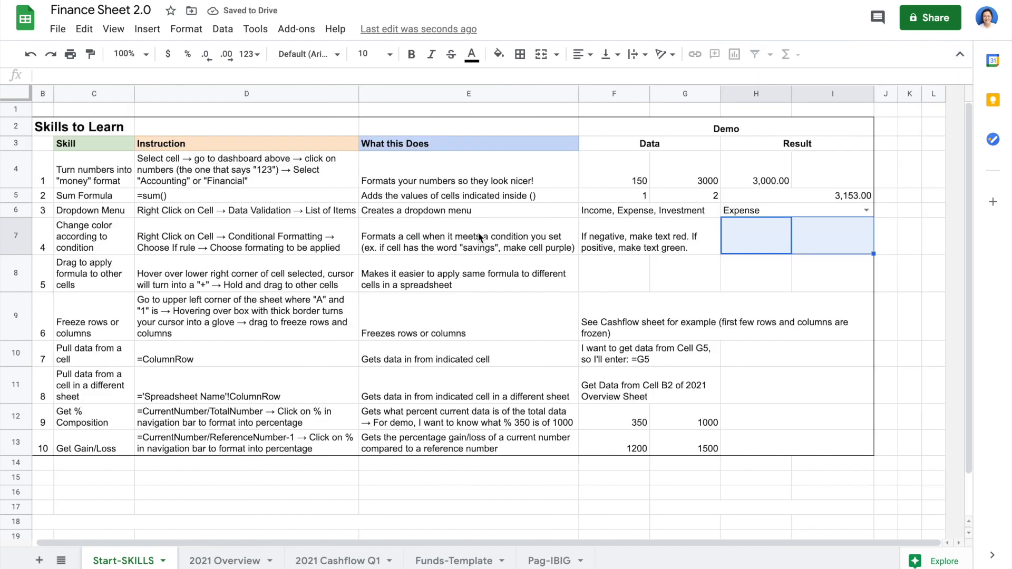
Enter the test values 150 in H7 and -200 in I7 to try the colour rules.
click(766, 235)
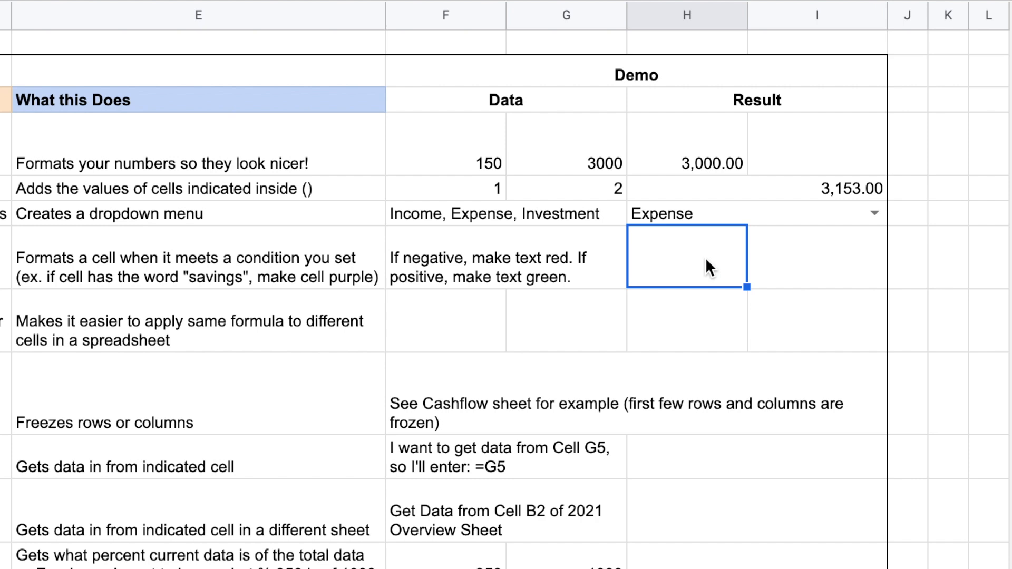
text(150)
key(Return)
click(792, 277)
text(-200)
key(Return)
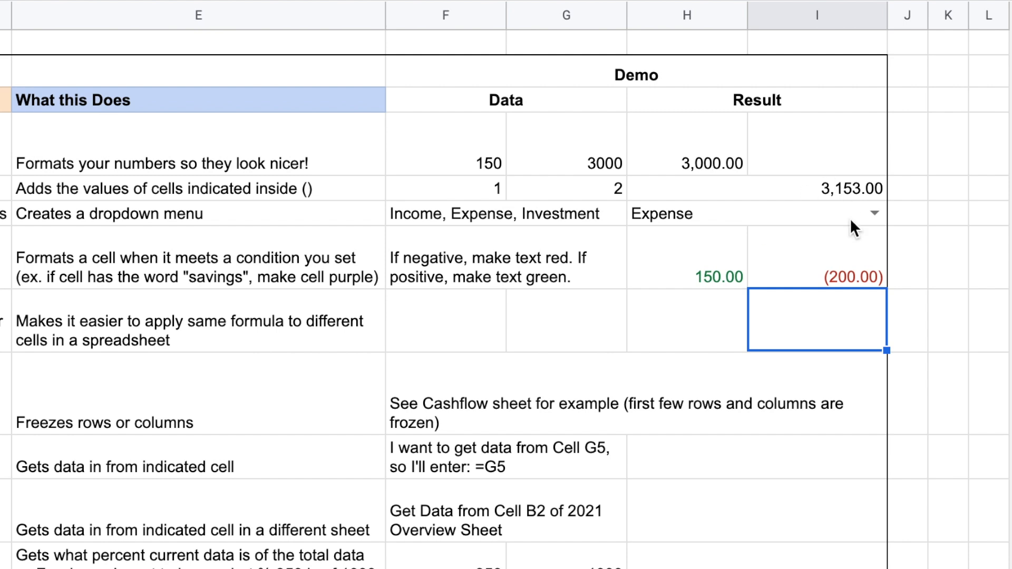
Enter the value 150 in H8, below the conditionally formatted cell H7.
click(844, 276)
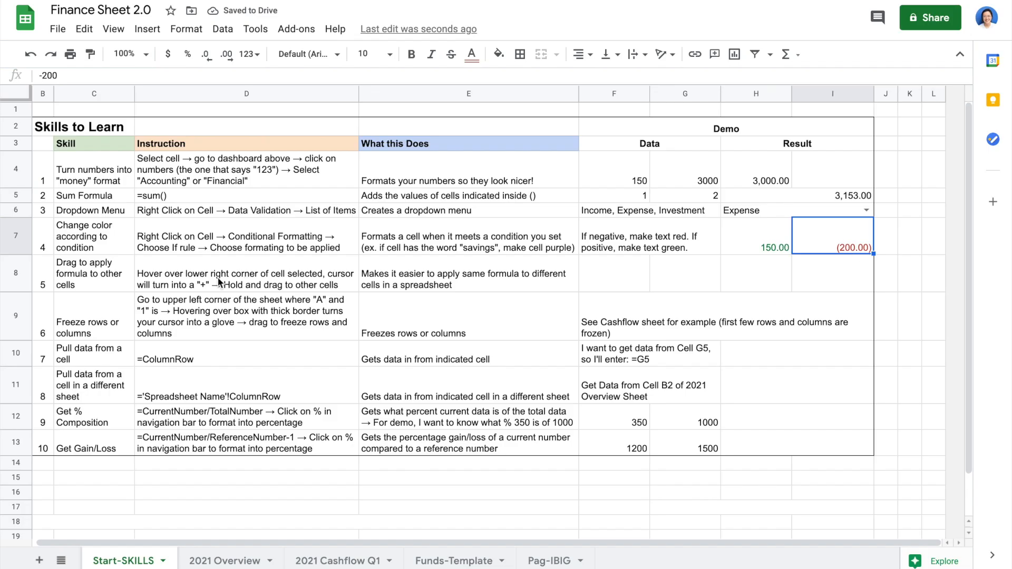
click(142, 284)
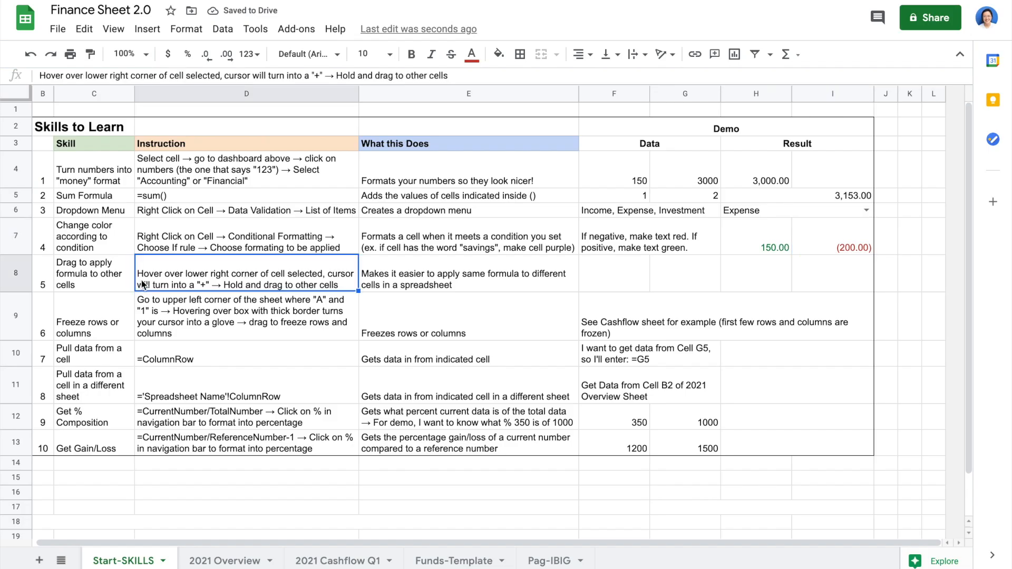
click(103, 283)
click(776, 286)
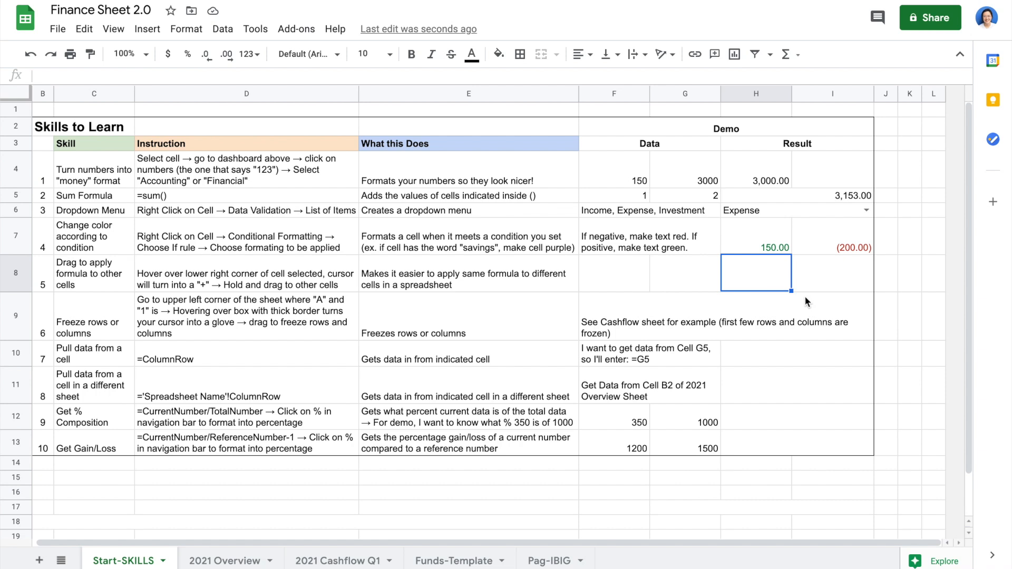
click(742, 244)
click(767, 286)
text(150)
key(Return)
Fill H7 down into H8 so its value and conditional formatting are copied.
click(780, 245)
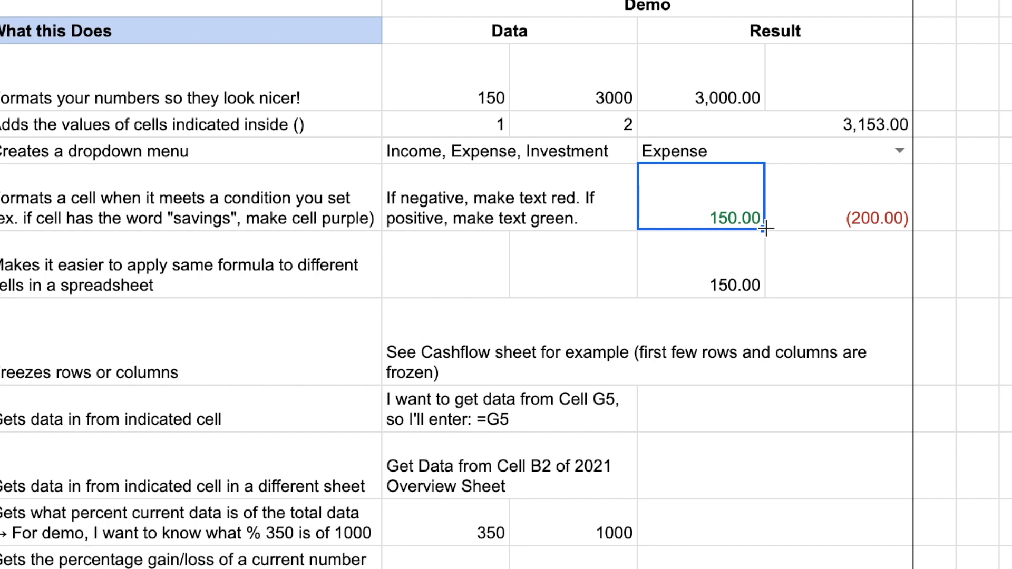
drag(765, 228, 767, 279)
click(759, 287)
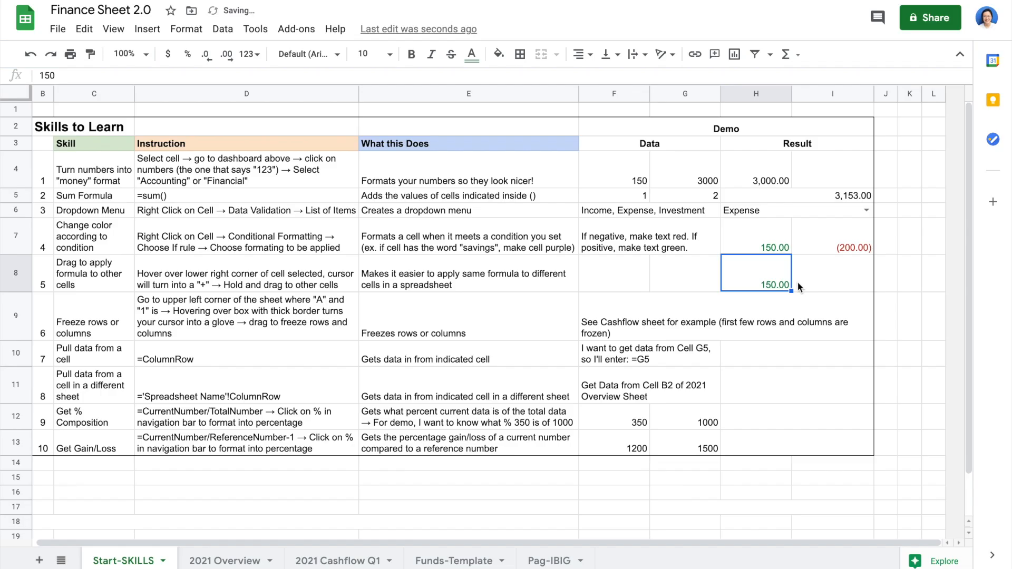
key(Down)
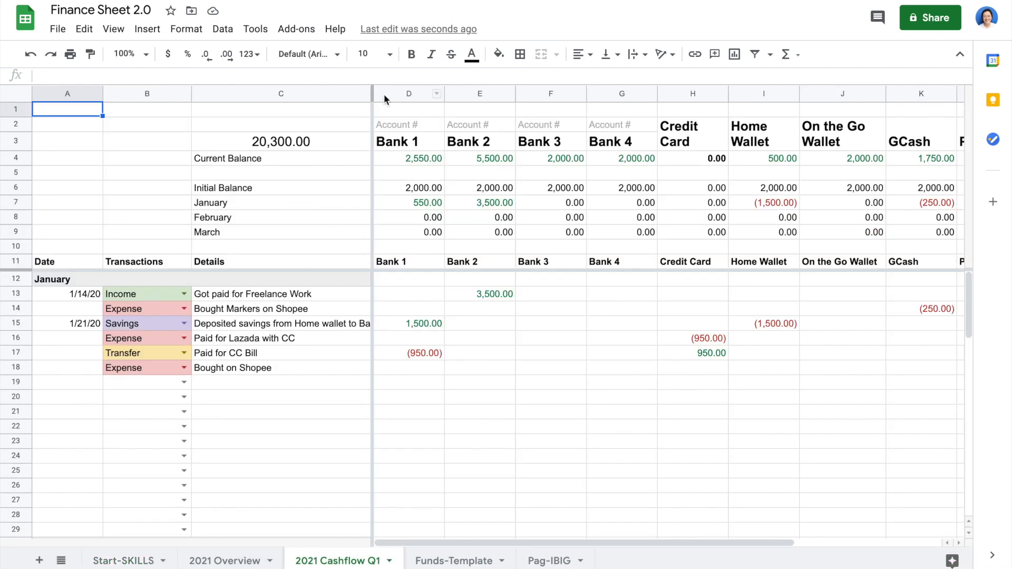
Unfreeze columns A to C on the 2021 Cashflow Q1 sheet and try how the sheet moves sideways.
scroll(352, 220, right, 3)
scroll(352, 220, left, 3)
drag(372, 142, 7, 122)
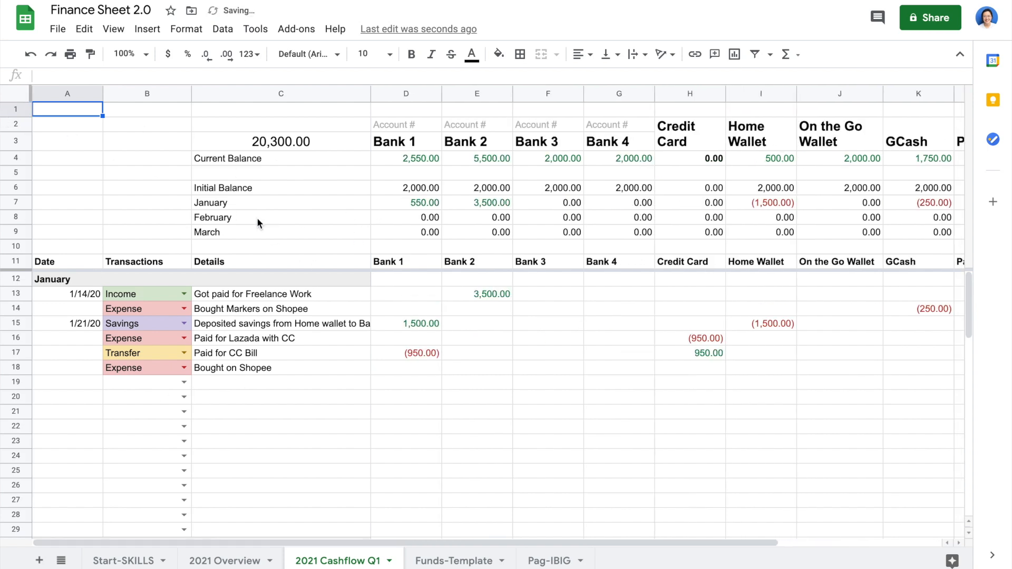
scroll(193, 235, right, 3)
scroll(193, 236, left, 3)
scroll(193, 236, right, 3)
scroll(193, 236, left, 3)
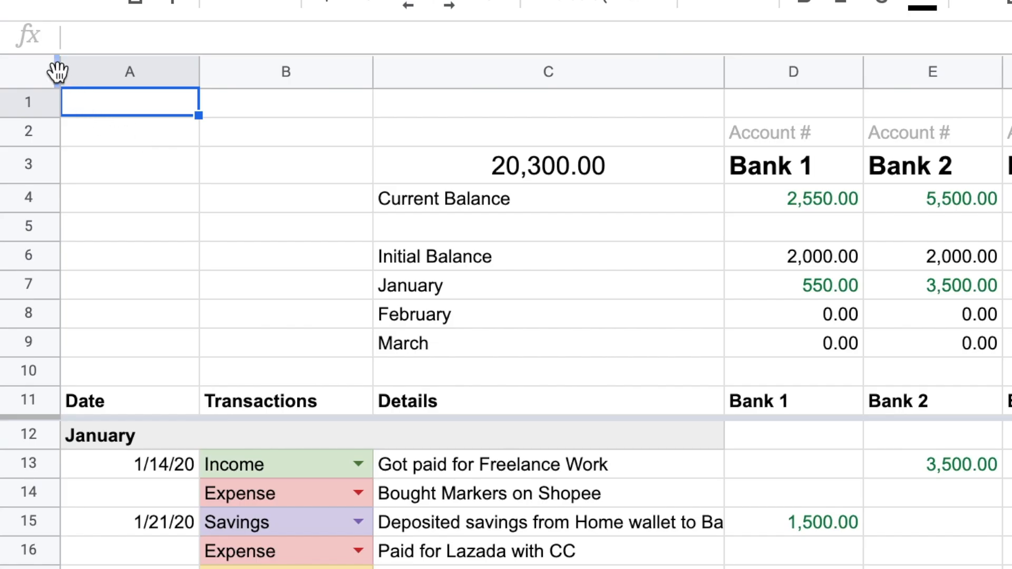
Freeze columns A to C on the 2021 Cashflow Q1 sheet and check how the sheet moves sideways.
drag(57, 71, 372, 74)
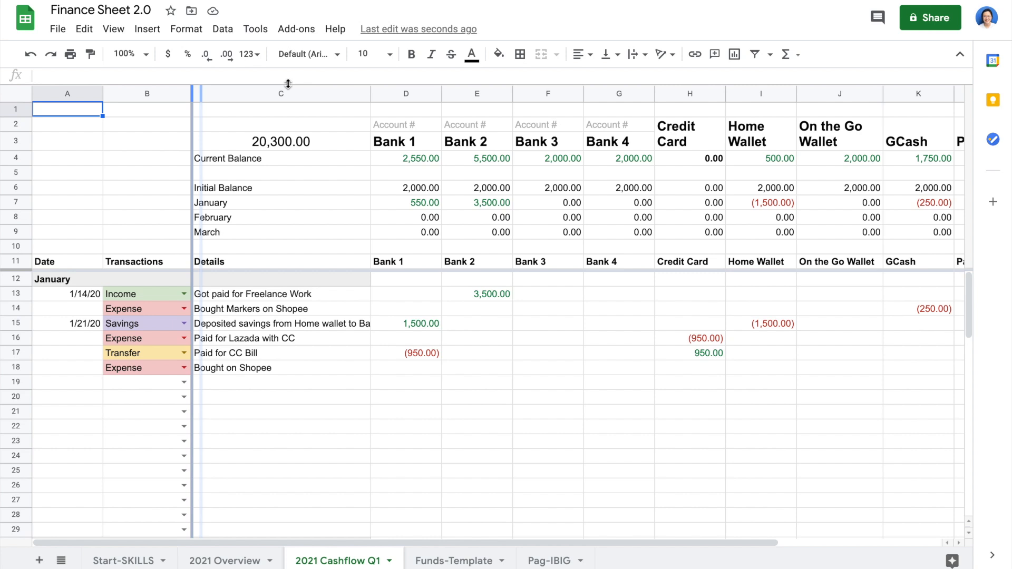
drag(287, 83, 372, 84)
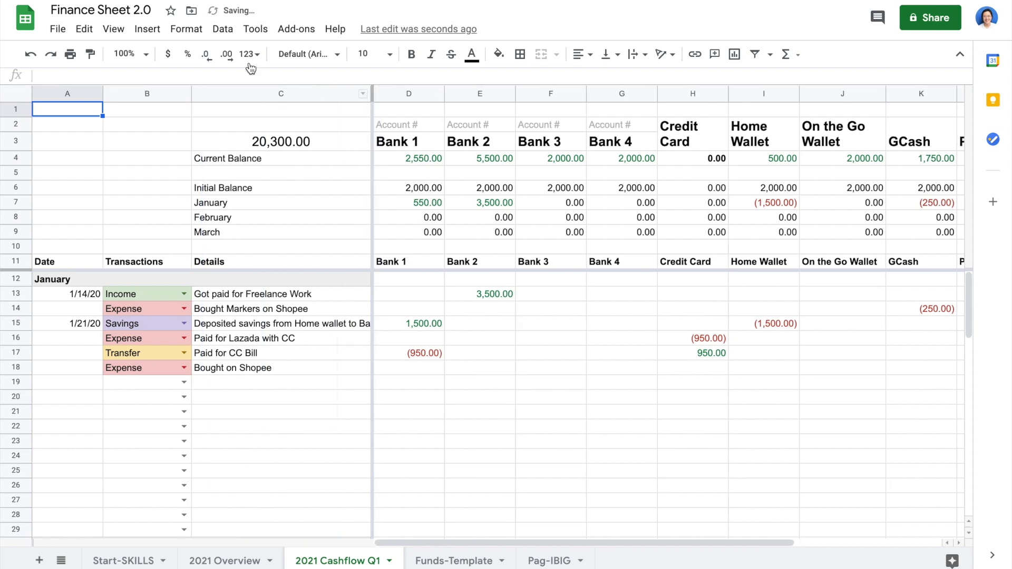
scroll(271, 267, right, 3)
scroll(270, 267, left, 3)
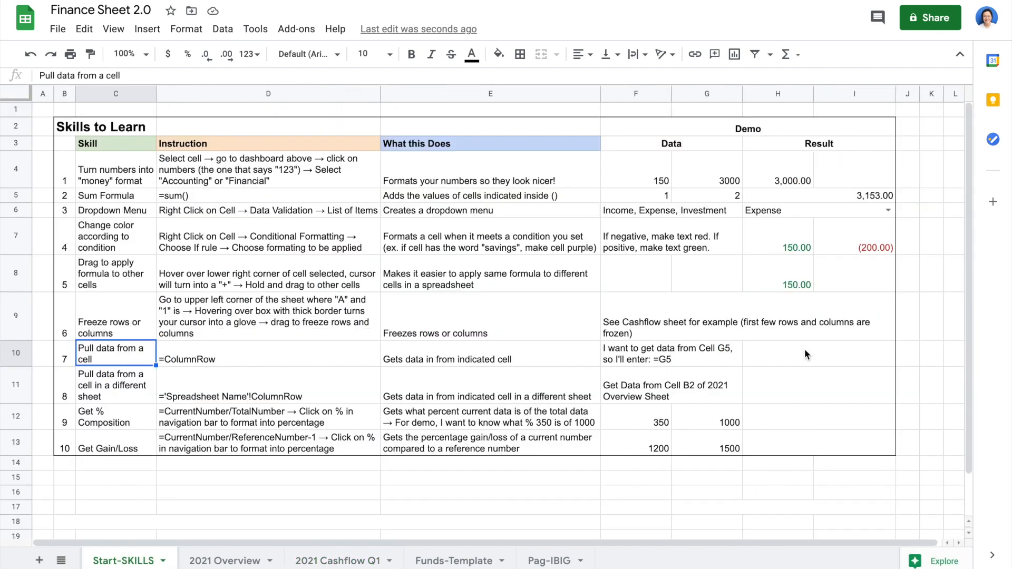
Enter the formula =G4 in H10 of the Start-SKILLS sheet to pull data from that cell.
click(794, 356)
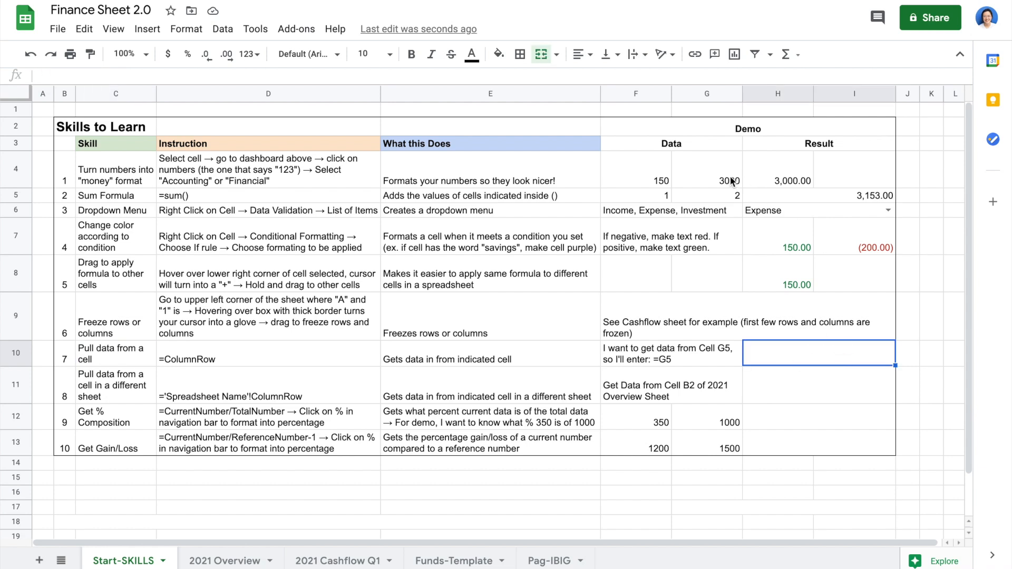
text(=)
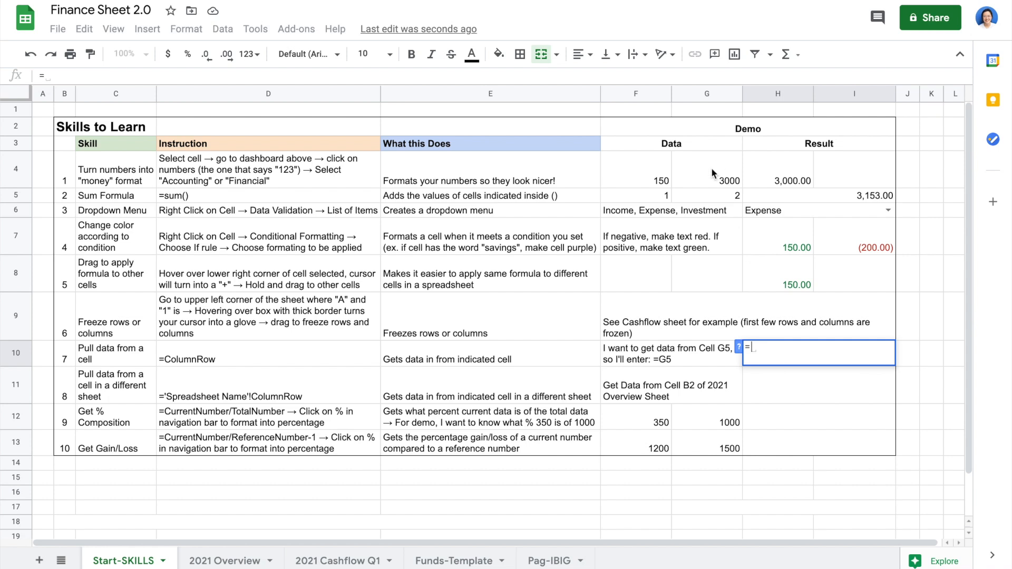
click(710, 168)
key(Return)
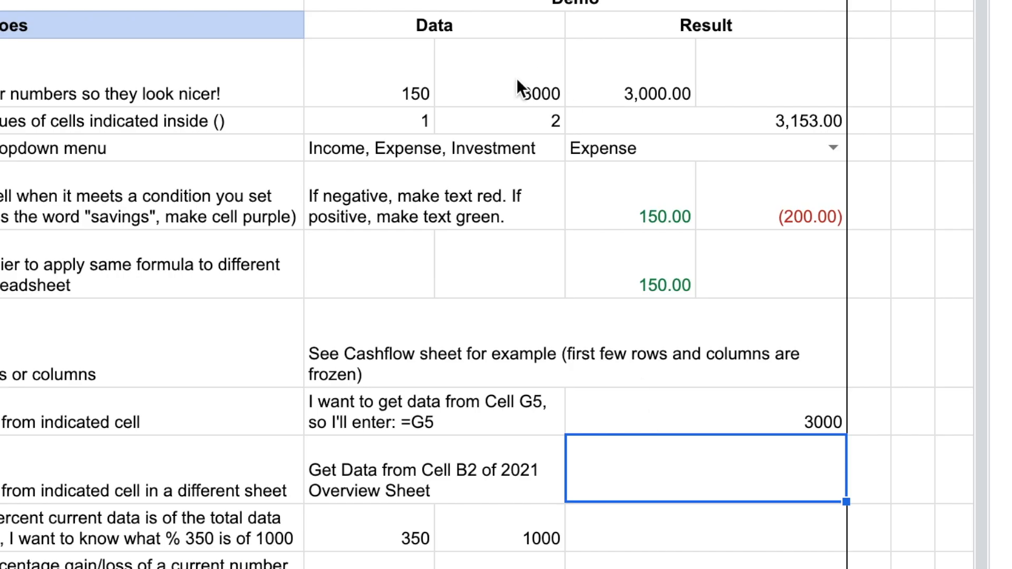
Change the value in G4 to 4000 to test the linked result in H10.
click(727, 168)
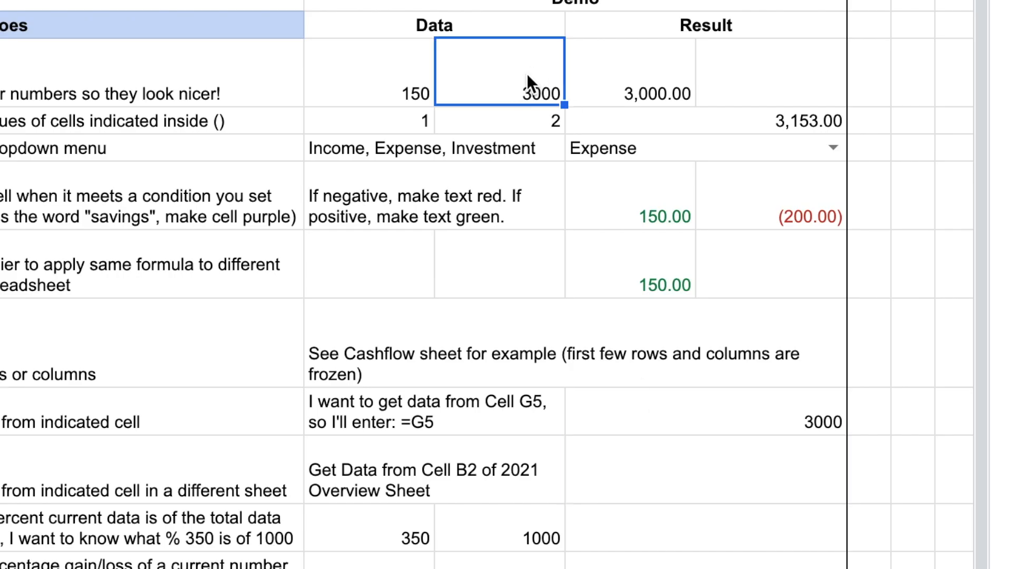
text(4000)
key(Return)
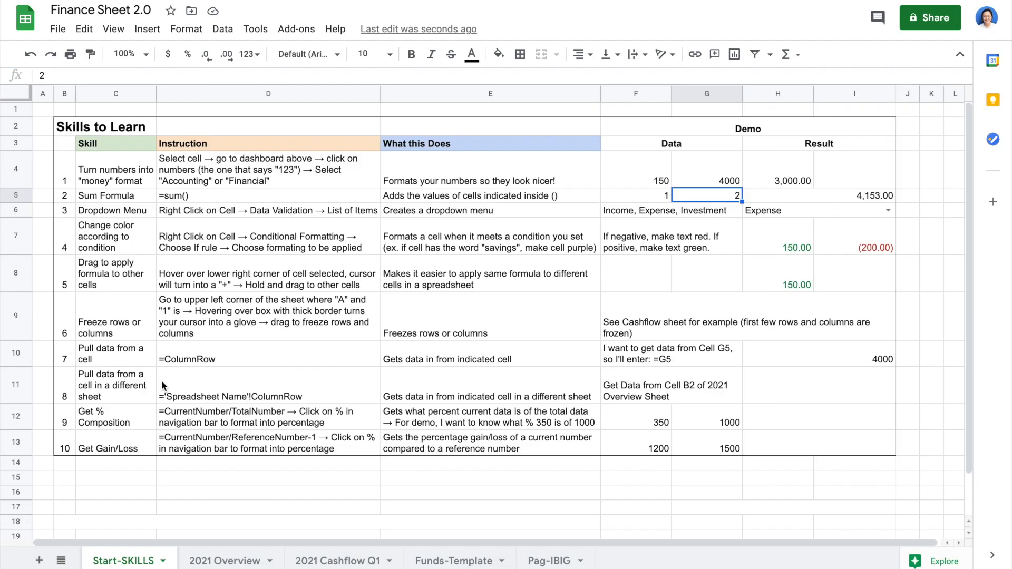
Pull Bank 1's current balance into H11 with the formula ='2021 Cashflow Q1'!D4.
click(782, 389)
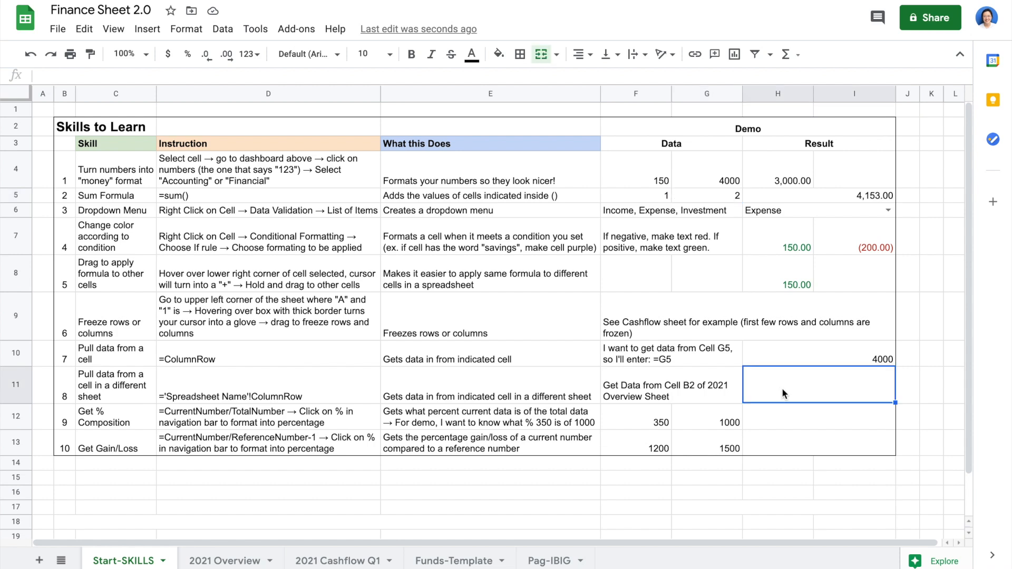
text(=)
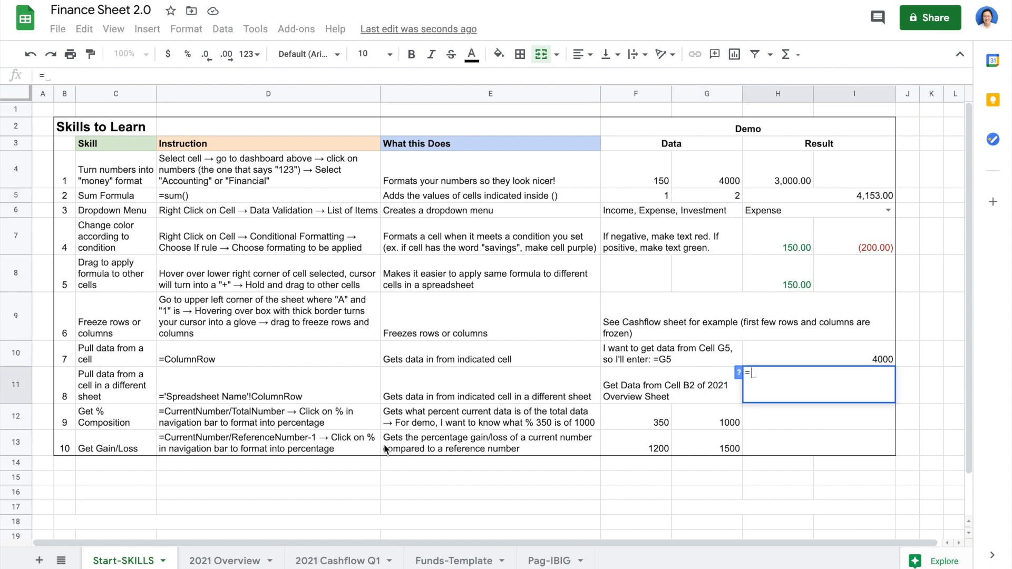
click(342, 562)
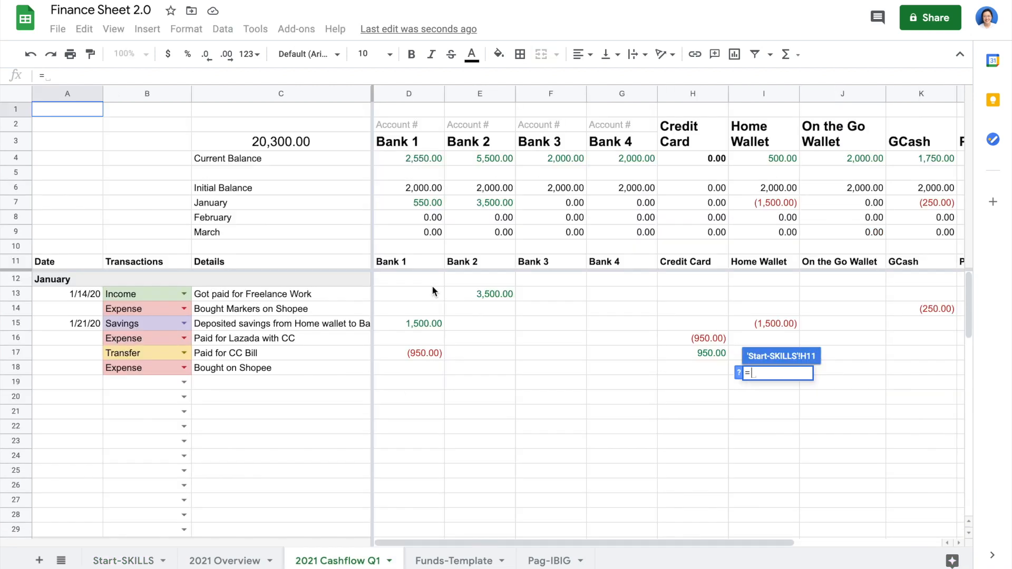
click(418, 163)
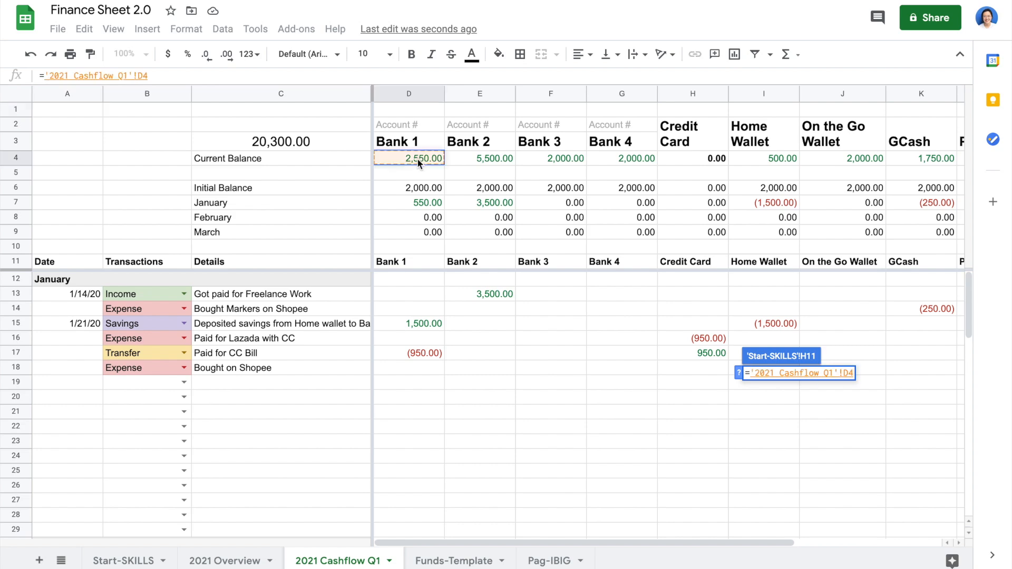
key(Return)
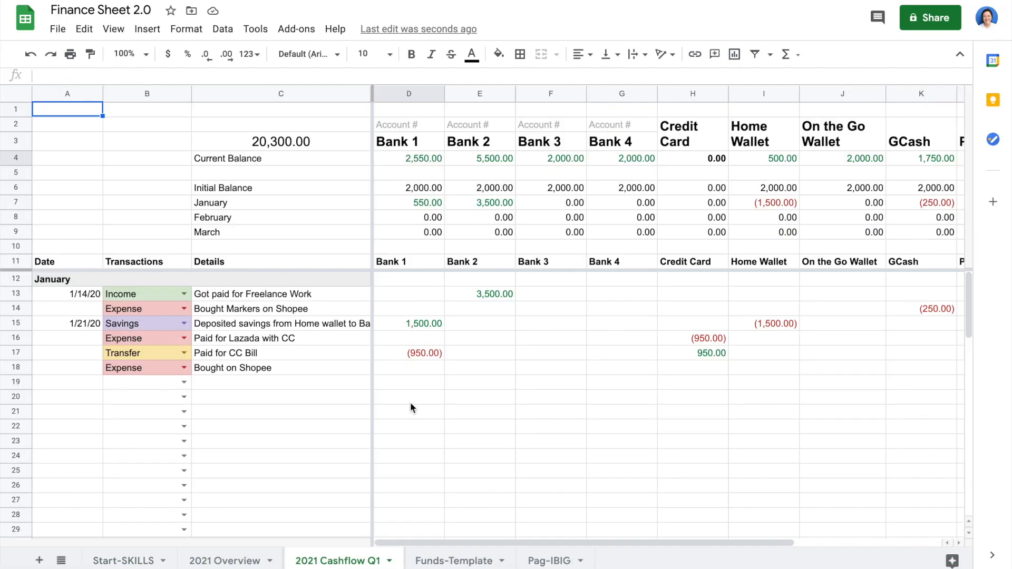
Enter the test value 200 in D22 of the 2021 Cashflow Q1 sheet and return to the Start-SKILLS sheet.
click(412, 424)
text(200)
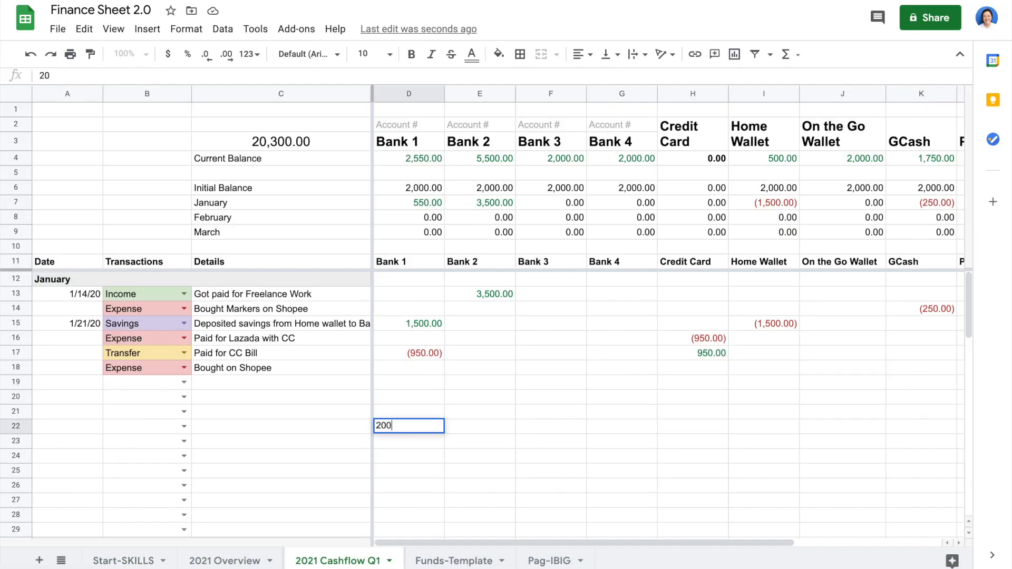
key(Return)
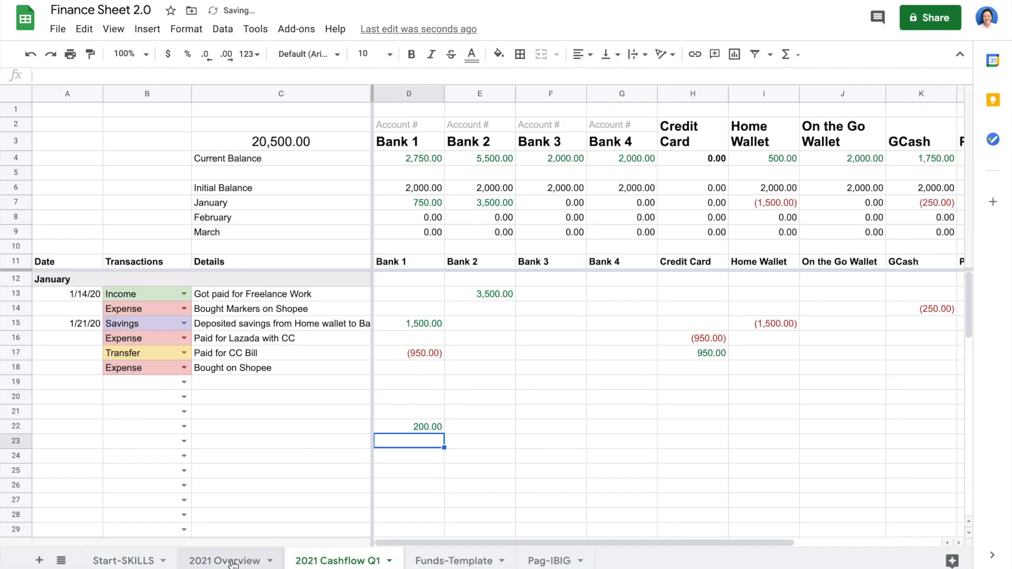
click(125, 561)
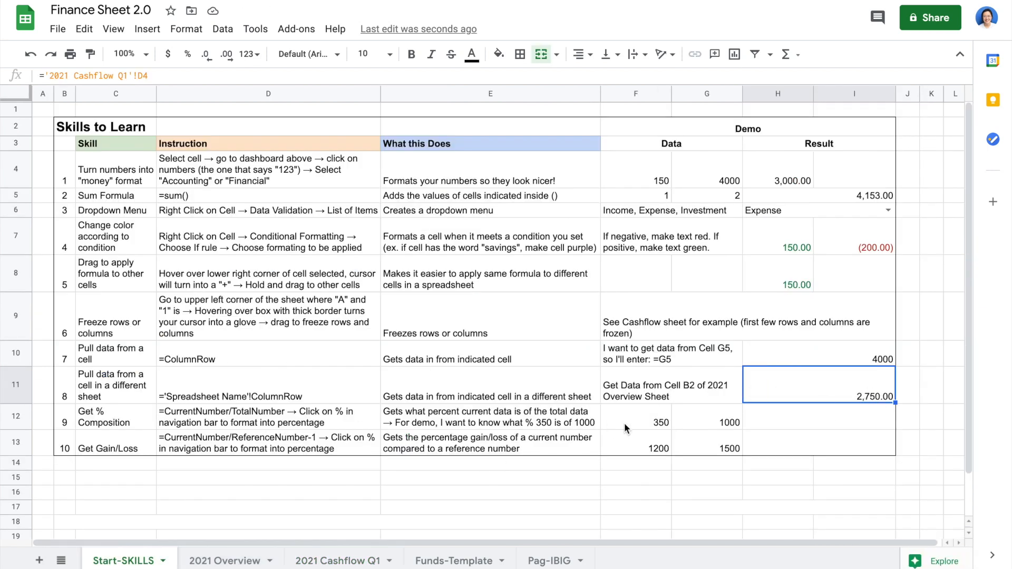
Calculate the percent composition in H12 with =F12/G12 and format the result as a percentage.
click(833, 423)
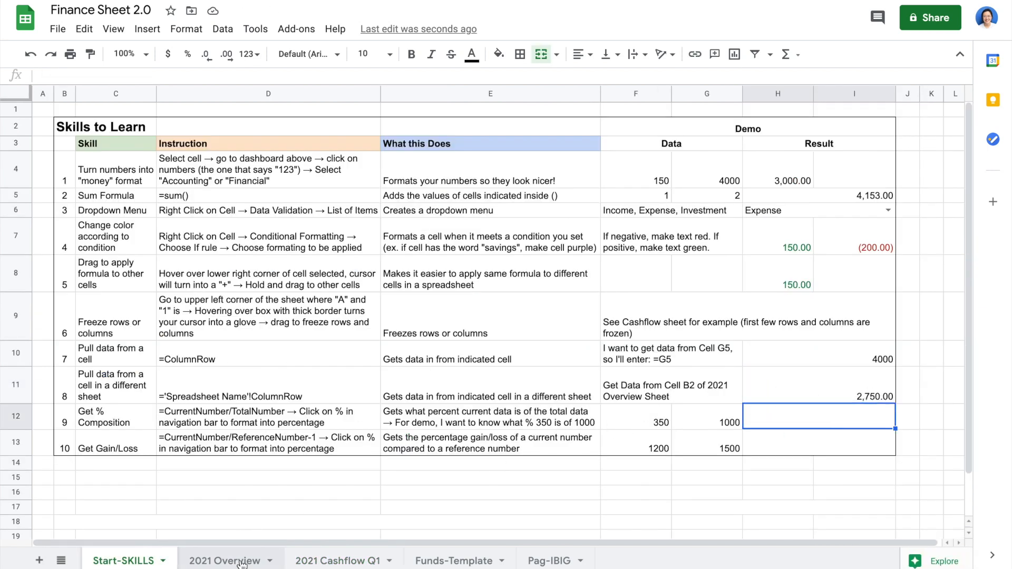
key(ctrl+shift+Page_Down)
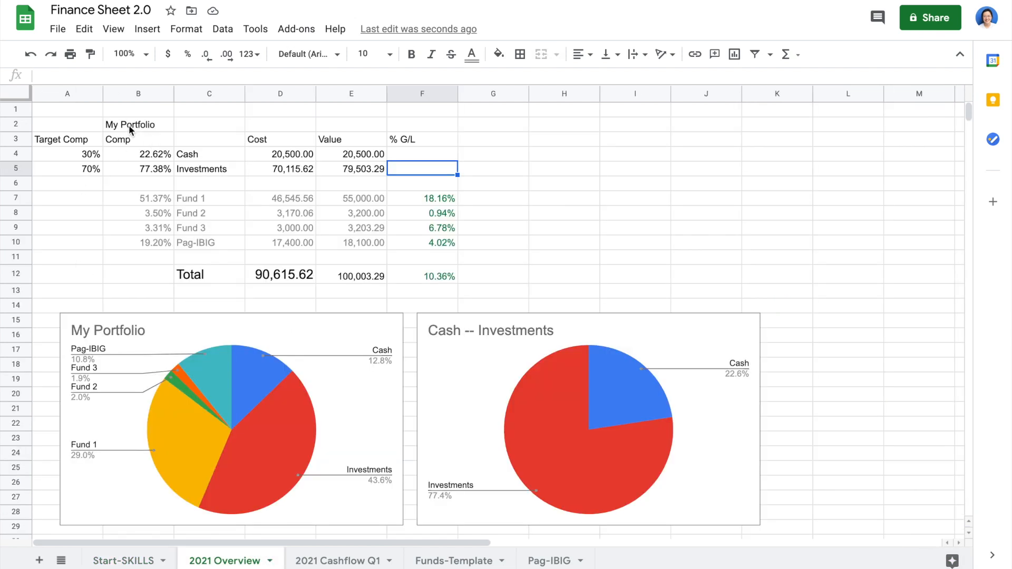
key(ctrl+shift+Page_Up)
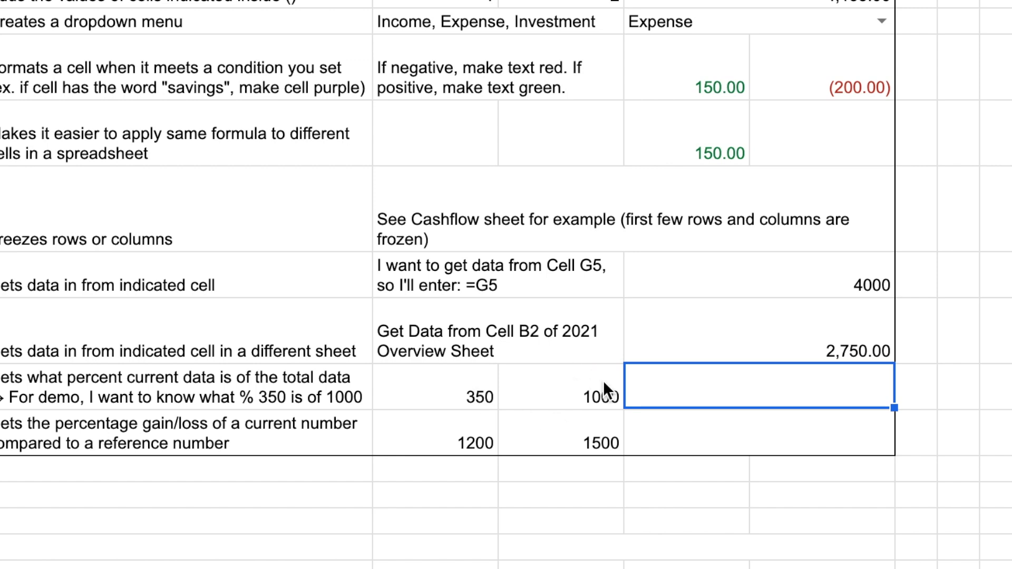
text(=)
click(475, 390)
text(/)
click(540, 388)
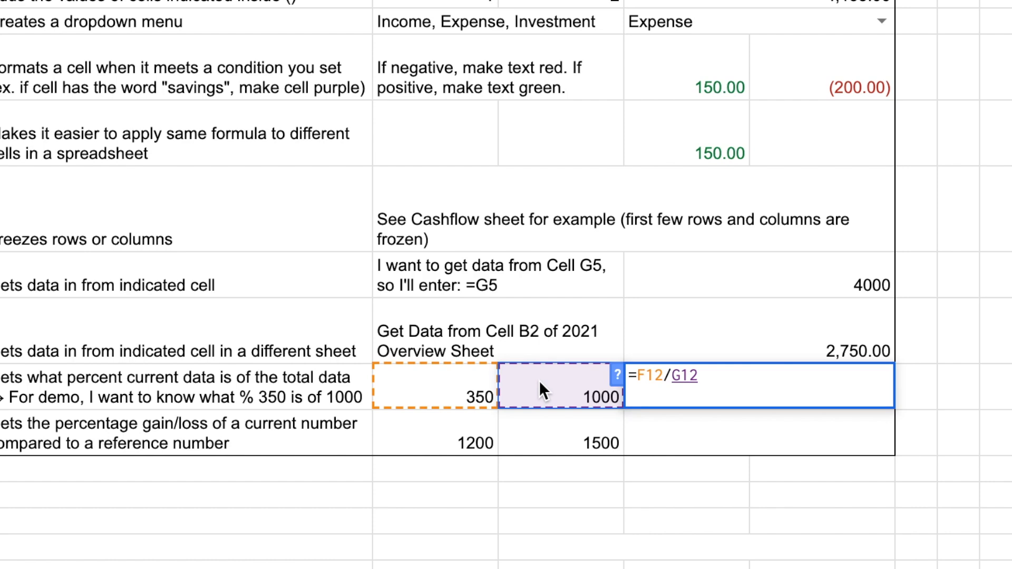
key(Return)
key(Up)
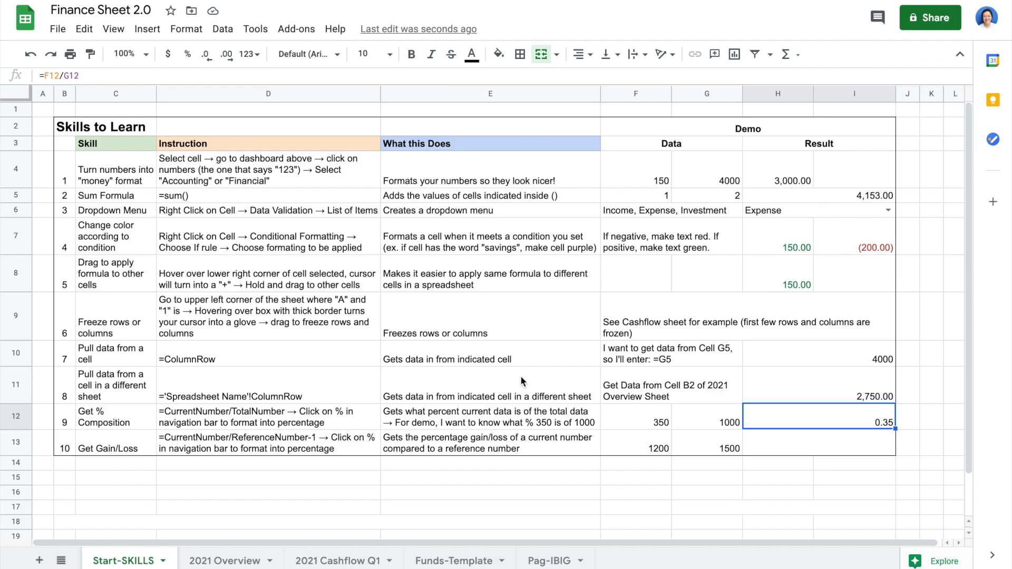
click(190, 56)
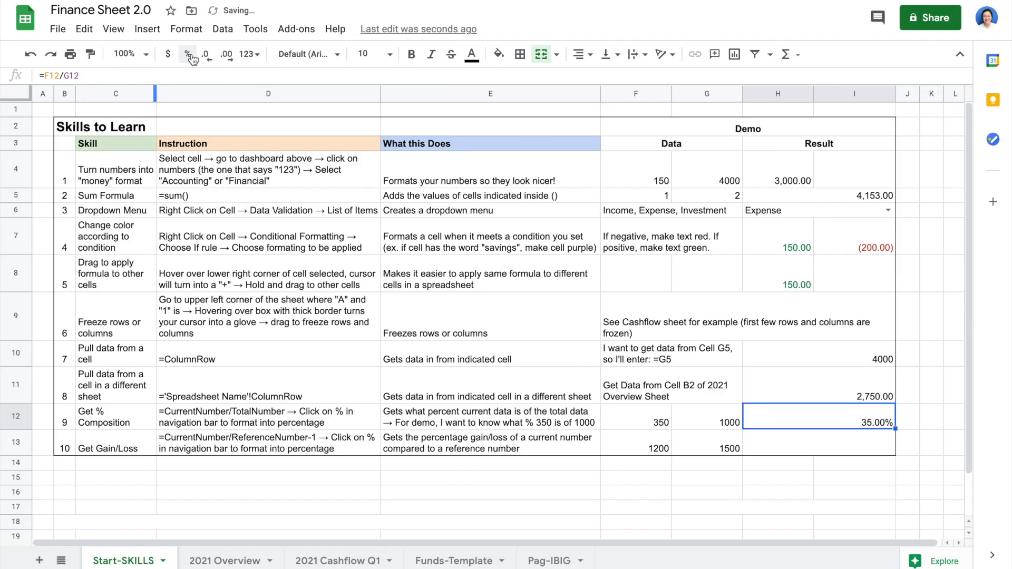
Calculate the gain/loss between F13 and G13 in H13 with the formula =G13/F13-1.
click(833, 452)
click(660, 441)
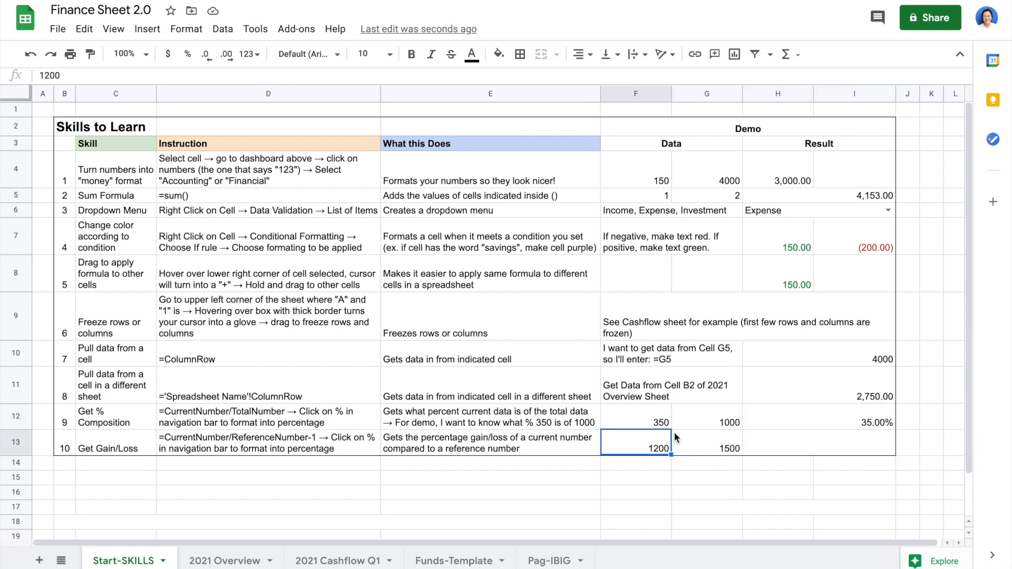
click(725, 448)
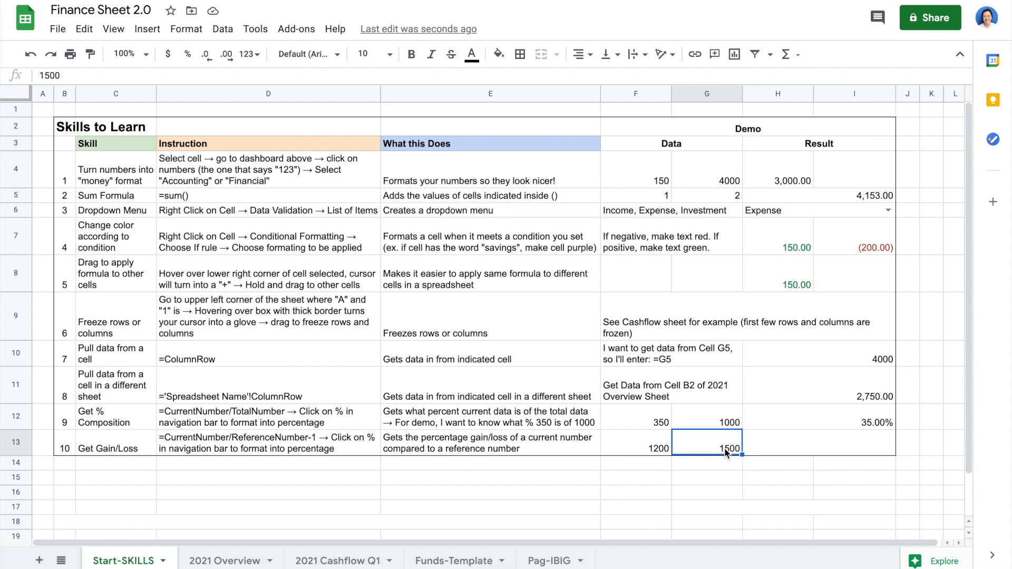
click(793, 448)
text(=)
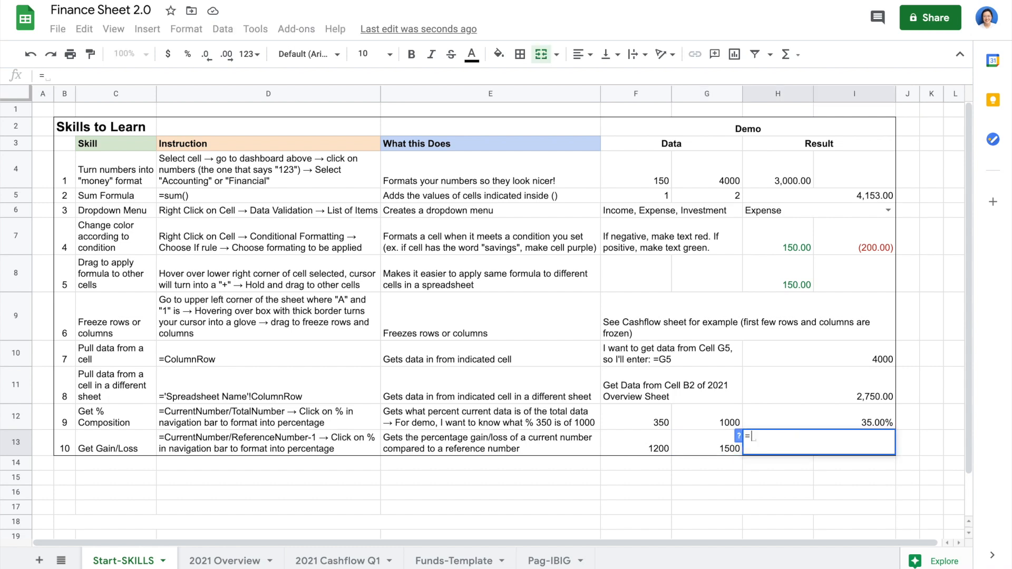
click(564, 439)
text(/)
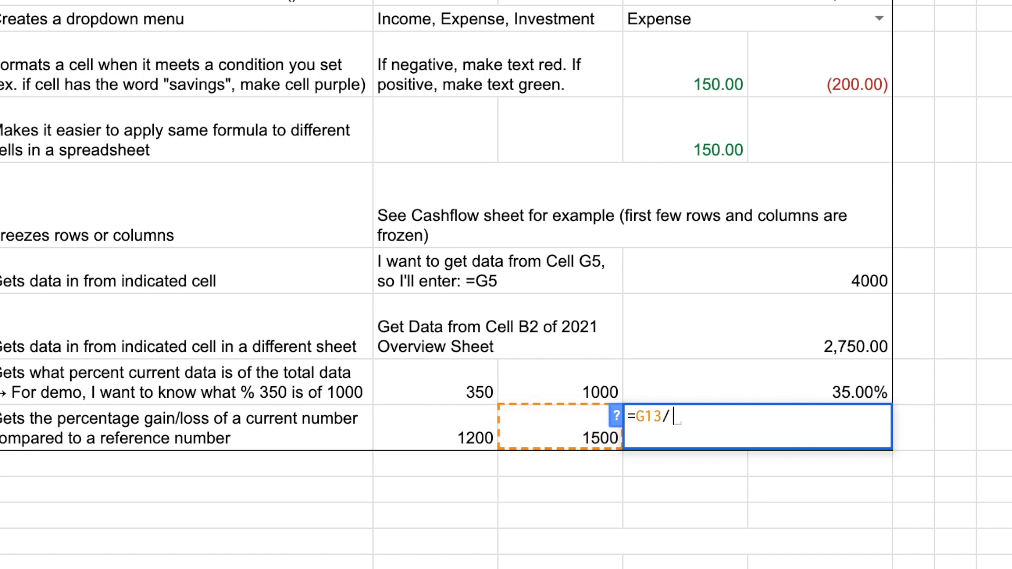
click(424, 442)
text(-1)
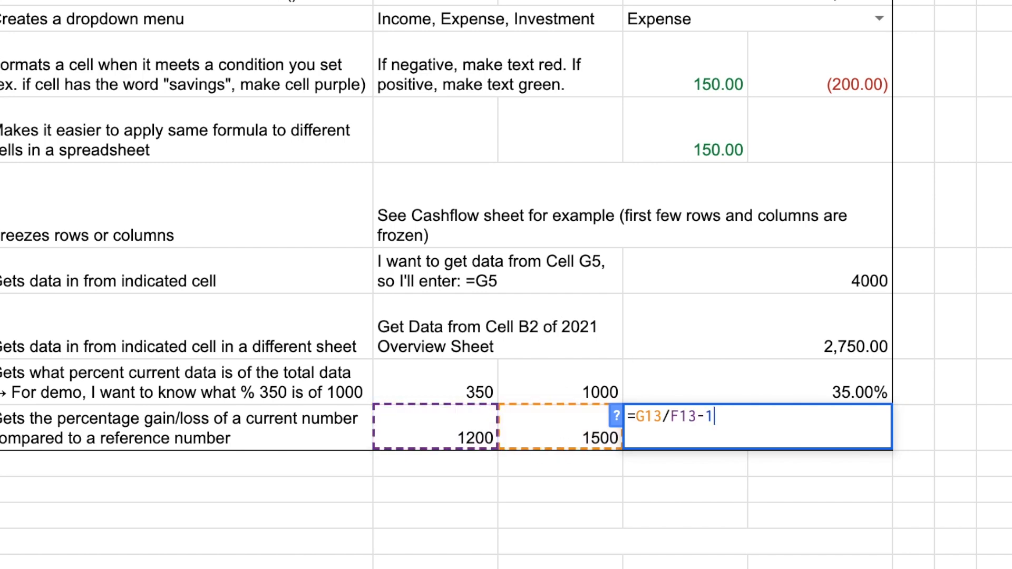
key(Return)
click(866, 440)
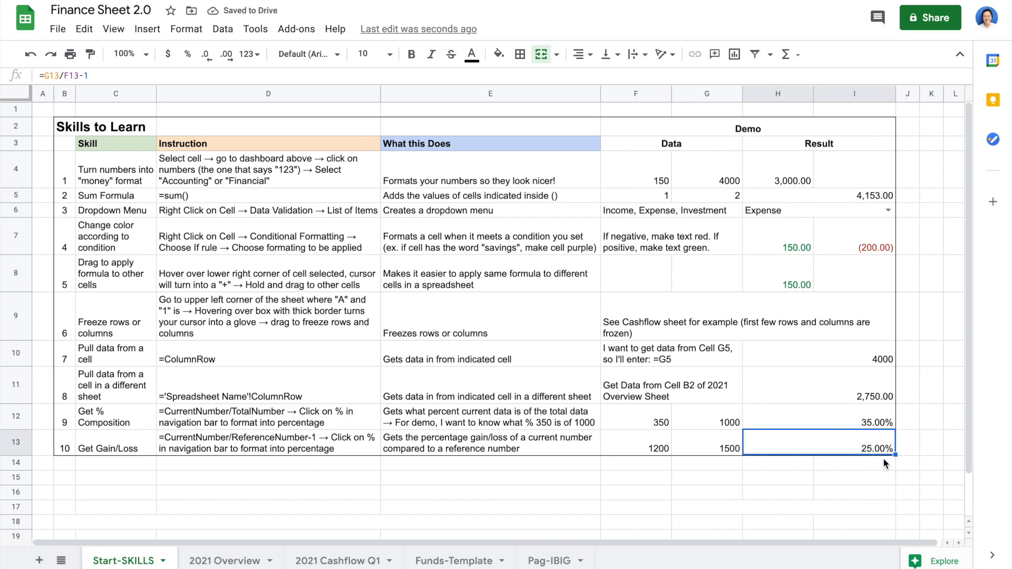
click(641, 445)
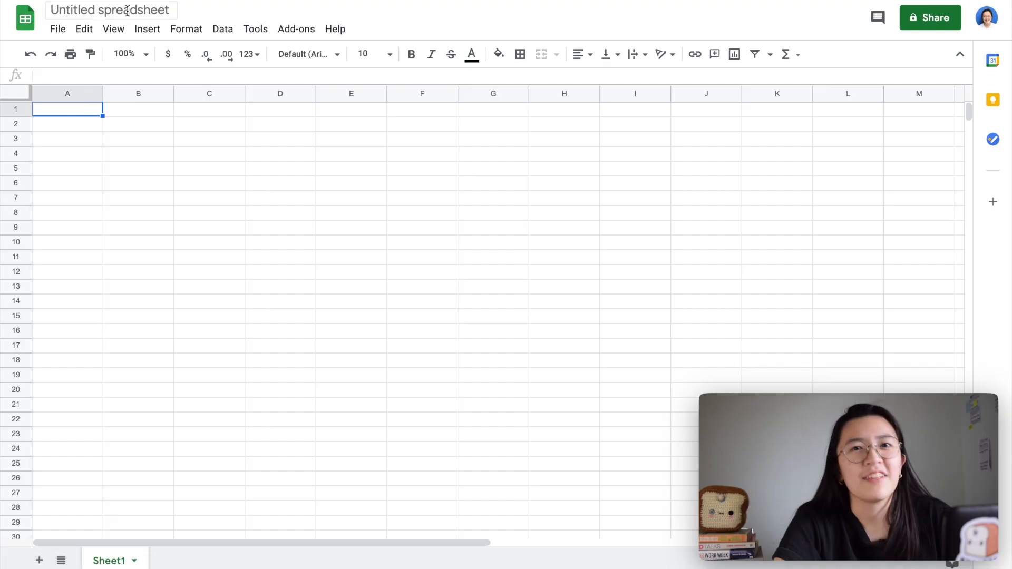
Name the new blank spreadsheet Finance Sheet 2.0.
click(136, 9)
text(Finance Sheet 2.0)
key(Return)
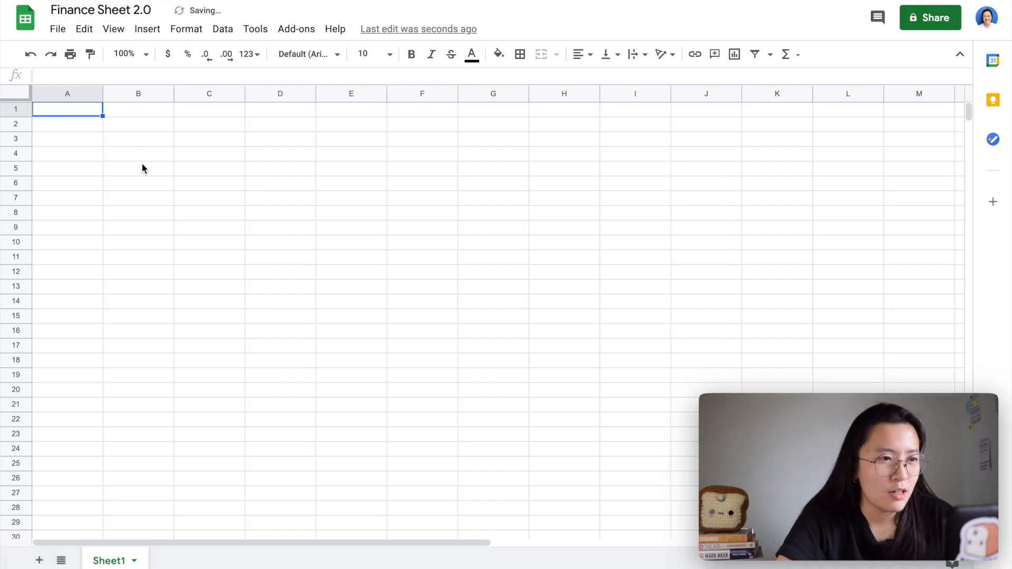
Enter the account headings Bank 1, Bank 2, Bank 3 and Bank 4 across D3:G3.
click(279, 138)
text(Bank 1)
key(Tab)
text(Bank 2)
key(Tab)
text(Bank)
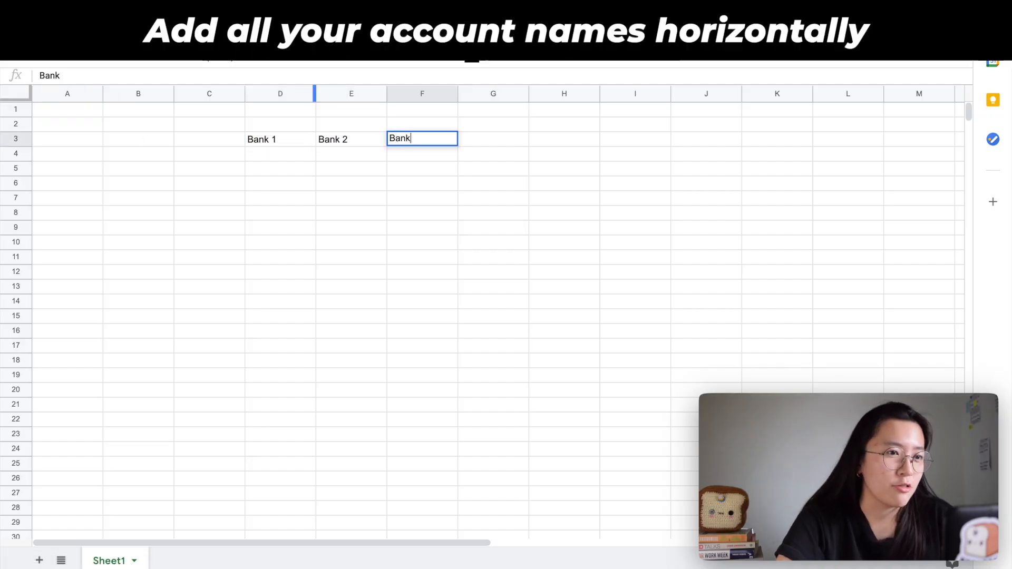
key(Tab)
text(Bank 4)
key(Tab)
Add the account headings Credit Card, Home Wallet and On the Go Wallet in H3:J3.
text(Credit Card)
key(Tab)
text(Home )
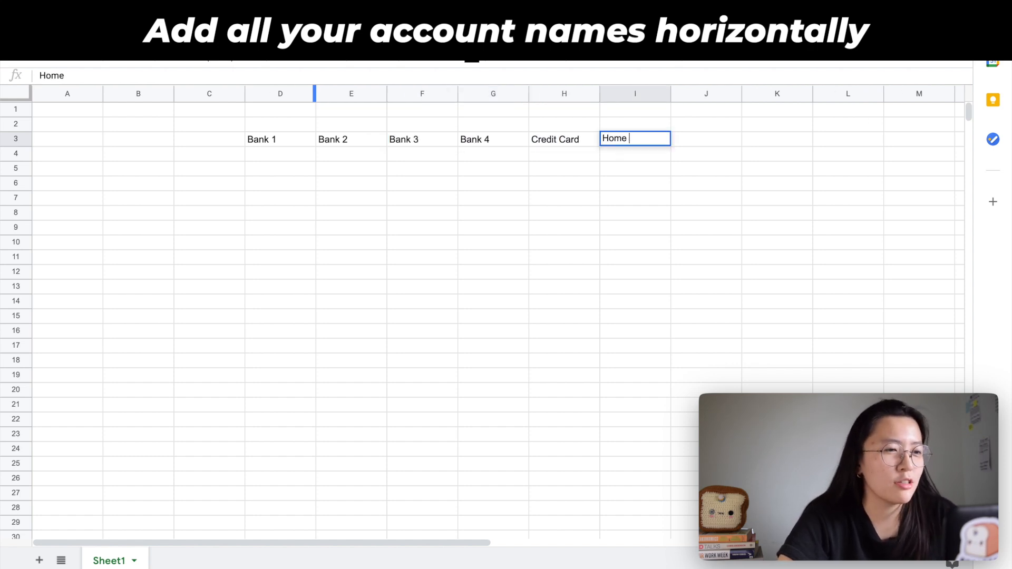
text(Wallet)
key(Tab)
text(On the Go Wallet)
key(Tab)
Complete the account headings with GCash, PayMaya and GrabPay in K3:M3.
text(GCash)
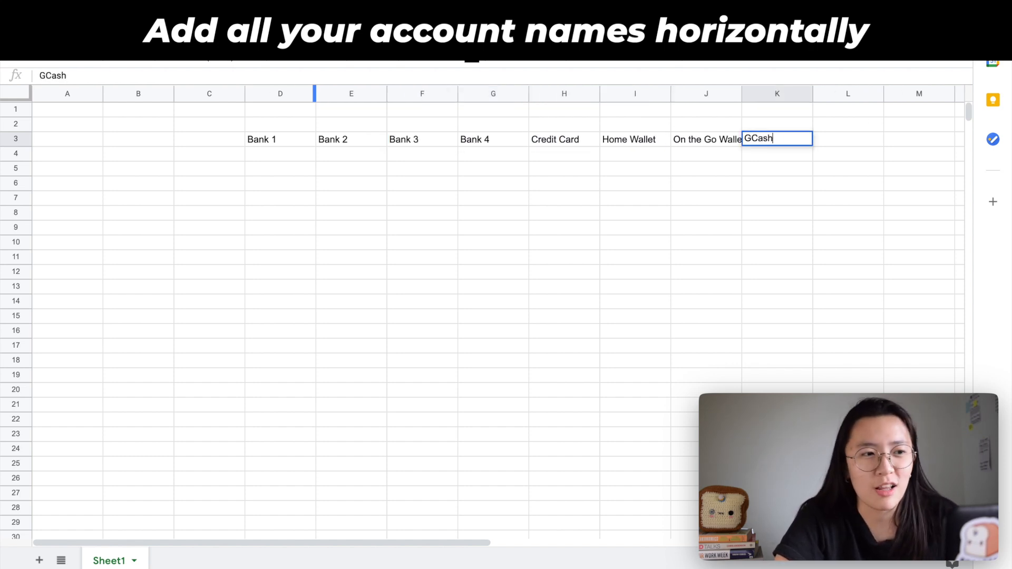
key(Tab)
text(PayMaya)
key(Tab)
text(GrabPay)
key(Return)
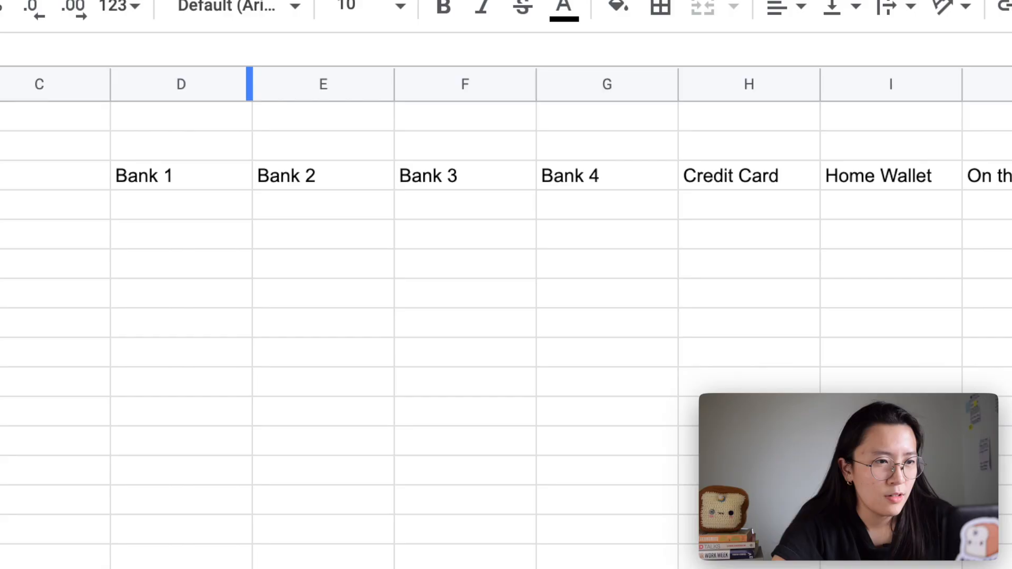
Enter the placeholder Account # in grey above Bank 1 in D2 and fill it across to Bank 4.
click(244, 155)
text(Account #)
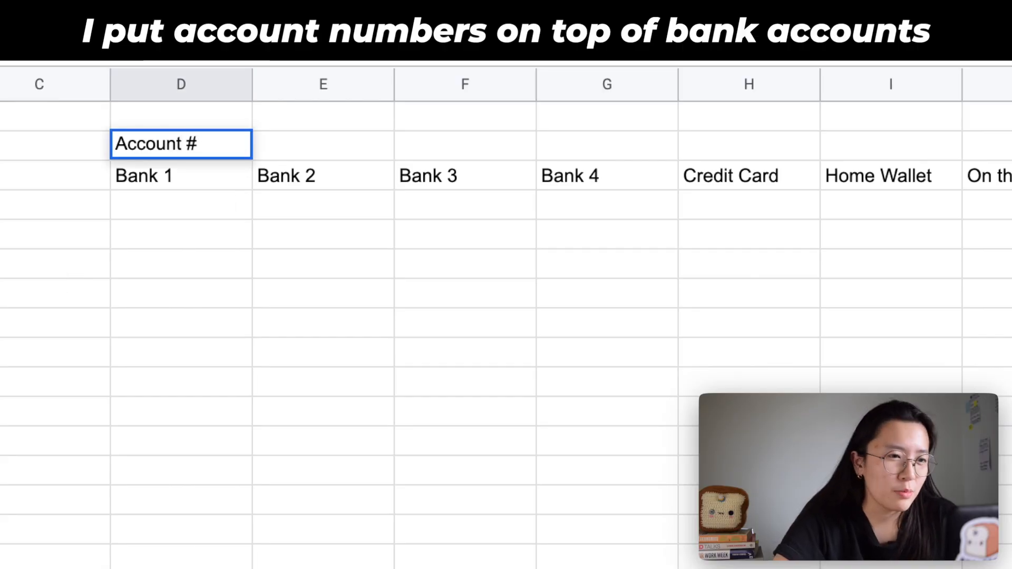
key(super+Return)
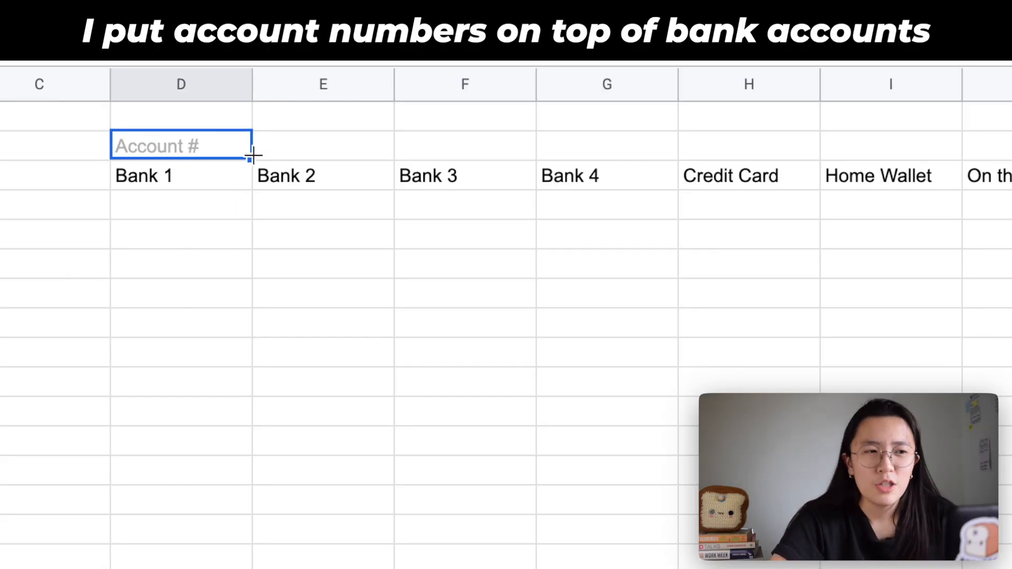
drag(581, 155, 581, 153)
Enter the row labels Current Balance in C4 and Initial Balance in C6.
click(92, 205)
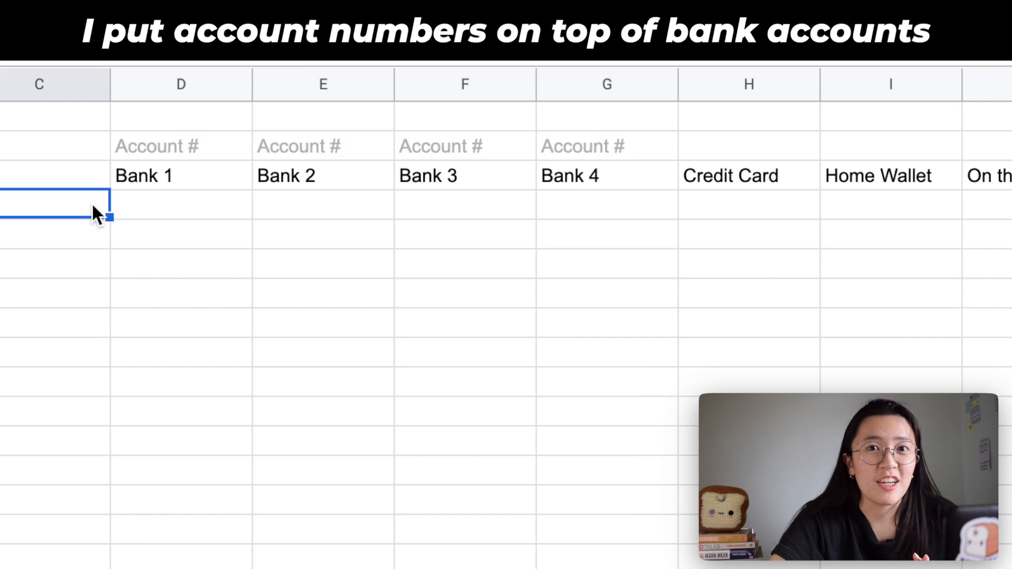
text(Current Balanc)
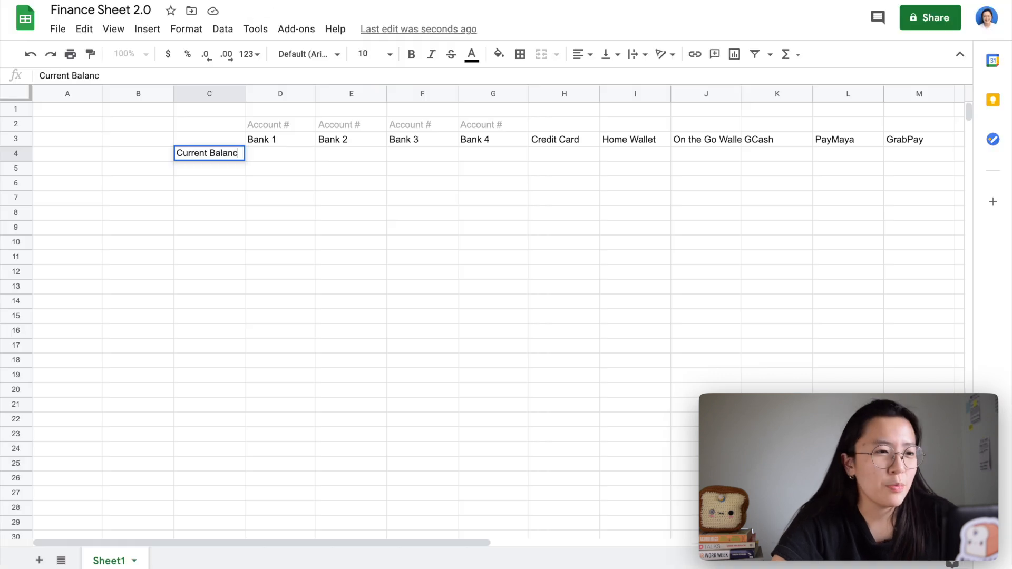
text(e)
key(Return)
key(Down)
key(Return)
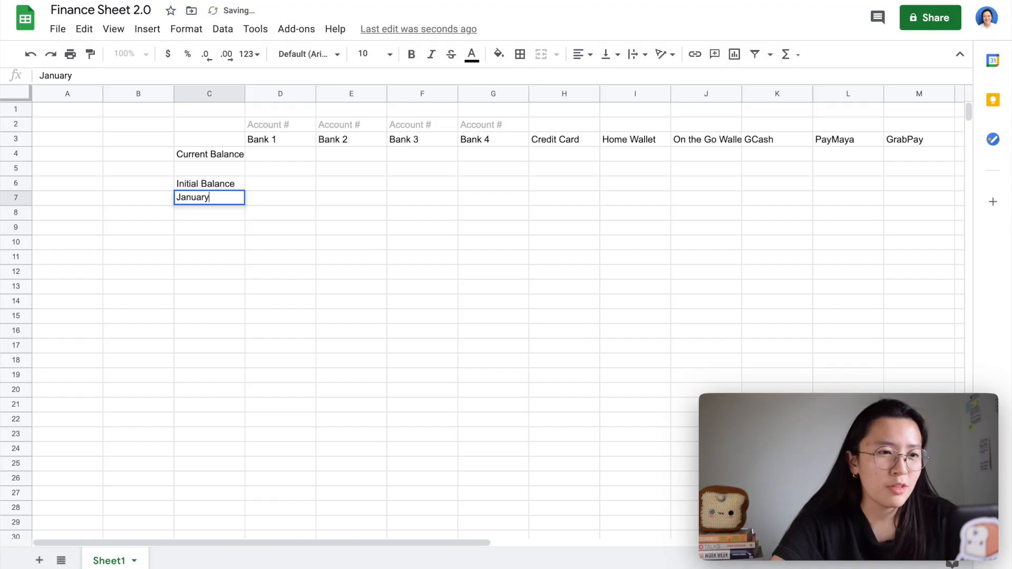
List the months January, February and March in C7:C9 below the Initial Balance label.
key(Return)
text(February)
key(Return)
text(Mar)
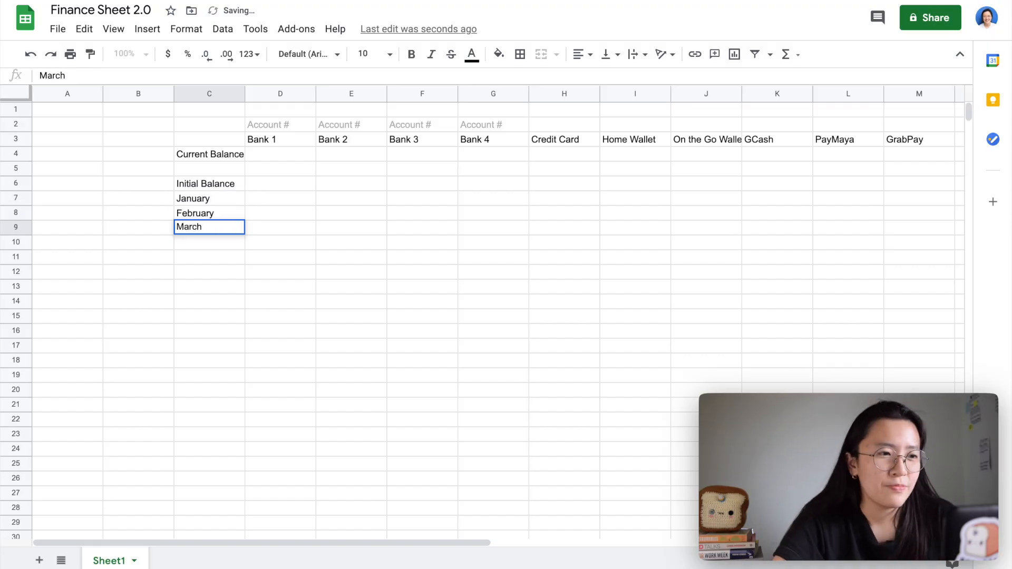
text(ch)
key(Tab)
Enter the transaction table headings Date, Transactions and Details in A11:C11.
click(93, 258)
text(Date)
key(Tab)
text(Transactions)
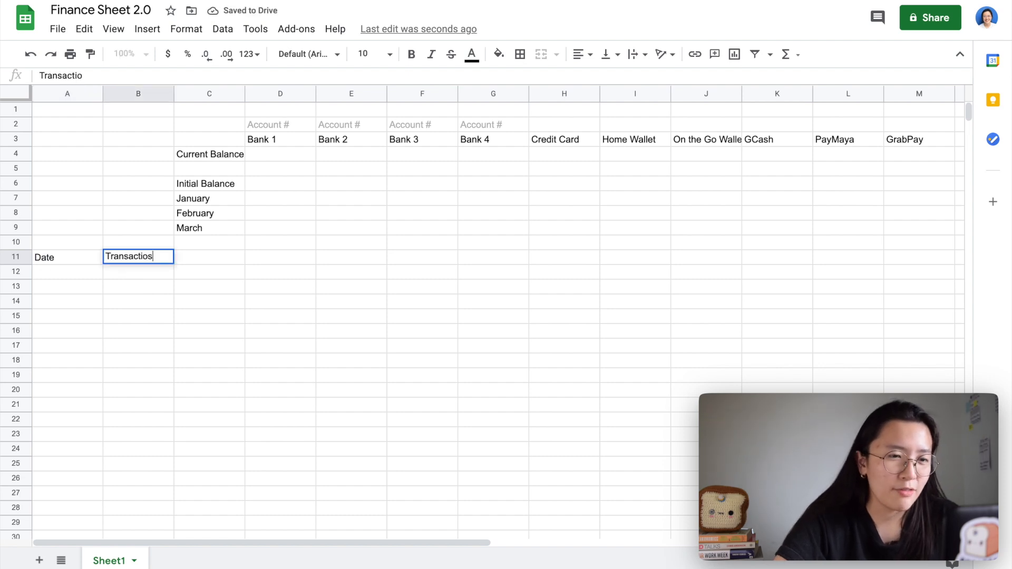
key(BackSpace)
text(ns)
key(Tab)
text(Detaisl)
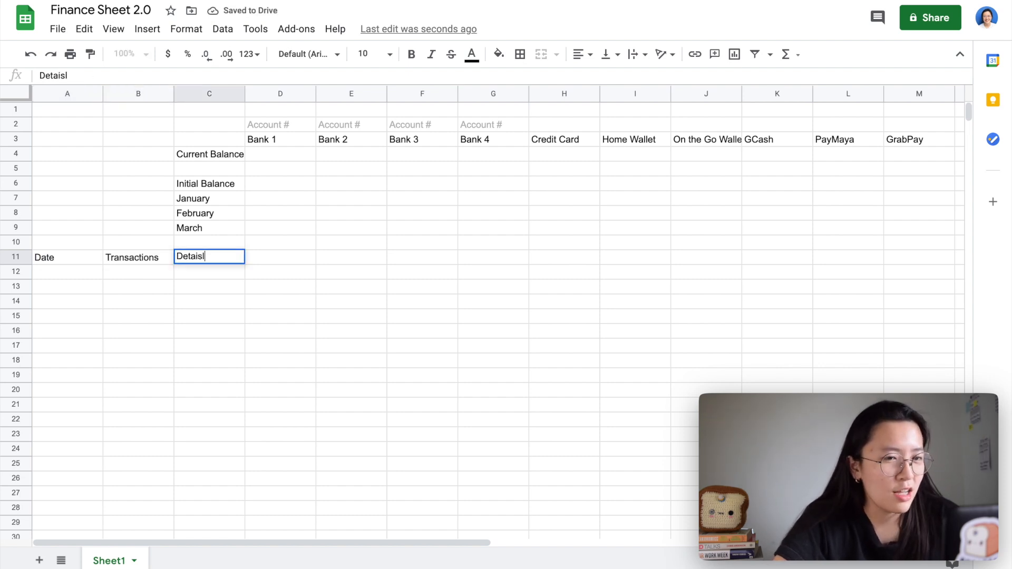
key(Tab)
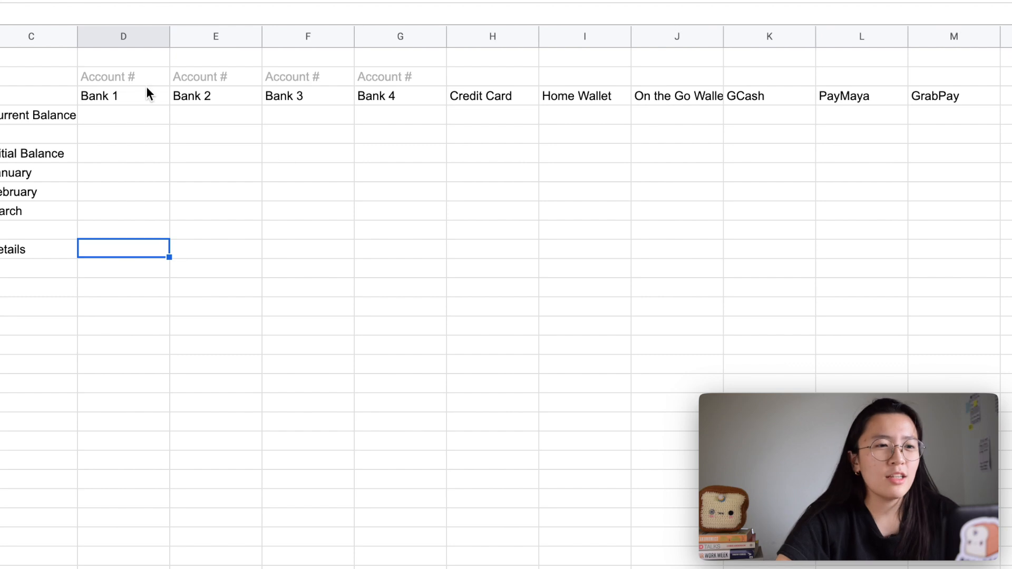
Copy the account names from D3:M3 into the transaction header row starting at D11.
click(149, 100)
shift+click(956, 95)
key(ctrl+c)
click(126, 253)
key(ctrl+v)
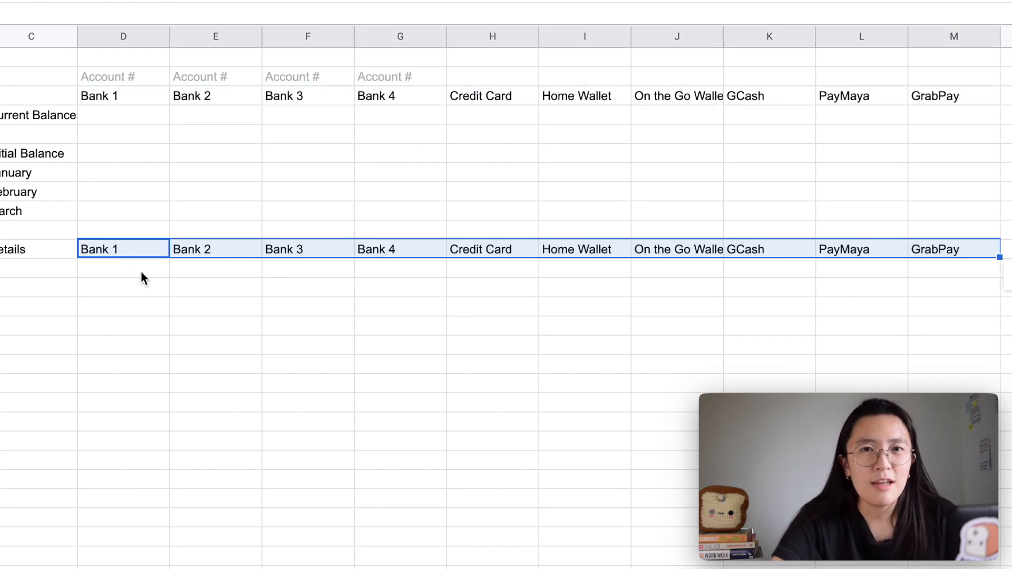
click(127, 273)
Enter 0 as Bank 1's current balance in D4 and apply the Financial number format.
click(108, 117)
text(0)
key(Return)
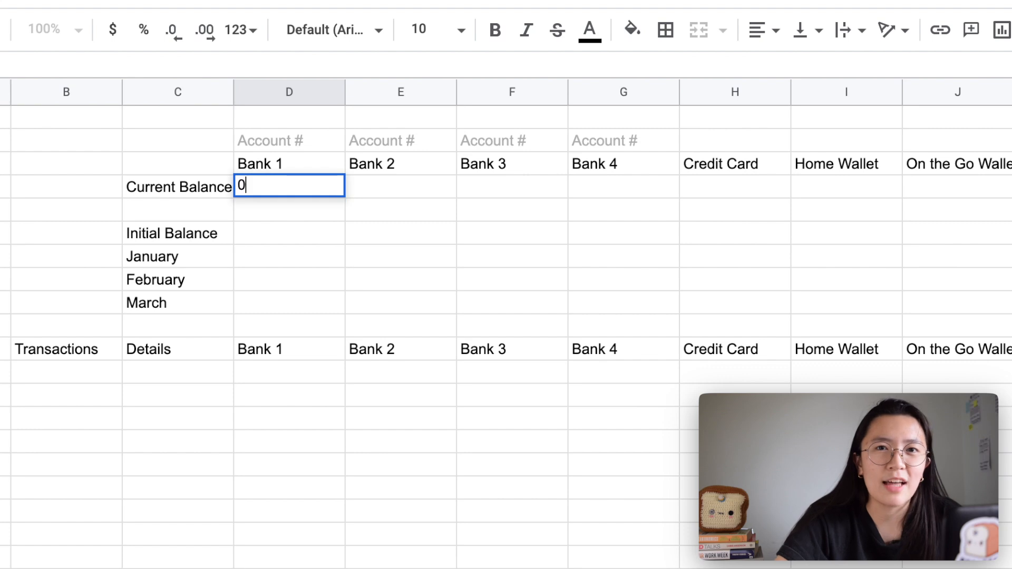
click(336, 186)
click(243, 31)
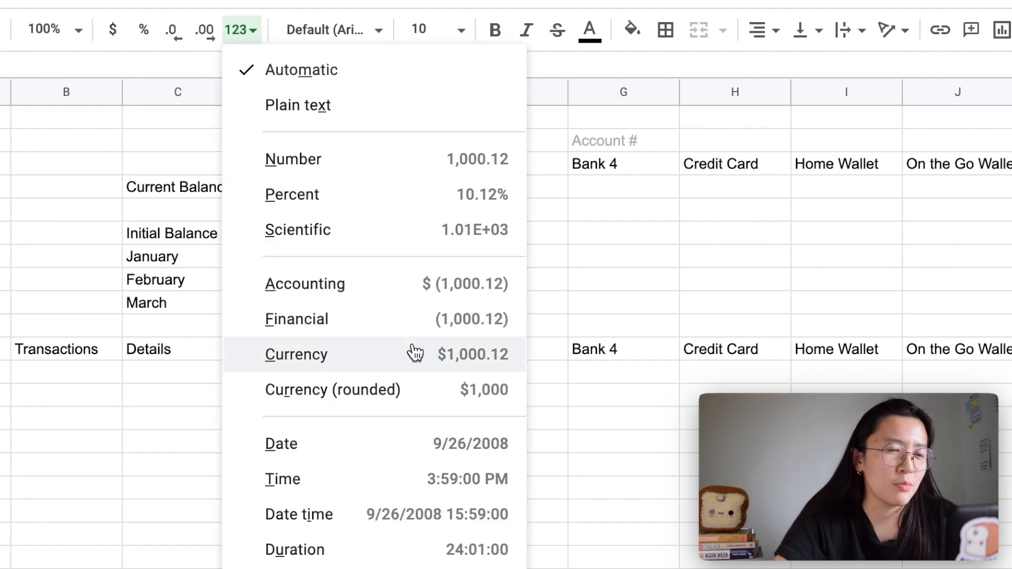
click(406, 322)
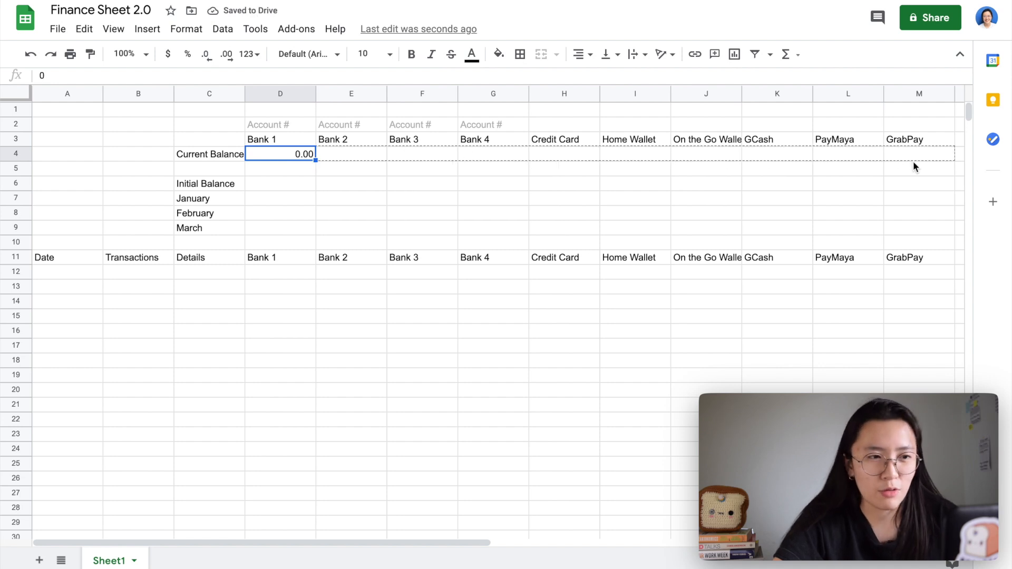
Fill the formatted zero in D4 across to M4 and copy that row into the Initial Balance through March rows, D6:M9.
drag(913, 162, 915, 162)
key(super+c)
click(297, 182)
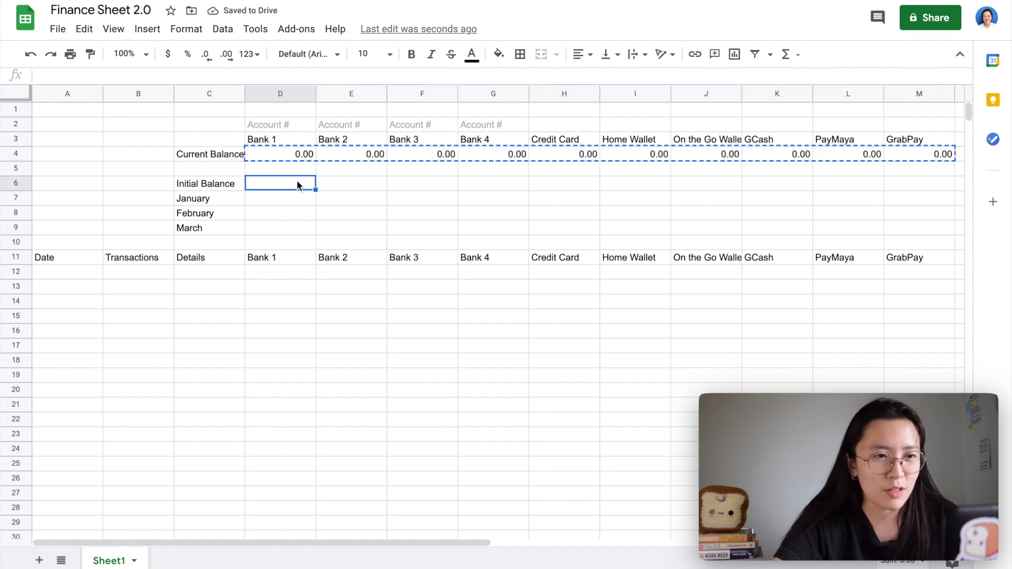
key(super+v)
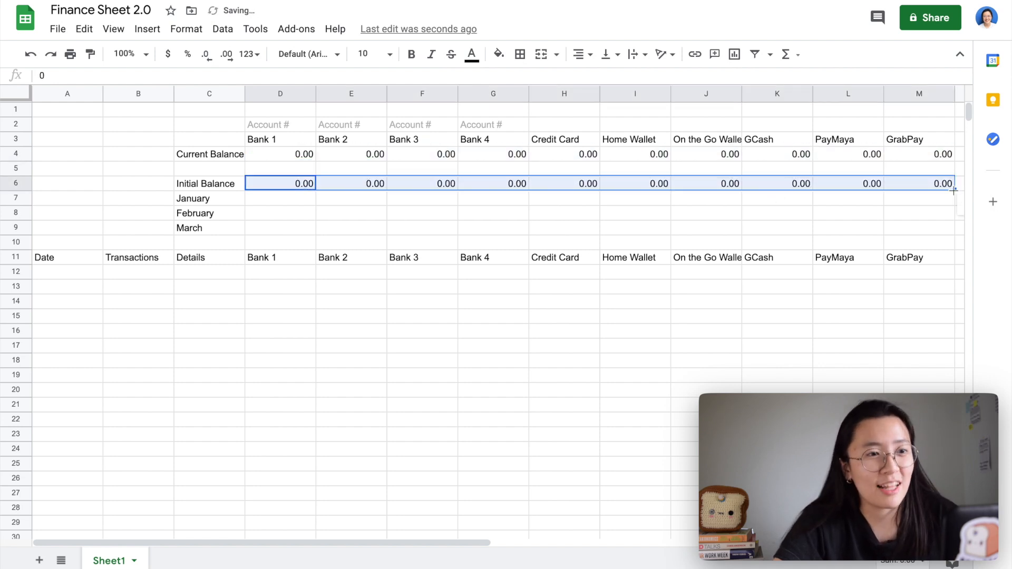
drag(954, 190, 948, 230)
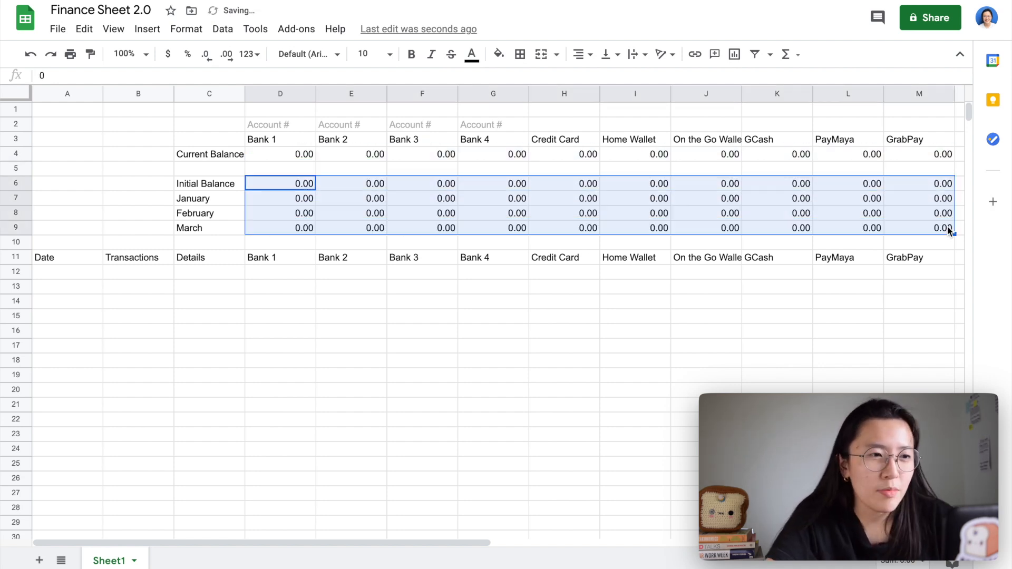
click(755, 301)
Add list-of-items data validation to the Transactions cells B12:B1000 with the options Income, Expense, Transfer, Savings, Investment.
click(159, 271)
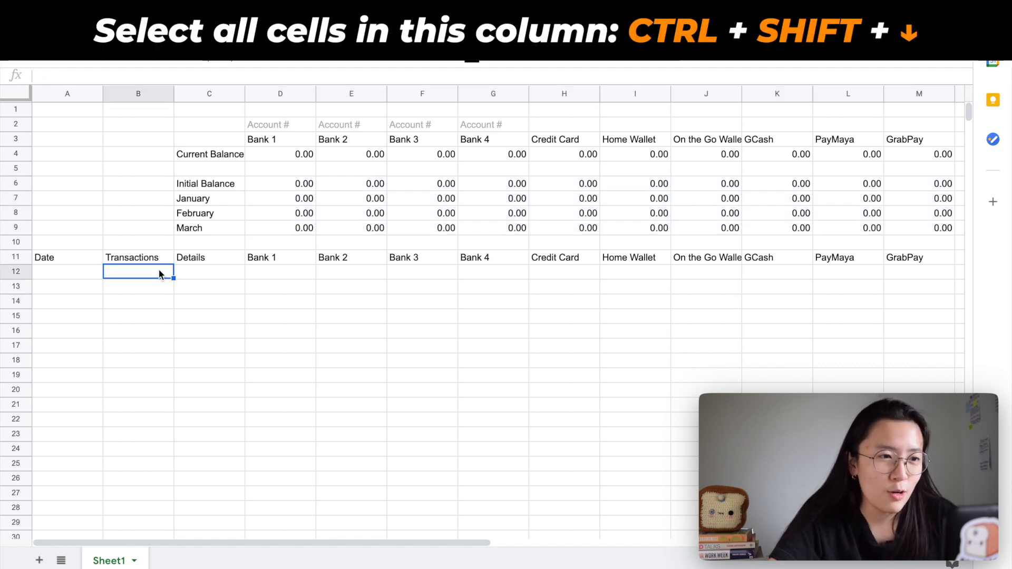
key(ctrl+shift+Down)
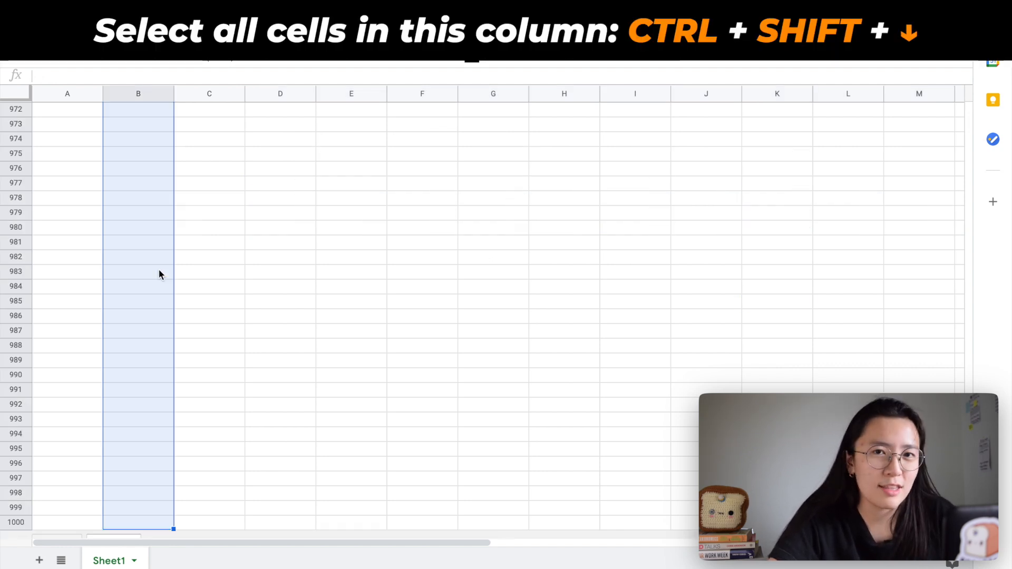
right_click(159, 270)
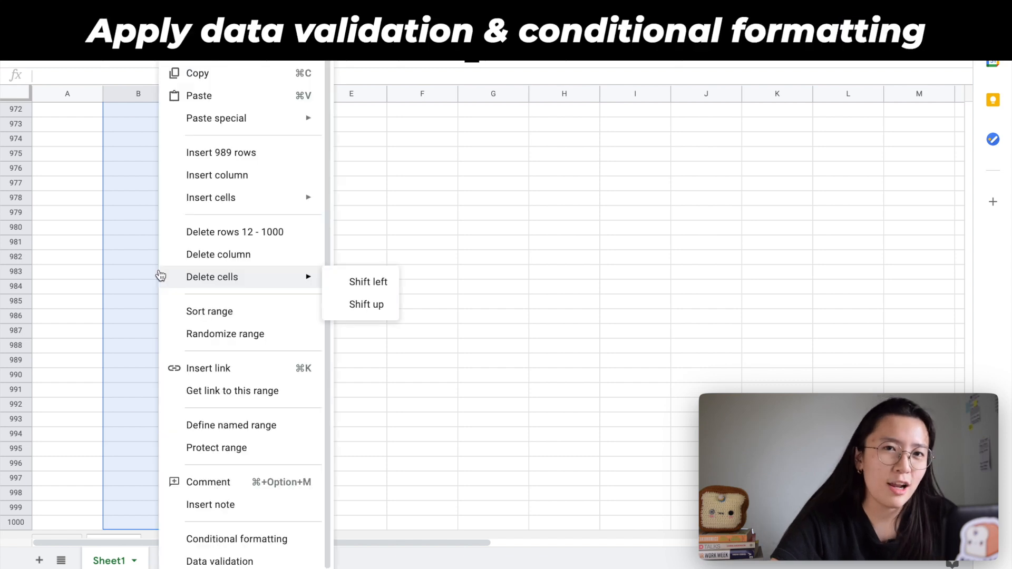
click(253, 561)
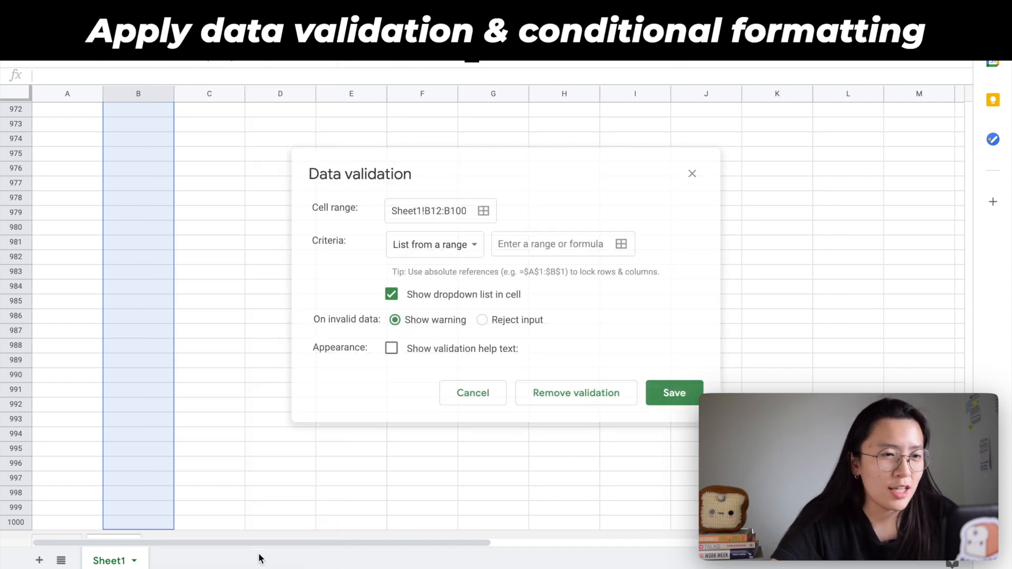
click(425, 188)
click(433, 222)
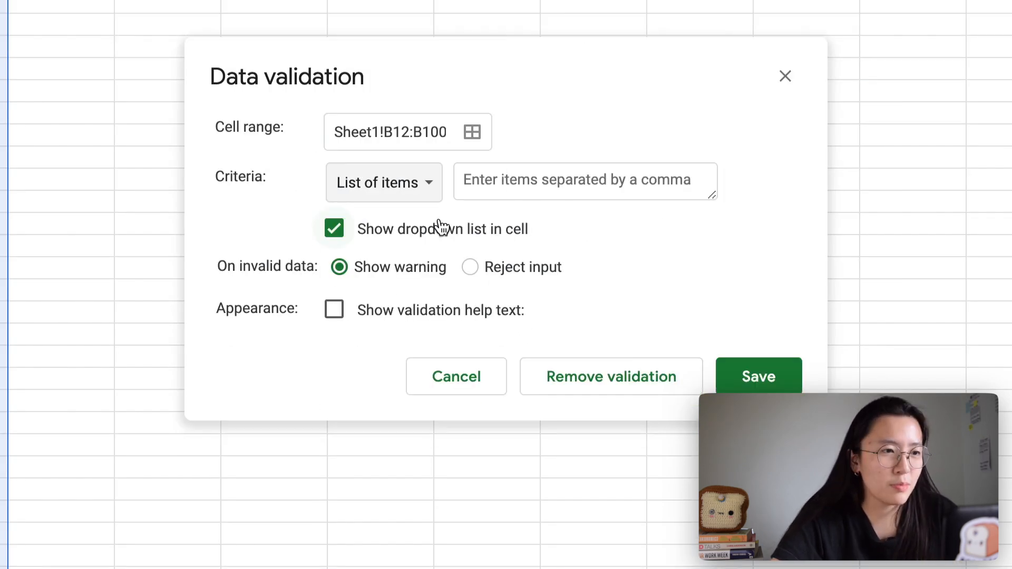
text(Income, Expense, Transfe)
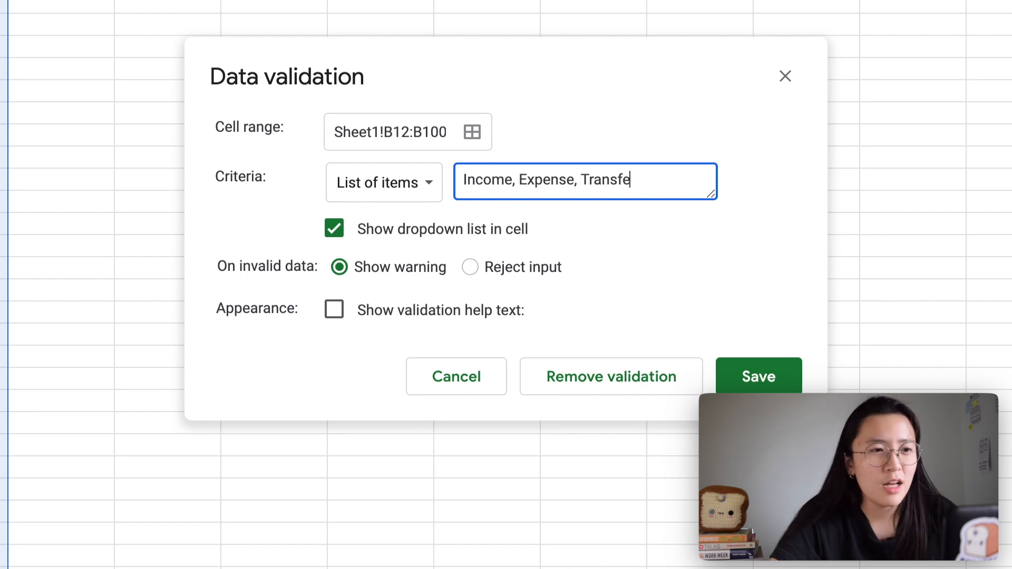
text(r, Savings, Investment)
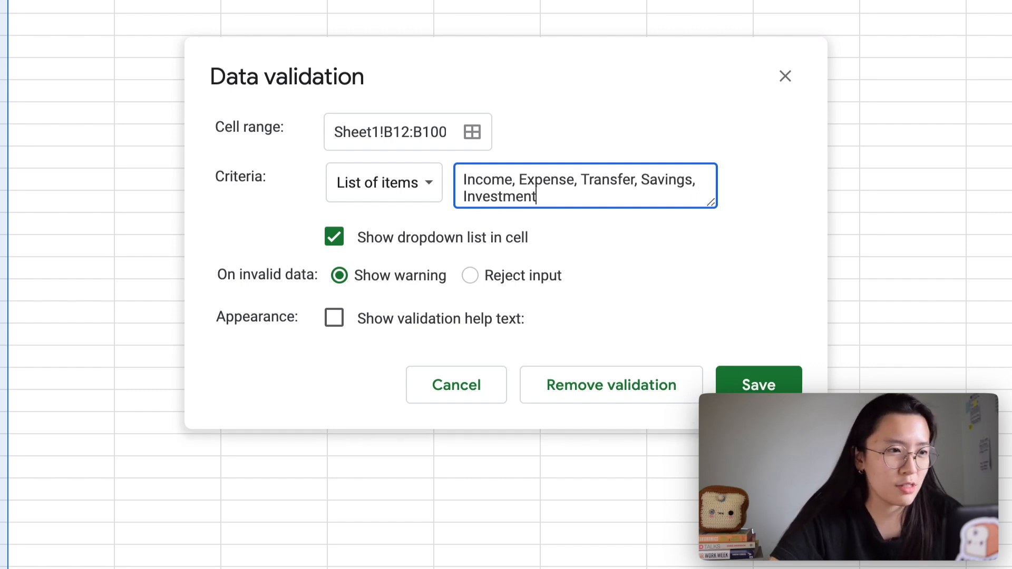
click(764, 385)
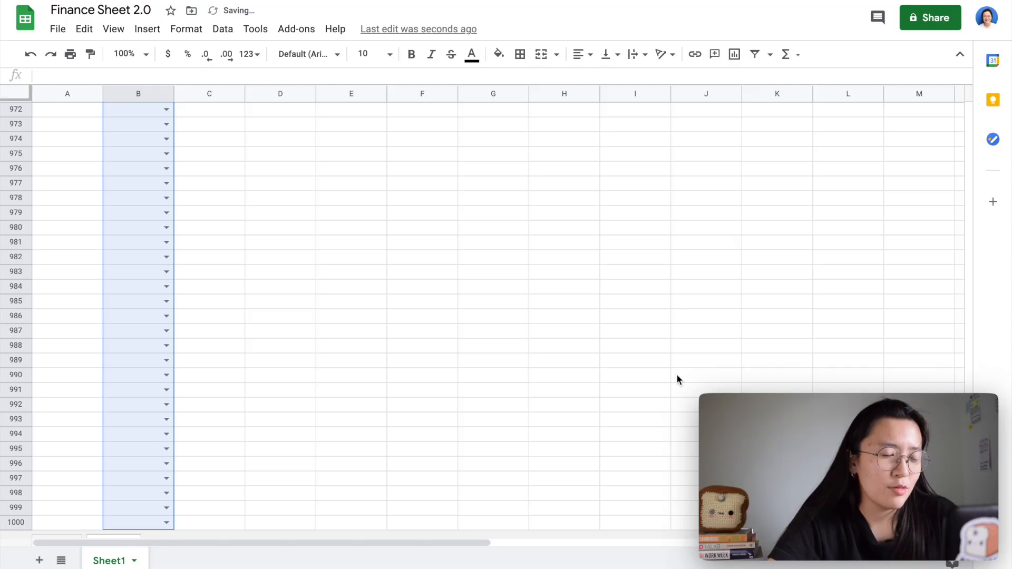
Create a conditional formatting rule for B12:B1000 that fills cells light green when the text contains Income.
right_click(132, 267)
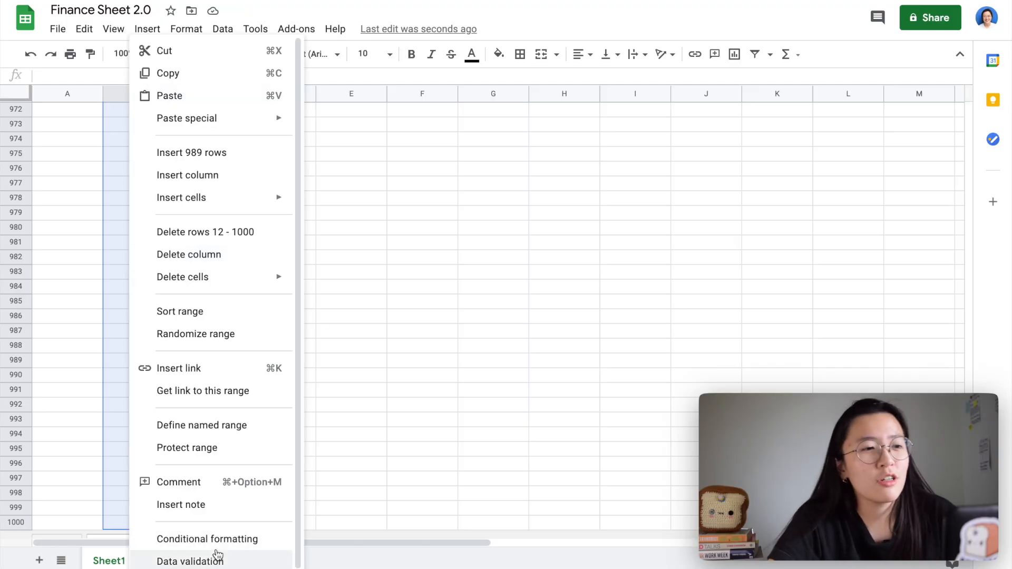
click(191, 548)
click(869, 244)
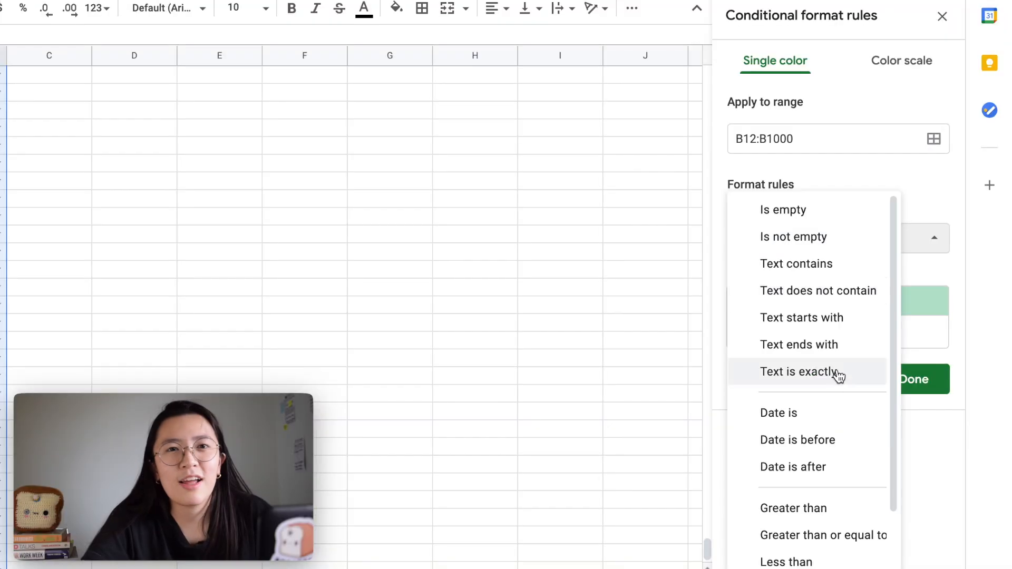
click(838, 263)
click(838, 267)
text(Incoo)
key(BackSpace)
text(me)
click(874, 376)
click(795, 174)
click(912, 421)
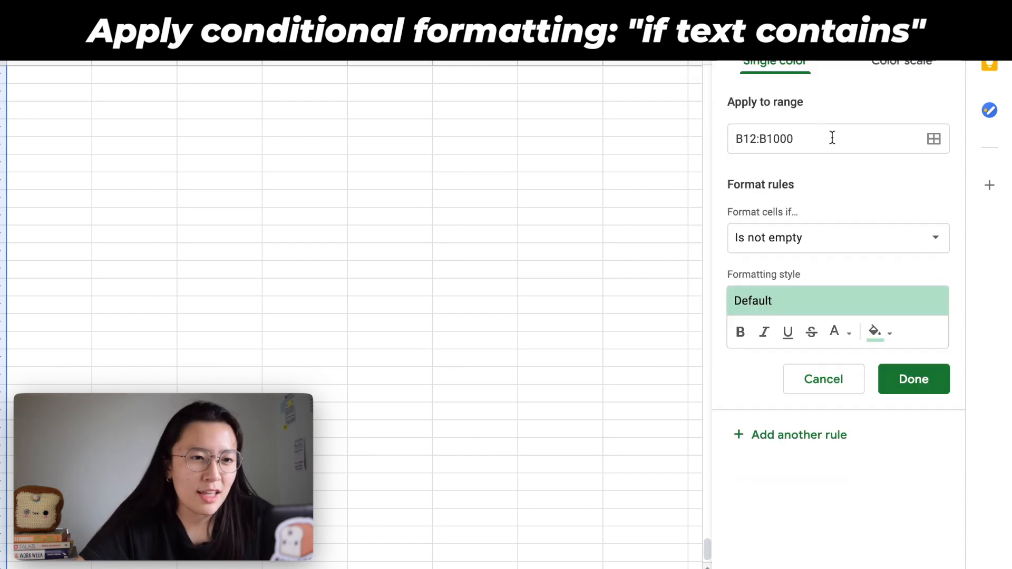
Add a rule for B12:B1000 that fills cells light red when the text contains Expense.
click(764, 240)
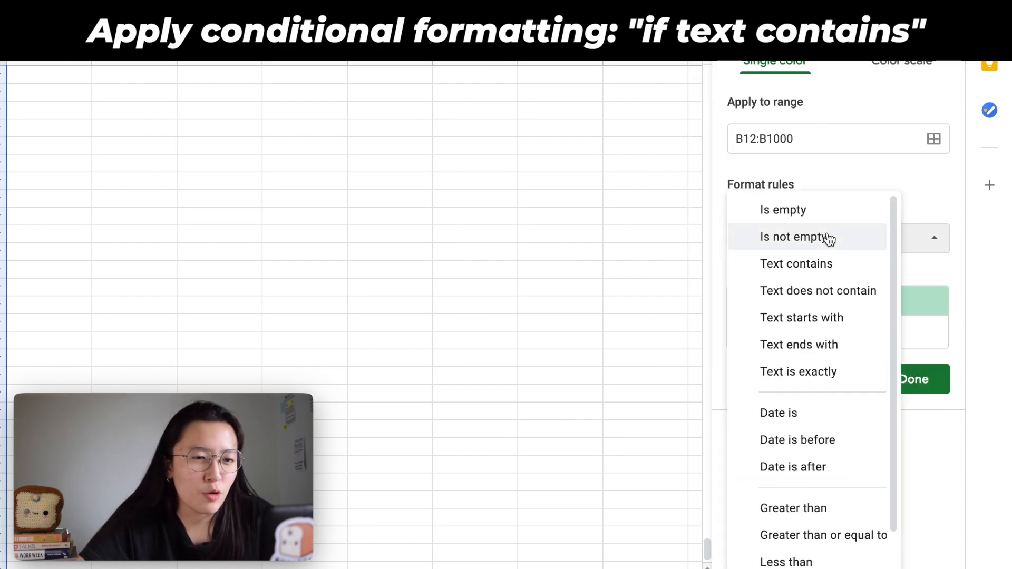
click(763, 262)
click(829, 276)
text(Expenses)
click(876, 375)
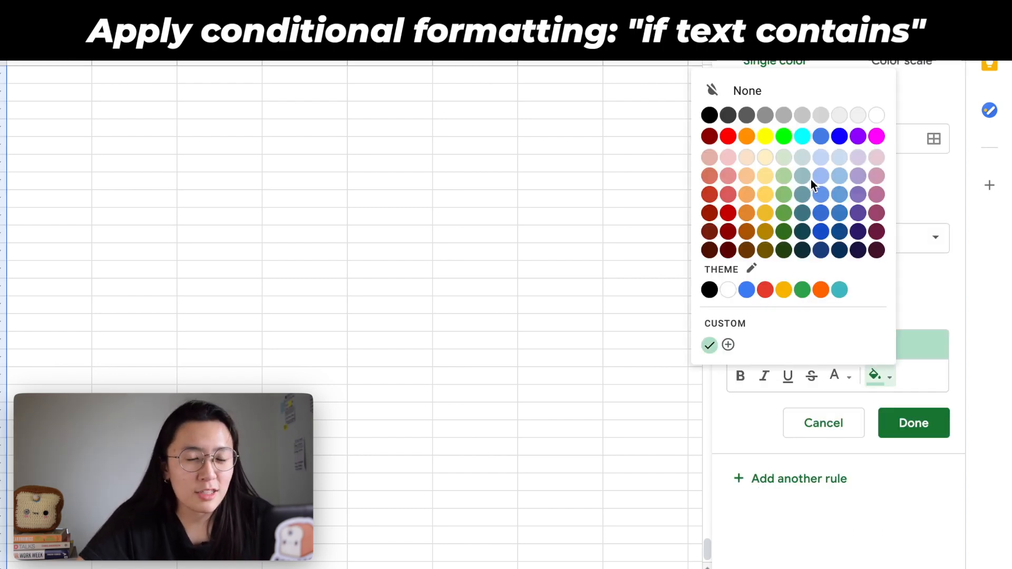
click(732, 162)
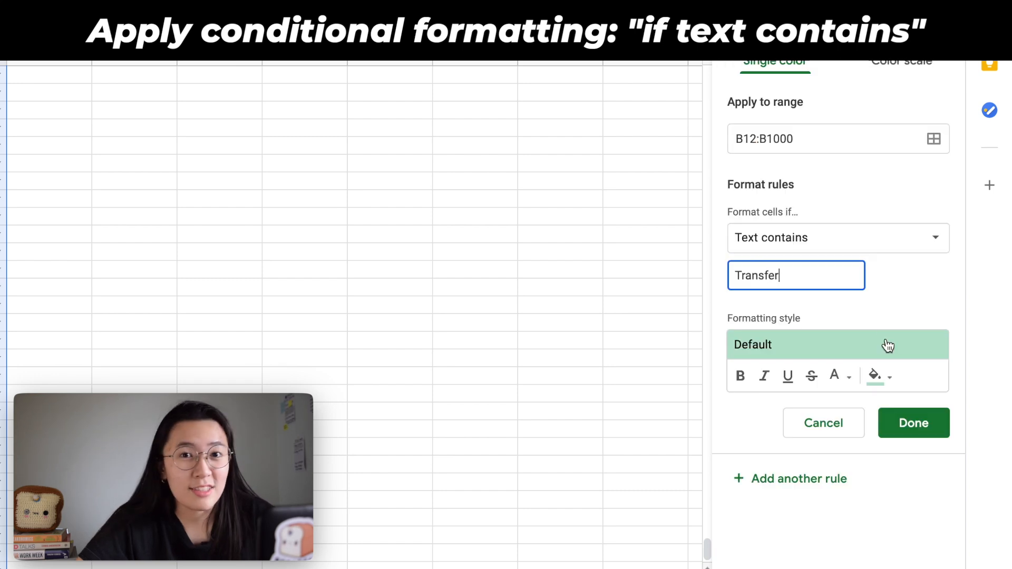
Add text-contains rules for B12:B1000 filling Transfer cells yellow and Savings and Investment cells light purple.
click(888, 346)
click(822, 406)
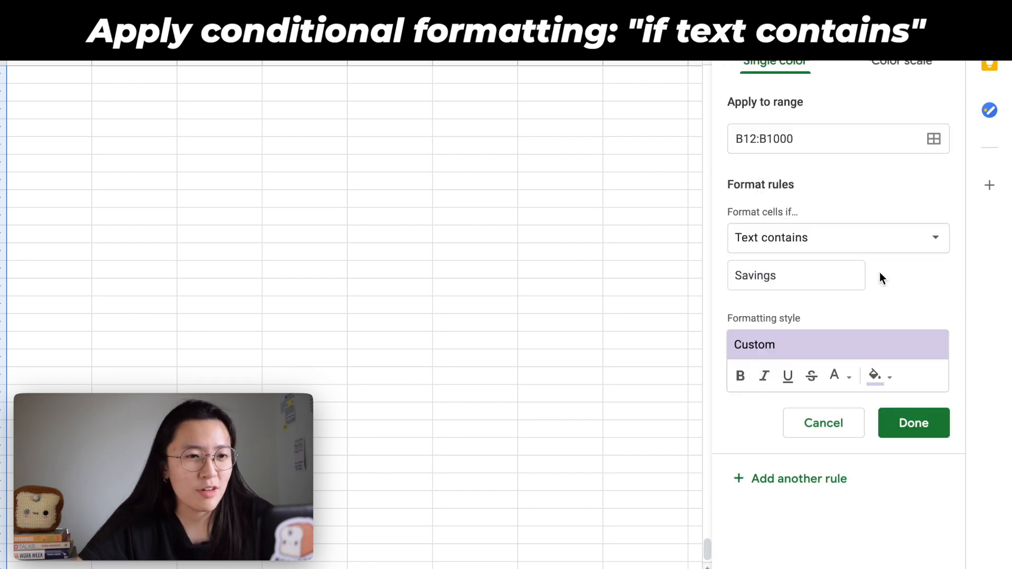
click(913, 422)
click(842, 321)
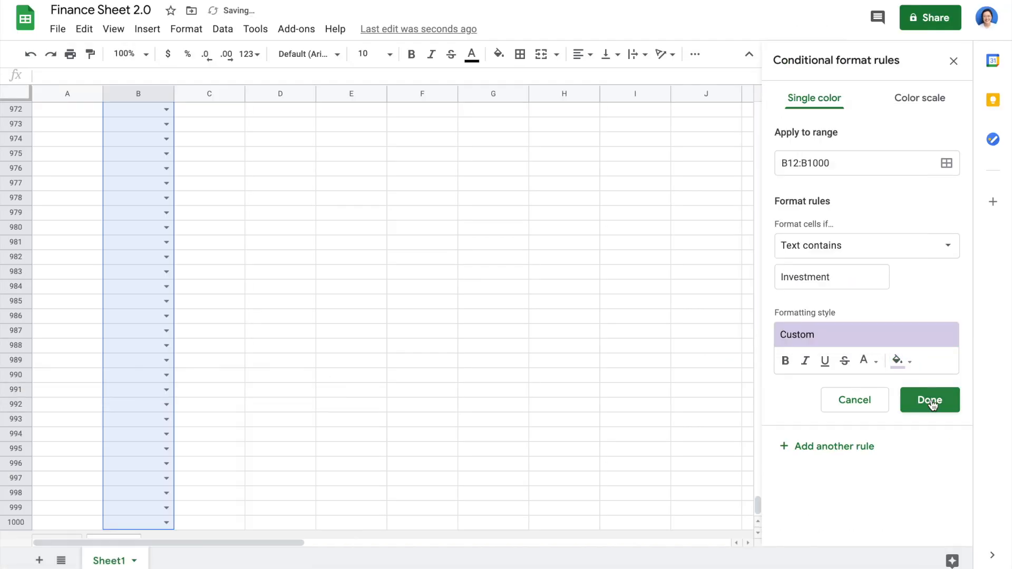
click(913, 379)
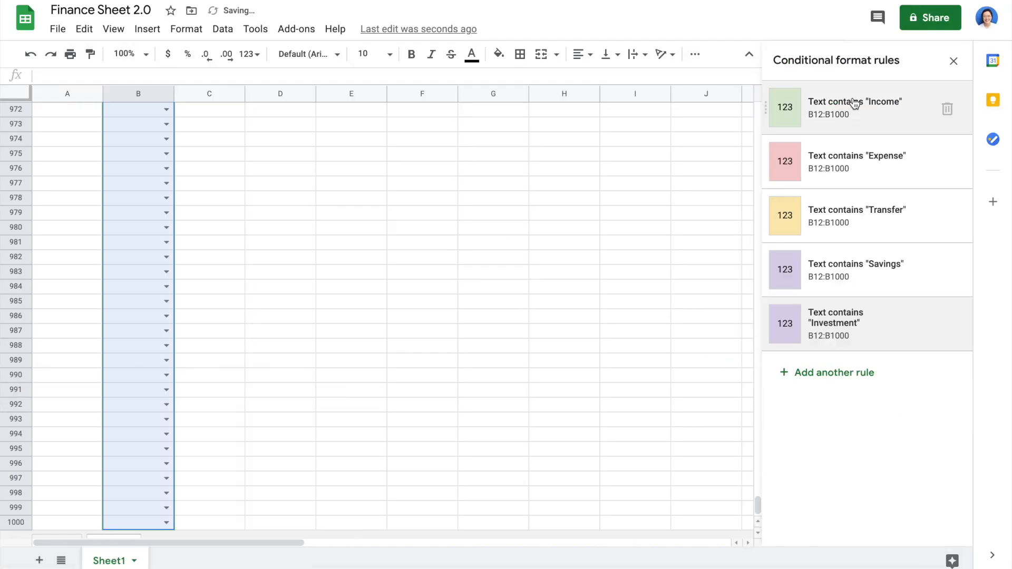
click(953, 61)
Test the category dropdowns by choosing Income in B988 and picking categories in B987 and B983.
click(166, 345)
click(123, 362)
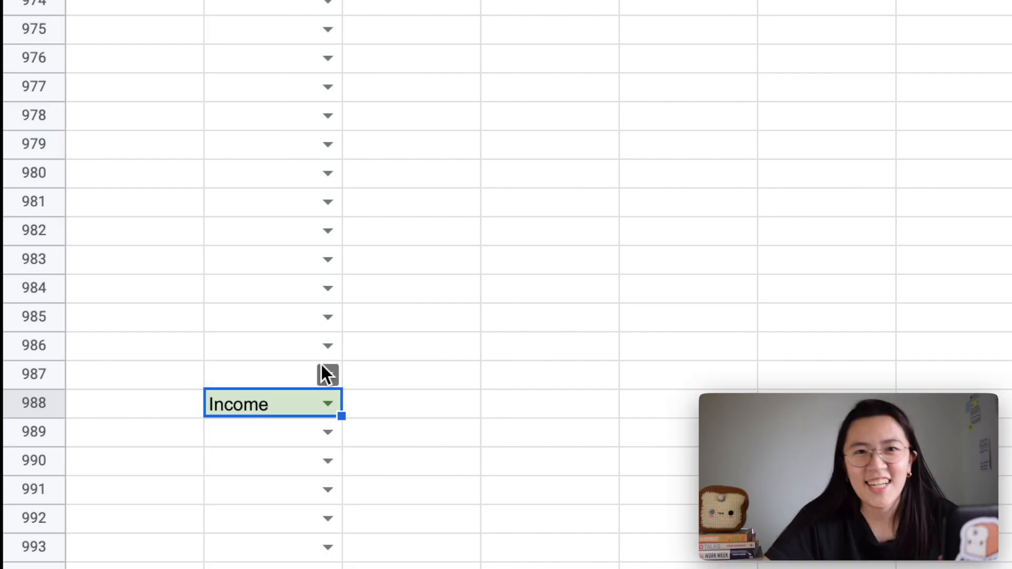
click(327, 374)
click(318, 472)
click(328, 259)
click(316, 434)
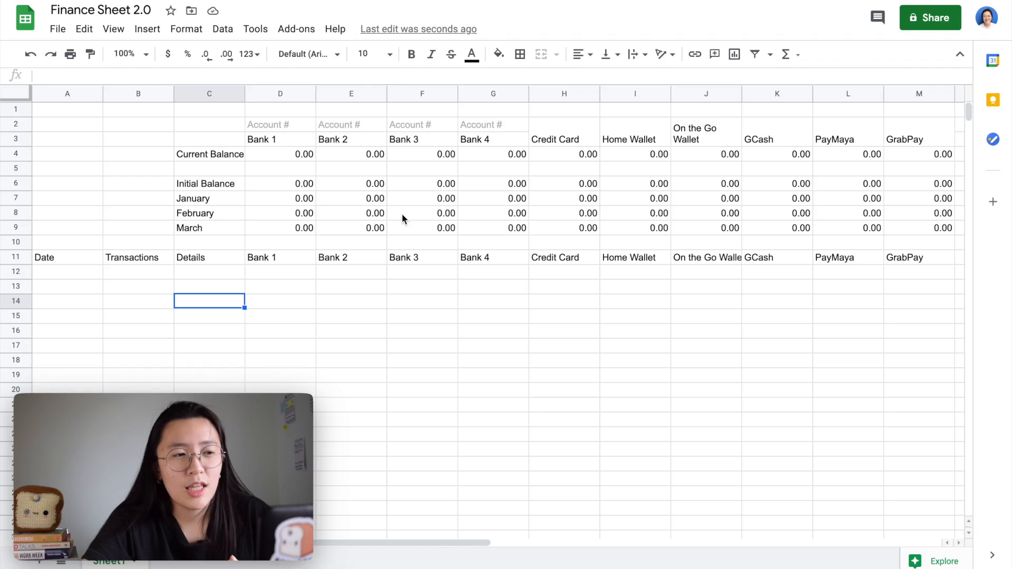
Apply a conditional formatting rule to the Current Balance cells D4:M4 that shows values greater than 0 in green text.
click(295, 154)
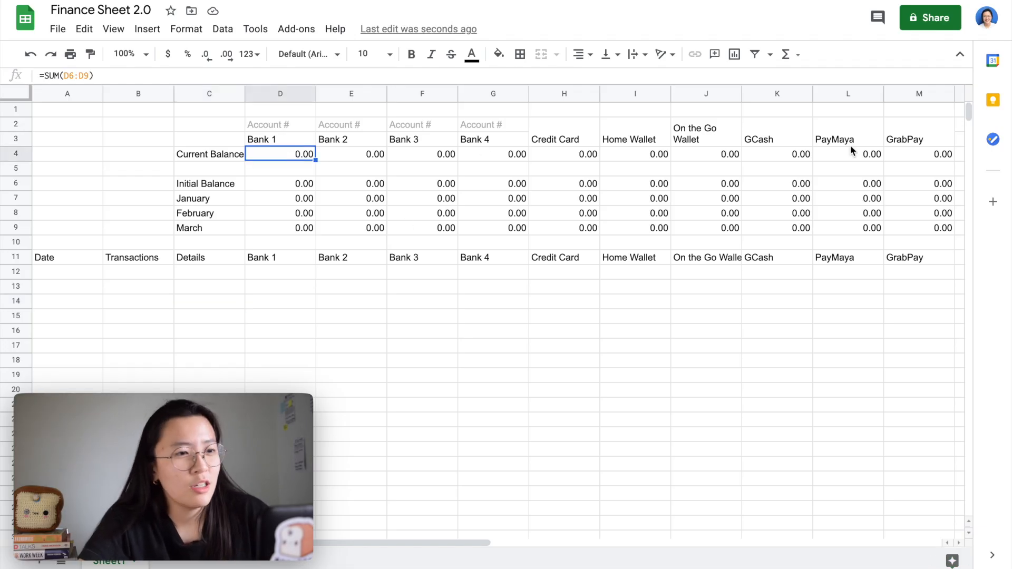
shift+click(898, 152)
right_click(899, 152)
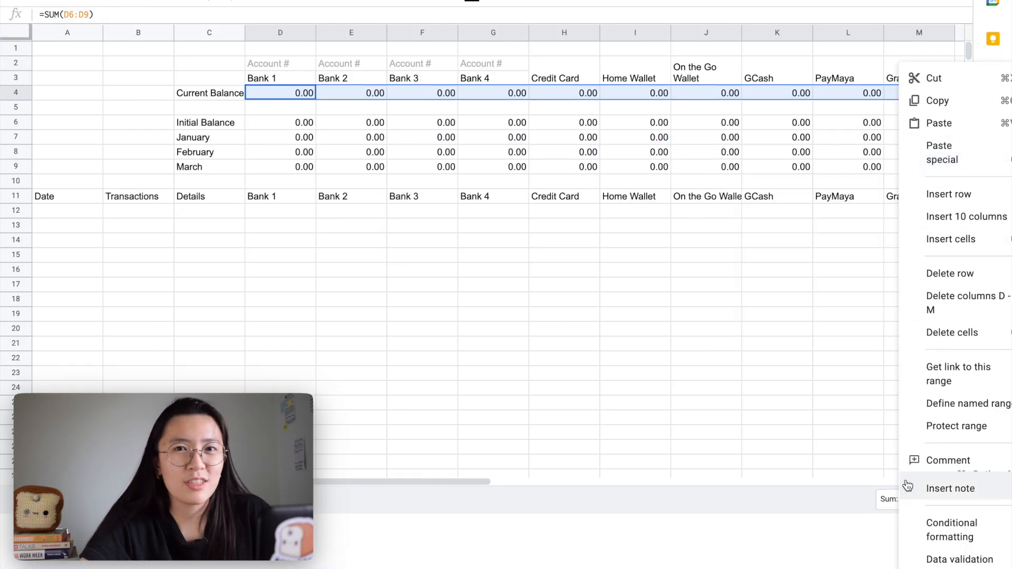
click(943, 532)
click(843, 245)
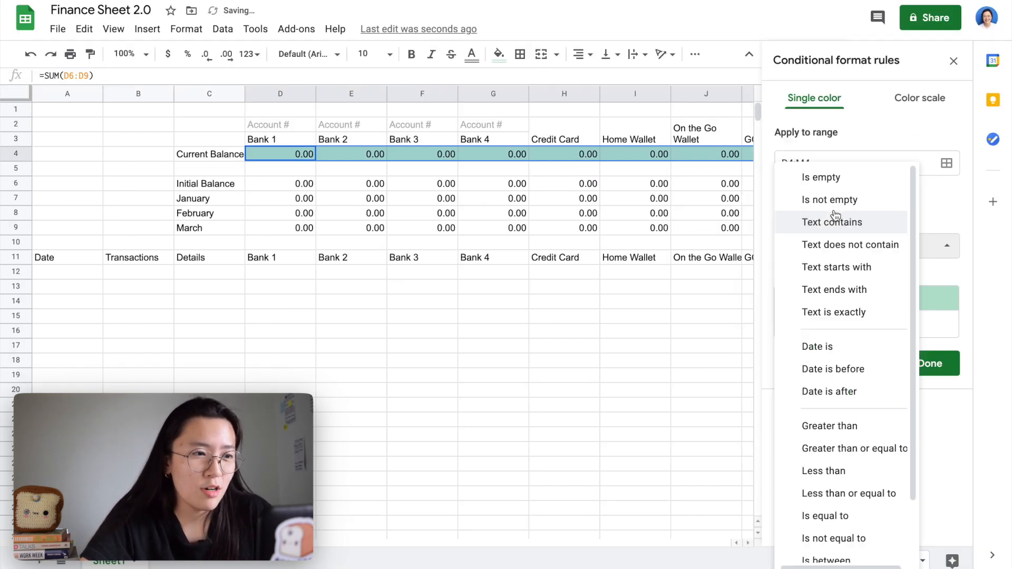
scroll(839, 366, down, 1)
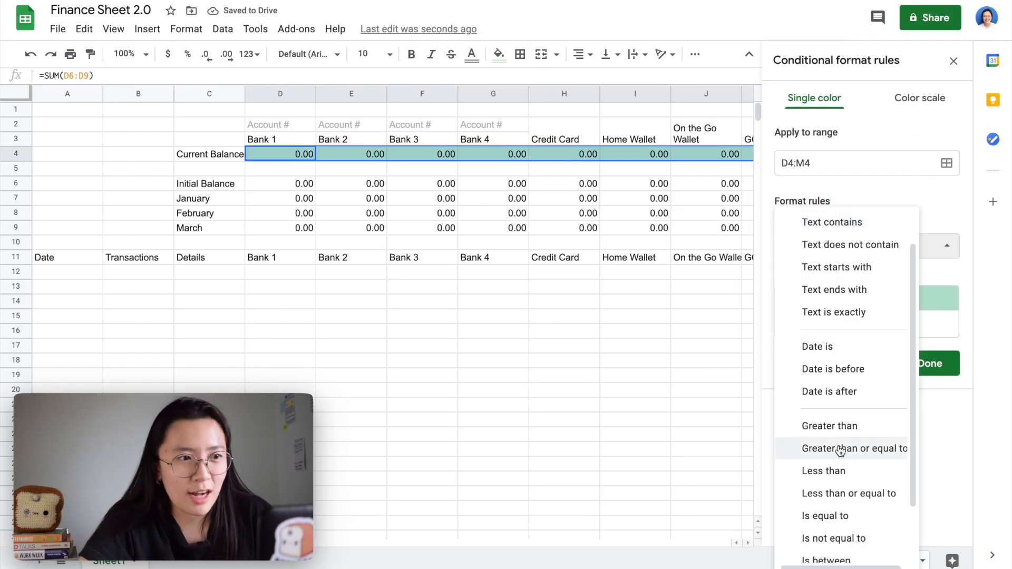
click(830, 426)
click(832, 277)
text(0)
click(863, 337)
click(808, 409)
click(935, 403)
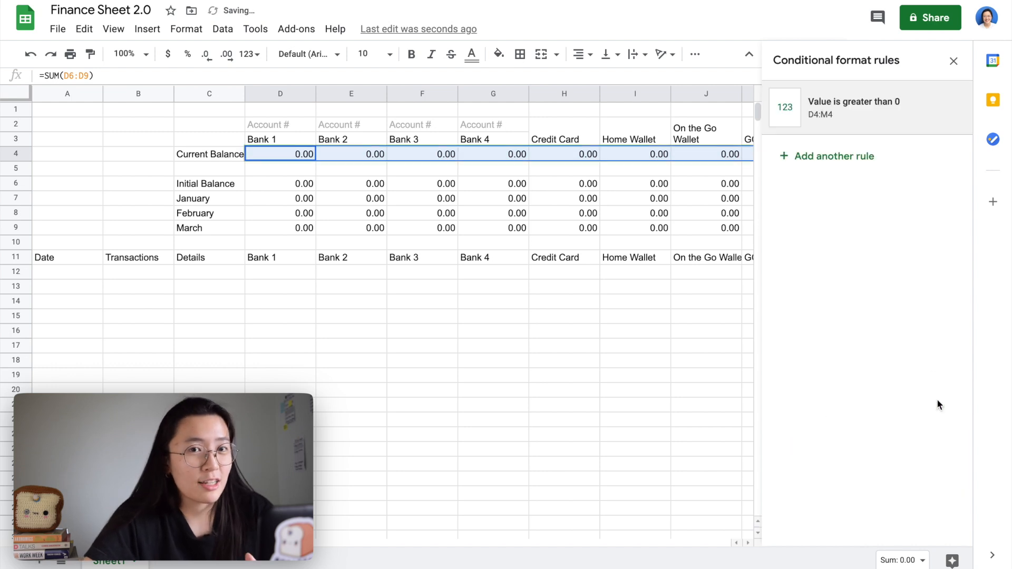
Add a second rule for D4:M4 that shows values less than 0 in red text.
click(827, 158)
click(851, 245)
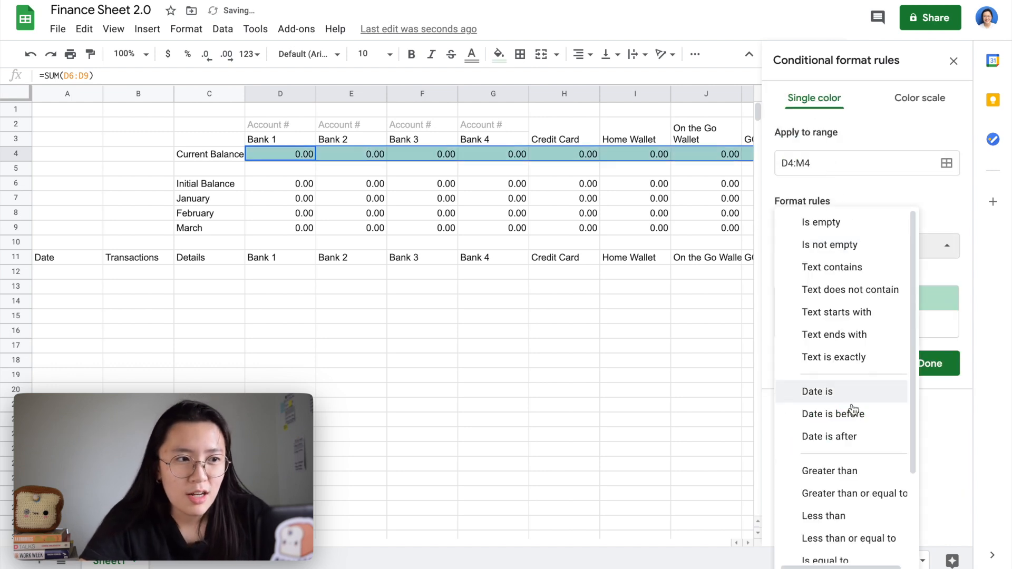
click(858, 515)
click(834, 278)
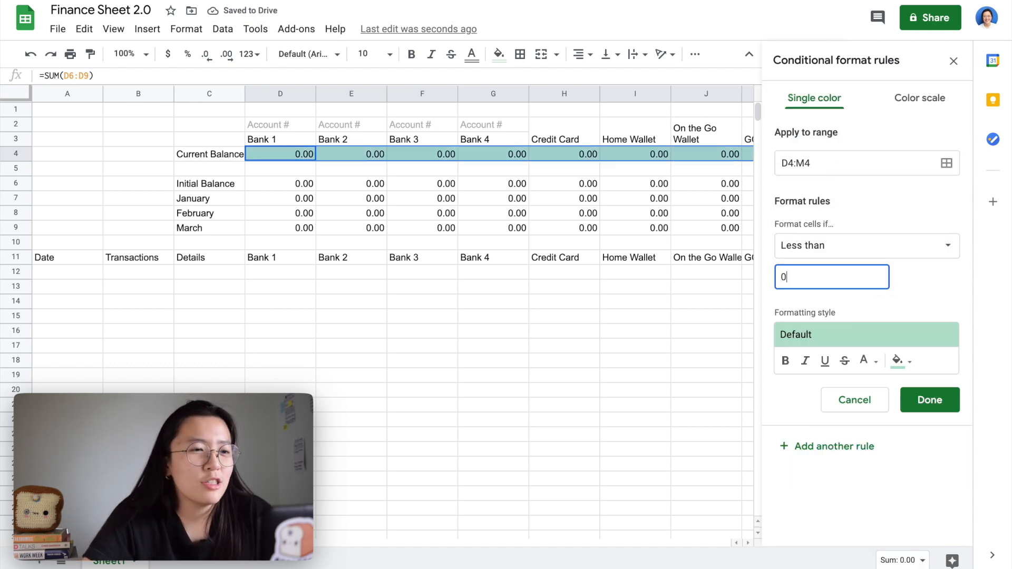
click(892, 338)
click(919, 409)
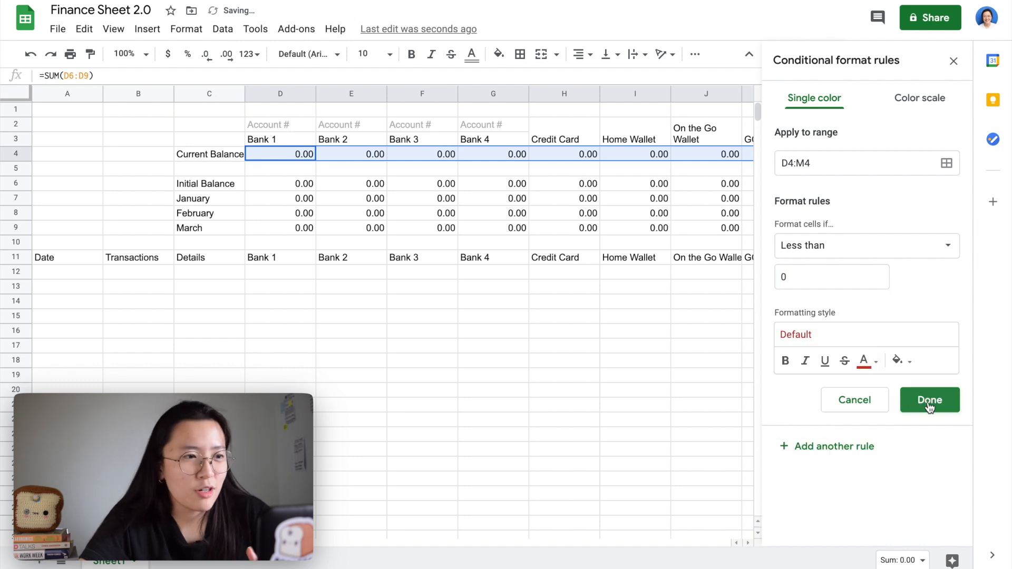
click(929, 400)
click(954, 60)
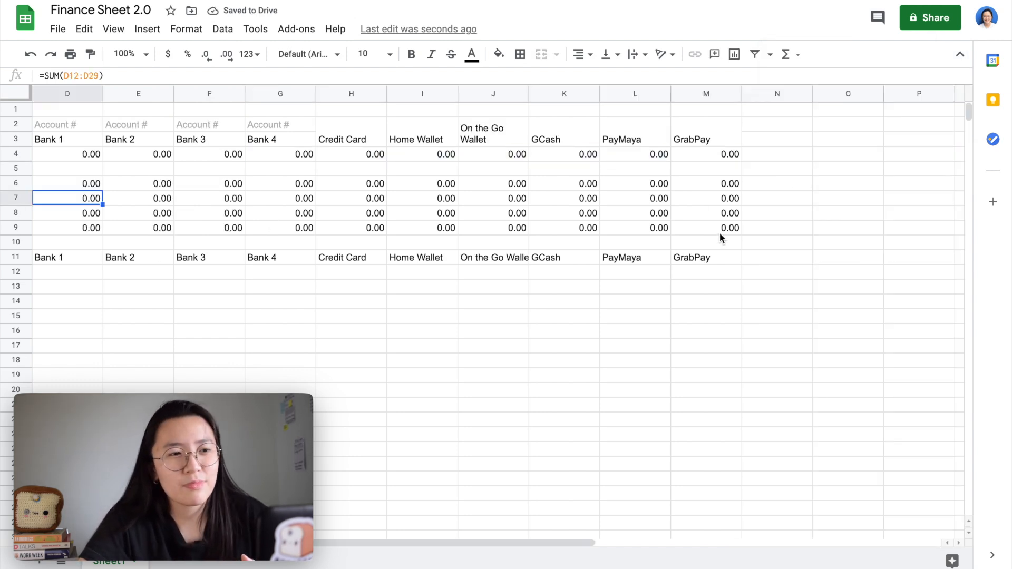
Apply a conditional formatting rule to the January to March cells D7:M9 that shows values greater than 0 in green text.
shift+click(720, 231)
scroll(719, 232, left, 3)
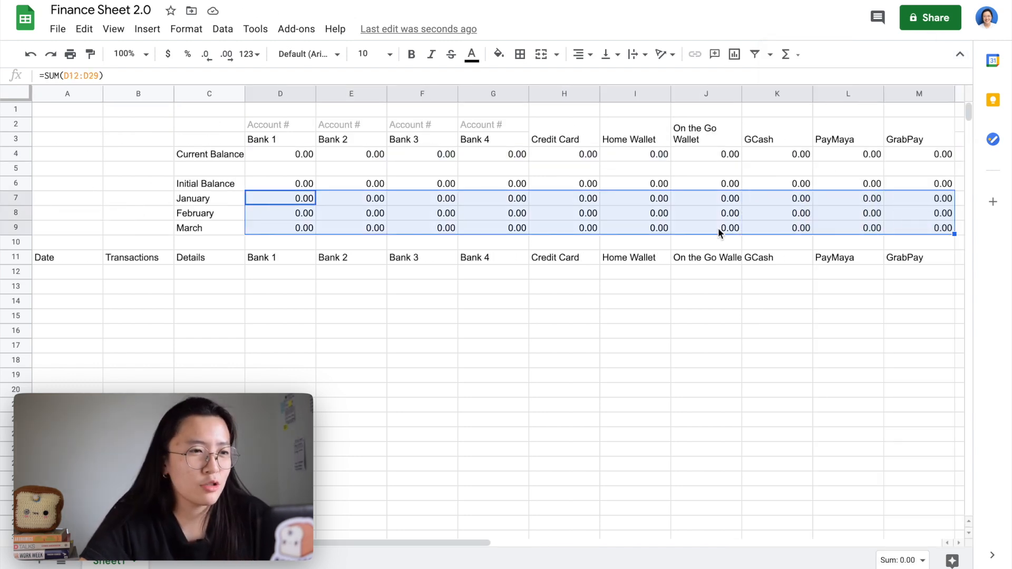
right_click(533, 213)
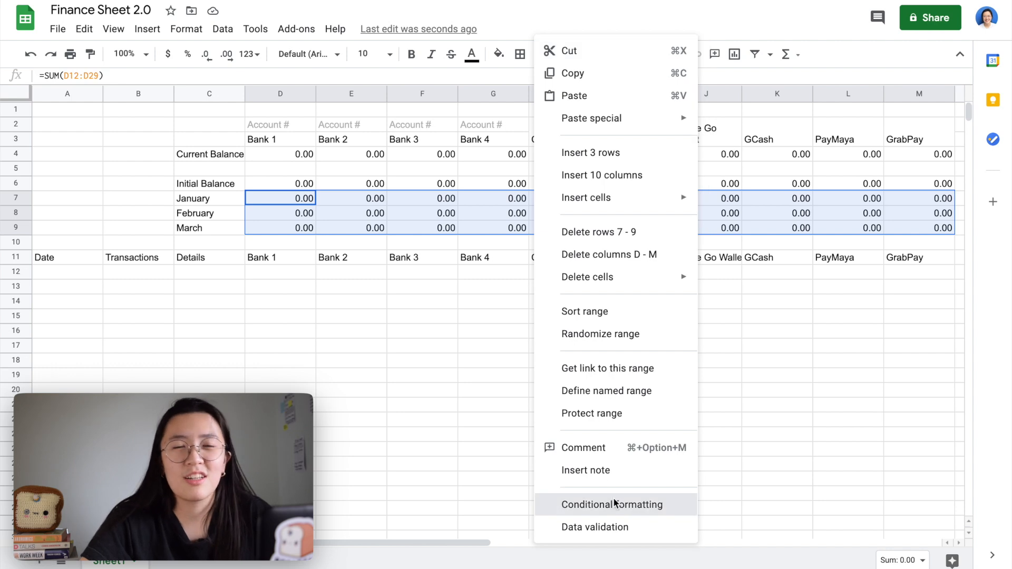
click(612, 506)
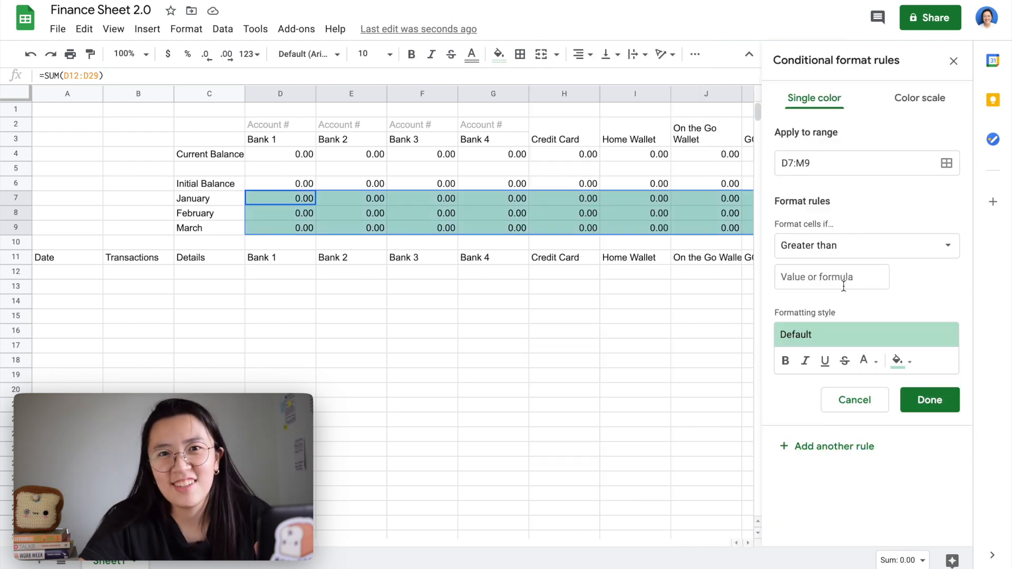
click(842, 285)
text(0)
click(896, 338)
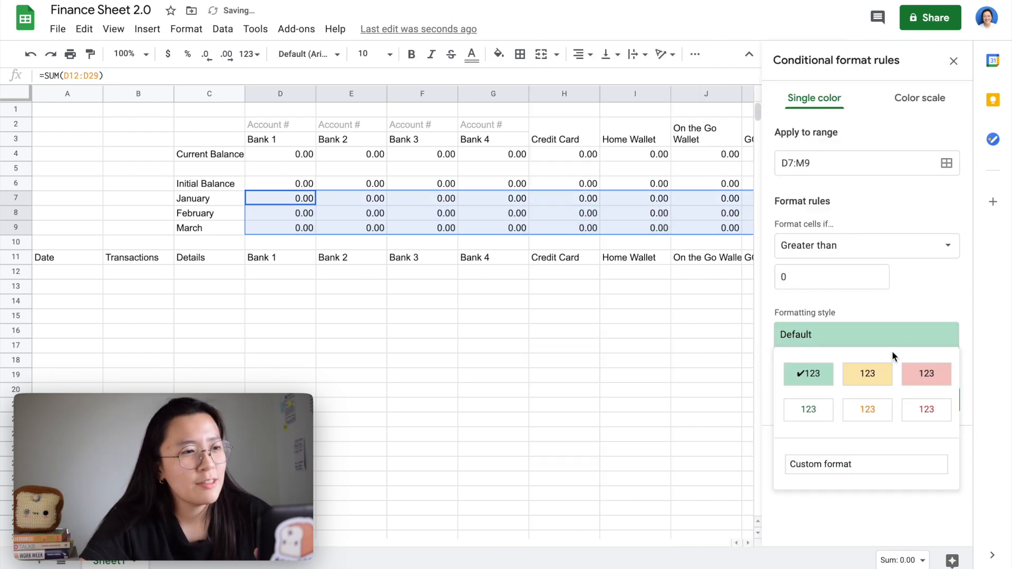
click(825, 412)
click(926, 398)
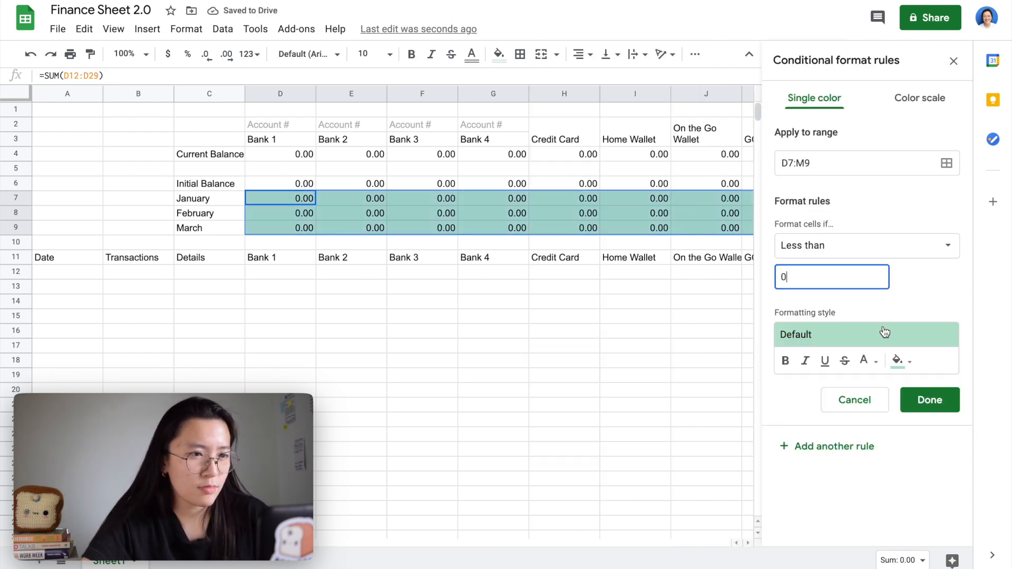
Add a rule for D7:M9 that shows values less than 0 in red text.
click(885, 332)
click(910, 408)
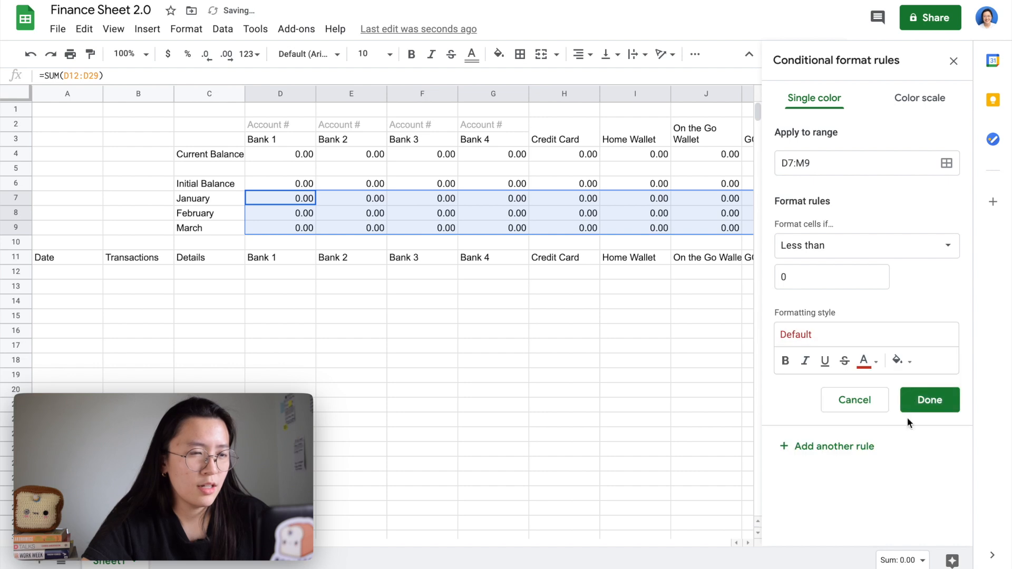
click(928, 401)
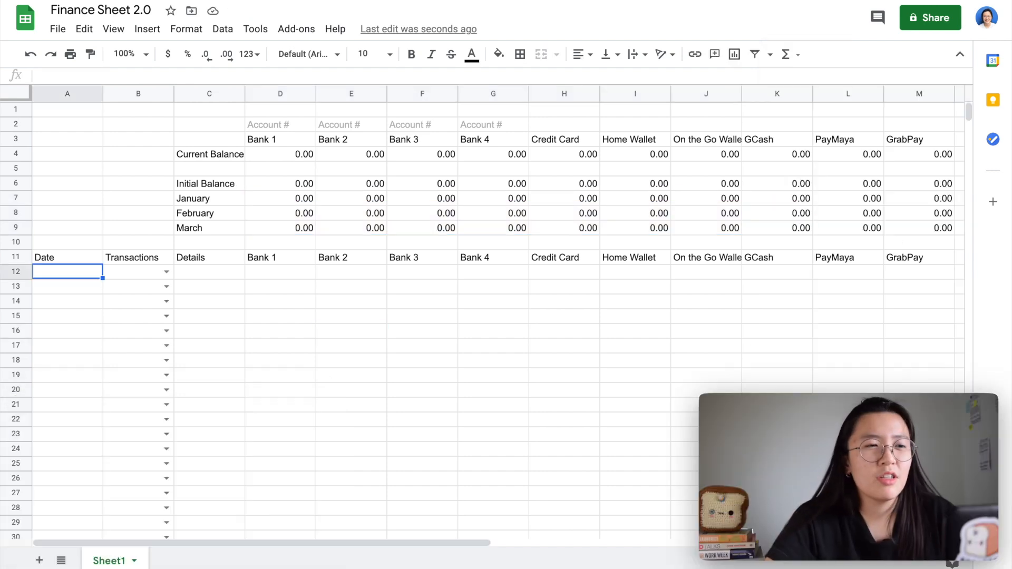
Enter January in A12 as a bold section heading and merge it across A12:C12.
text(January)
key(Return)
key(Up)
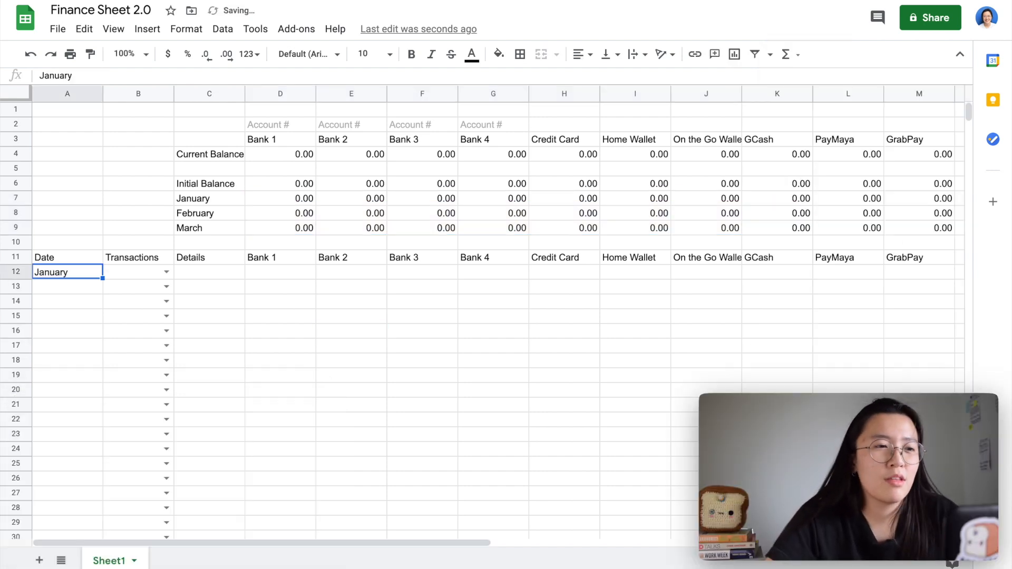
key(ctrl+b)
shift+click(201, 272)
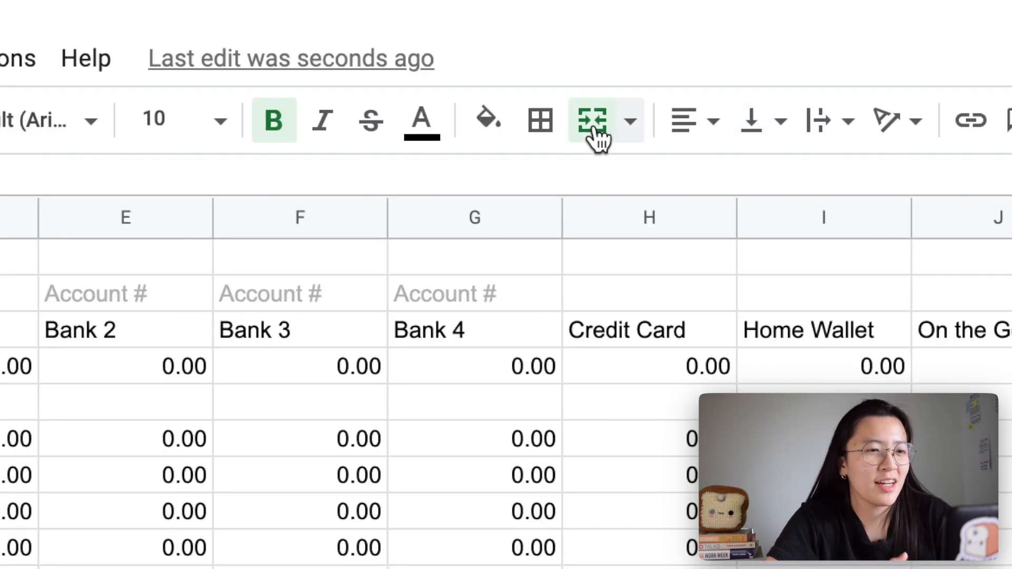
click(592, 122)
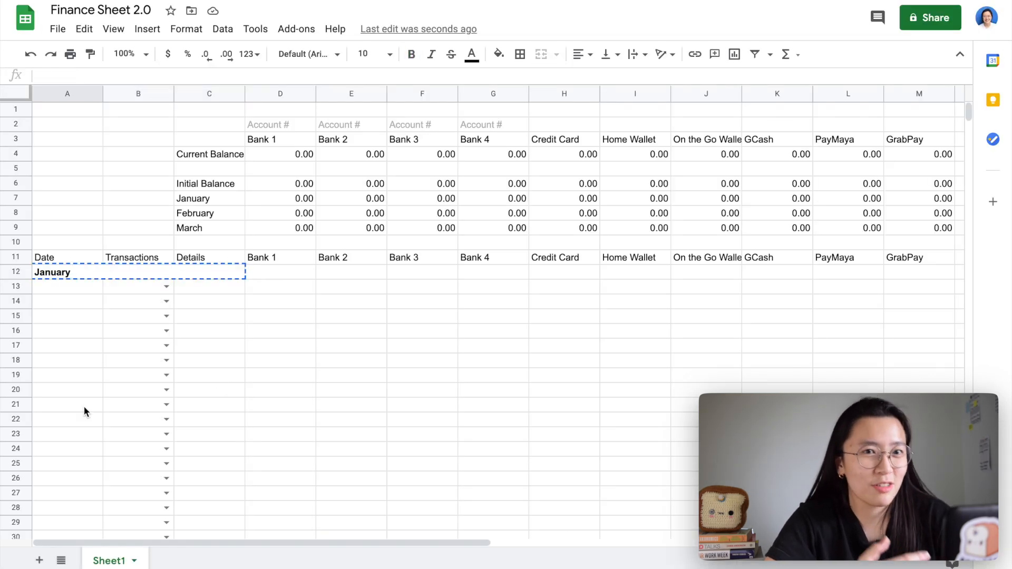
Add matching bold, merged section headings for February in row 30 and March in row 47.
click(54, 495)
text(February)
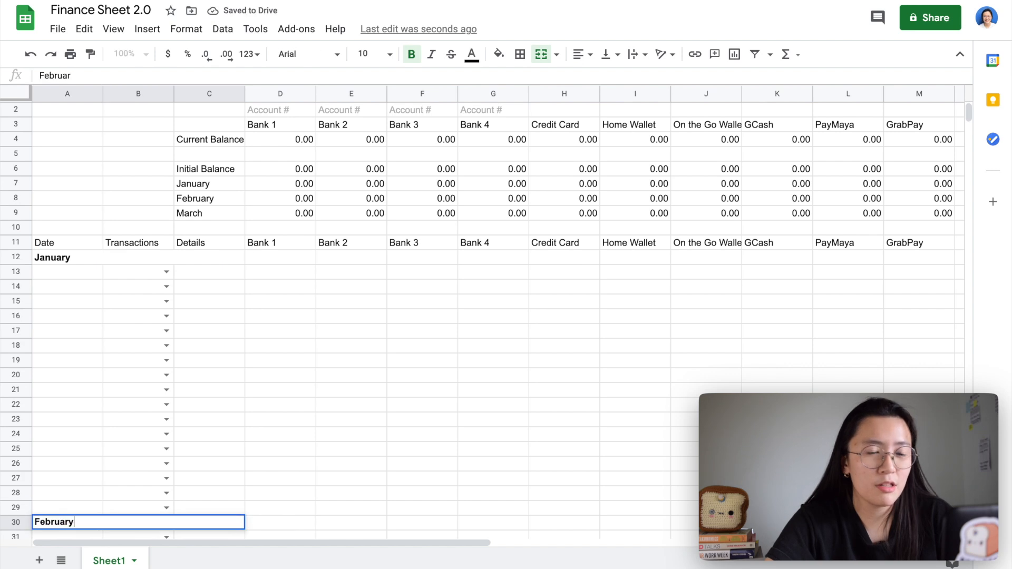
key(Return)
scroll(49, 506, down, 5)
click(50, 491)
key(ctrl+v)
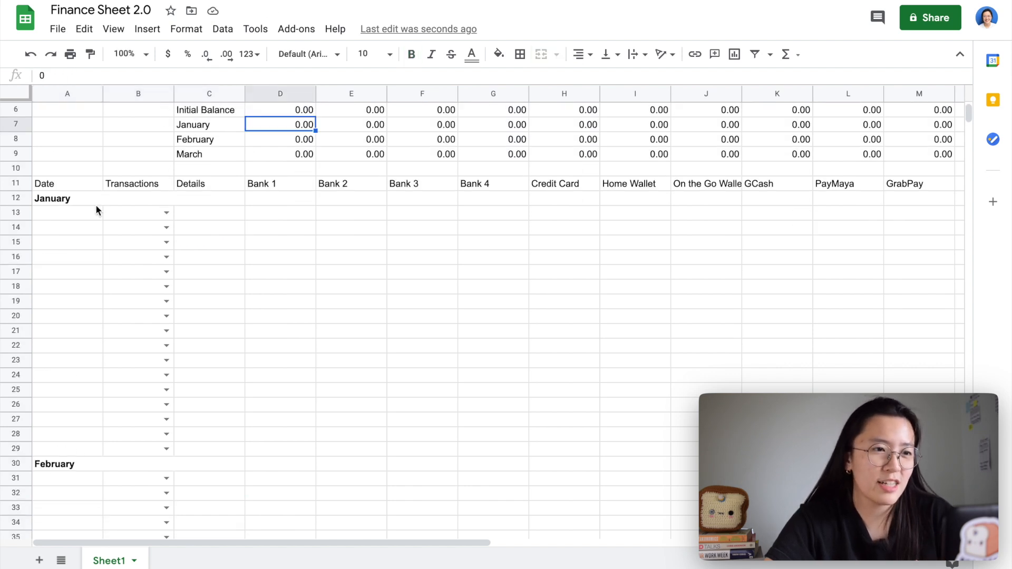
Fill the January, February and March section headings in rows 12, 30 and 47 with light gray.
click(96, 204)
scroll(96, 316, down, 3)
ctrl+click(95, 366)
scroll(94, 395, down, 4)
ctrl+click(95, 421)
scroll(95, 316, up, 8)
click(499, 53)
click(614, 103)
click(311, 272)
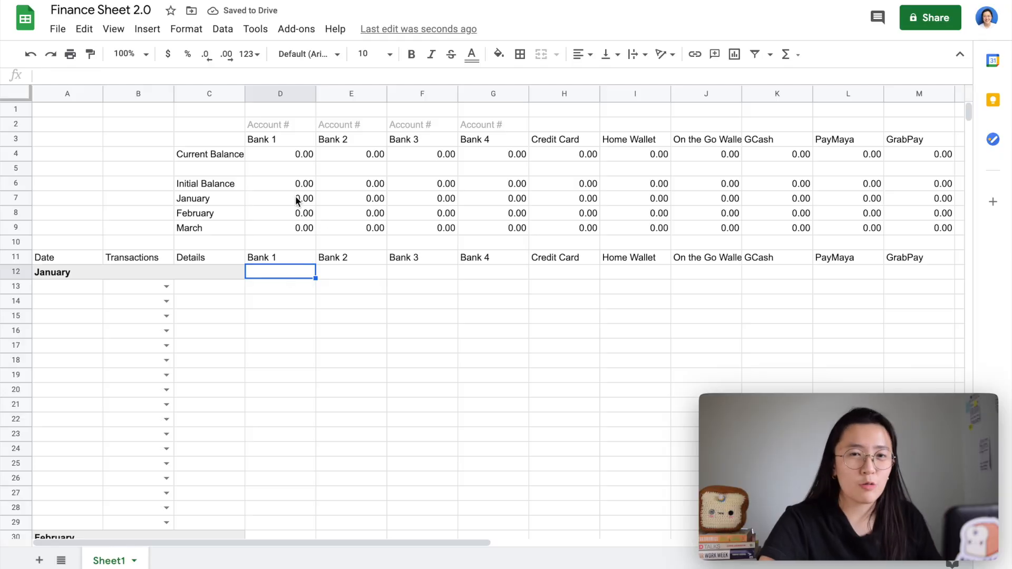
Enter a SUM formula over D12:D29 in D7 for Bank 1's January total.
click(296, 198)
text(=sum)
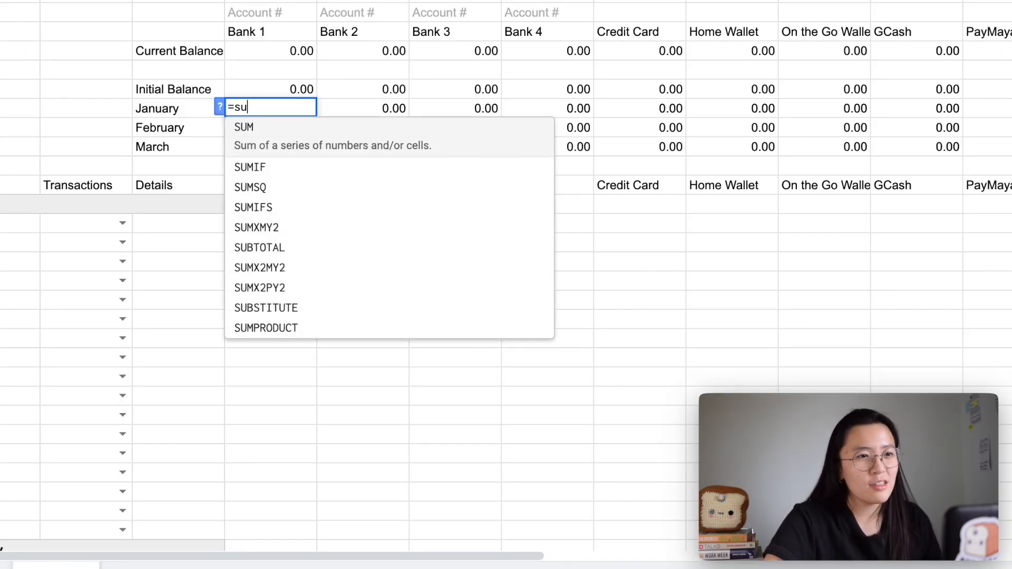
key(Tab)
click(277, 204)
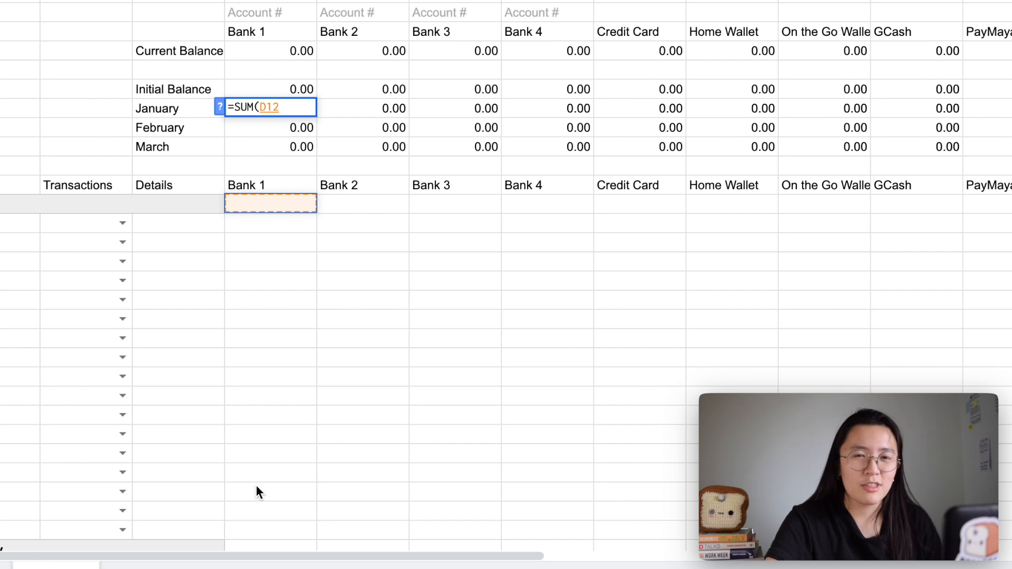
shift+click(260, 533)
key(Return)
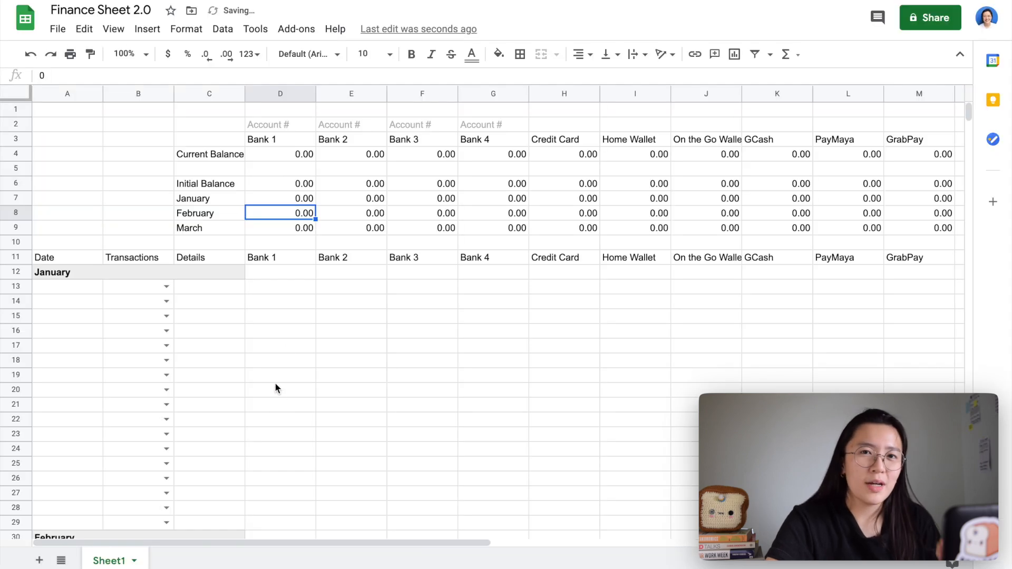
Copy the January total formula from D7 across to M7 and check the formulas in several accounts.
click(304, 201)
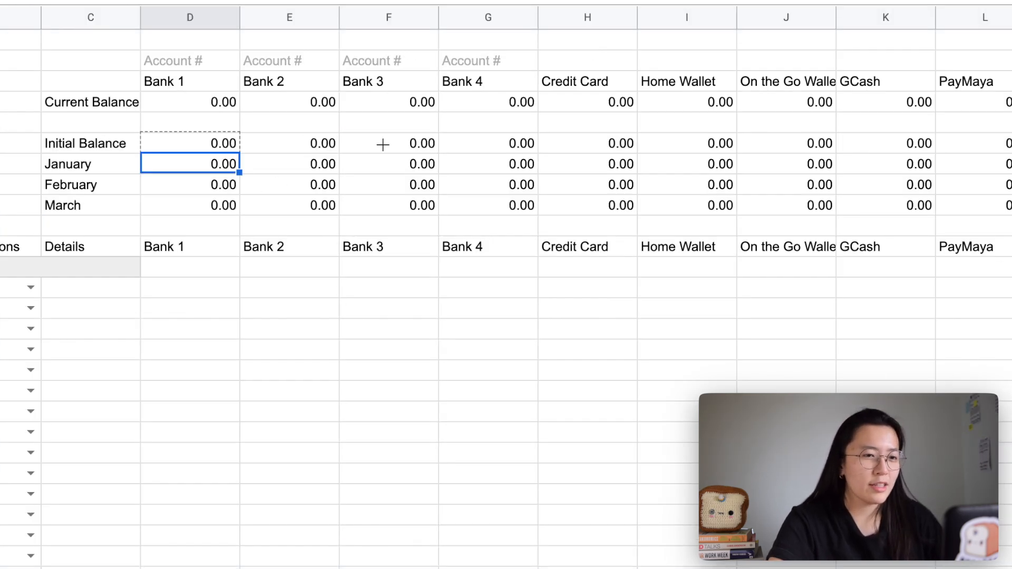
drag(382, 144, 801, 164)
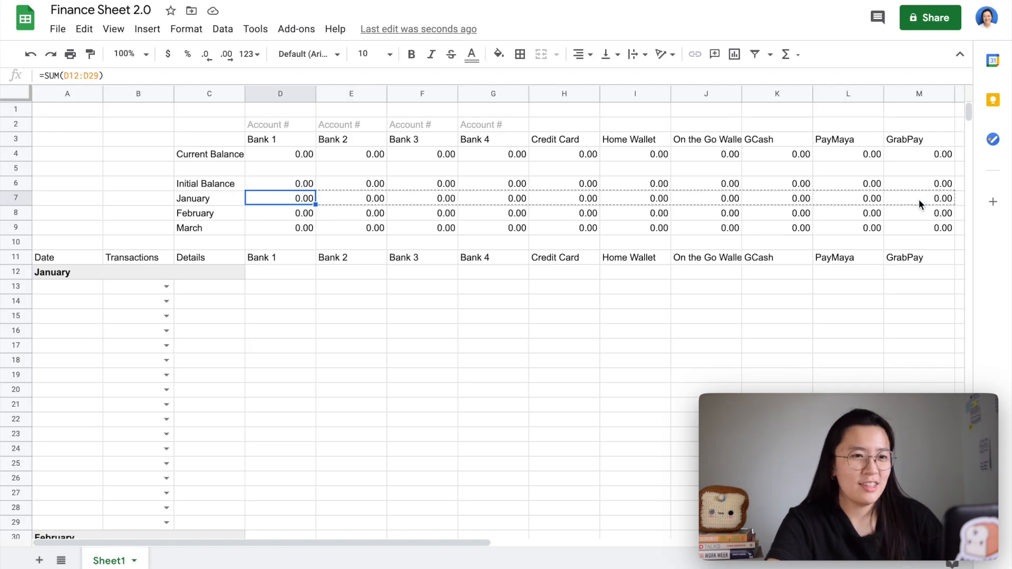
drag(918, 204, 918, 204)
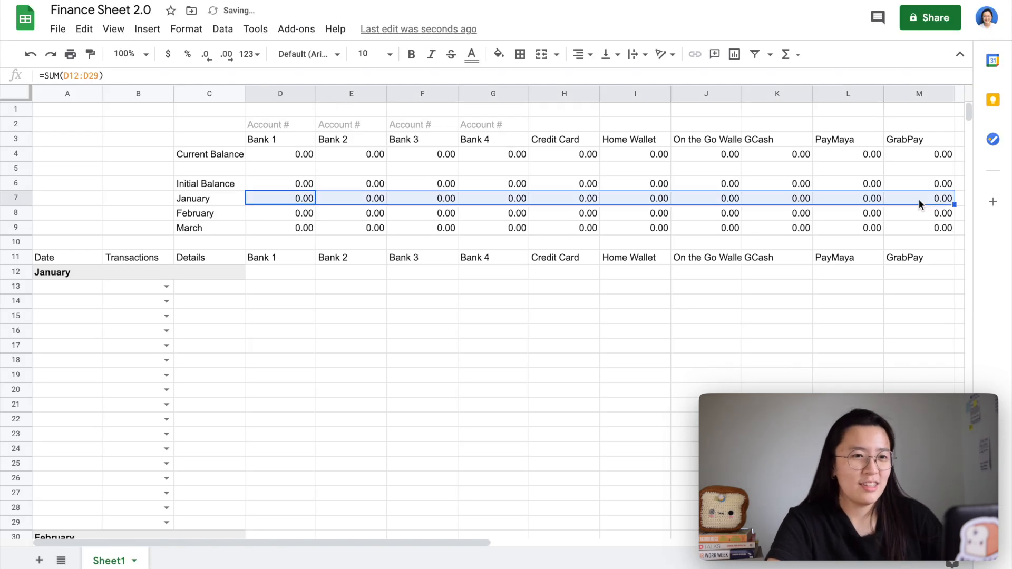
click(580, 350)
double_click(359, 199)
double_click(493, 198)
double_click(635, 198)
Enter a SUM formula over D30:D46 in D8 for Bank 1's February total.
click(281, 213)
text(=SUM()
scroll(260, 402, down, 7)
drag(280, 228, 277, 468)
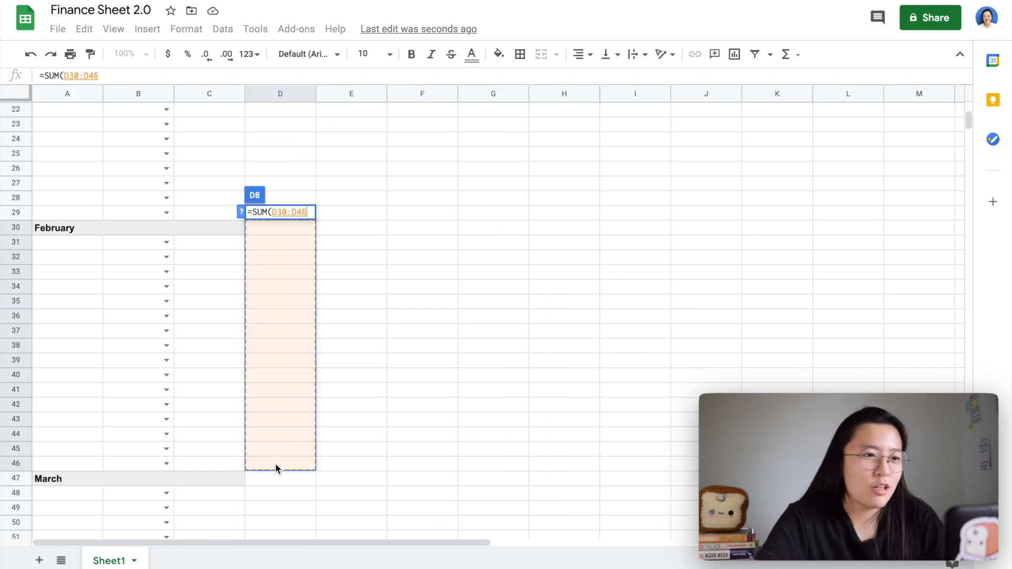
key(Return)
key(Up)
double_click(280, 212)
scroll(263, 325, down, 8)
key(Return)
Enter a SUM formula in D9 for Bank 1's March section, with its range starting in row 47.
text(=SUM()
scroll(287, 269, down, 9)
click(280, 391)
scroll(274, 469, down, 9)
shift+click(264, 413)
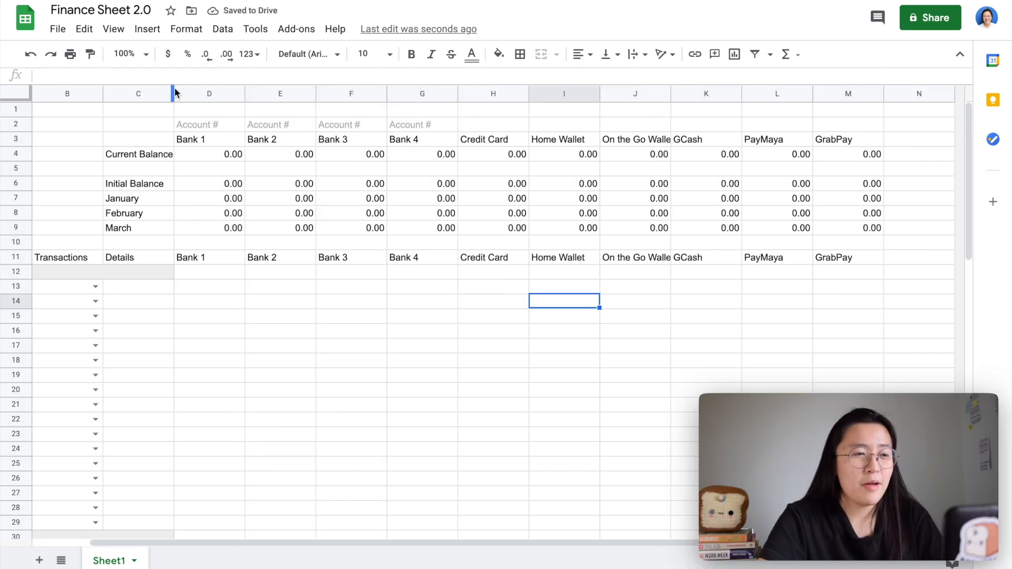
Widen column C and format the account names in D3:M3 as bold at font size 14.
drag(174, 94, 281, 96)
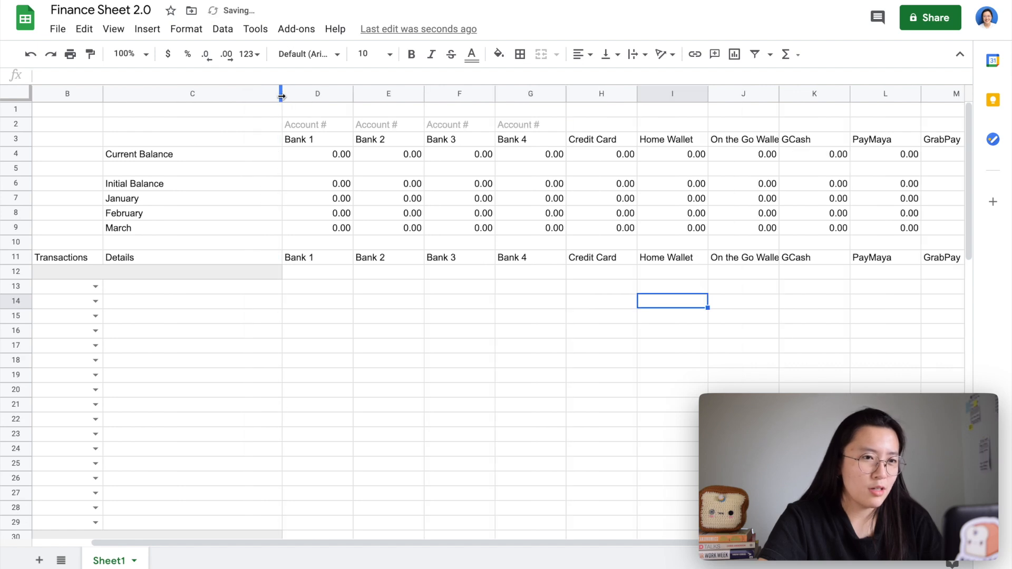
click(943, 139)
shift+click(61, 141)
key(ctrl+b)
click(389, 54)
click(367, 236)
Merge H2:M3 vertically and wrap the text of the account names from Credit Card to GrabPay.
click(367, 129)
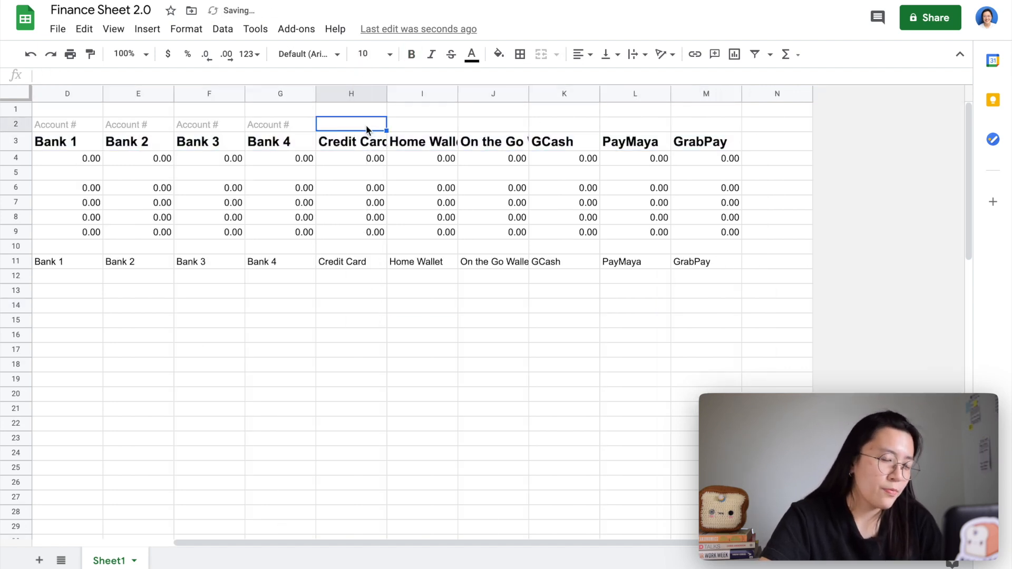
shift+click(723, 143)
click(556, 54)
click(580, 111)
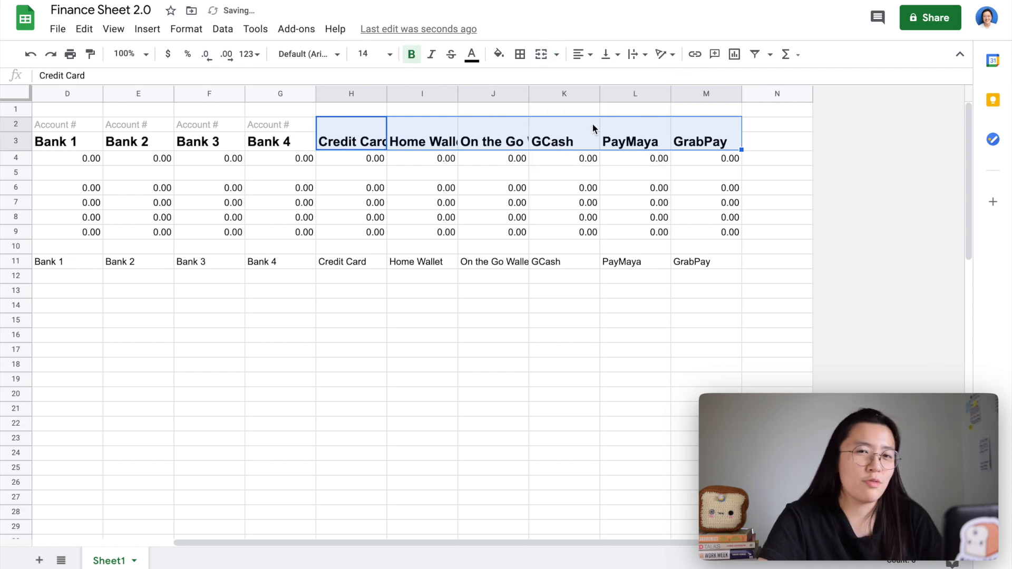
click(638, 54)
click(656, 76)
click(603, 245)
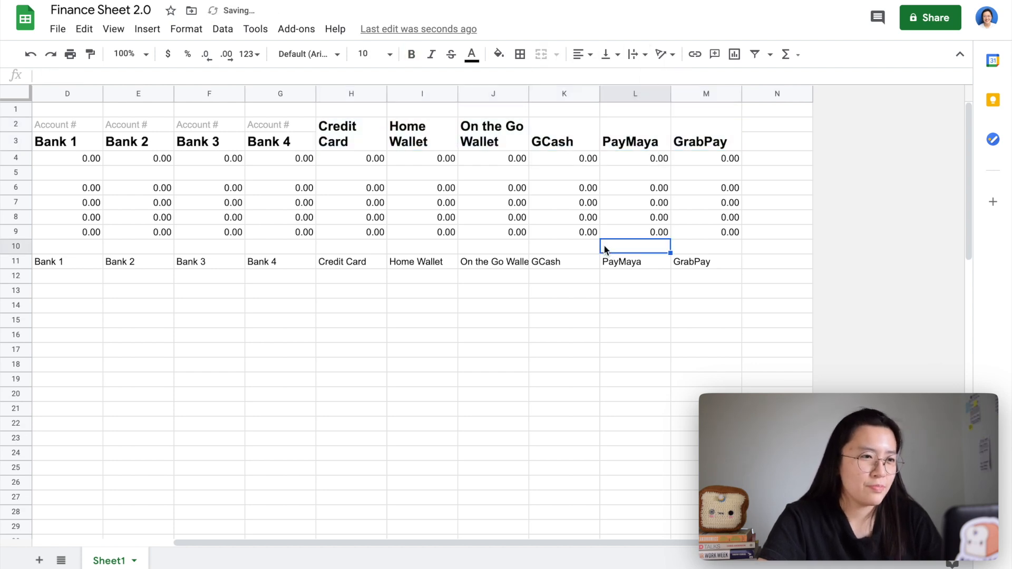
Make the transaction table's header row A11:M11 bold.
scroll(603, 245, left, 5)
click(83, 263)
scroll(727, 264, right, 5)
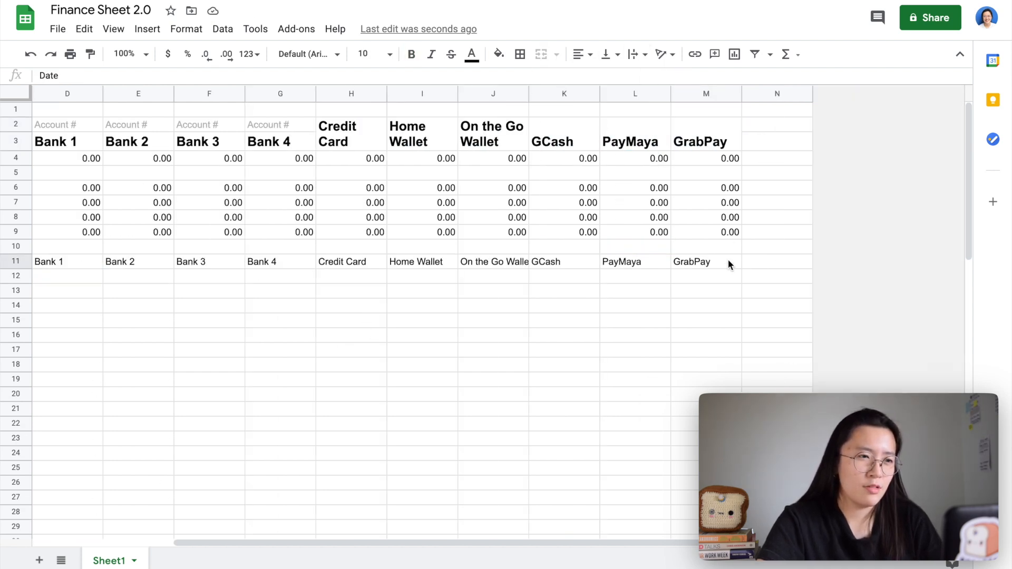
shift+click(727, 264)
key(ctrl+b)
scroll(551, 266, left, 5)
click(550, 266)
Freeze the sheet through row 11 and column C, and scroll both ways to test the frozen area.
drag(21, 82, 19, 269)
scroll(264, 172, right, 5)
scroll(144, 100, left, 5)
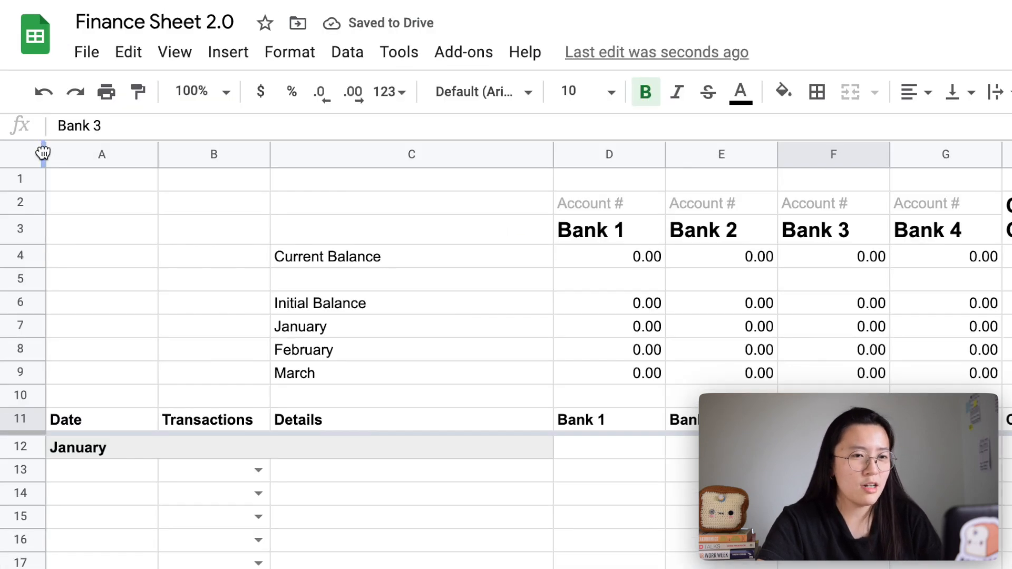
drag(43, 153, 522, 150)
scroll(590, 395, right, 3)
scroll(584, 401, left, 3)
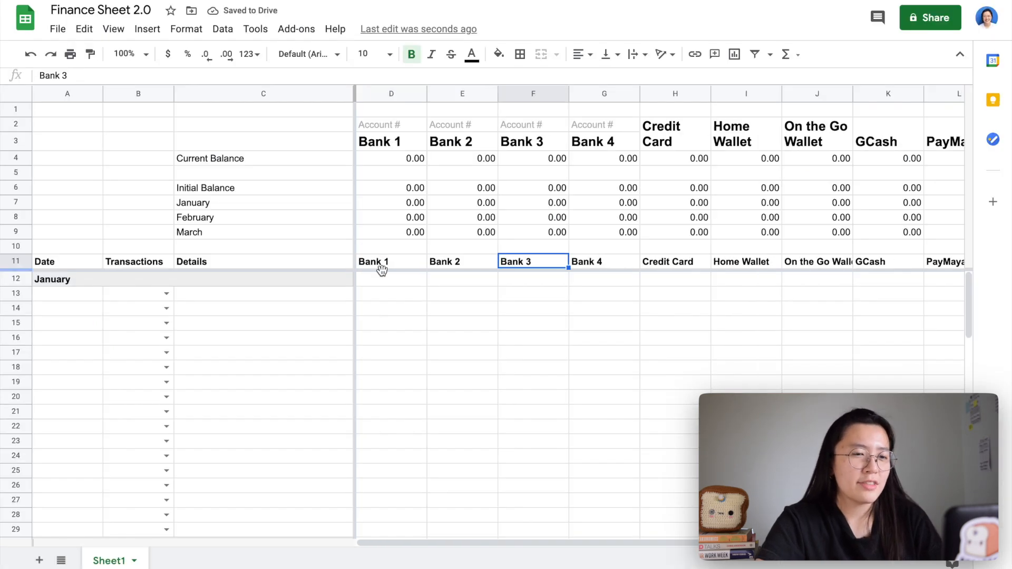
scroll(381, 271, down, 5)
scroll(382, 271, up, 5)
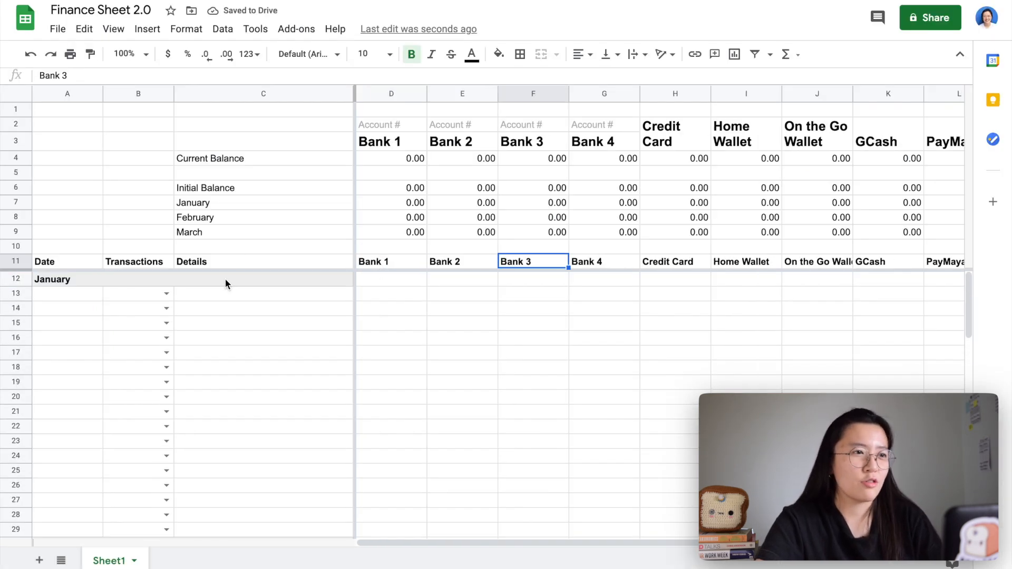
Widen column B slightly and enter a SUM formula over the current balances D4:M4 in C3.
drag(174, 95, 192, 95)
double_click(326, 139)
text(=sum()
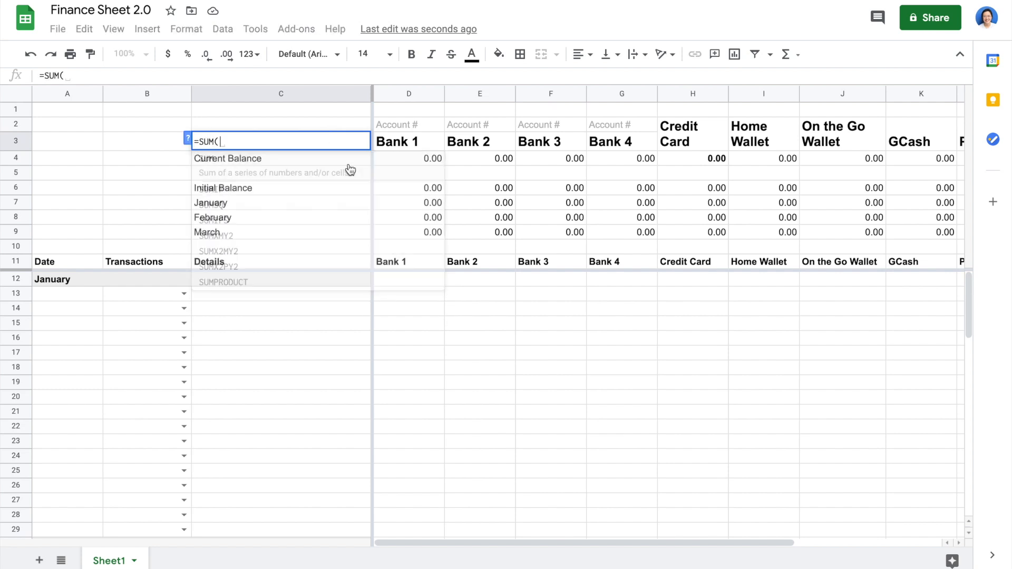
click(403, 160)
scroll(402, 160, right, 3)
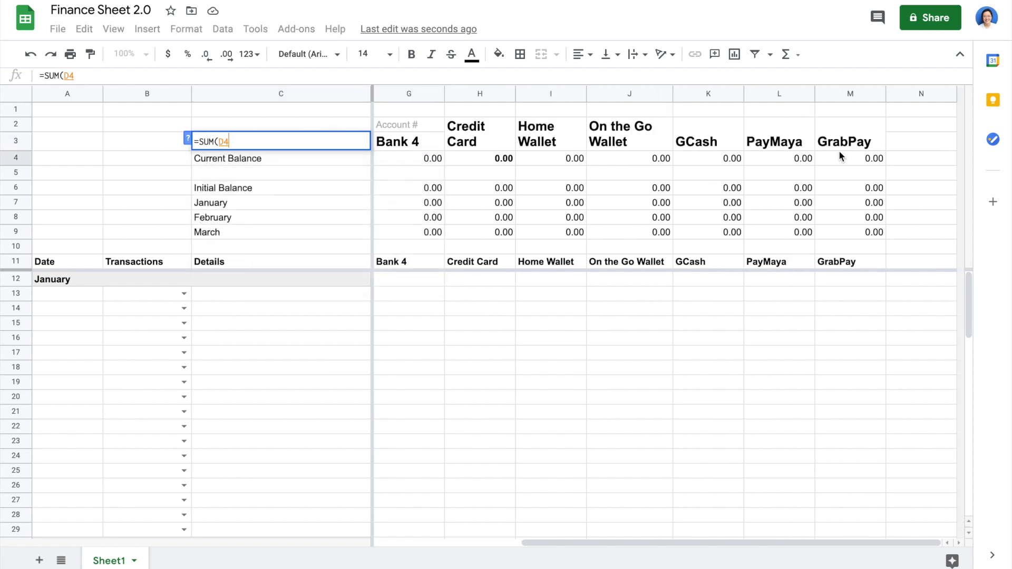
shift+click(851, 156)
scroll(852, 153, left, 3)
key(Return)
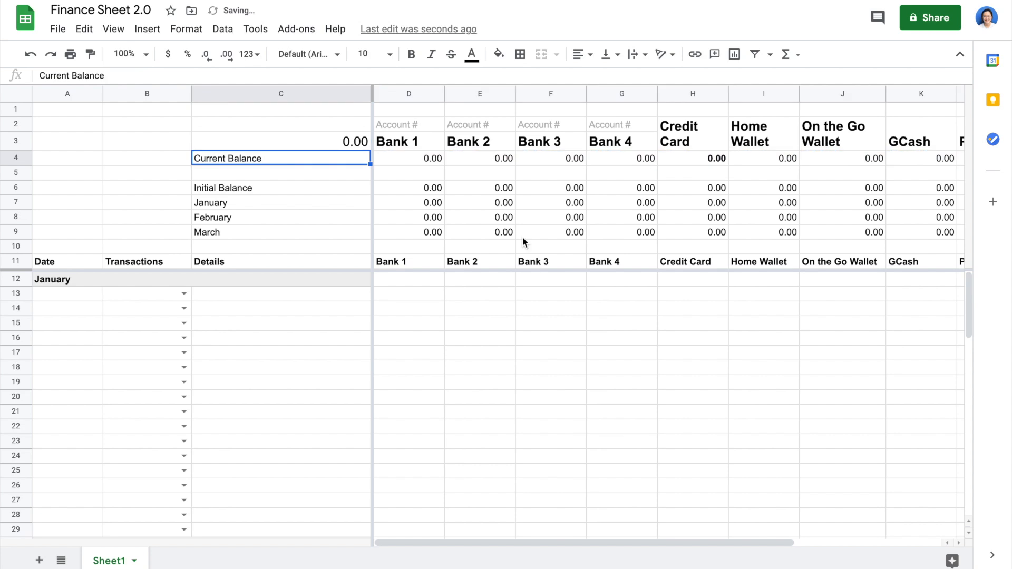
Enter a SUM formula over D6:D9 in D4 for Bank 1's current balance.
click(407, 163)
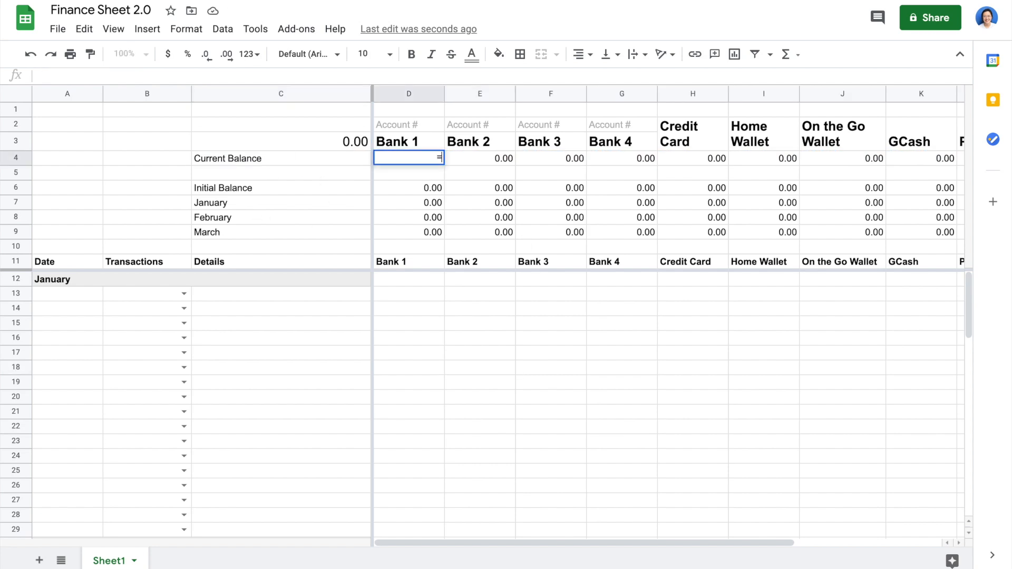
text(=sum)
click(417, 171)
click(420, 193)
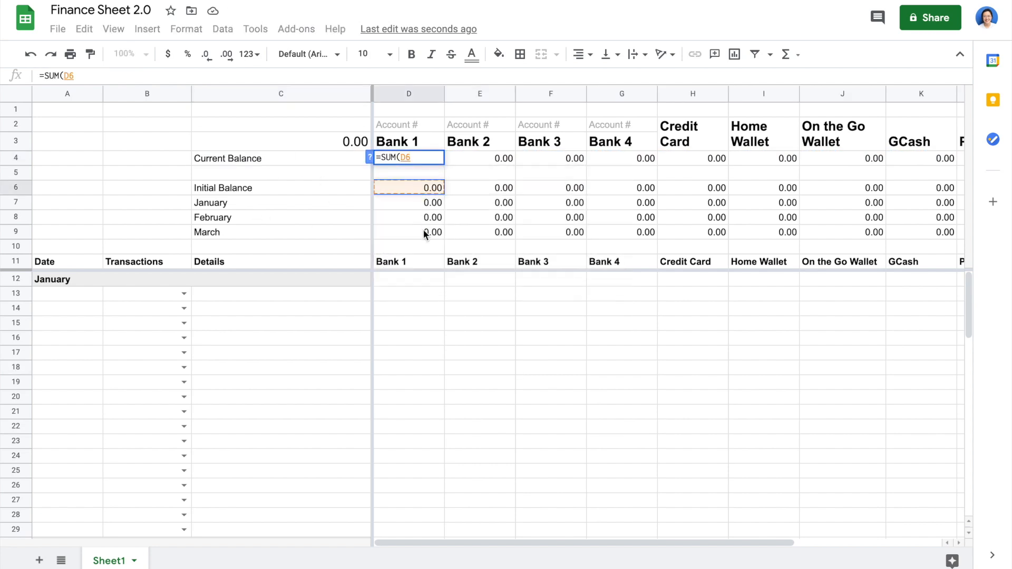
key(Return)
Copy the current balance formula from D4 across the remaining accounts to M4.
click(427, 159)
drag(443, 165, 865, 161)
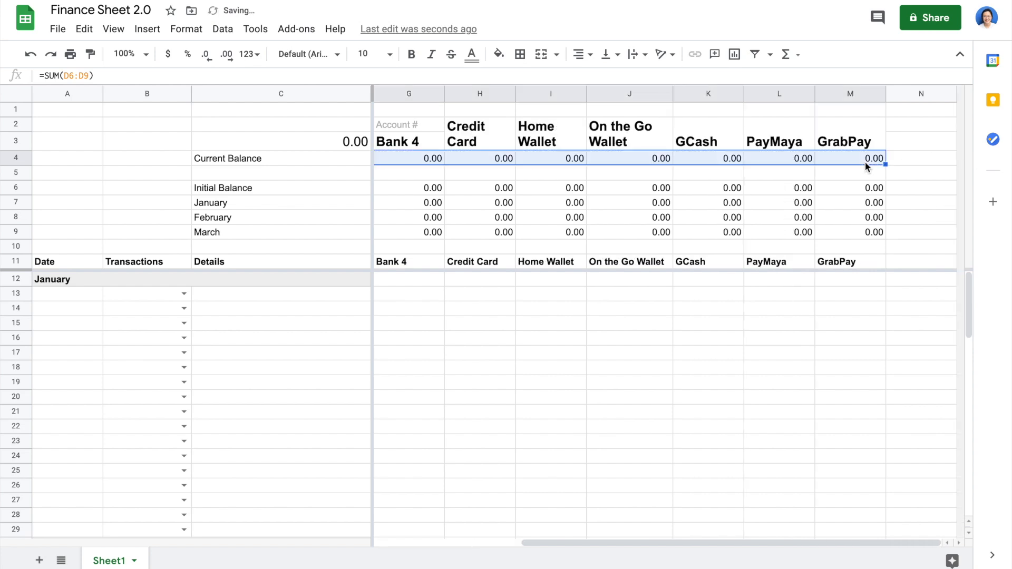
scroll(665, 264, left, 3)
click(222, 367)
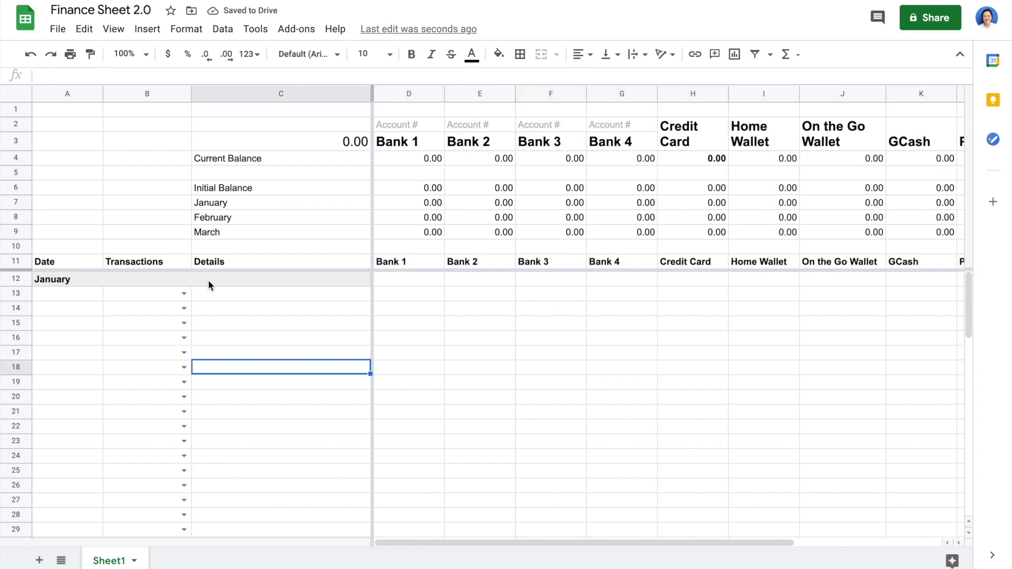
Hide rows 6 to 10 with the initial and monthly balances, and unhide them again.
click(19, 188)
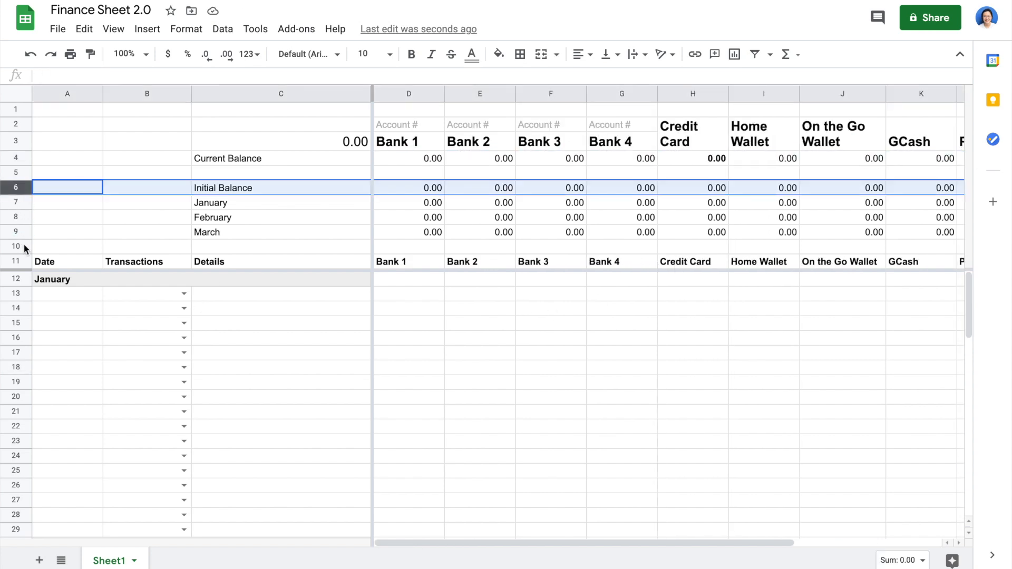
shift+click(24, 247)
right_click(25, 247)
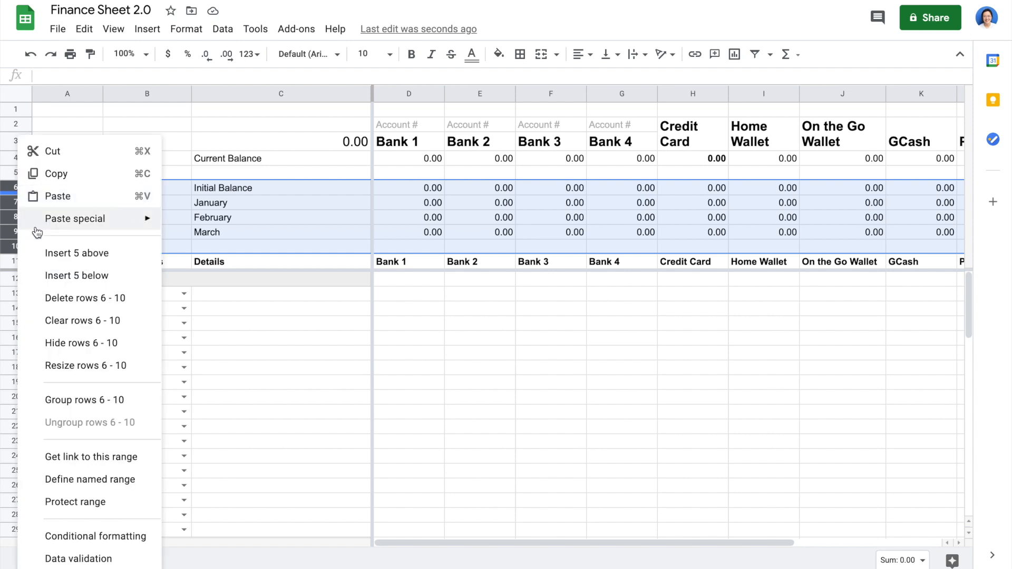
click(89, 343)
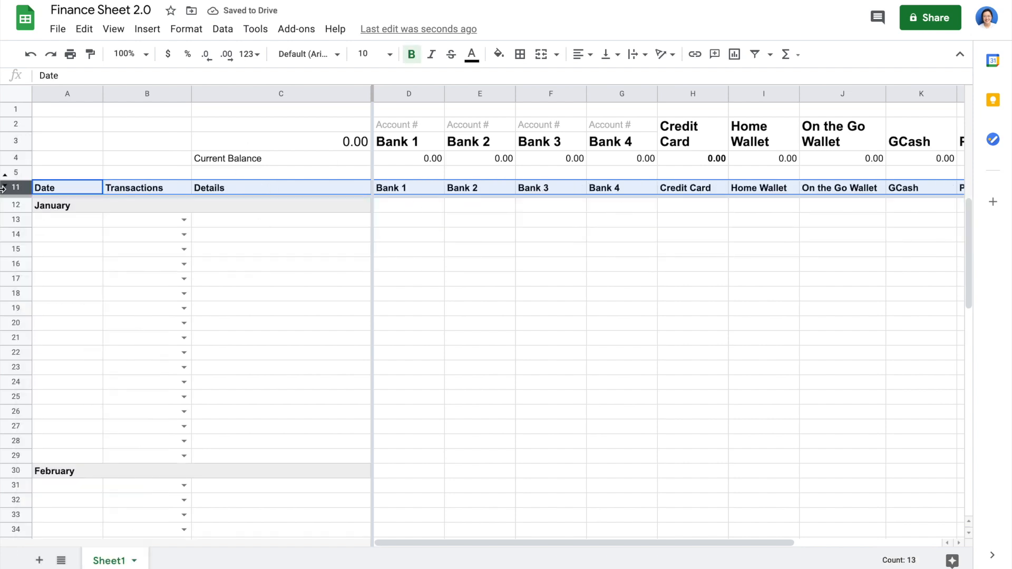
click(65, 162)
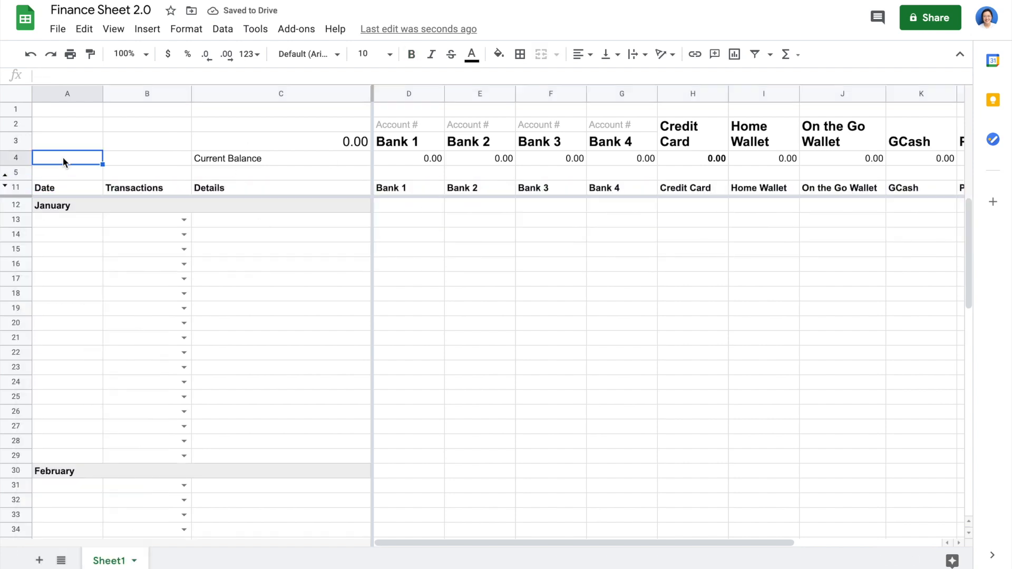
click(6, 186)
click(309, 310)
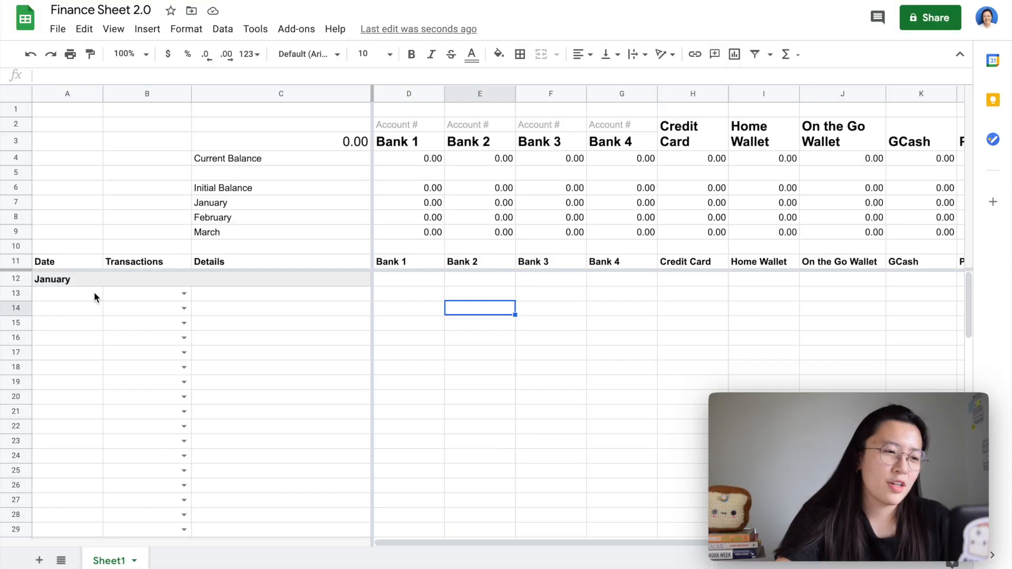
Enter the date 1/1/21 in A13 under January and set that row's transaction type to Income.
click(93, 296)
text(1/)
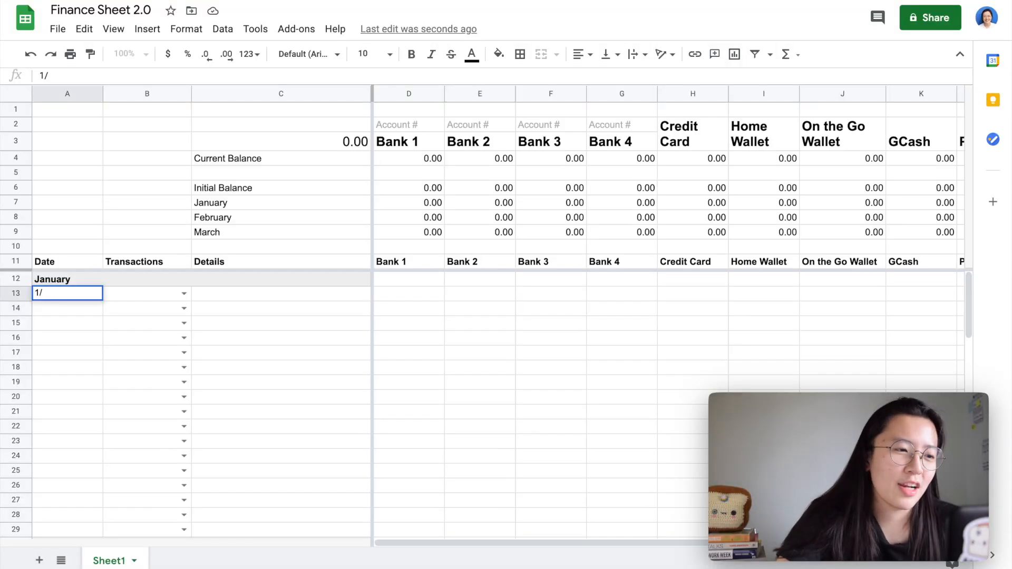
text(1/21)
key(Tab)
click(184, 294)
click(152, 311)
Enter "Got paid for freelance work" as the details in row 13 and 3500 under Bank 2.
key(Tab)
text(G)
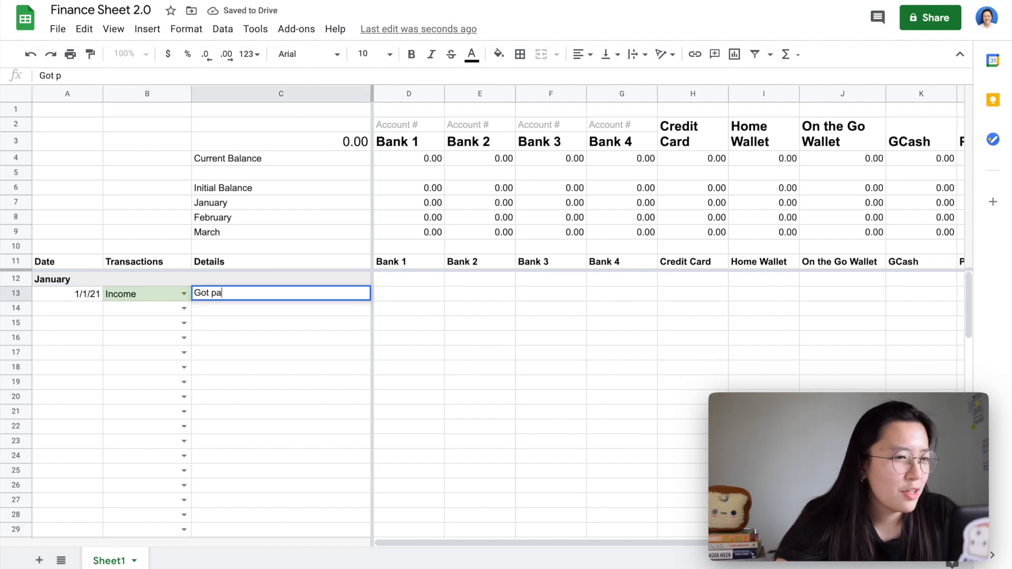
key(Tab)
key(Tab)
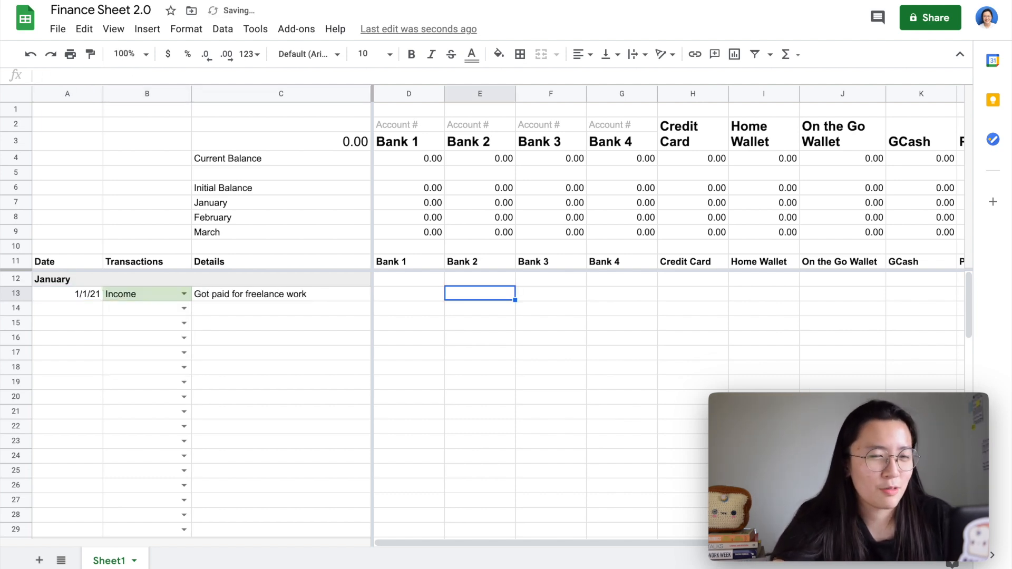
text(3500)
key(Return)
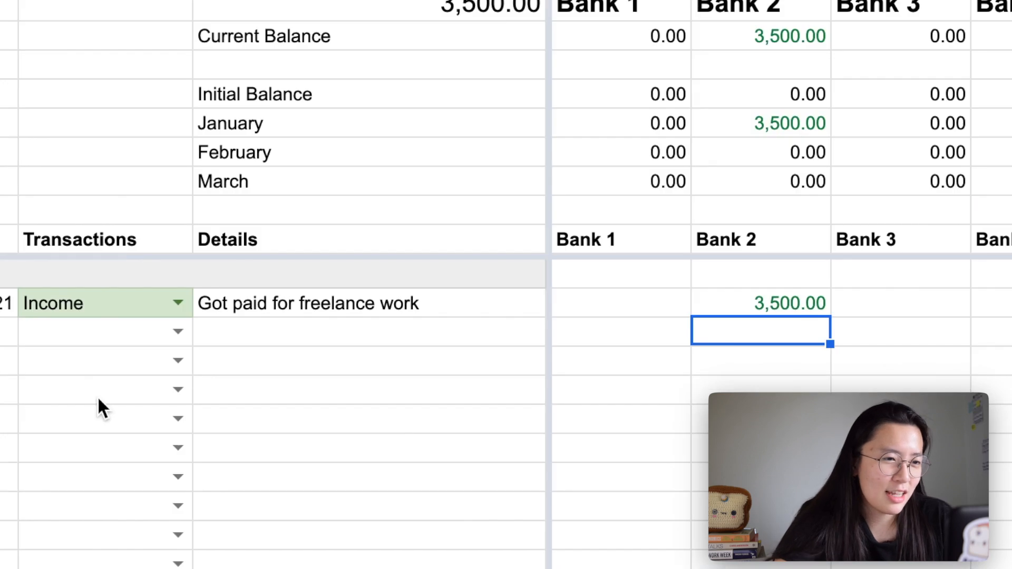
Log an Expense in row 14 with the details "Bought markers on Shopee" and -250 under Bank 2.
click(177, 331)
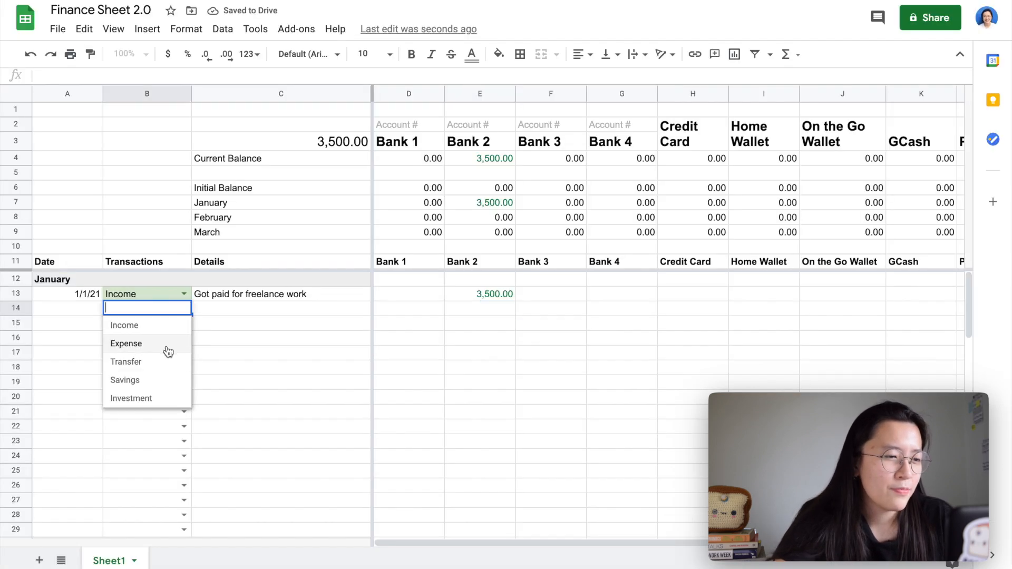
click(139, 410)
click(257, 341)
text(Bought markers on Shope)
click(483, 313)
text(-20)
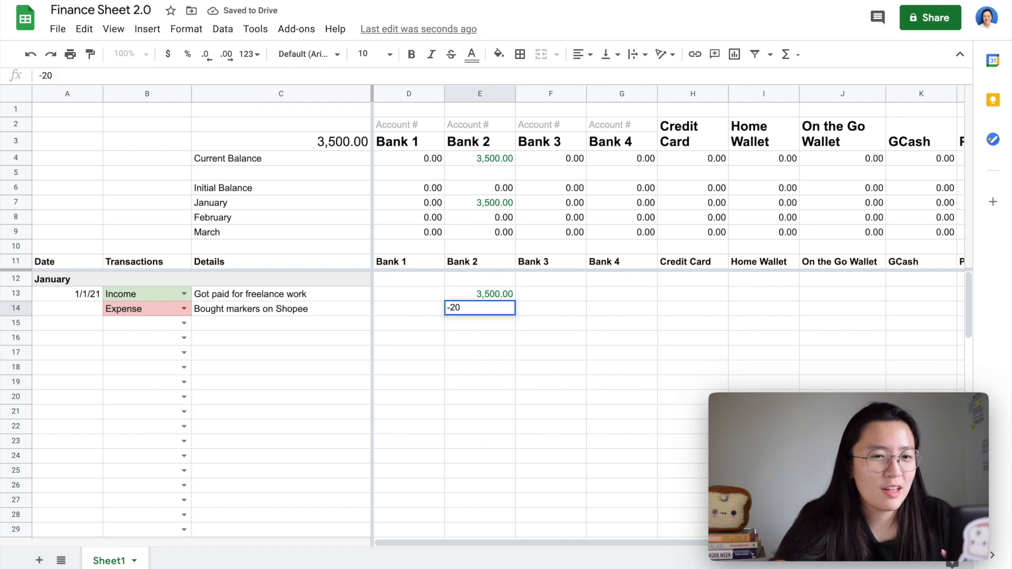
text(0)
key(Return)
Log an Expense in row 15 with the details "Bought on Lazada w/ CC" and -1500 under Credit Card.
click(184, 323)
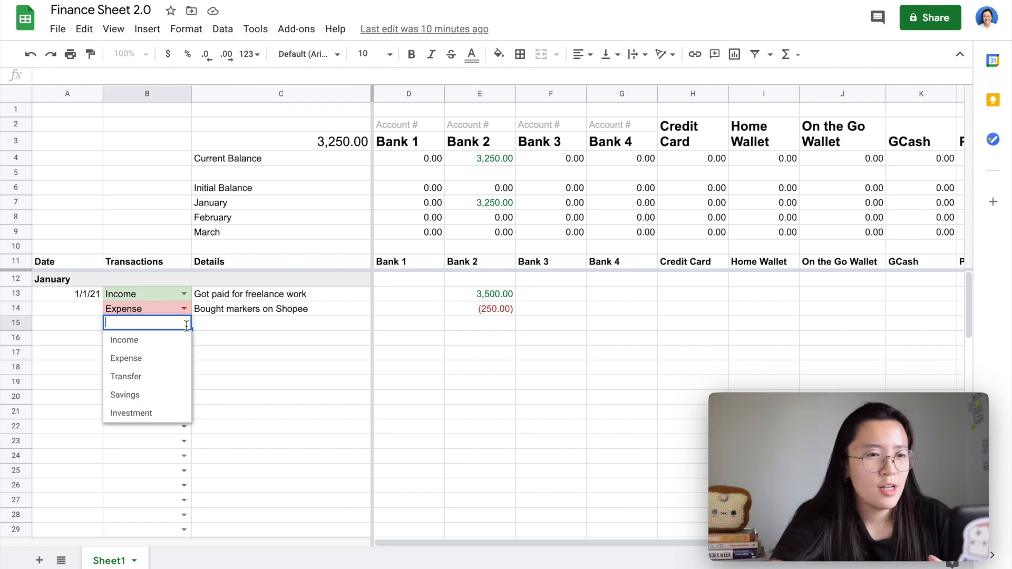
click(158, 359)
click(235, 326)
text(Bought on )
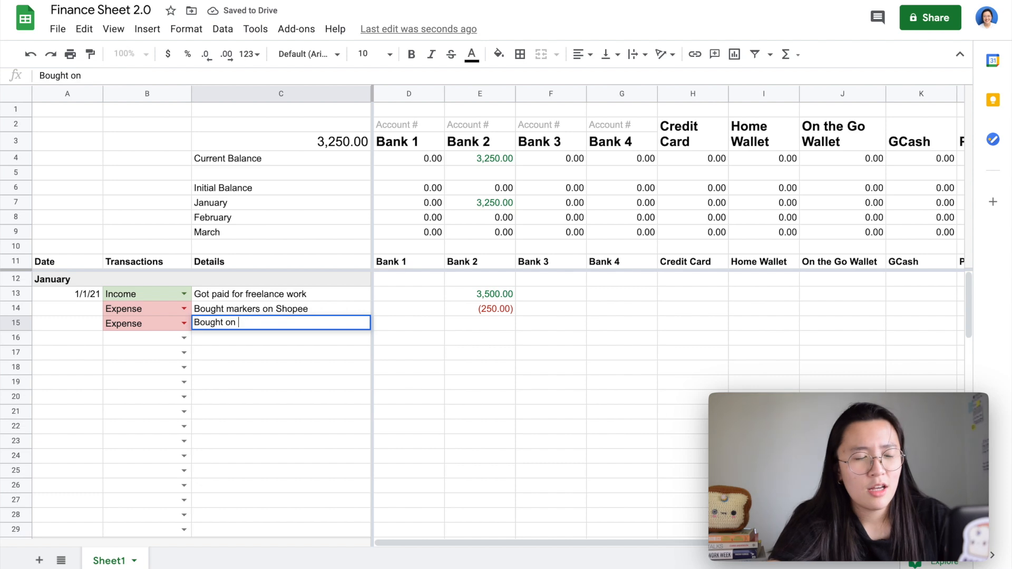
text(Lazada w/ C)
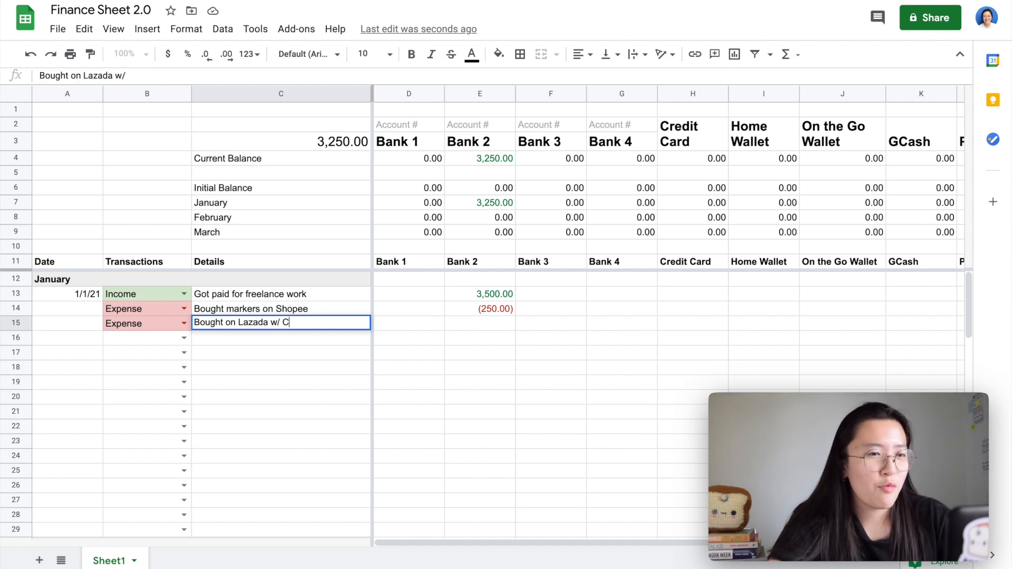
text(C)
key(Return)
click(697, 321)
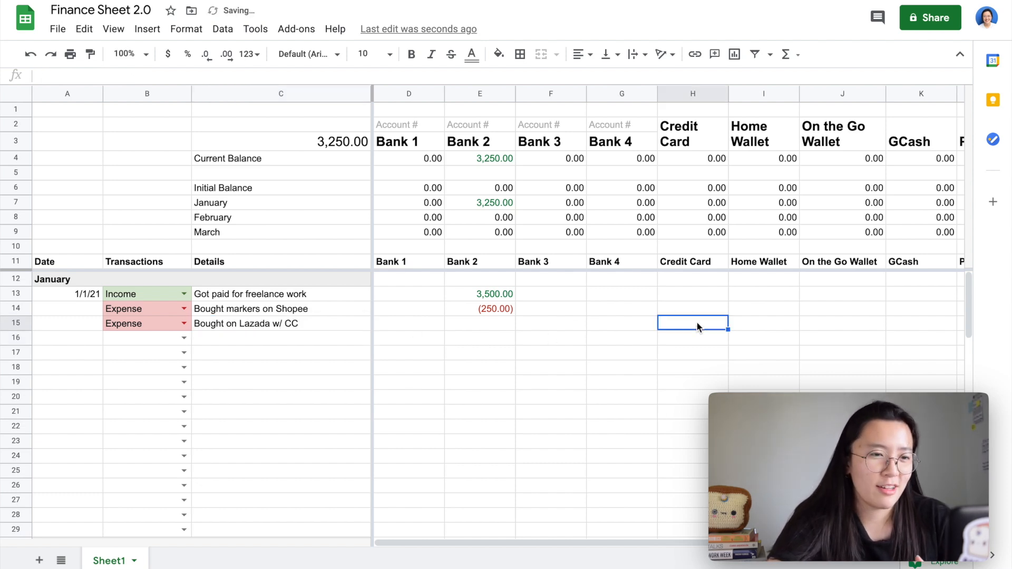
text(-1500)
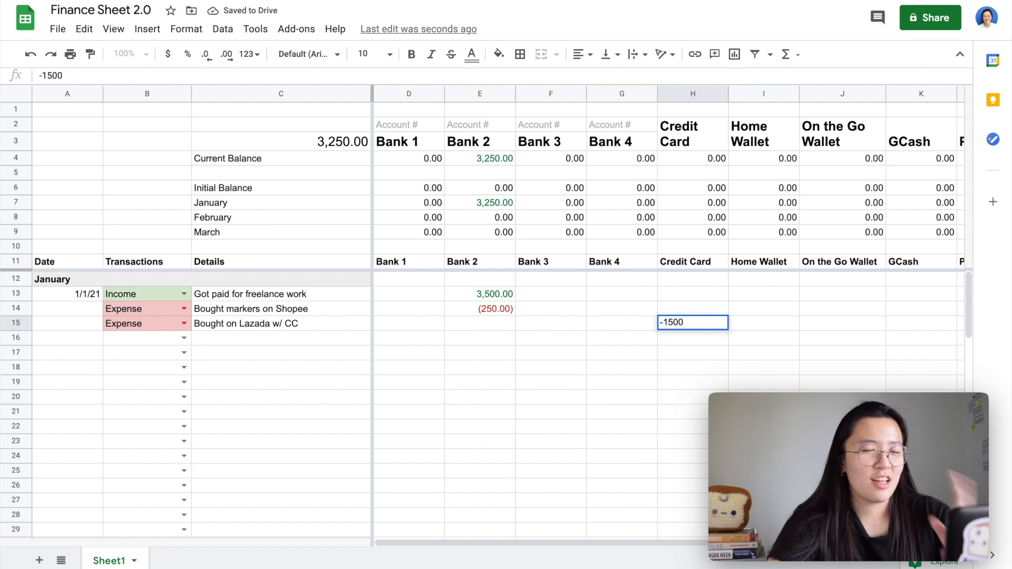
key(Return)
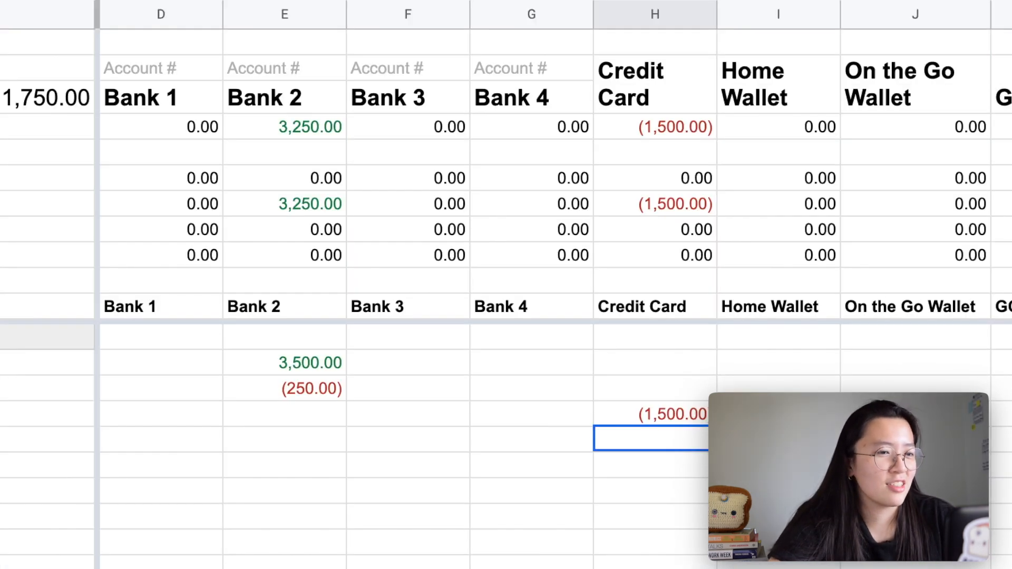
Log a Transfer in row 16, "Paid for CC Bill with Bank 2", with -1500 under Bank 2 and 1500 under Credit Card.
click(3, 439)
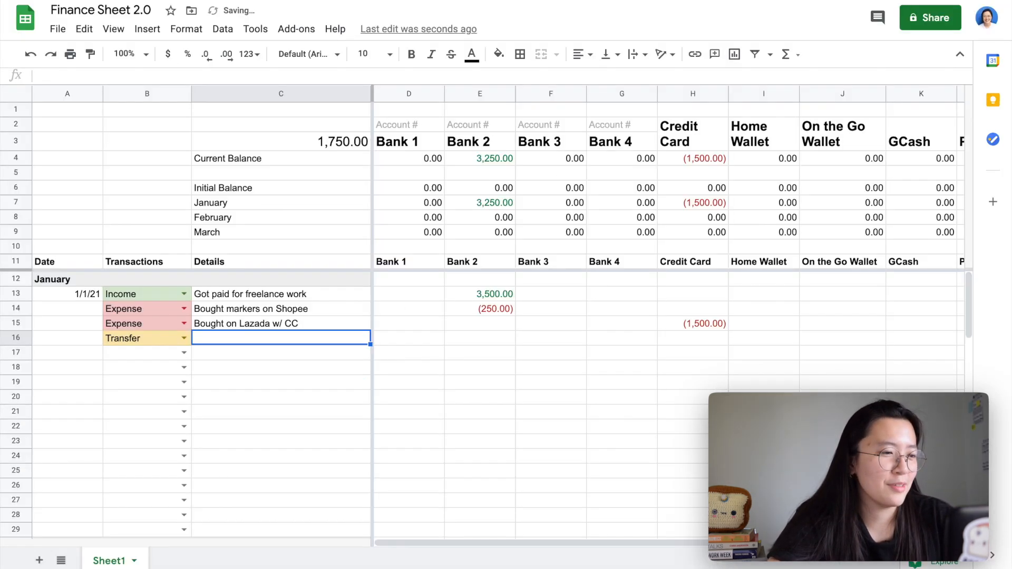
text(Paid for CC Bill with Ban)
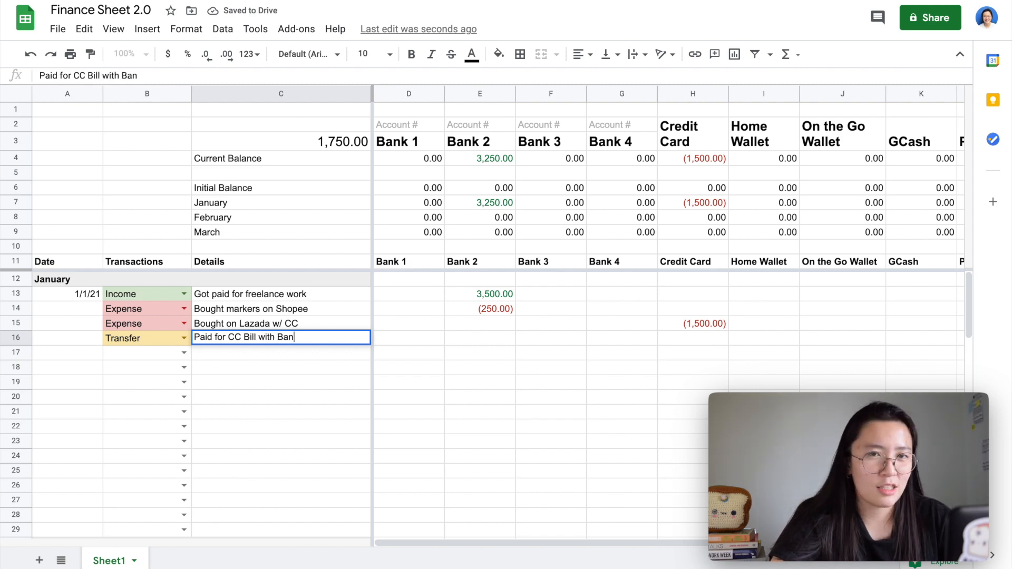
key(Return)
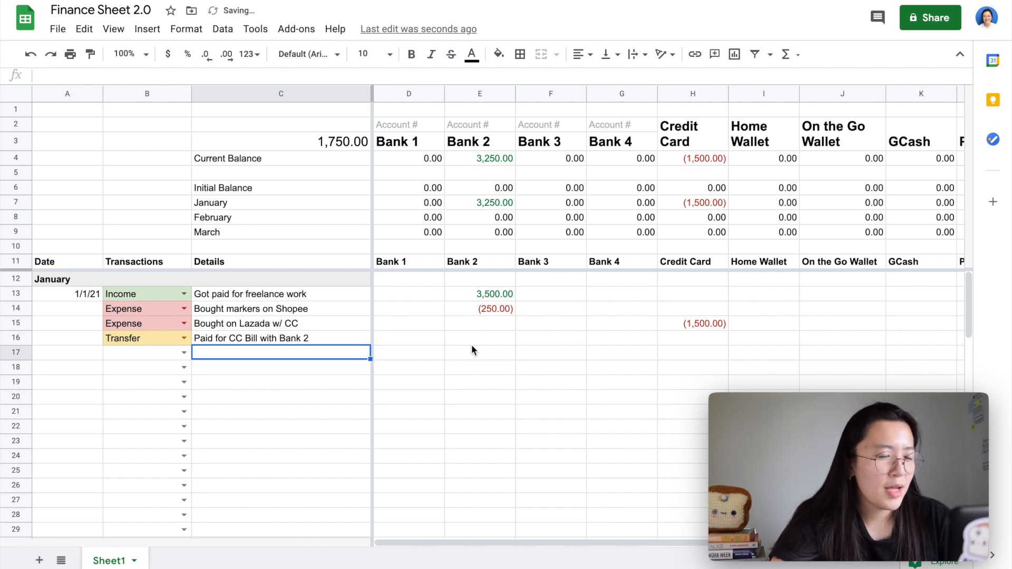
click(484, 342)
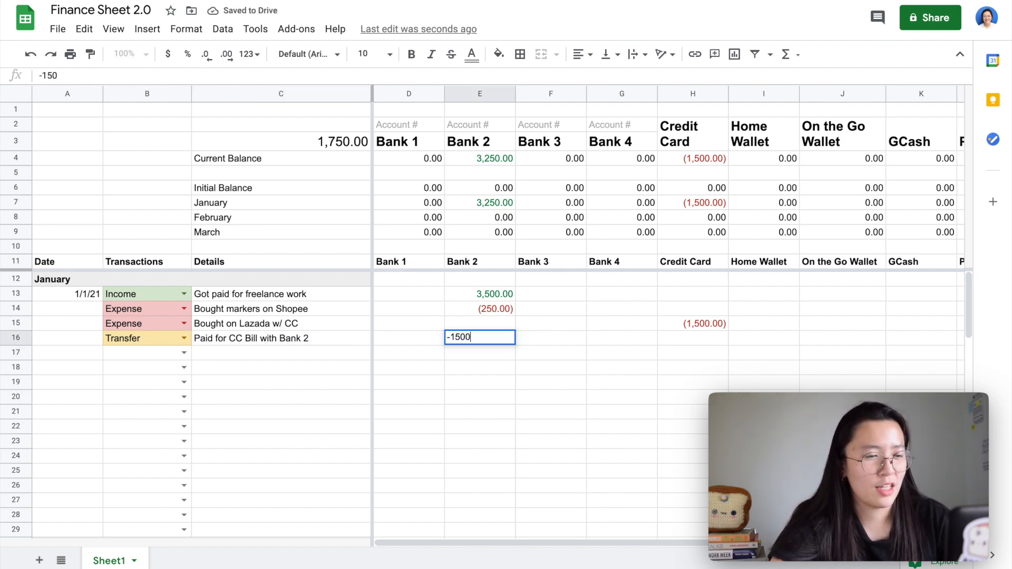
key(Tab)
key(Tab)
key(Tab)
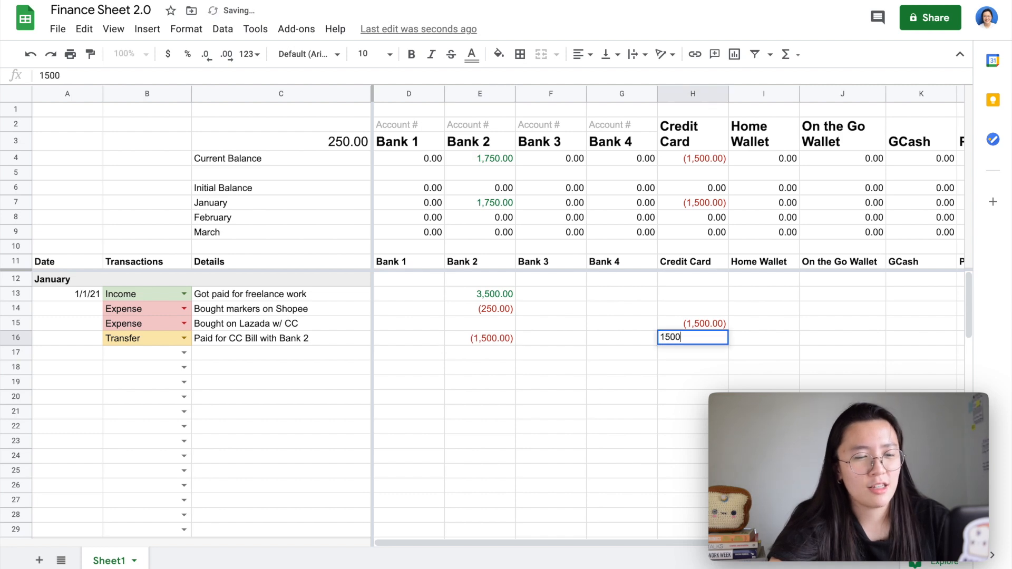
text(1500)
key(Return)
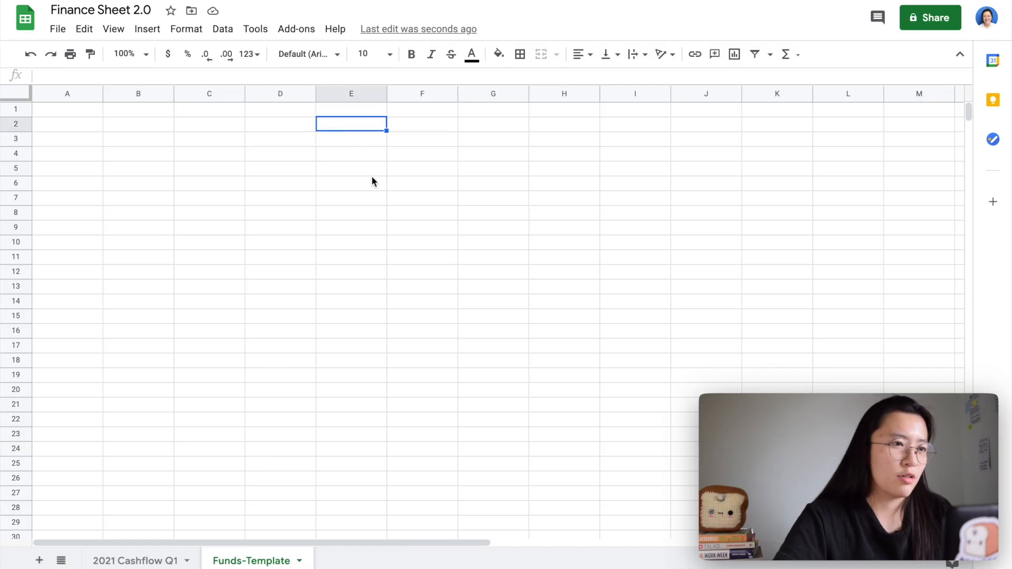
Enter the summary headers Comp, Ticker, Total Qty and Total Cost in E2:H2 of the Funds-Template sheet.
text(Com)
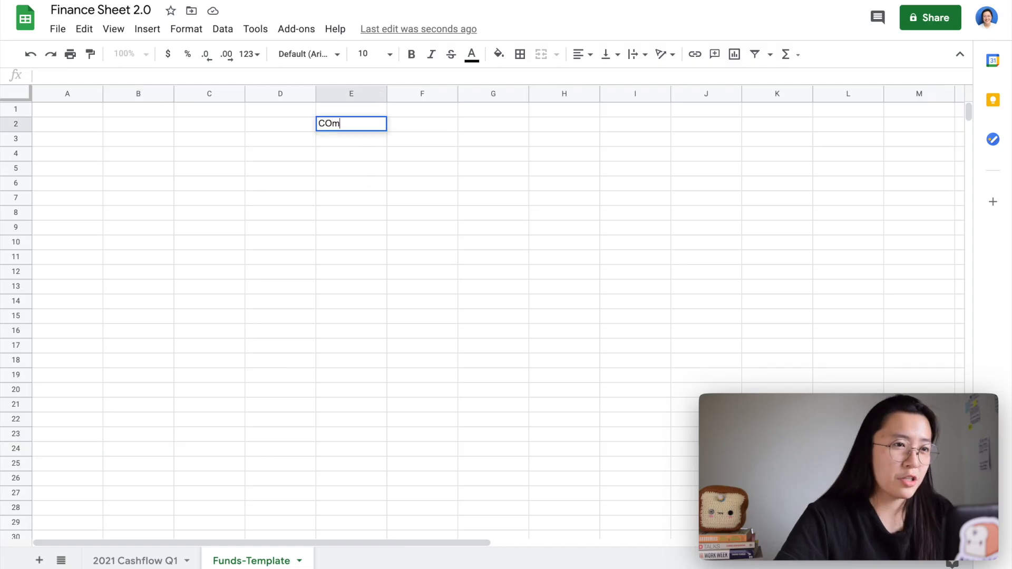
text(p)
key(Tab)
text(Tickd)
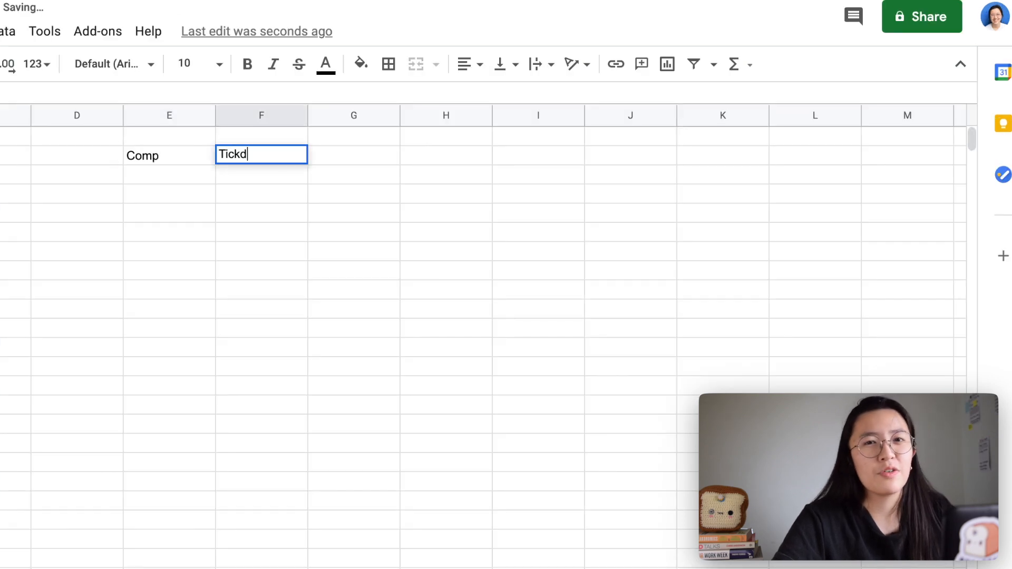
text(r)
key(Tab)
text(Total Qt)
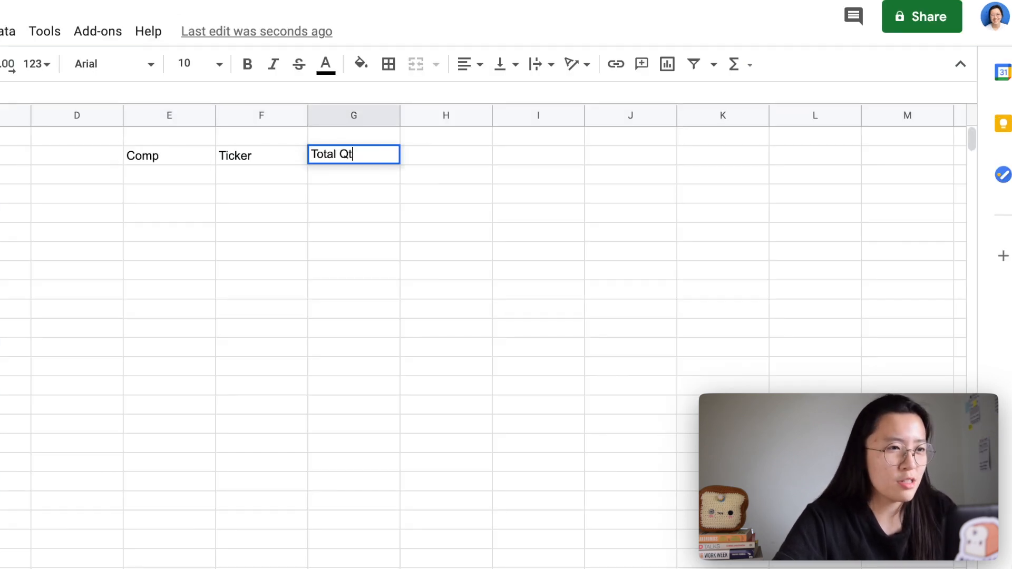
text(y)
key(Tab)
text(Tota)
key(Tab)
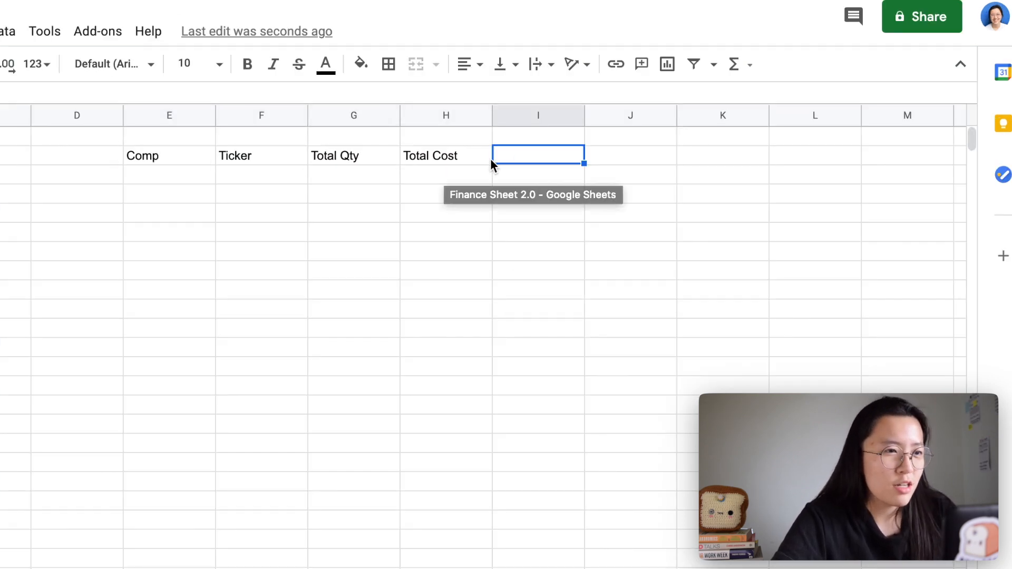
Enter the remaining summary headers Ave Cost, Last Price, Total Value, % G/L and G/L in I2:M2.
text(Ave Cost)
key(Tab)
text(Last)
key(Tab)
text(Tod)
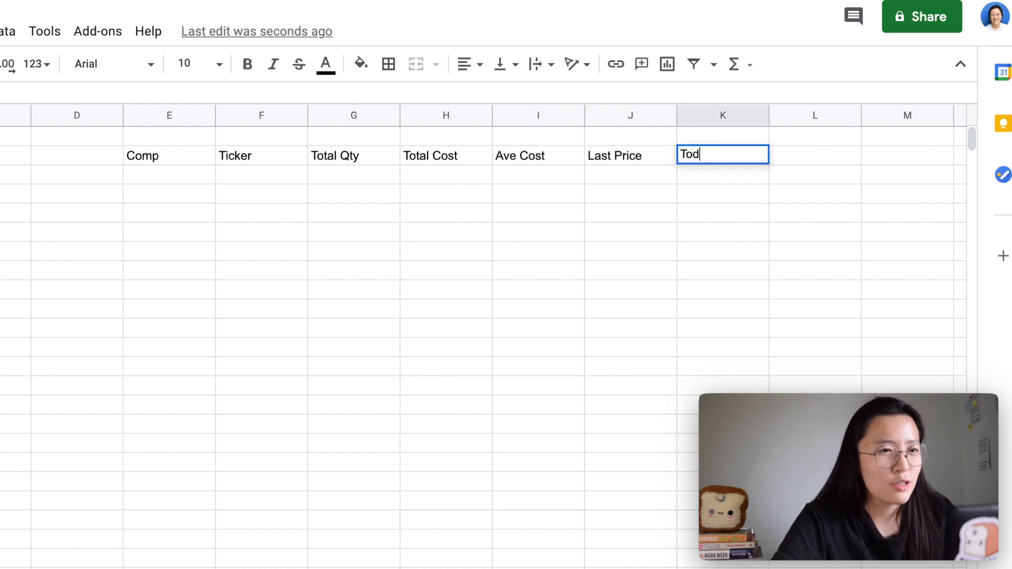
key(Tab)
text(% G/L)
key(Tab)
text(G/L)
key(Return)
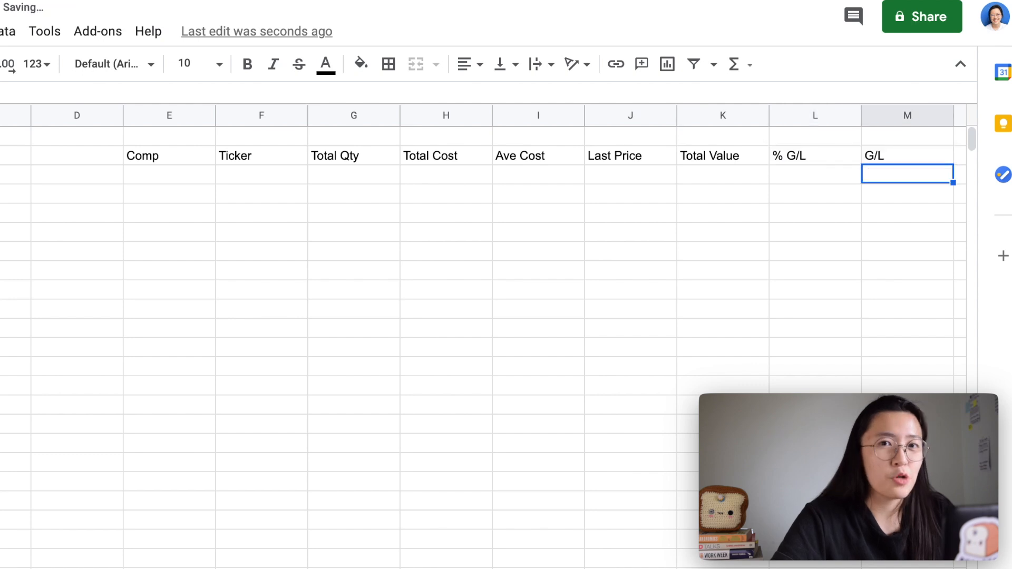
Enter the transaction log headers Ticker, Date, Transaction, Platform, Security and Qty in A9:F9.
click(67, 228)
text(Ticker)
key(Tab)
text(Date)
key(Tab)
text(Transaction)
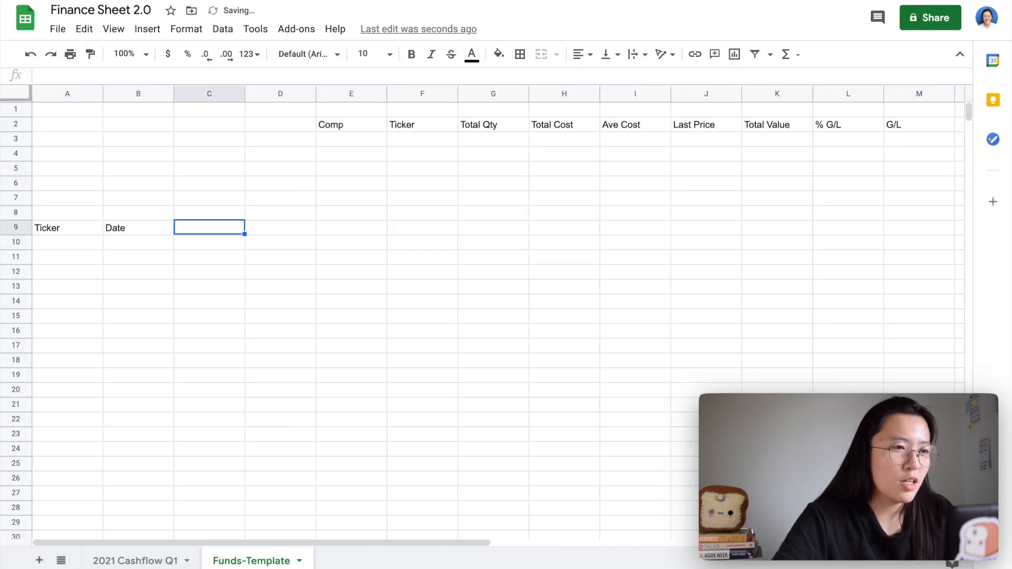
key(Tab)
text(Platform)
key(Tab)
text(Security)
key(Tab)
text(Qty)
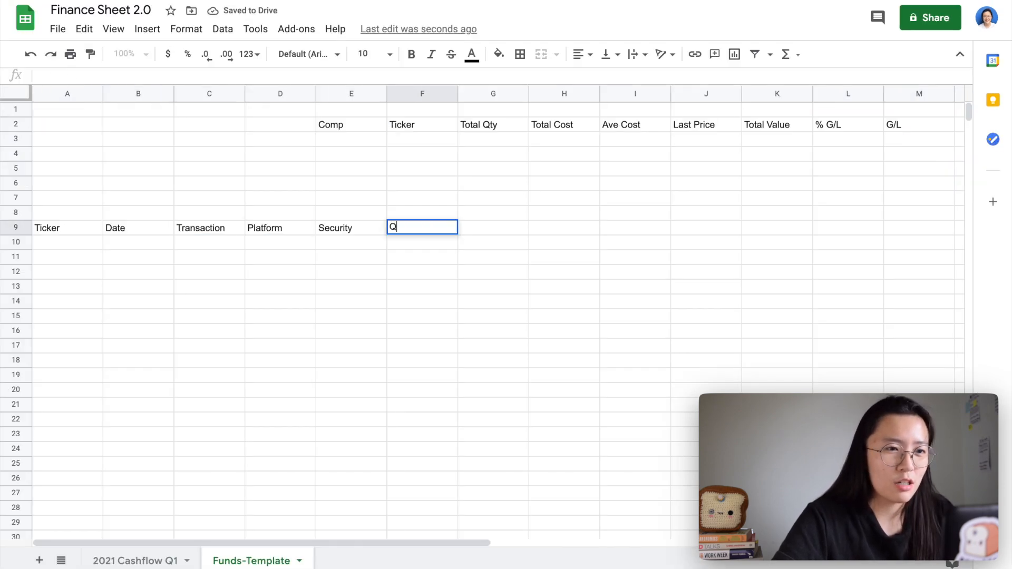
Complete the log headers in G9:L9 with Price, Total Cost, Last Price, Total Value, % G/L and G/L.
key(Tab)
text(Price)
key(Tab)
text(Total Cost)
key(Tab)
text(Last Price)
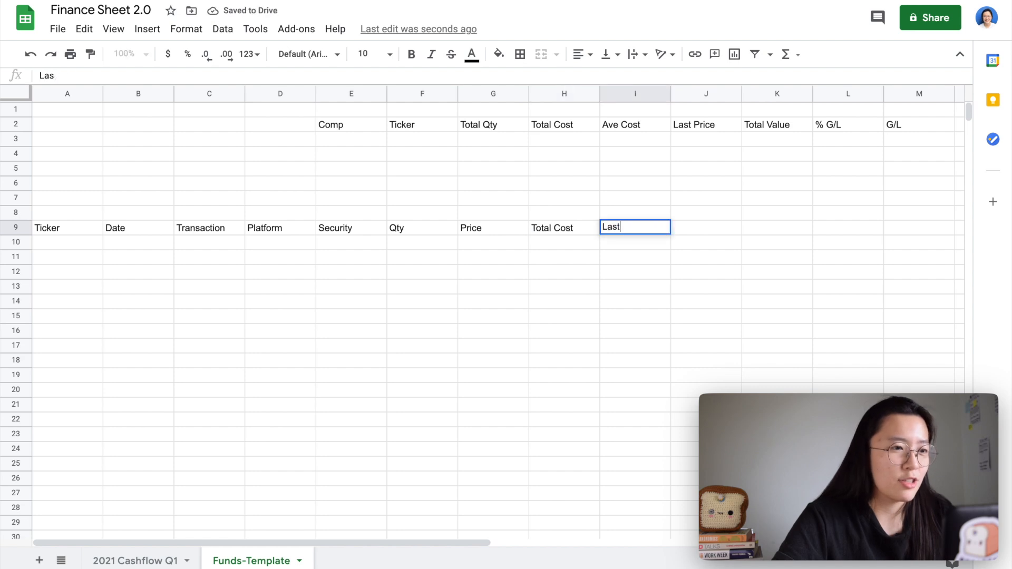
key(Tab)
text(Total Value)
key(Tab)
text(% G/L)
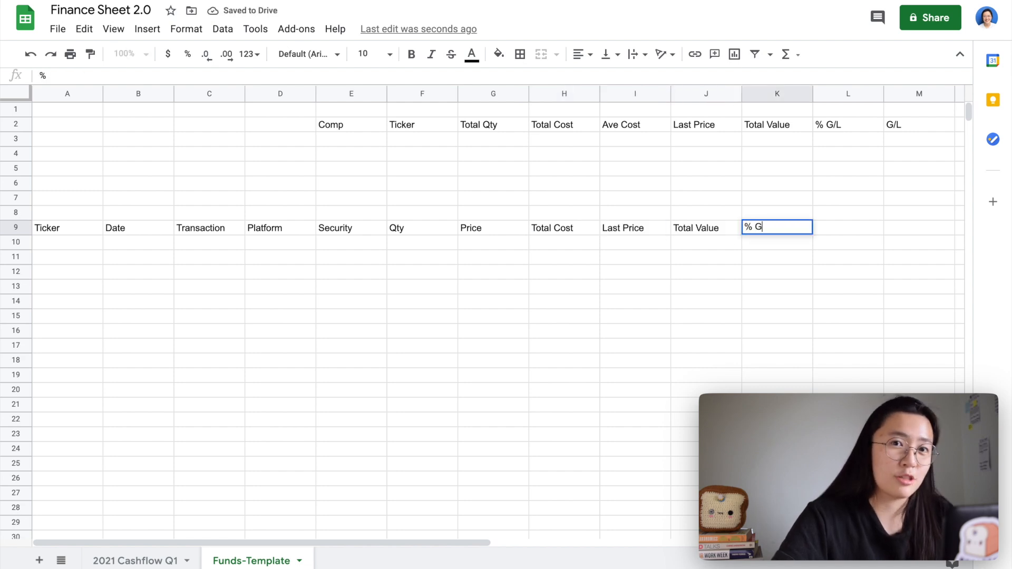
key(Tab)
text(G/L)
key(Return)
Enter the labels Funds, Total Cost and Total Value in B1:B3.
click(138, 109)
text(Fund)
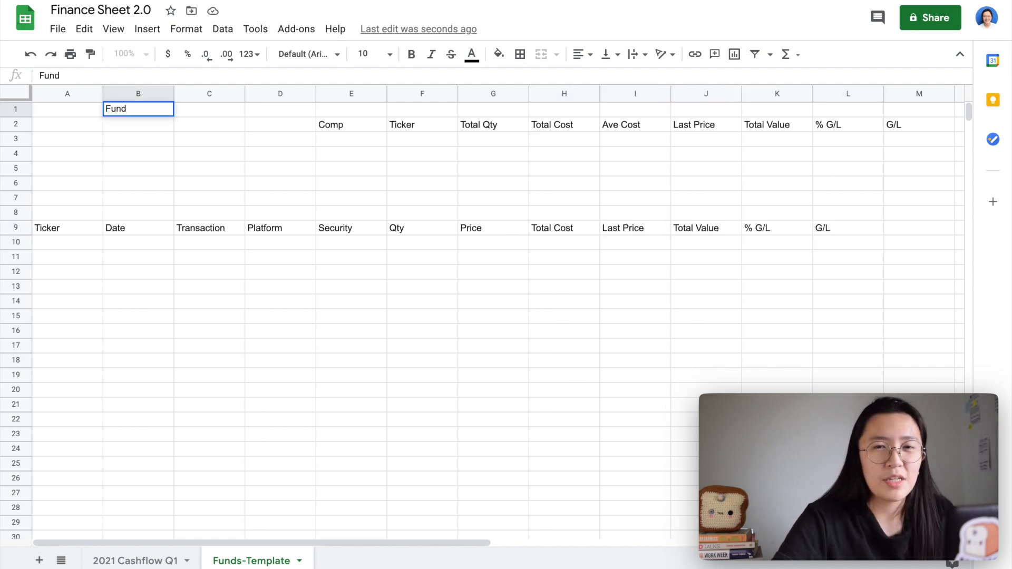
key(Return)
text(Tota)
text(l Cost)
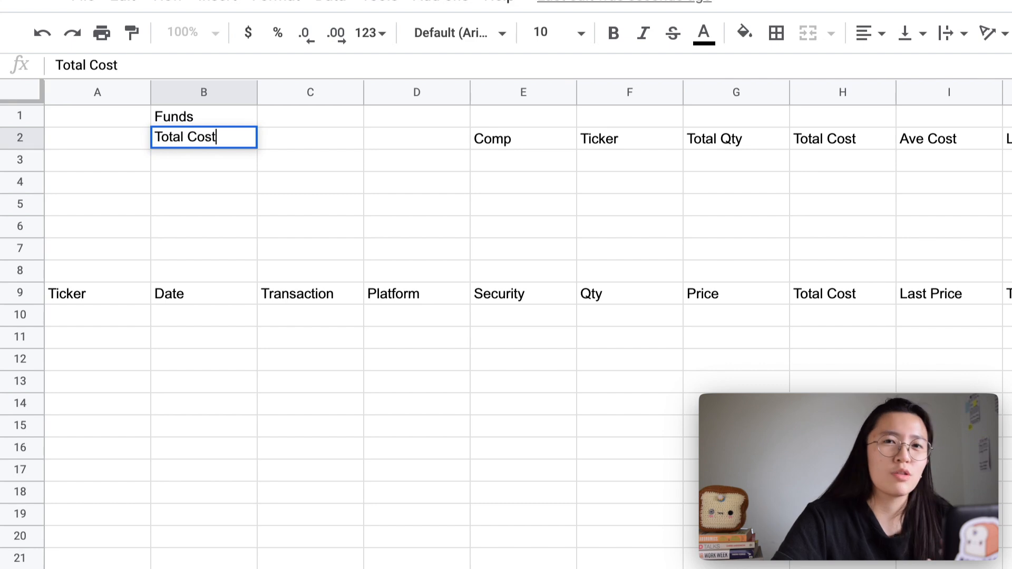
key(Return)
key(Return)
text(Total Value)
key(Return)
Enter the labels G/L, % and Buying Power in B4:B6.
text(G/L)
key(Return)
text(%)
key(Return)
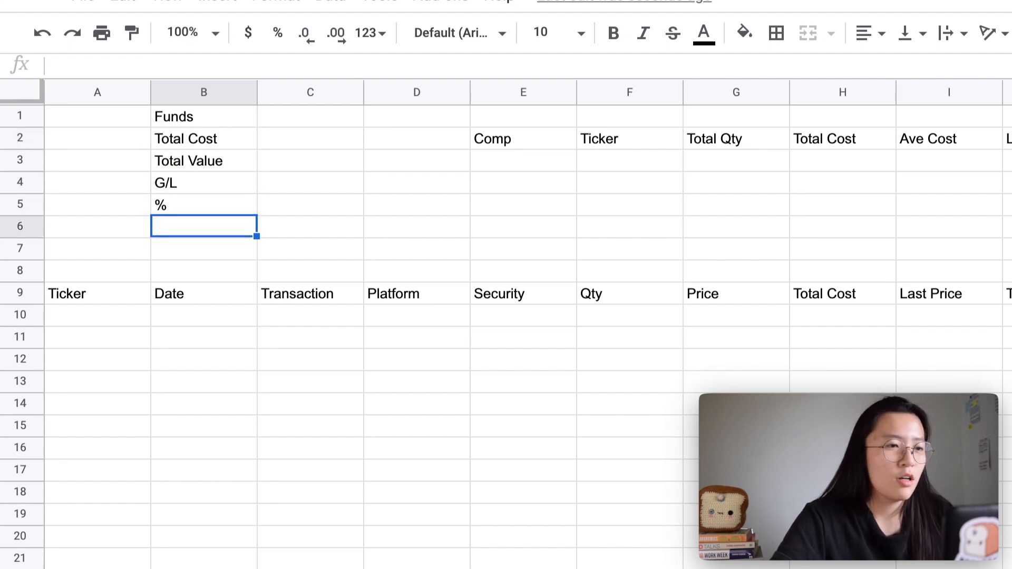
text(Buying Power)
key(Return)
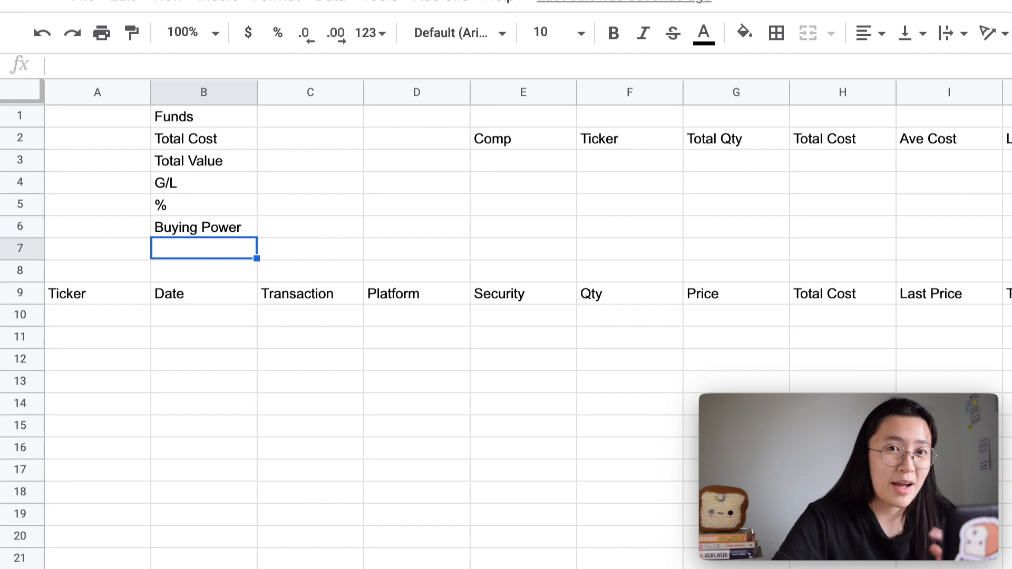
Make the Funds title in B1, the summary headers in row 2 and the log headers in row 9 bold.
click(239, 115)
key(ctrl+b)
drag(545, 138, 1011, 145)
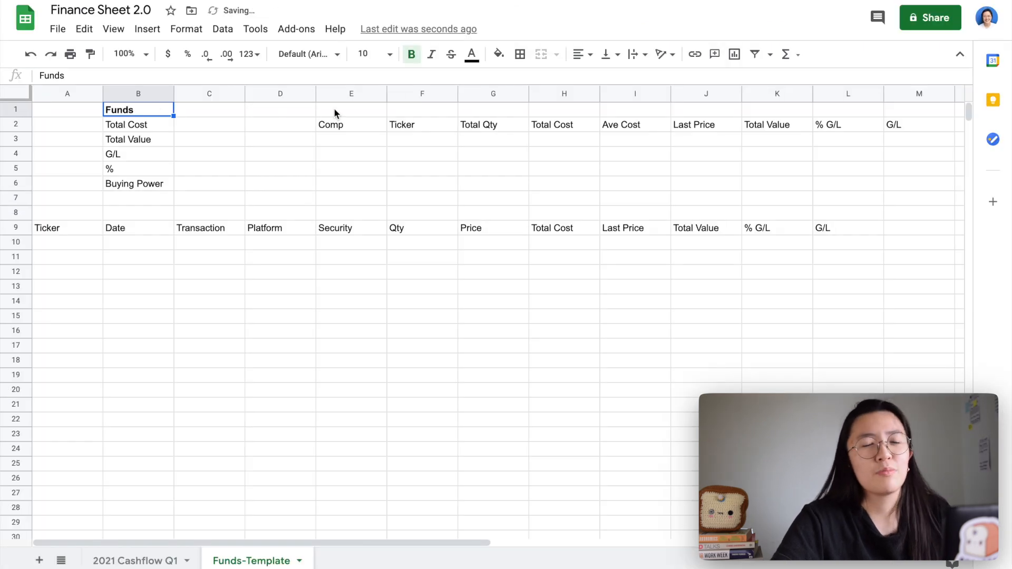
key(ctrl+b)
drag(840, 229, 55, 228)
key(ctrl+b)
Freeze column A and rows 1 to 9 of the Funds-Template sheet.
click(154, 264)
drag(30, 90, 103, 92)
drag(16, 101, 18, 238)
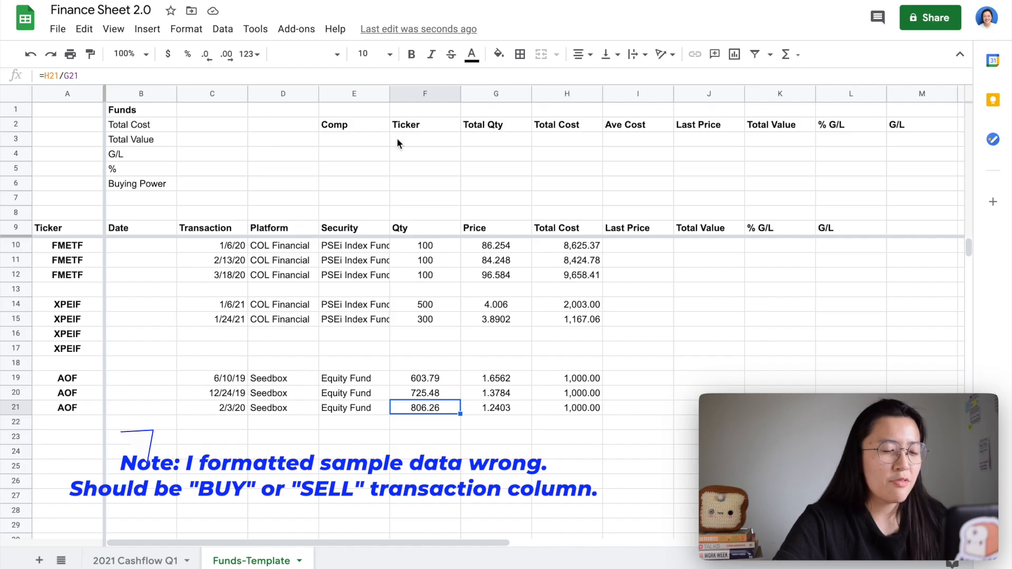
Enter the fund tickers FMETF, XPEIF and AOF under the summary's Ticker header in F3:F5.
click(405, 143)
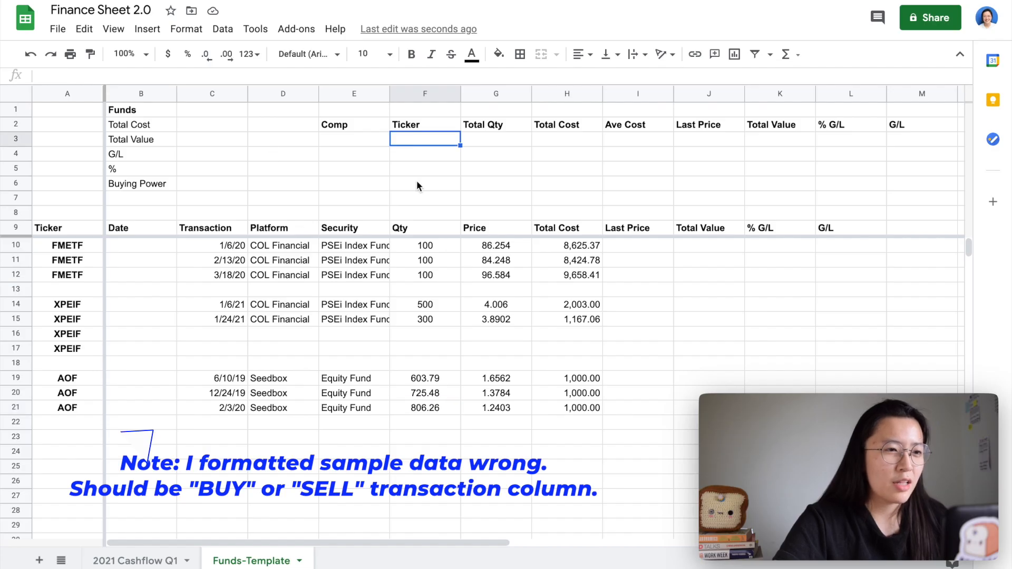
text(FMETF)
key(Return)
text(XPEIF)
key(Return)
text(AOF)
key(Tab)
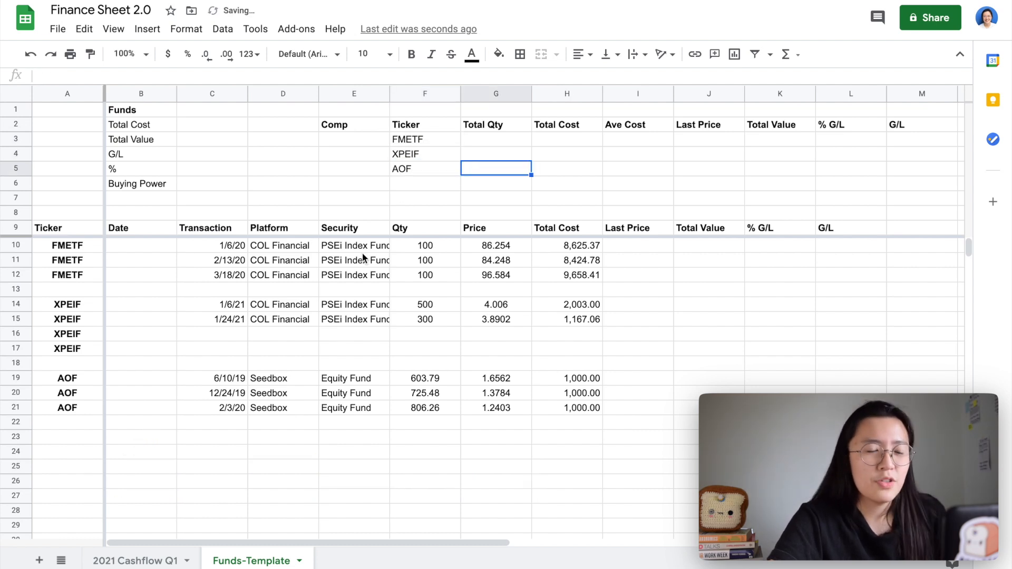
Begin a SUMIF formula in G3 under Total Qty with A10:A as the range and F3 as the criterion.
click(500, 141)
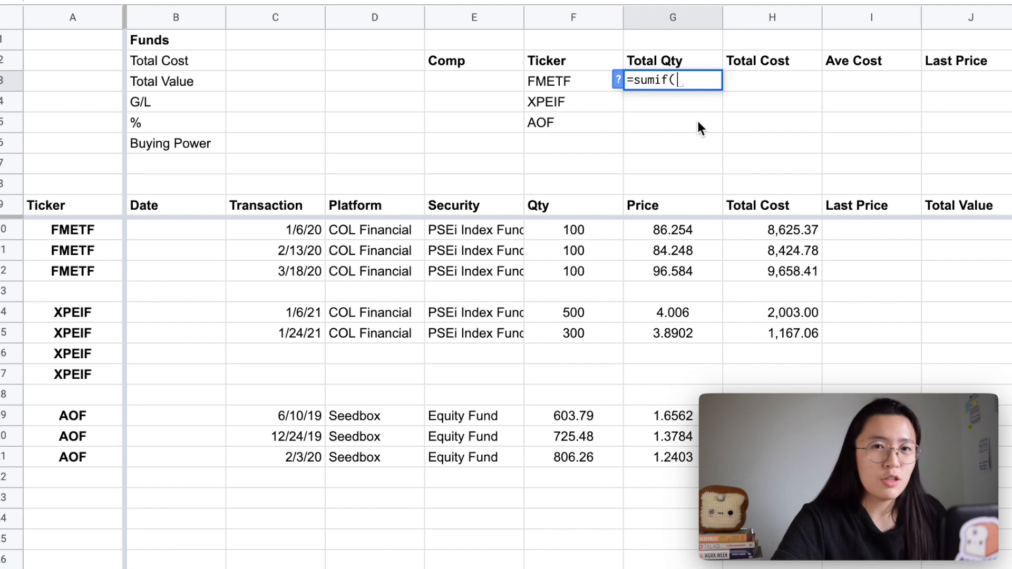
click(73, 18)
key(Left)
key(Left)
text(12)
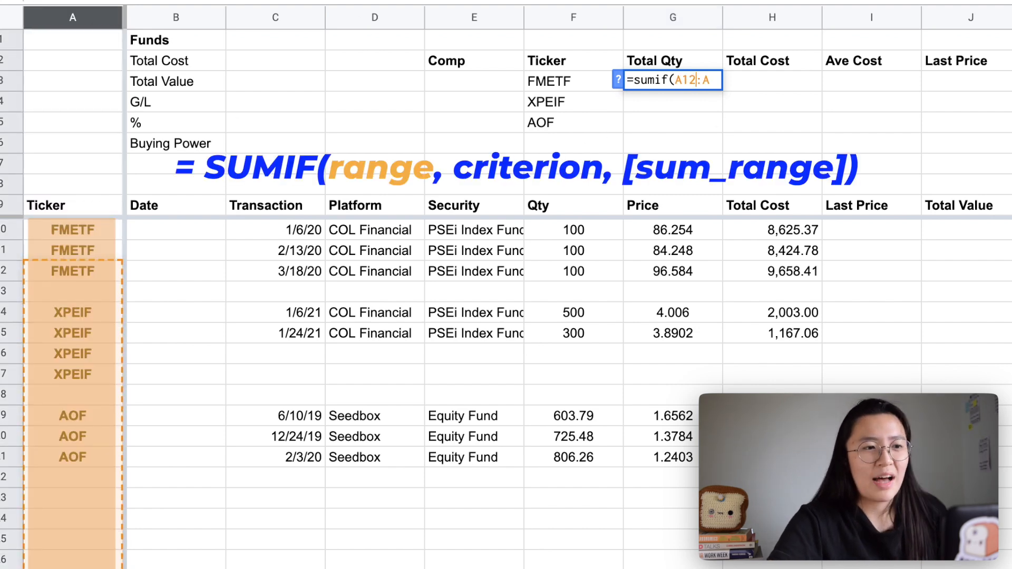
text(0)
key(Right)
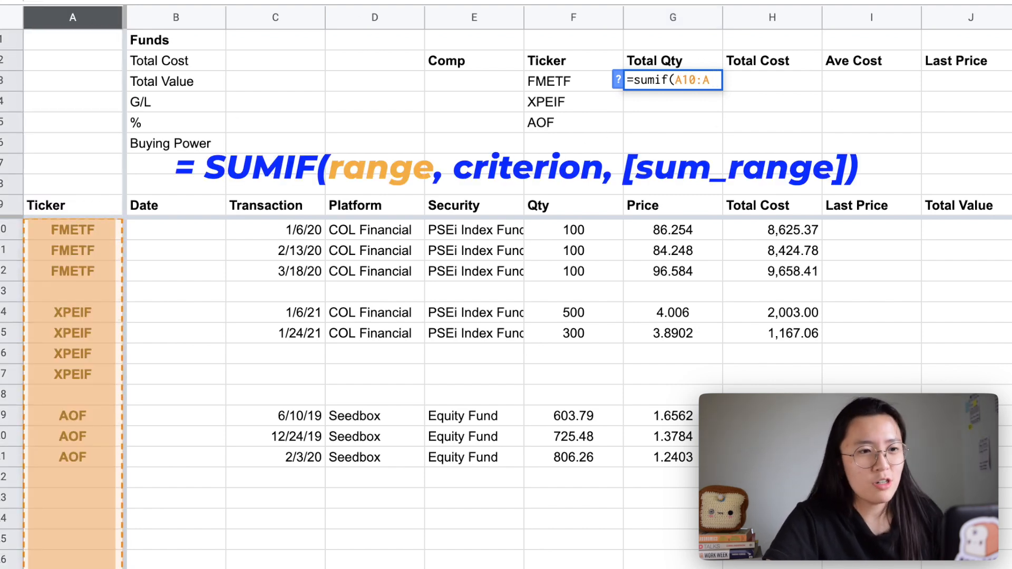
text(,)
click(566, 82)
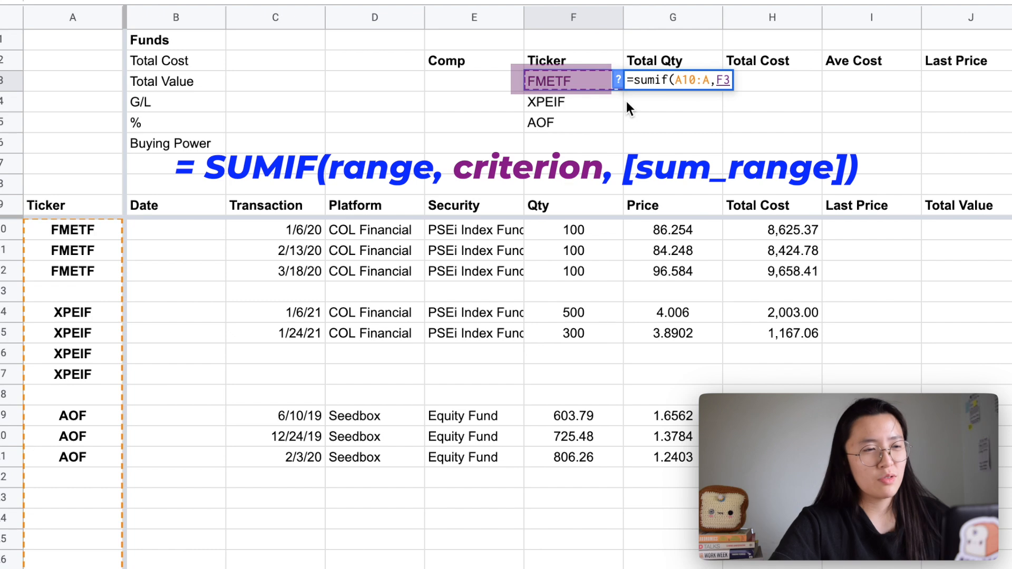
Complete the SUMIF formula in G3 with F10:F as the sum range.
text(,)
click(587, 15)
key(Left)
key(Left)
text(12)
key(BackSpace)
text(0)
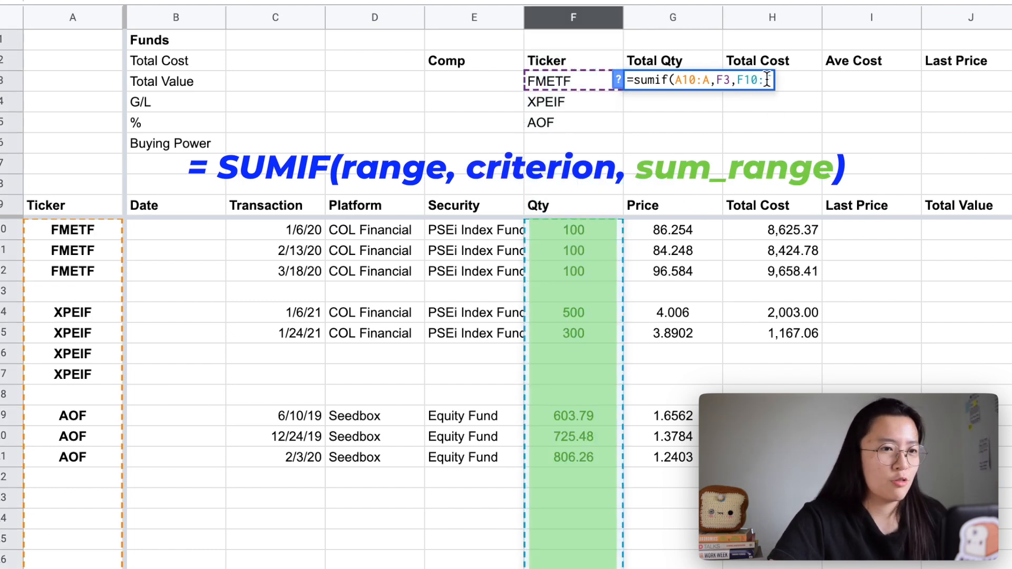
text())
key(Return)
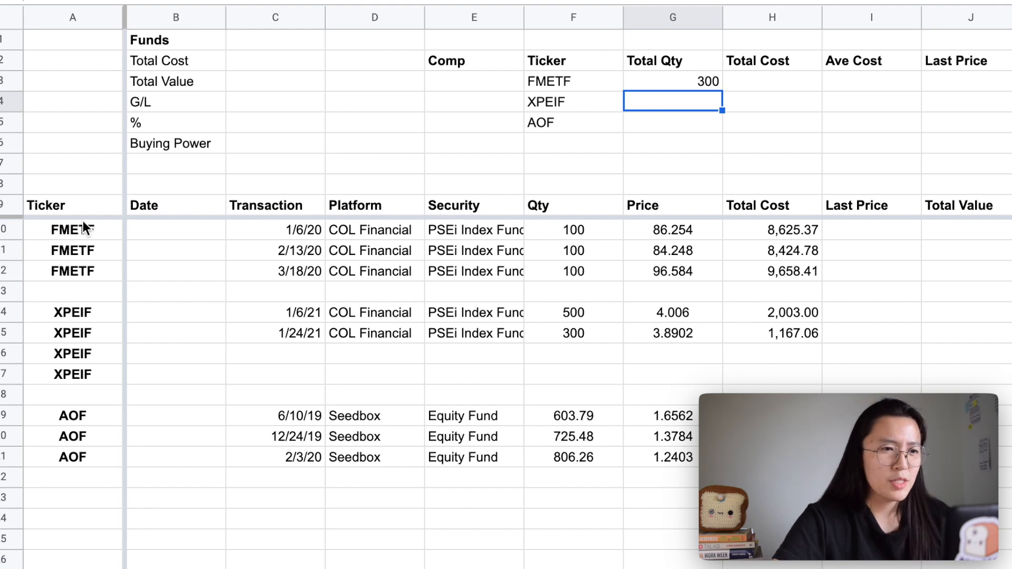
Start a new formula in G3 in place of the current Total Qty formula.
click(700, 82)
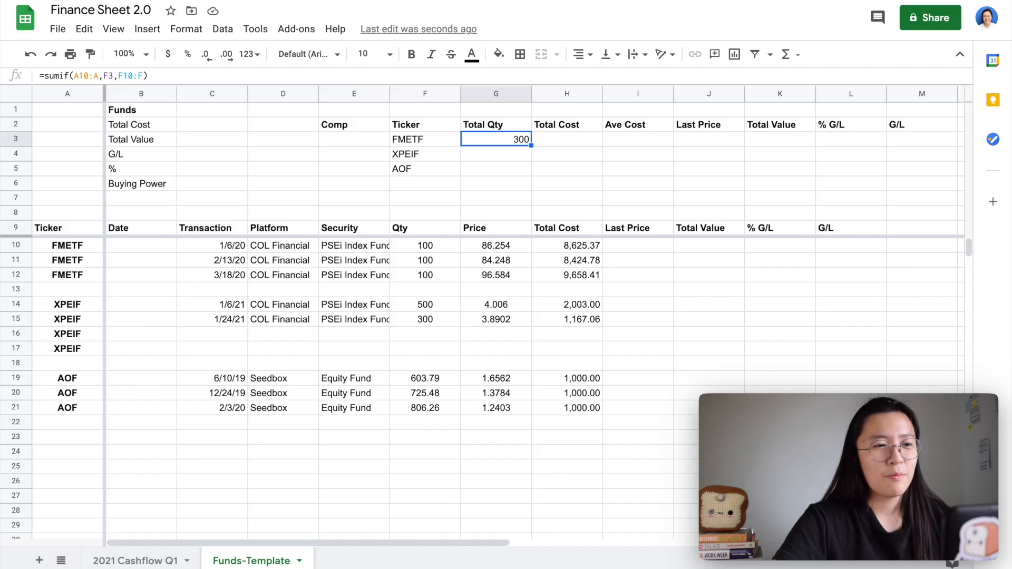
text(=)
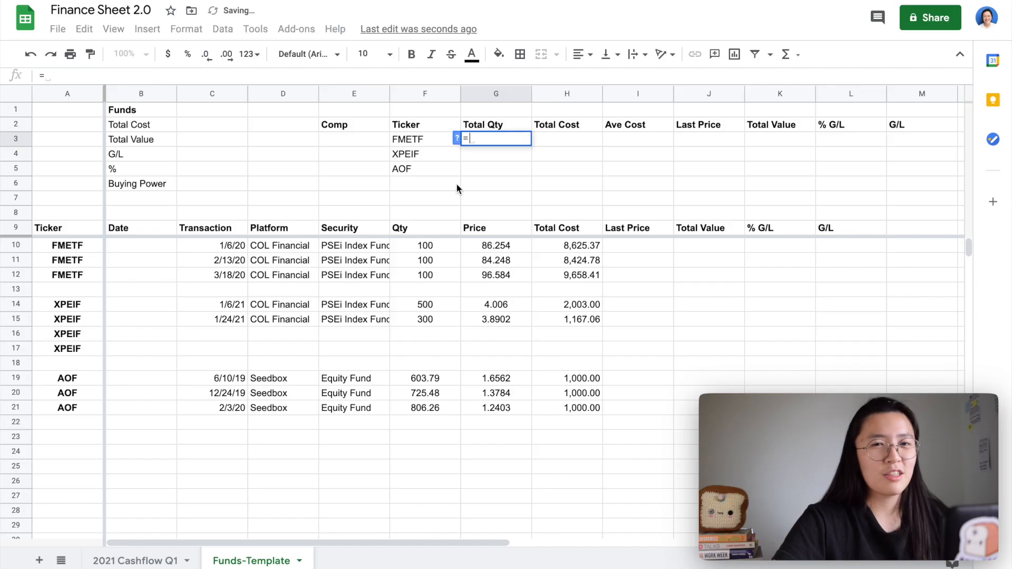
Sum the Total Qty of each ticker: F10:F12 for FMETF, F14:F17 for XPEIF and F19:F21 for AOF.
text(sum()
drag(438, 245, 442, 275)
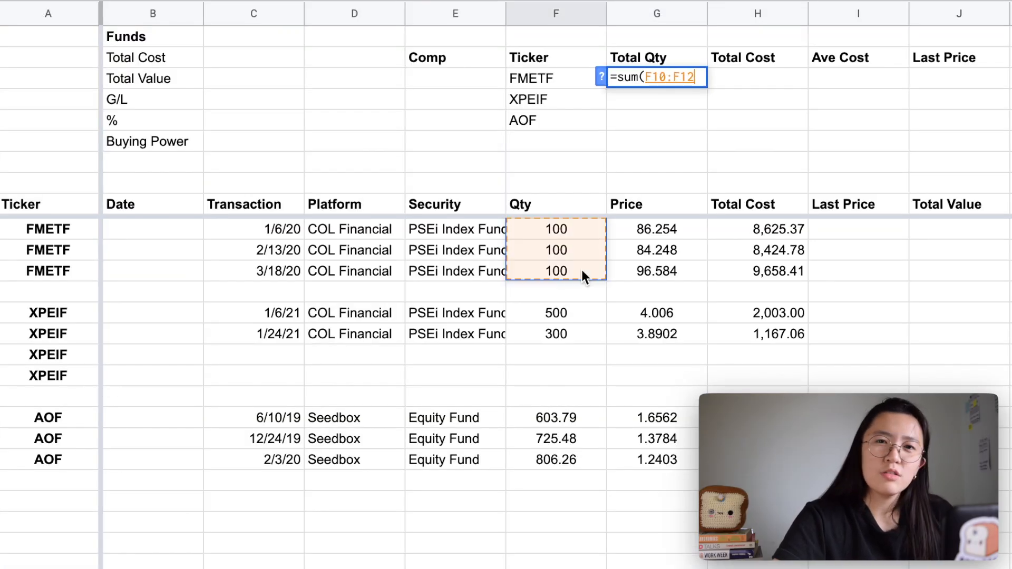
key(Return)
text(=sum()
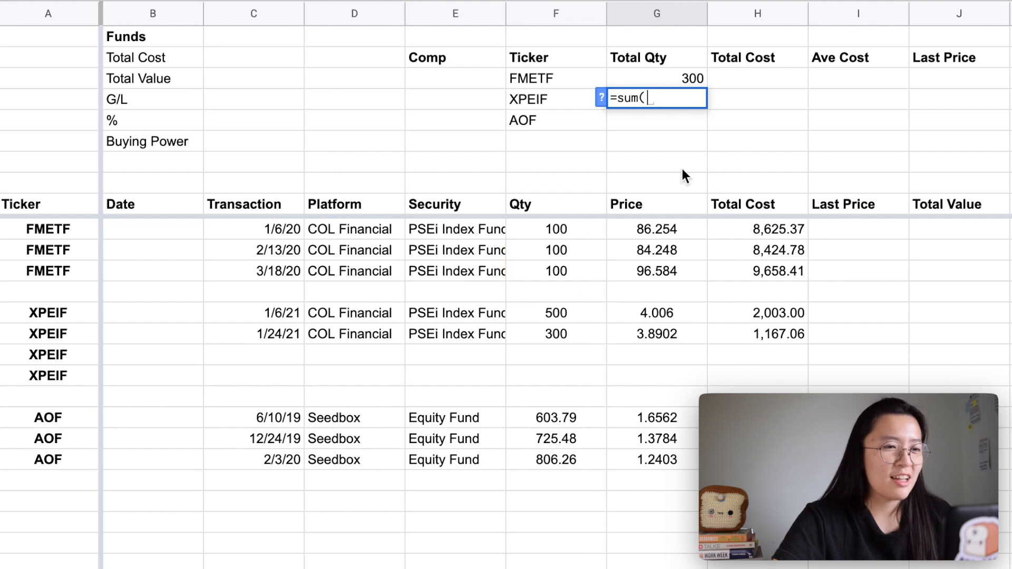
drag(576, 314, 565, 377)
key(Return)
text(=sum()
drag(581, 426, 578, 460)
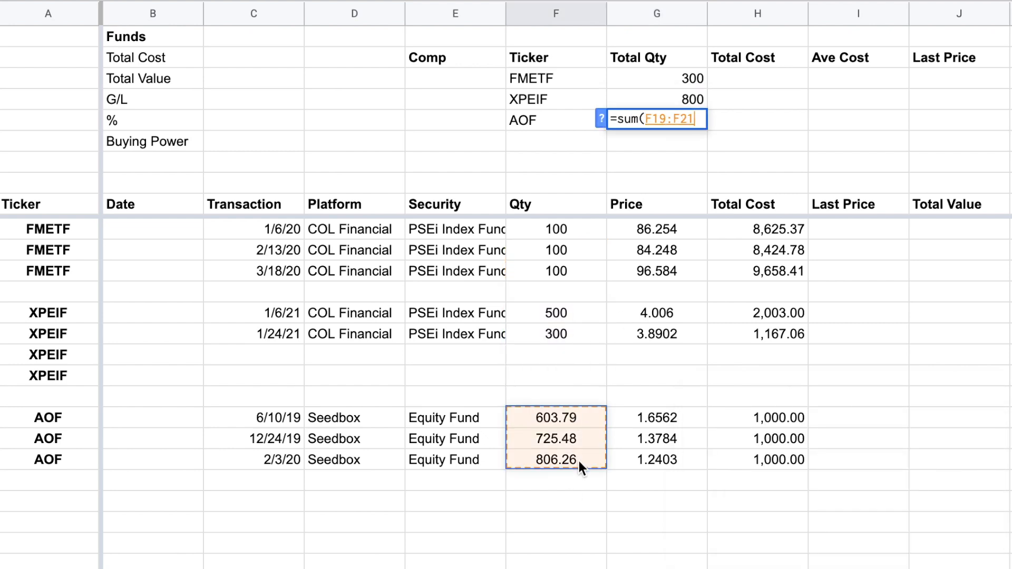
key(Return)
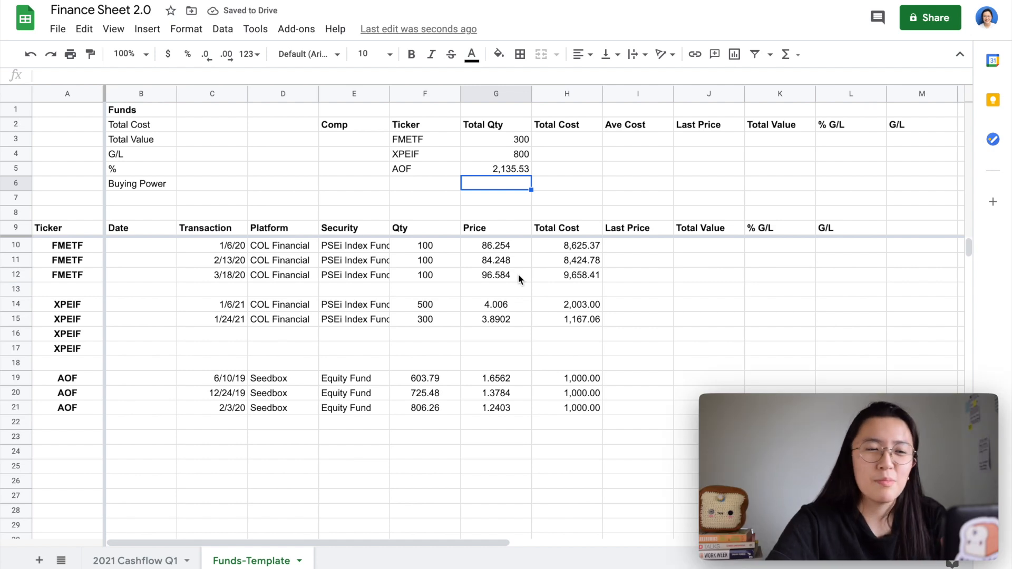
Sum the Total Cost of each ticker: H10:H12 for FMETF, H14:H17 for XPEIF and H19:H21 for AOF.
click(560, 140)
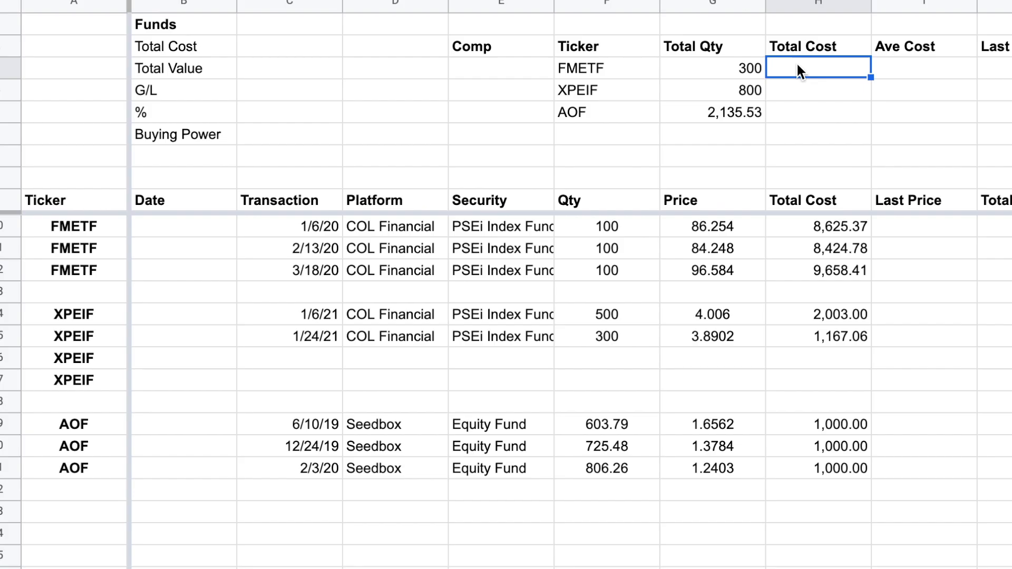
text(=sum()
drag(822, 232, 823, 273)
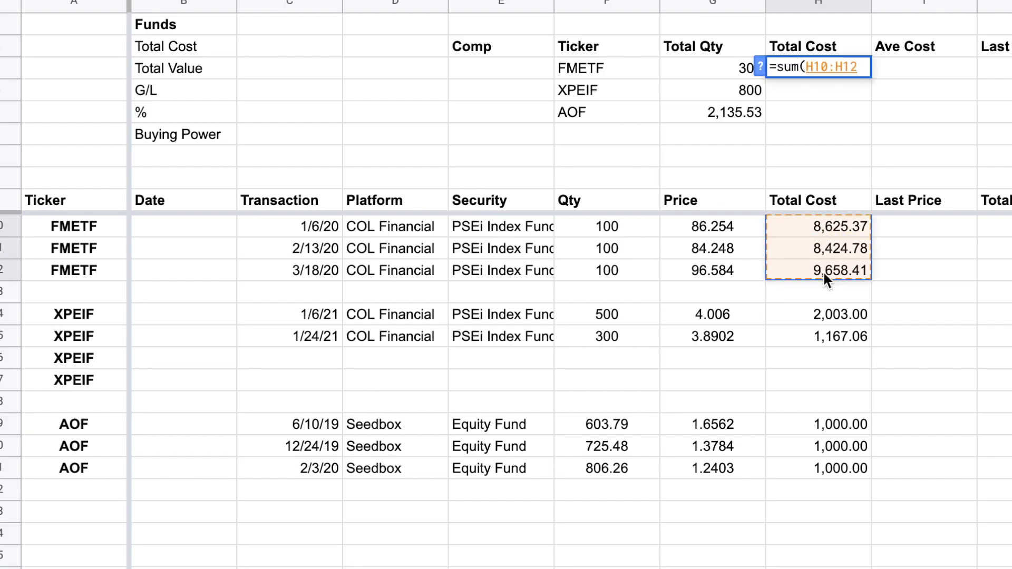
key(Return)
click(931, 201)
text(=sum()
drag(822, 314, 796, 378)
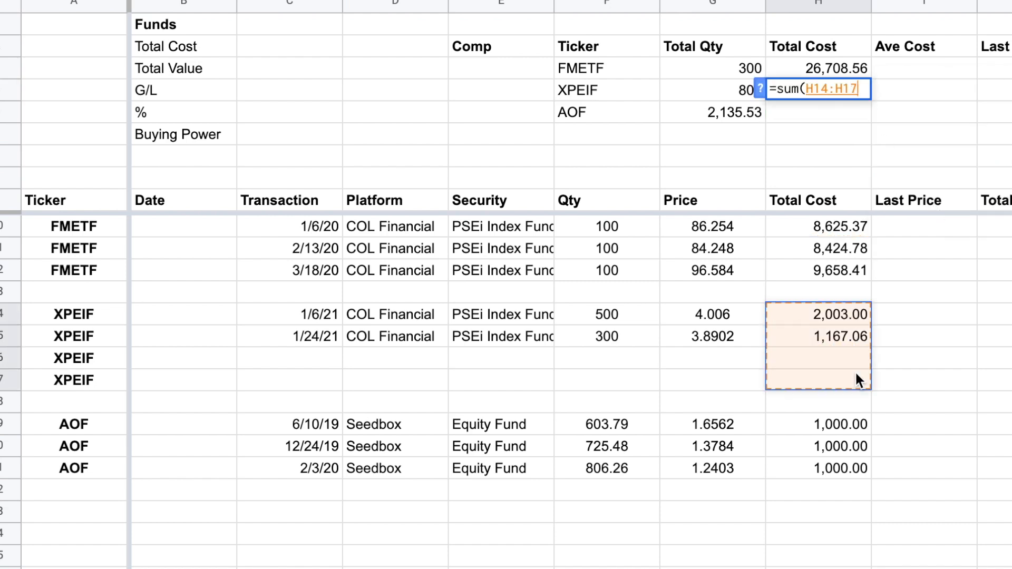
key(Return)
text(=sum()
drag(842, 424, 842, 470)
key(Return)
Rename the Ave Cost header in the summary table to Ave Price.
click(742, 63)
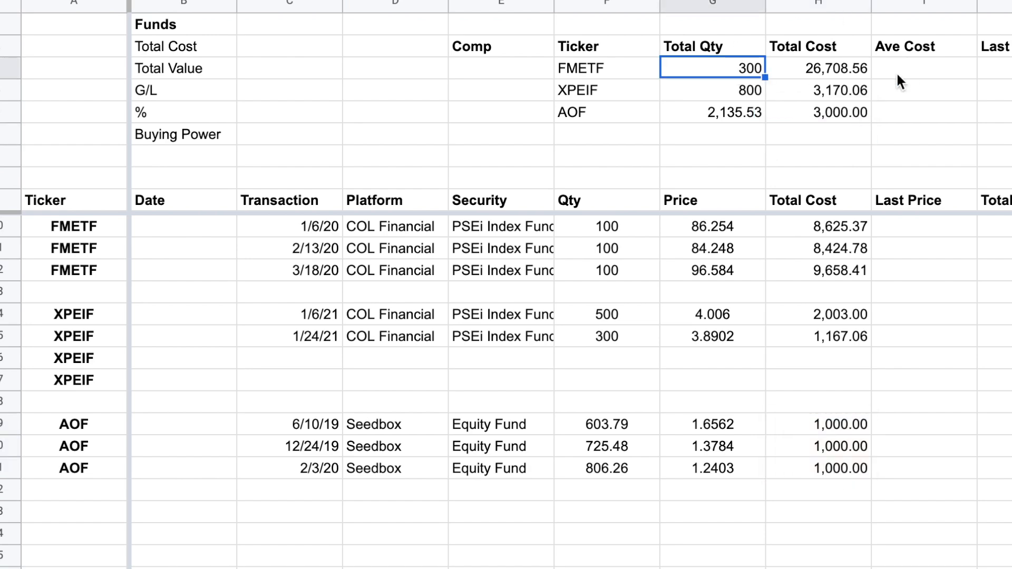
click(896, 72)
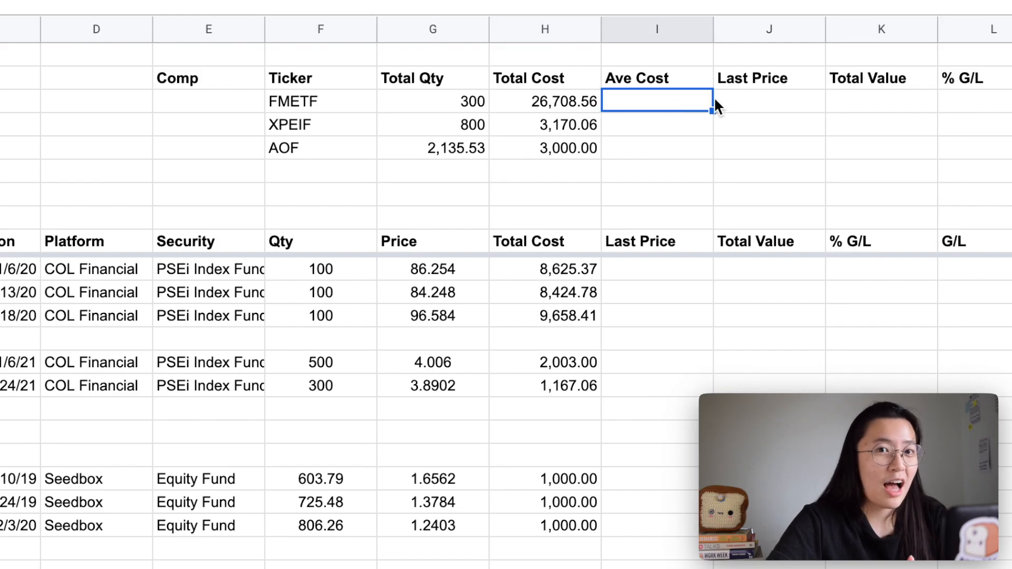
click(655, 81)
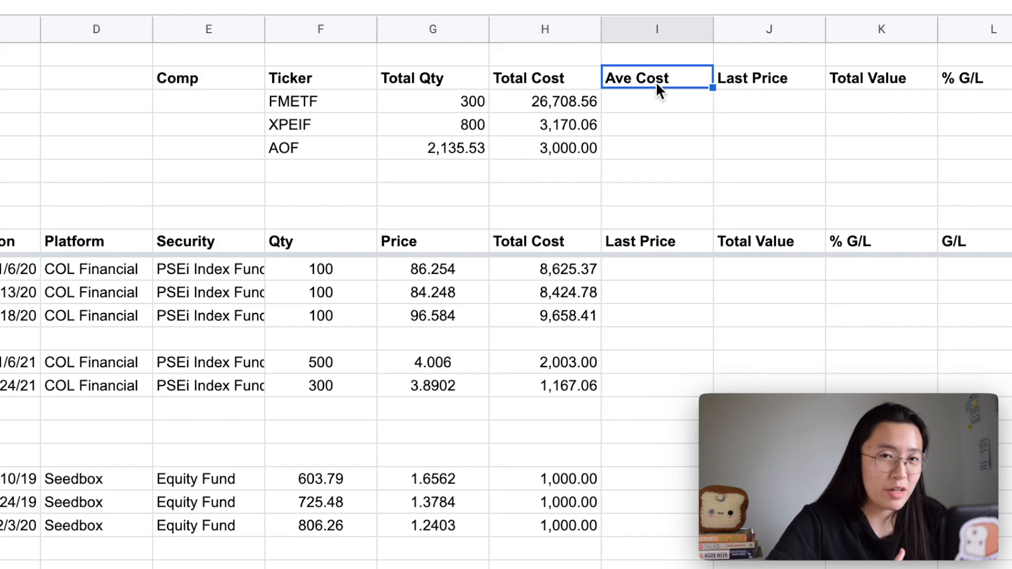
double_click(651, 79)
key(ctrl+a)
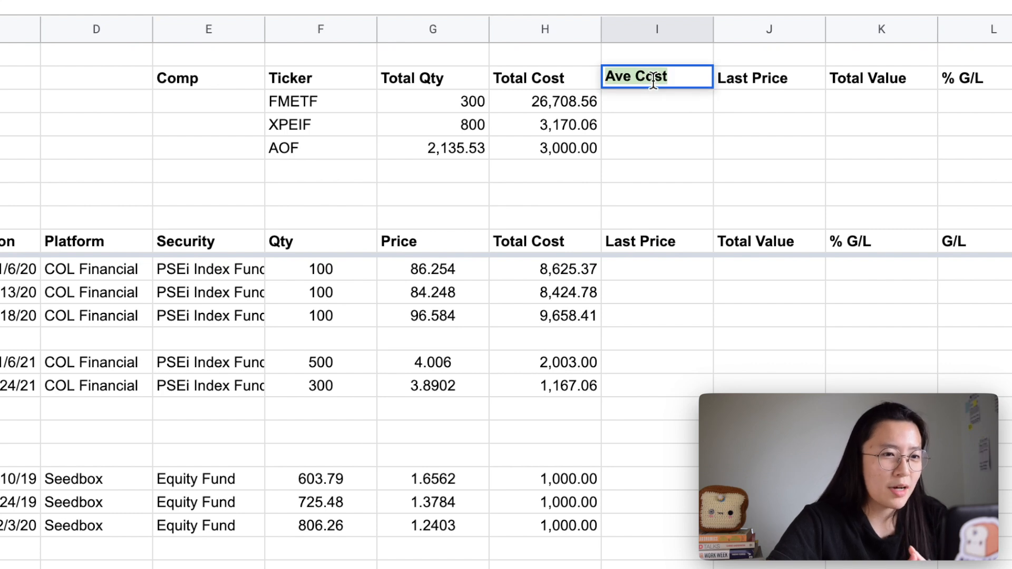
double_click(652, 78)
text(Price)
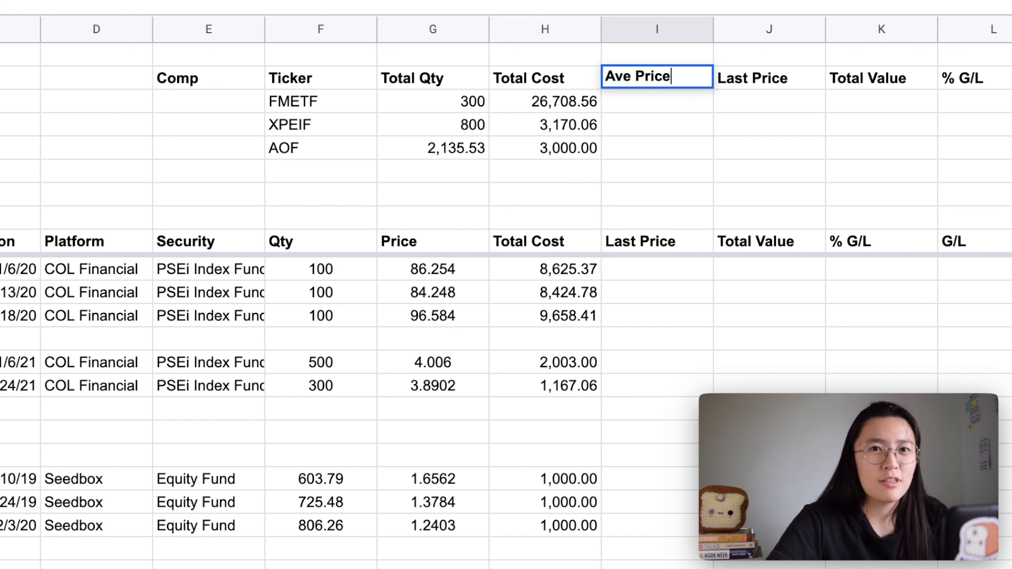
key(Return)
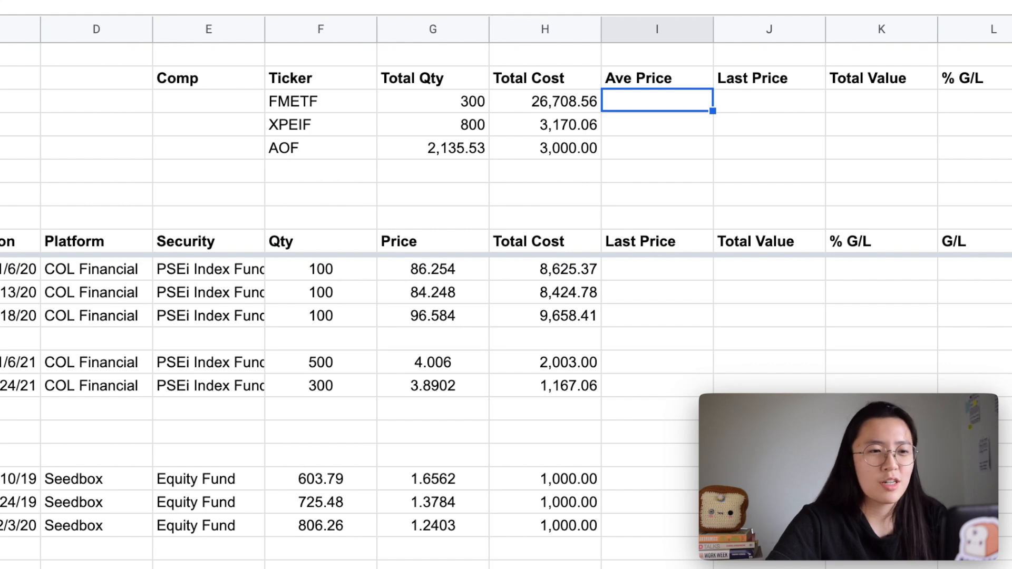
Calculate FMETF's Ave Price as total cost divided by total quantity with =H3/G3.
text(=)
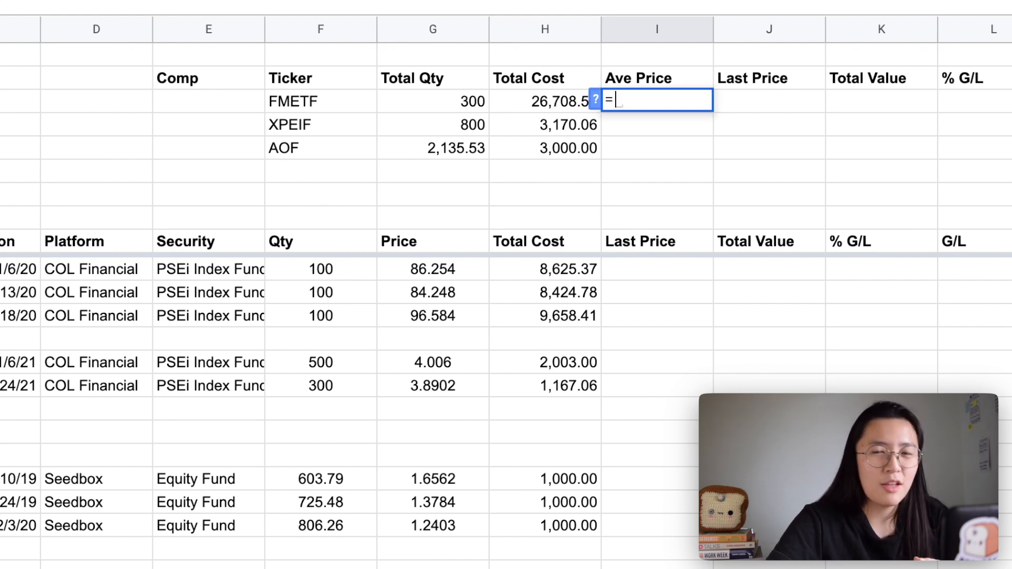
click(555, 96)
text(/)
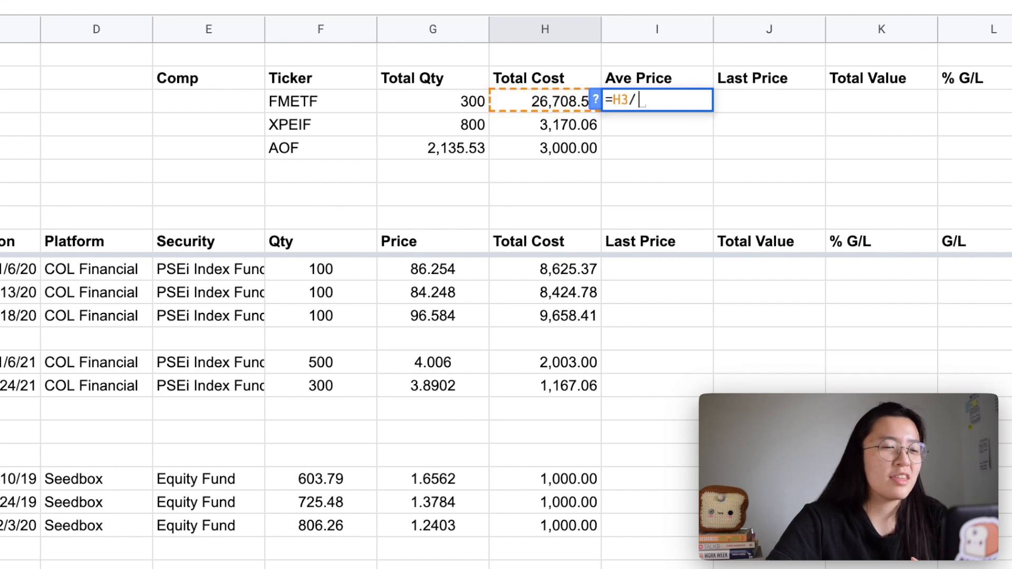
click(469, 96)
key(Return)
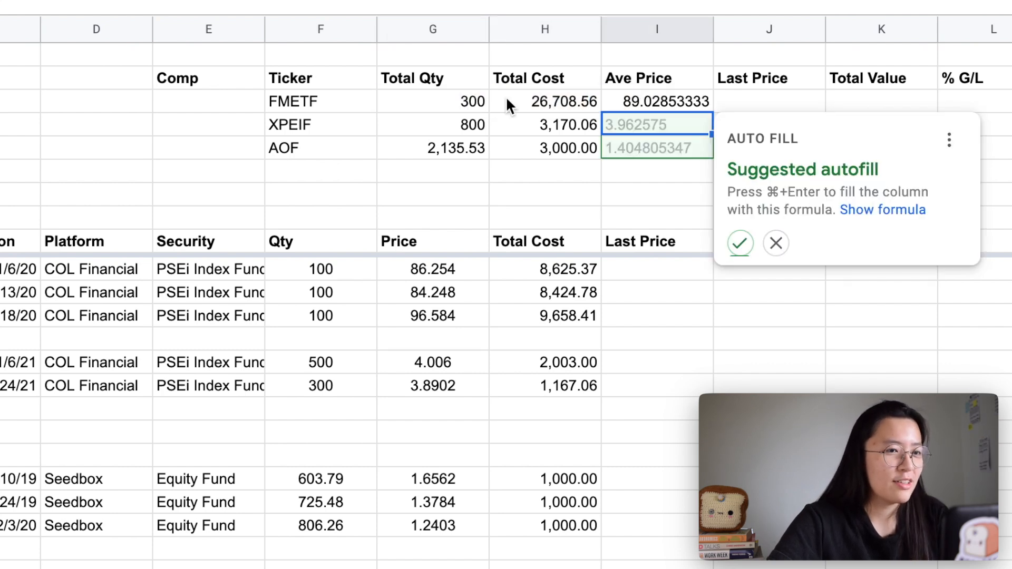
Show FMETF's Ave Price with three decimals and copy the formula down to XPEIF and AOF.
click(690, 102)
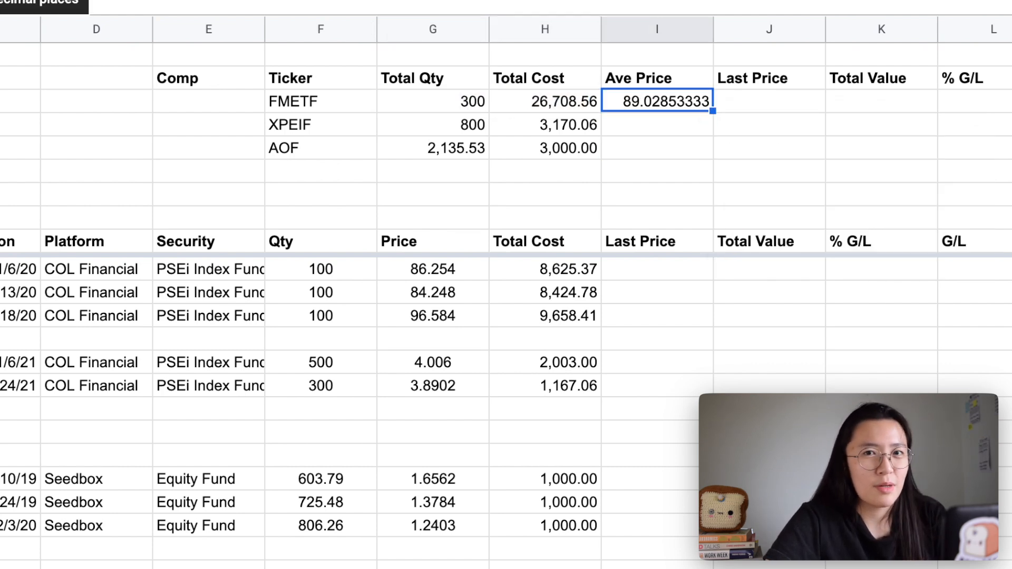
click(31, 4)
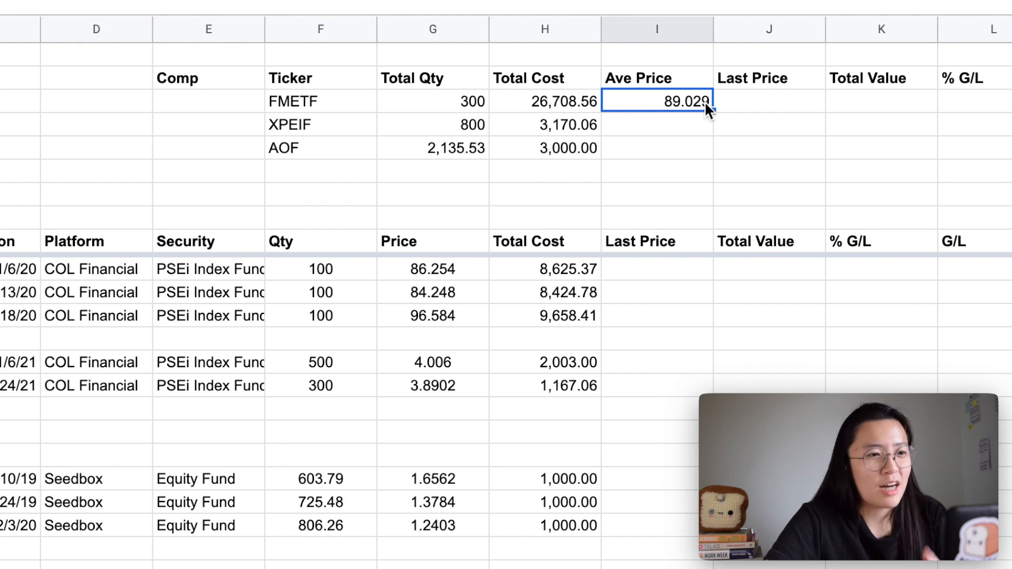
drag(712, 124, 712, 150)
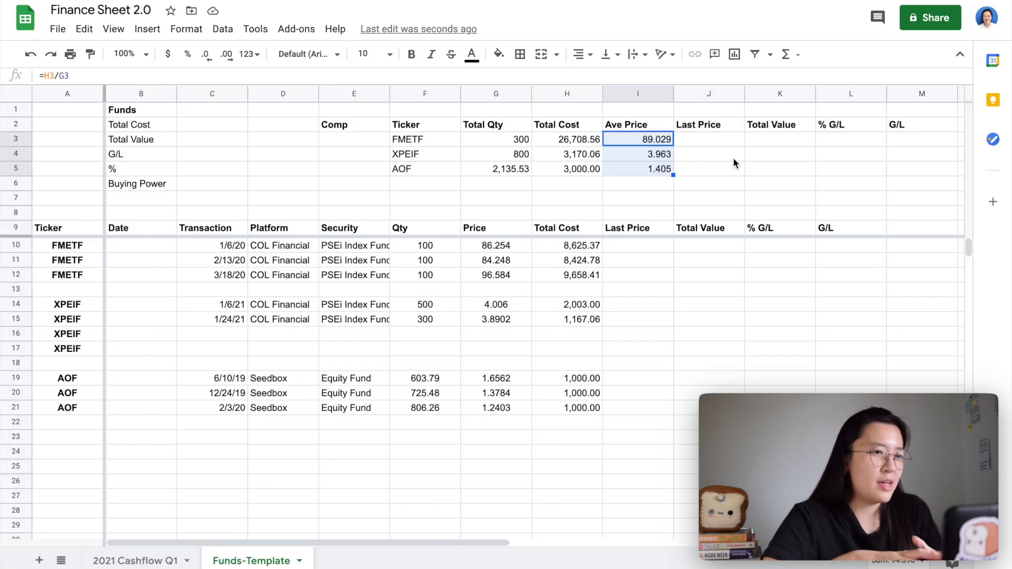
Fill the Last Price cells J3:J5 with light yellow.
click(720, 141)
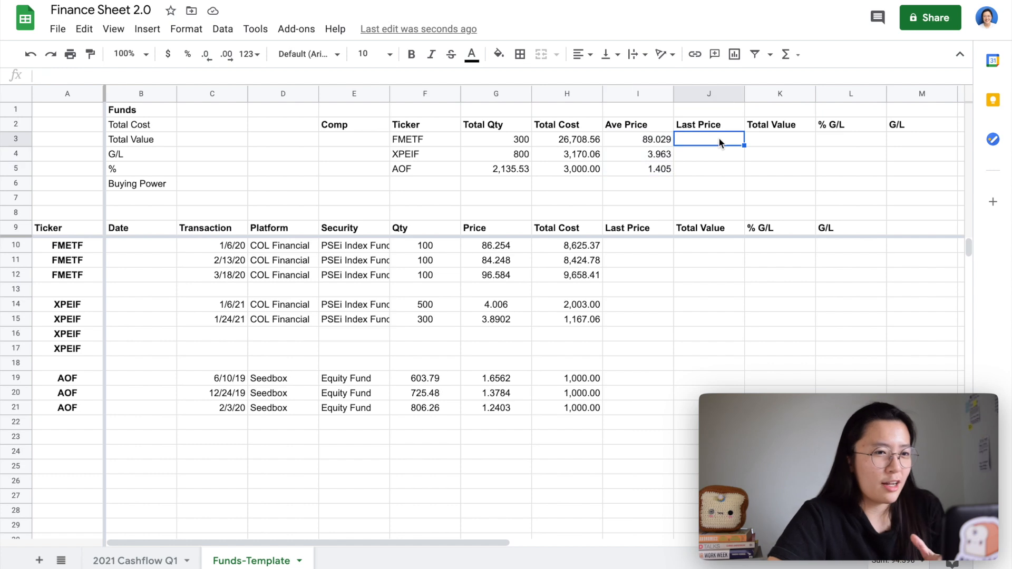
shift+click(723, 171)
click(498, 54)
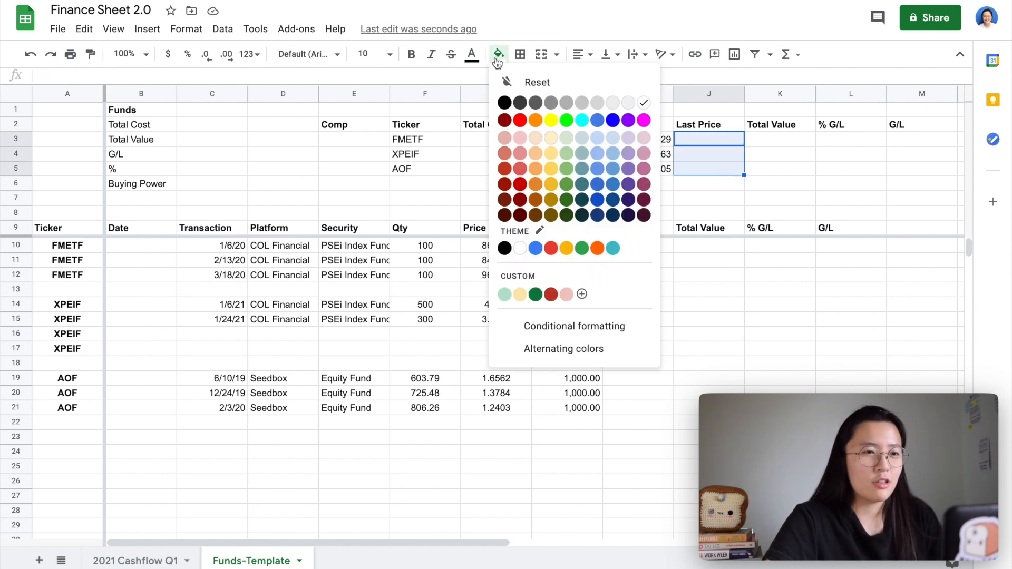
click(551, 139)
Enter Last Price values of 100 for FMETF, 4 for XPEIF and 1.50 for AOF.
text(100)
key(Return)
text(4)
key(Return)
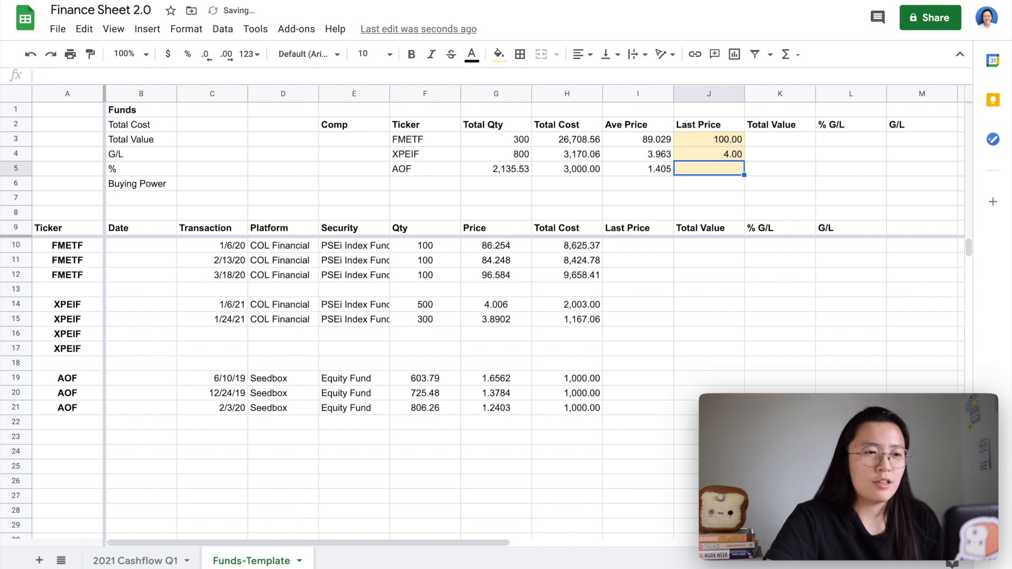
key(Return)
Calculate FMETF's Total Value as last price times total quantity with =J3*G3.
click(785, 140)
text(=)
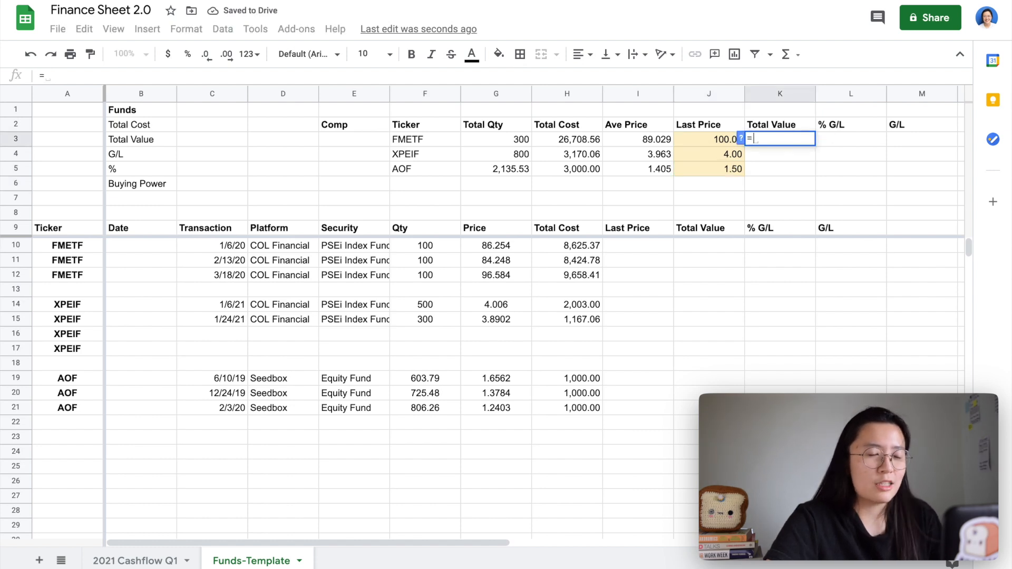
click(695, 140)
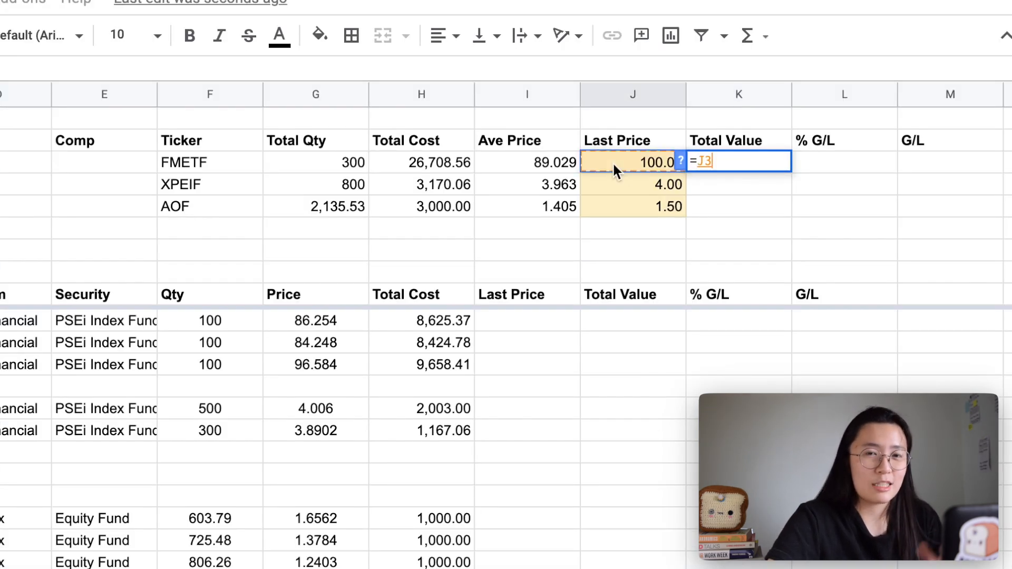
text(*)
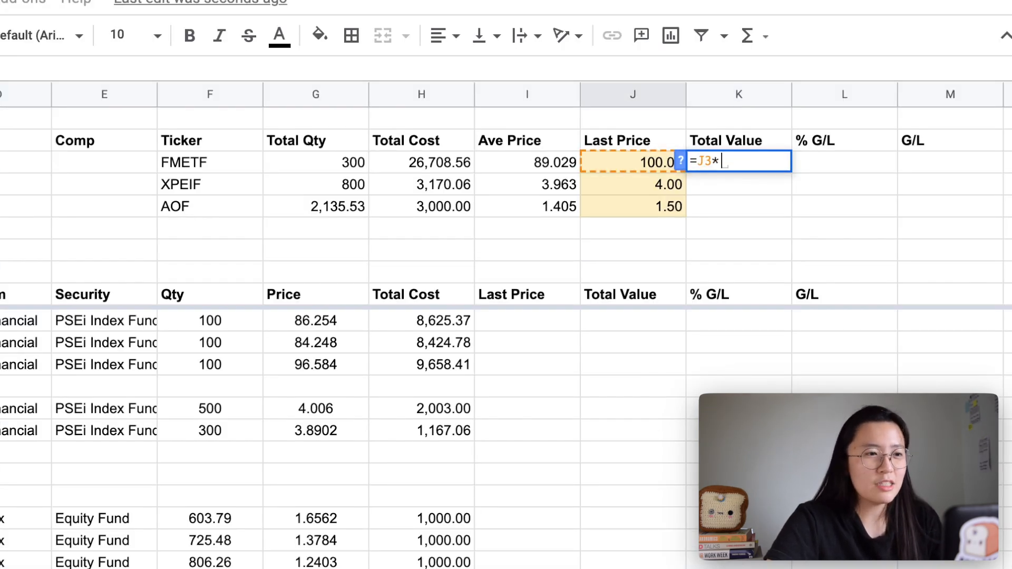
click(337, 161)
key(Return)
Format FMETF's Total Value as a number with two decimals and copy the formula down to XPEIF and AOF.
click(774, 161)
click(2, 35)
click(32, 311)
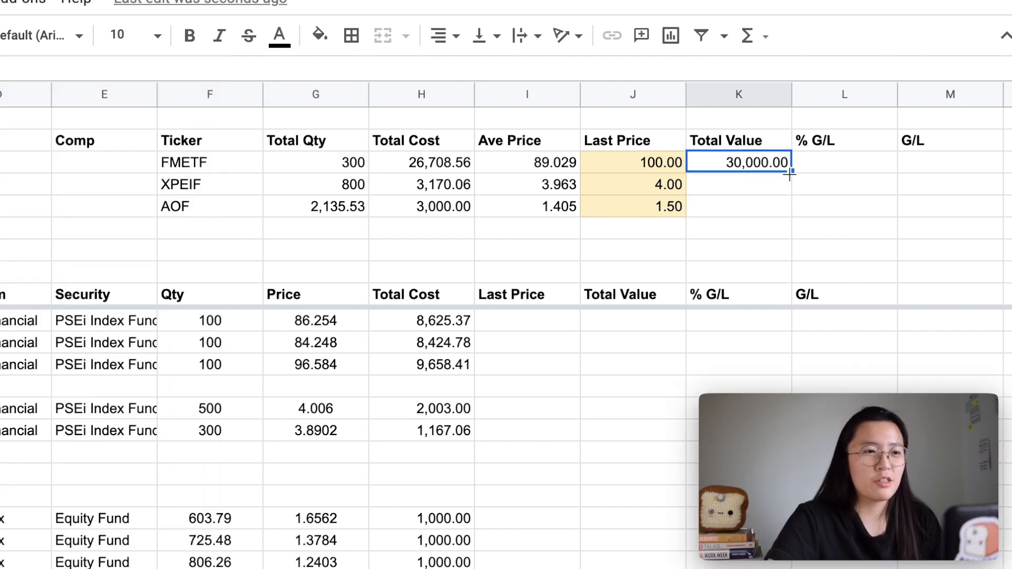
drag(788, 212, 789, 213)
Calculate FMETF's % G/L from total value and total cost with =K3/H3-1.
key(Right)
text(=)
click(731, 160)
text(/)
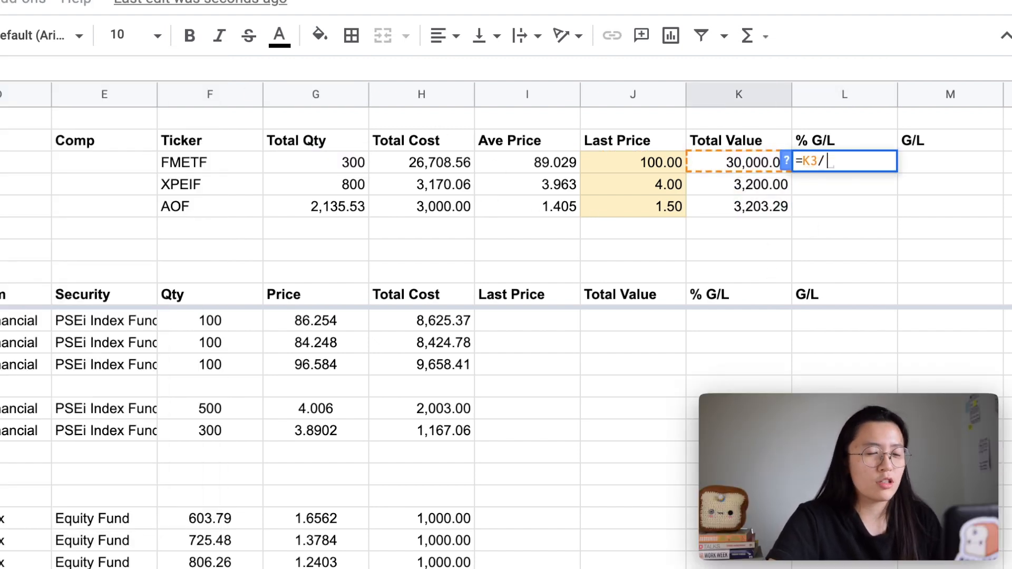
click(451, 158)
text(-1)
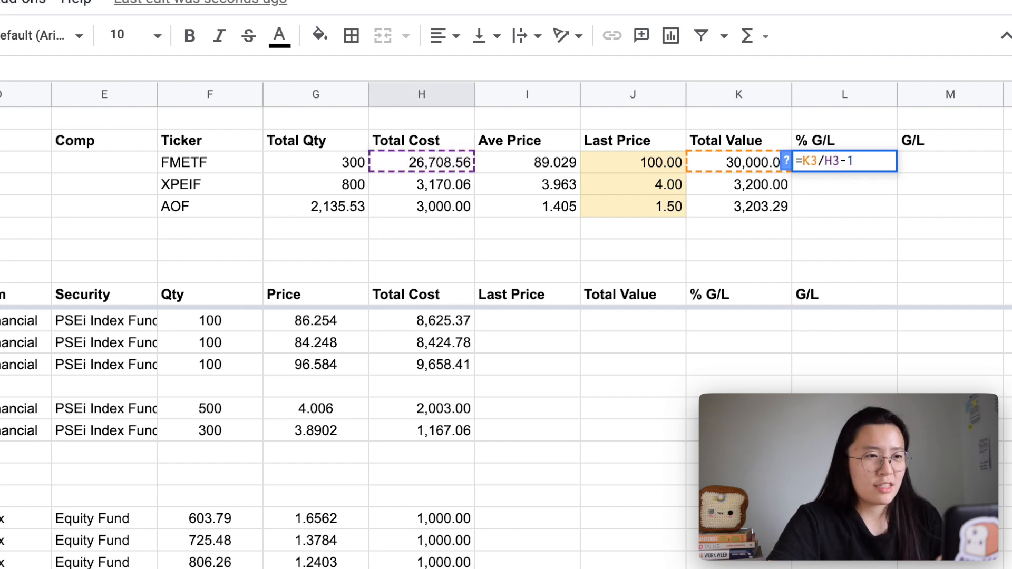
key(Return)
Format FMETF's % G/L as a percentage and copy the formula down to XPEIF and AOF.
click(832, 167)
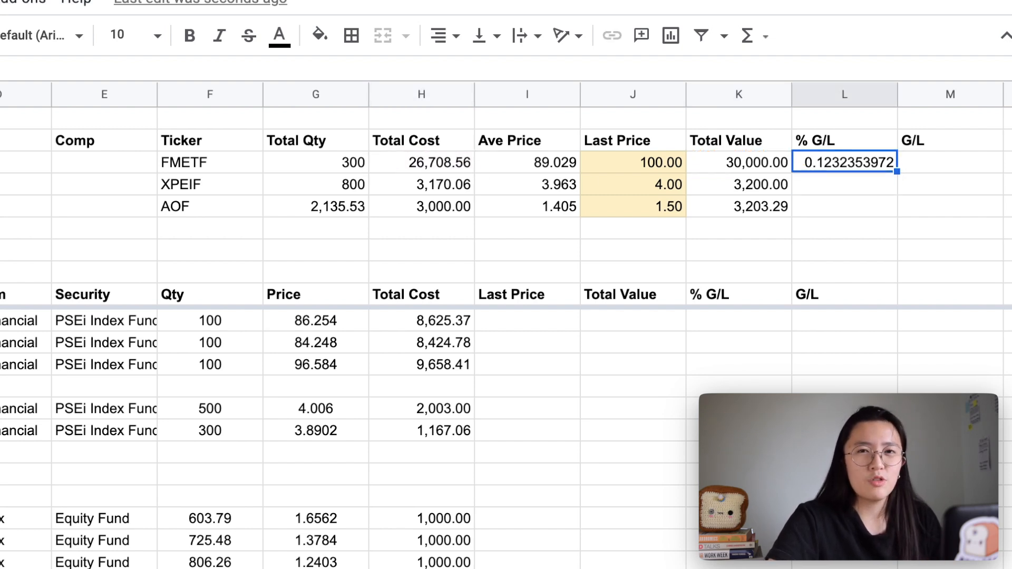
key(ctrl+shift+5)
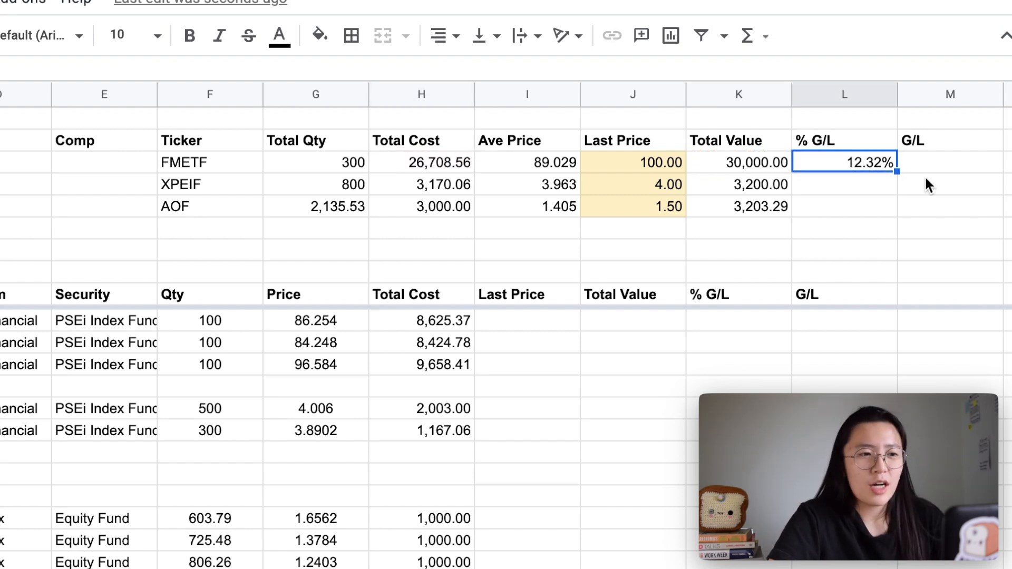
drag(892, 211, 892, 211)
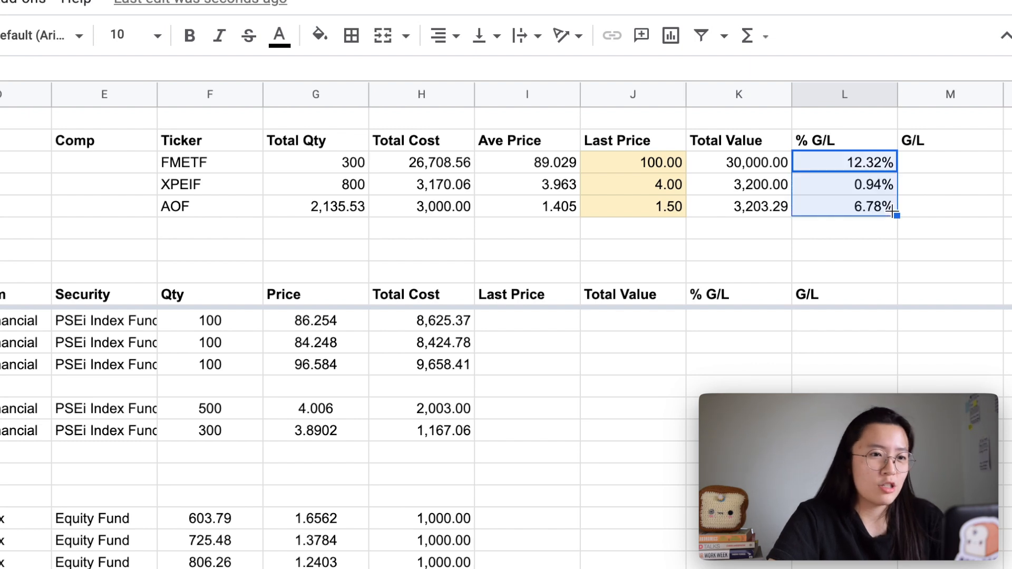
Calculate FMETF's G/L as total value minus total cost with =K3-H3 and copy the formula down to XPEIF and AOF.
click(941, 159)
text(=)
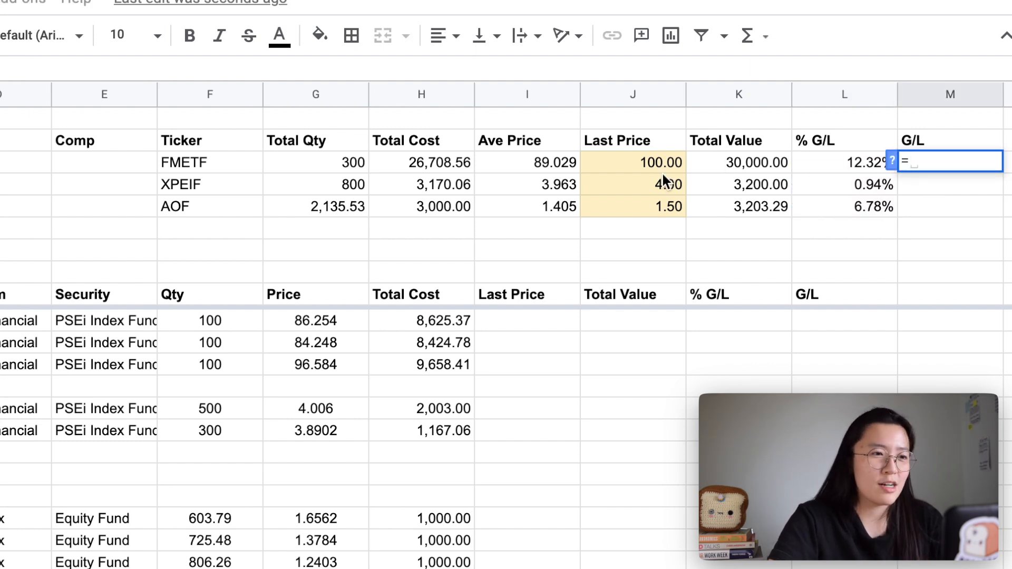
click(732, 167)
text(-)
click(426, 163)
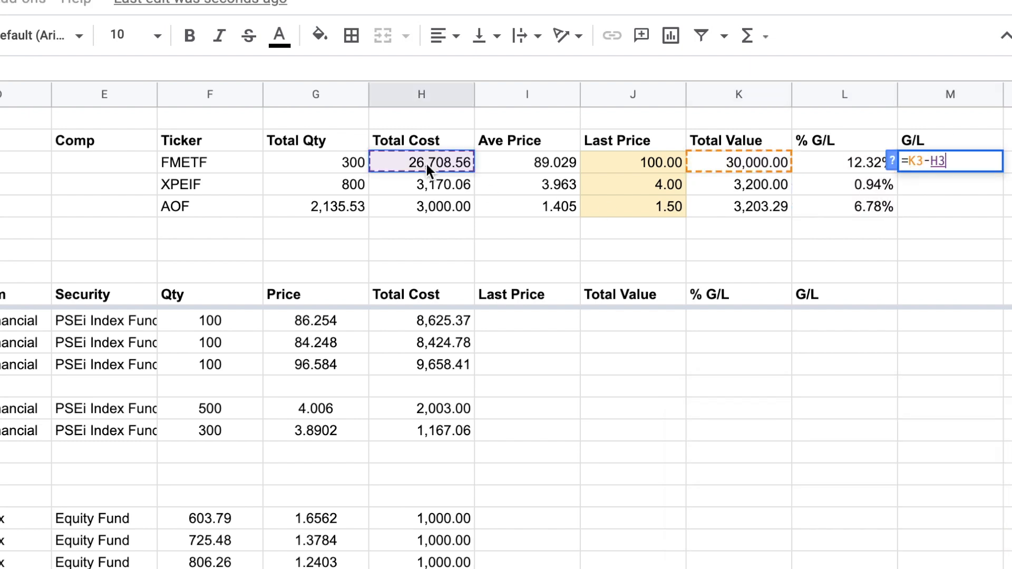
key(Return)
click(924, 159)
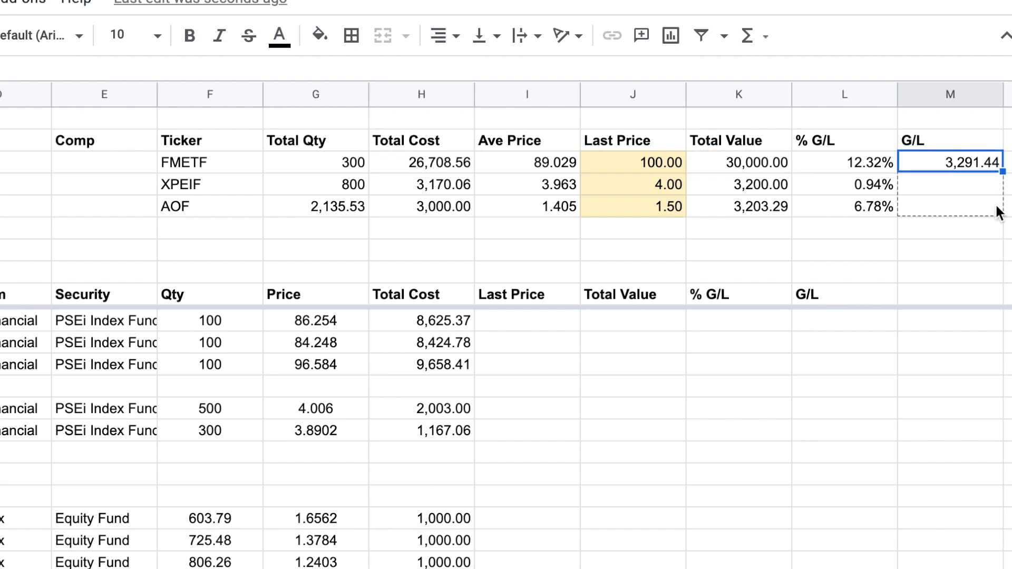
drag(995, 206, 995, 207)
click(950, 193)
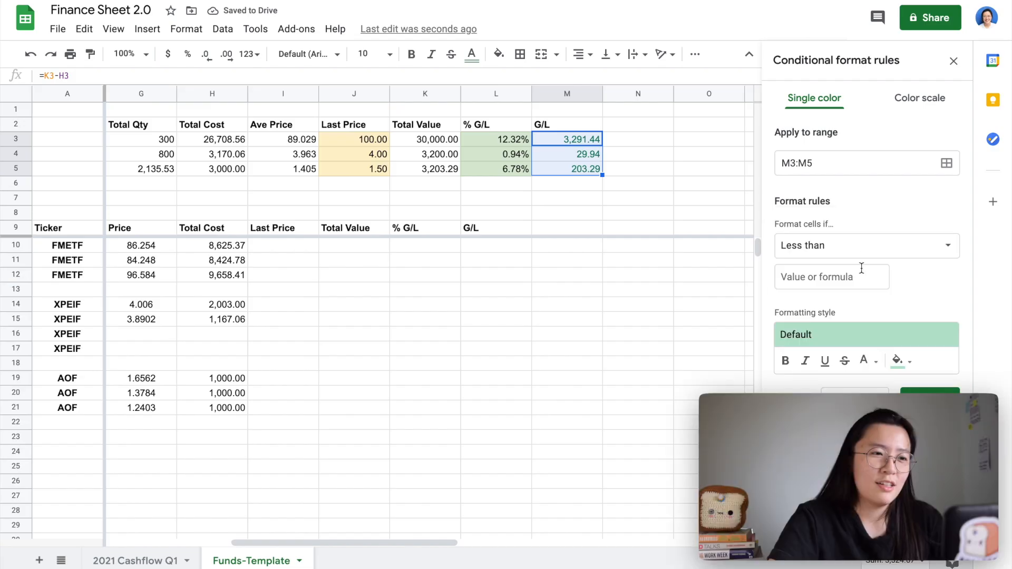
Set the summary G/L conditional format on M3:M5 to show values less than 0 in red text without a fill.
click(854, 276)
text(0)
click(901, 334)
click(925, 373)
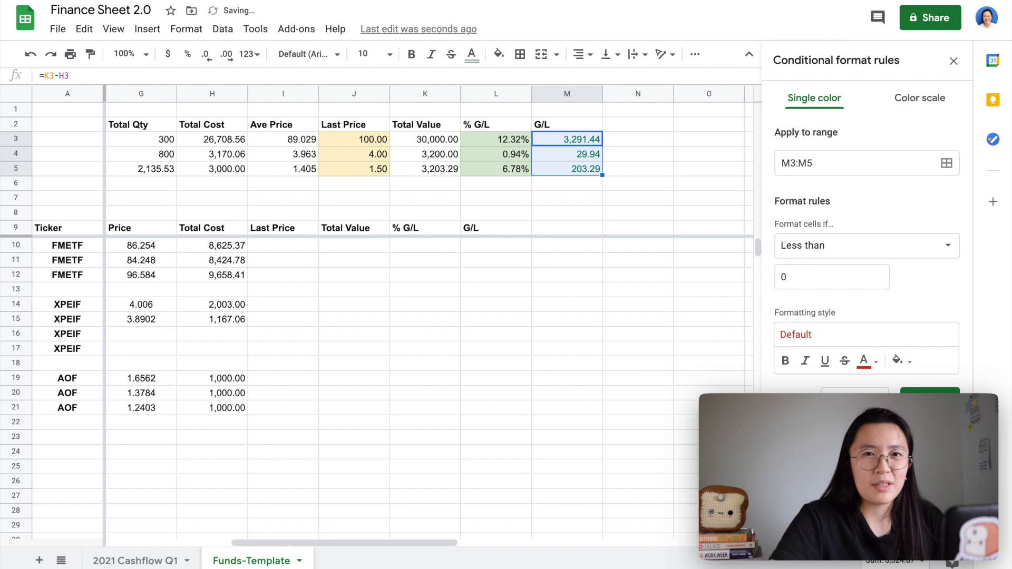
click(938, 402)
click(953, 60)
Change FMETF's Last Price in the summary table to 90.
click(369, 140)
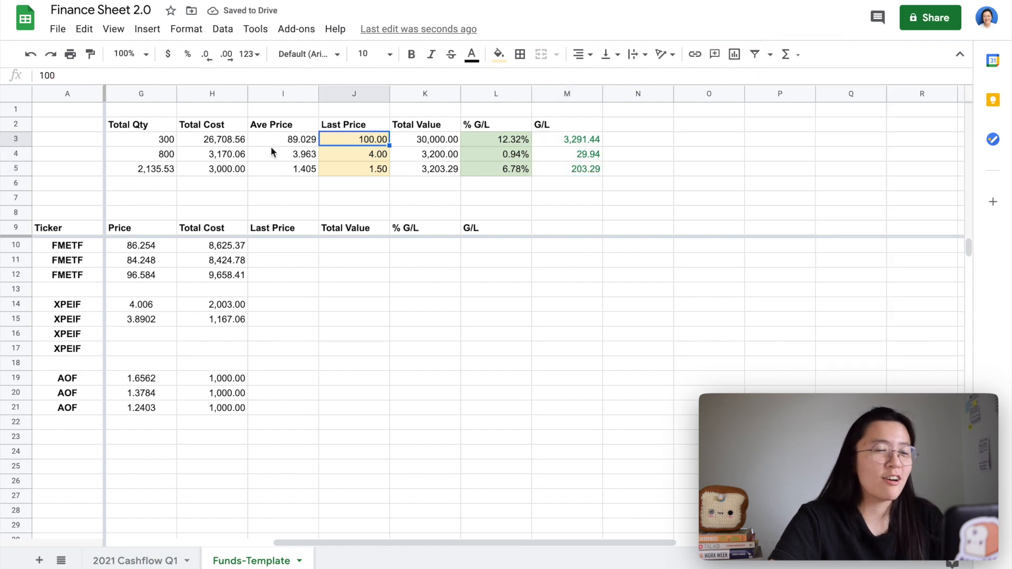
text(75)
key(Return)
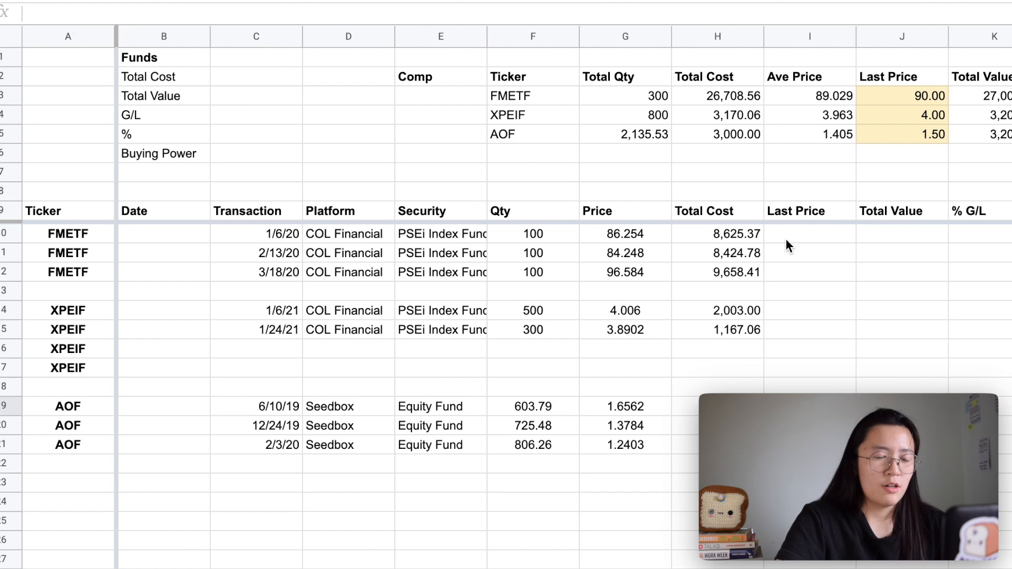
Link the first FMETF transaction's Last Price to summary cell J3 as a locked reference and copy it down to the other FMETF rows.
click(795, 235)
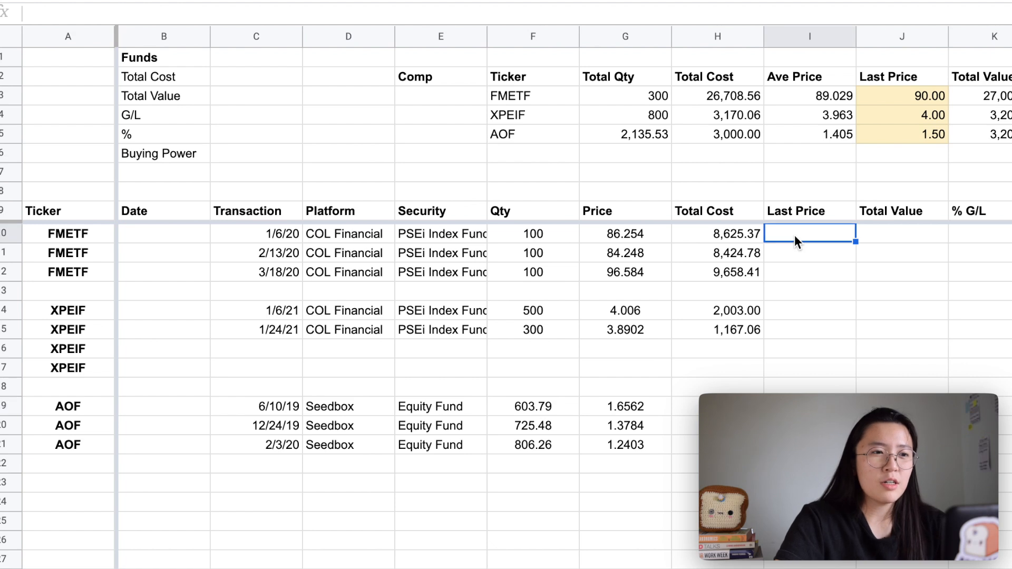
text(=)
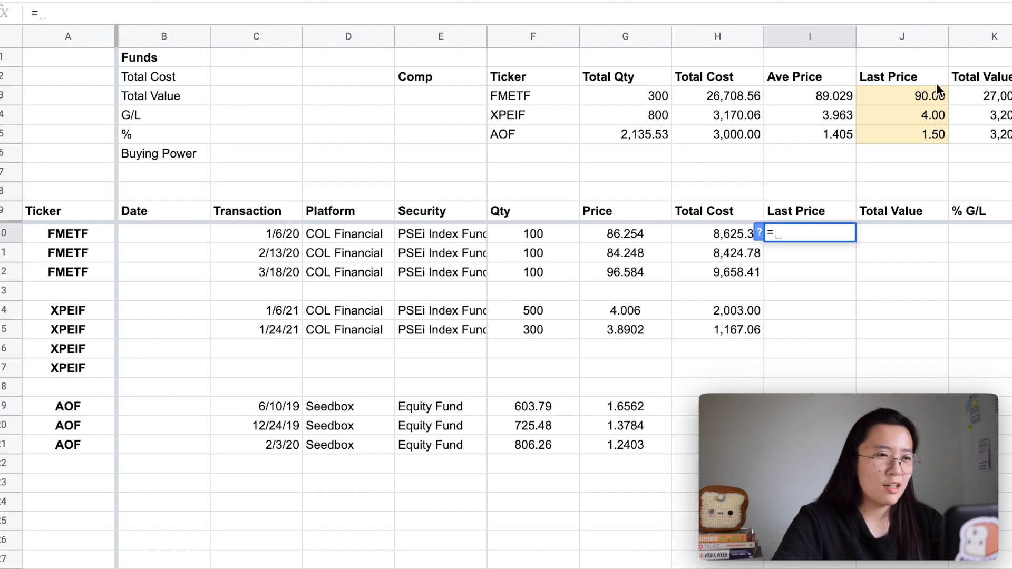
click(929, 95)
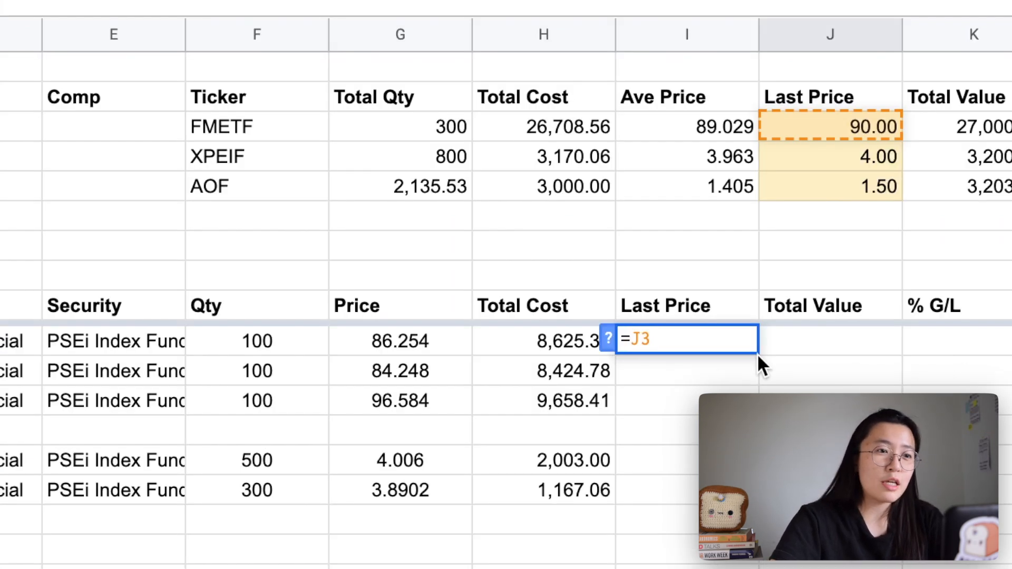
key(F4)
key(Return)
click(730, 335)
drag(757, 351, 757, 408)
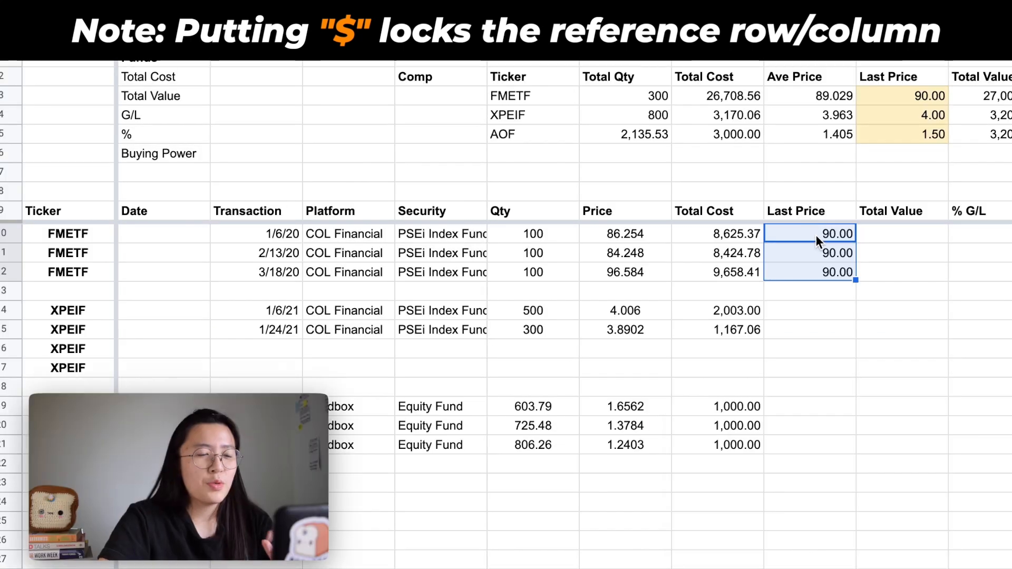
Link the first XPEIF transaction's Last Price with =$J$4 and copy it down to the remaining XPEIF rows.
click(830, 309)
text(=)
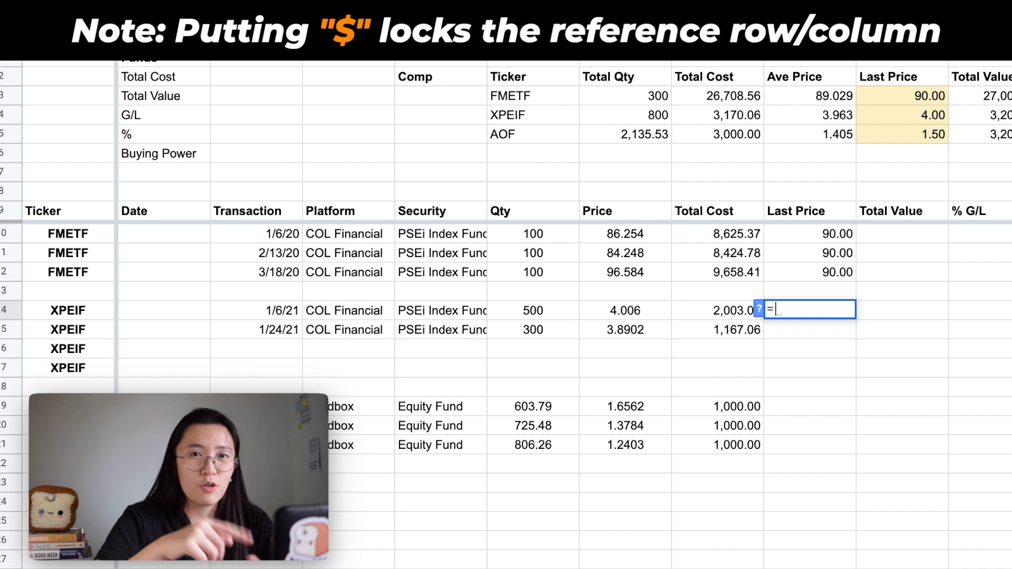
click(931, 113)
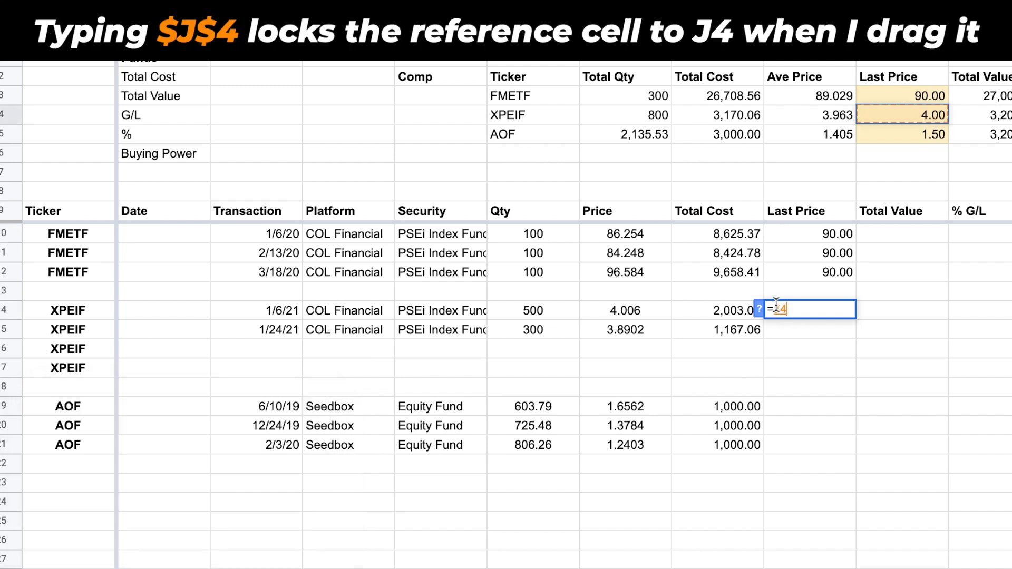
key(BackSpace)
key(BackSpace)
text($J$4)
key(Return)
click(848, 309)
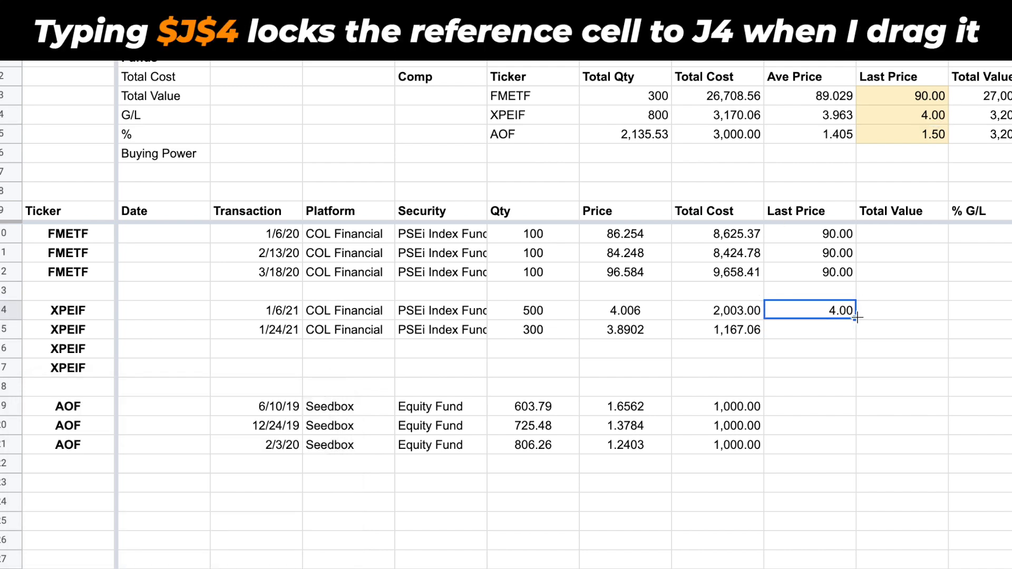
drag(840, 377, 840, 377)
Link the first AOF transaction's Last Price to summary cell J5 as a locked reference and copy it down to the other AOF rows.
click(826, 401)
text(=)
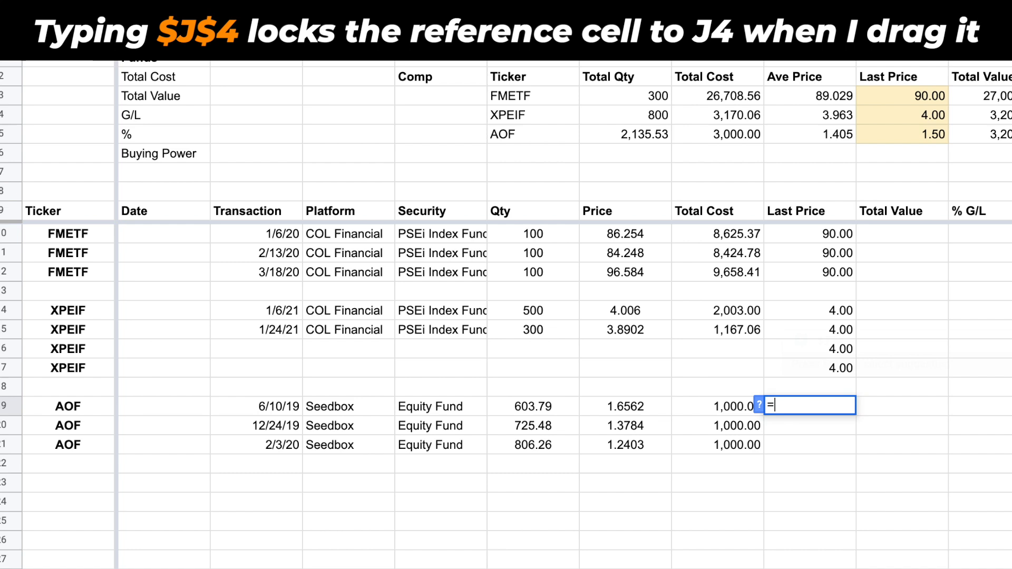
click(928, 131)
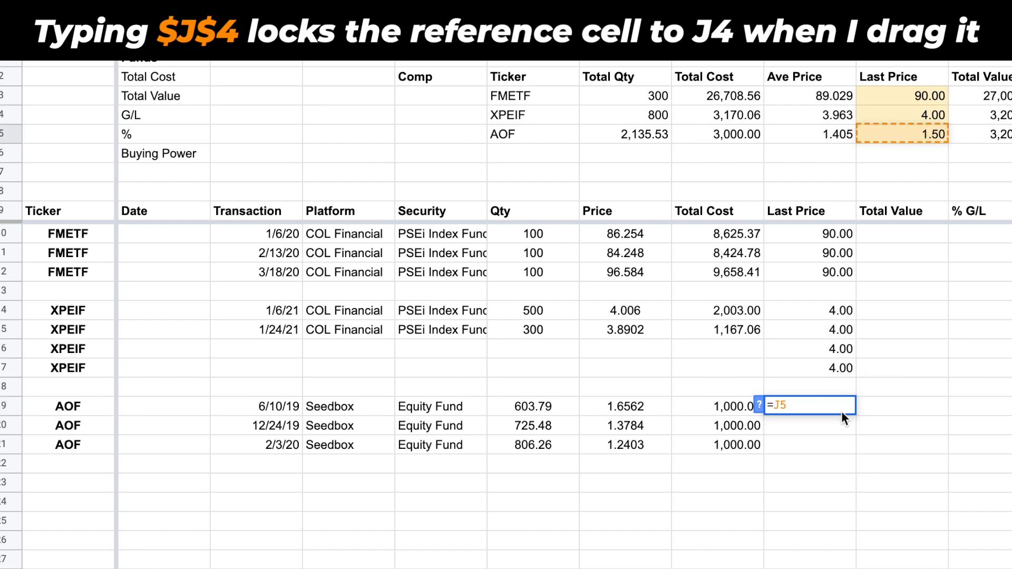
key(Return)
click(810, 406)
drag(855, 414, 855, 452)
Calculate the first FMETF transaction's Total Value from last price and quantity with =I10*F10.
click(902, 234)
text(=)
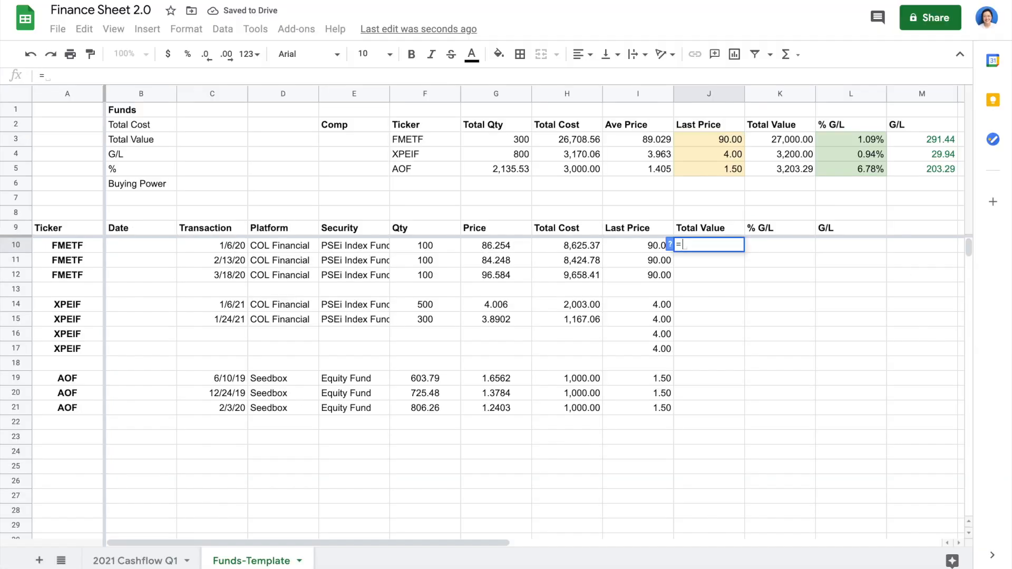
click(796, 233)
text(*)
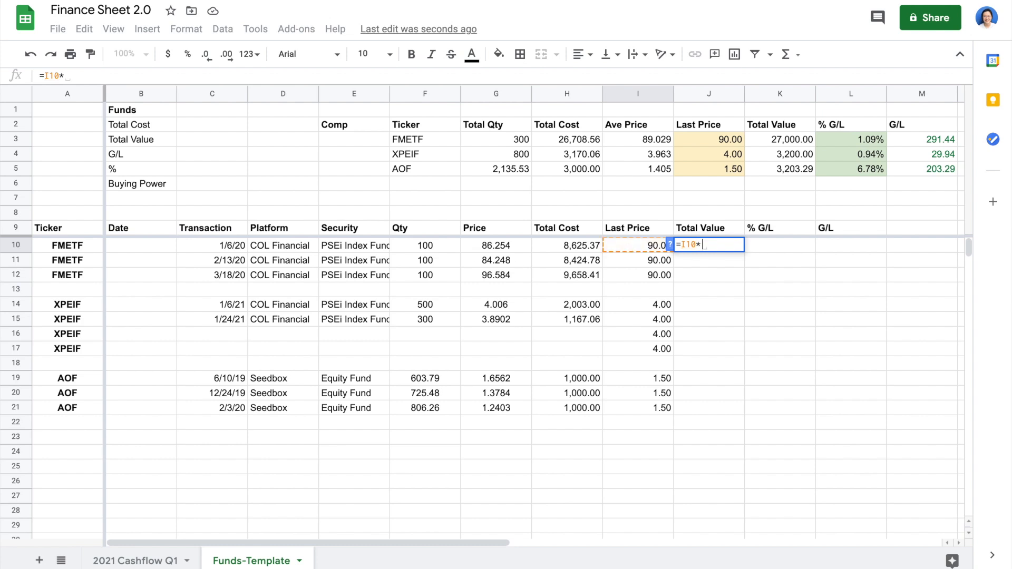
click(443, 253)
key(Return)
Format the first FMETF transaction's Total Value as a number with two decimals and copy the formula down to the other FMETF rows.
click(736, 249)
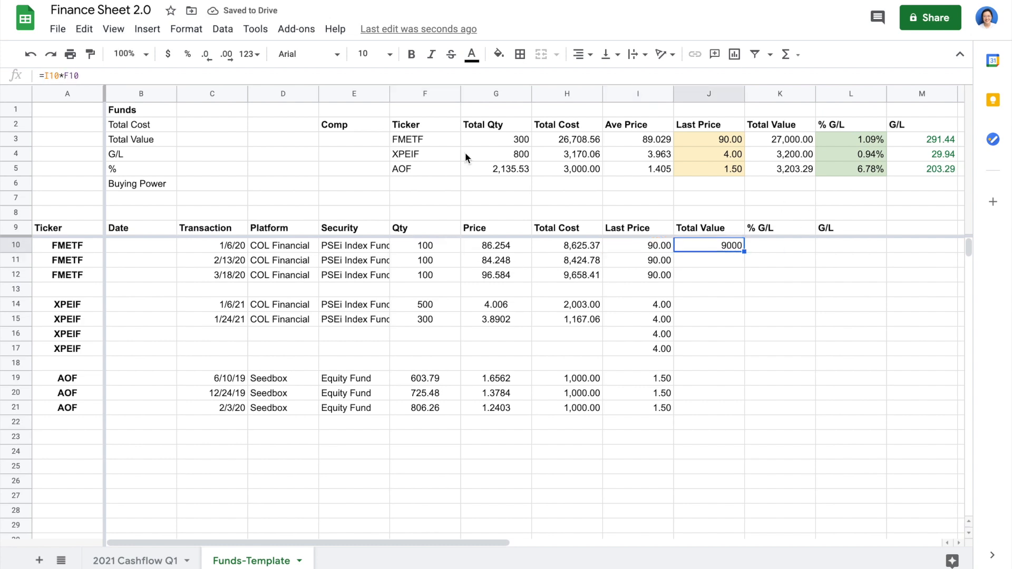
click(249, 53)
click(367, 262)
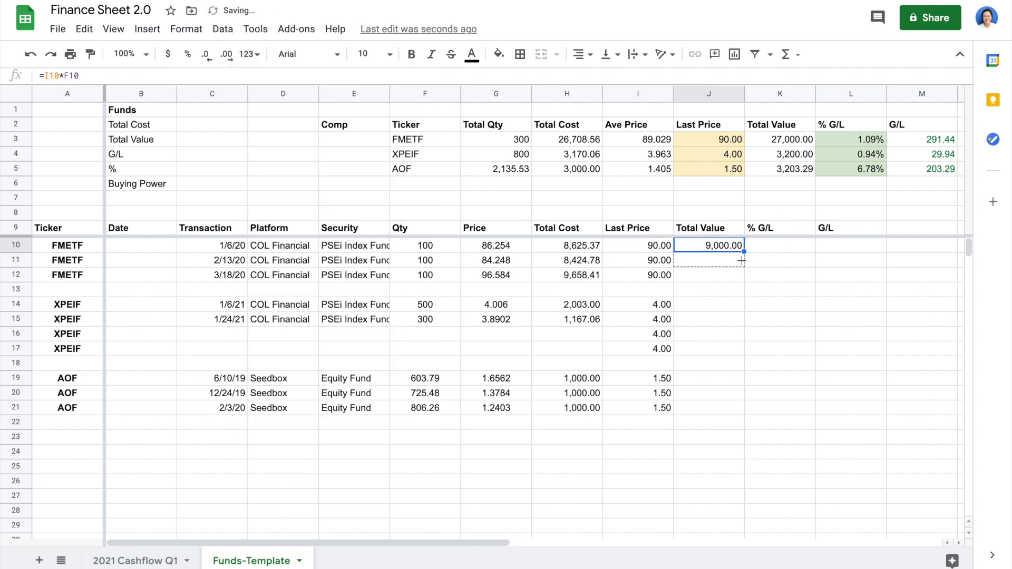
drag(743, 251, 743, 278)
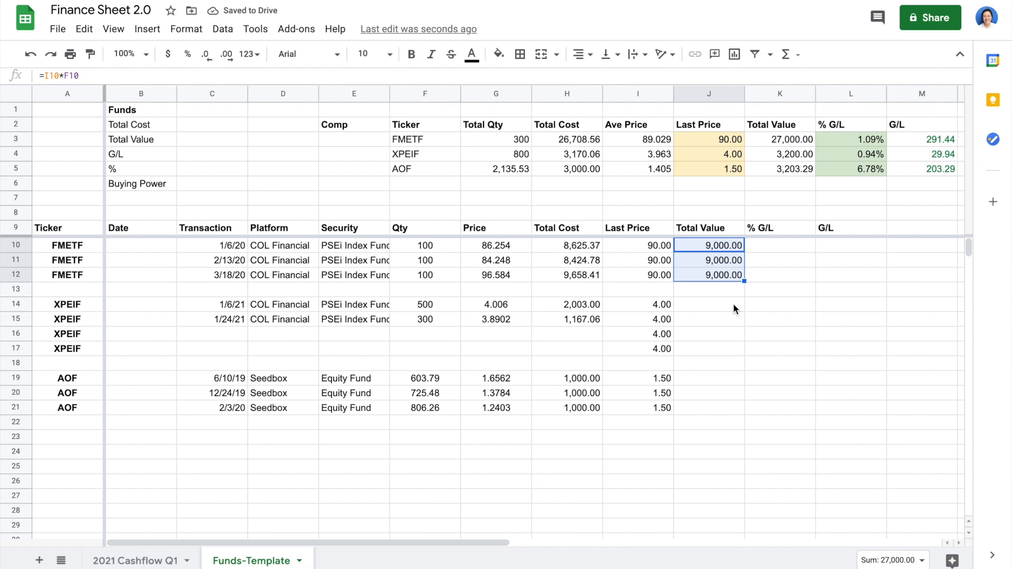
Calculate the XPEIF transactions' Total Value with =I14*F14 and copy the formula down through row 17.
click(732, 303)
text(=)
key(Return)
click(727, 307)
drag(743, 310, 744, 349)
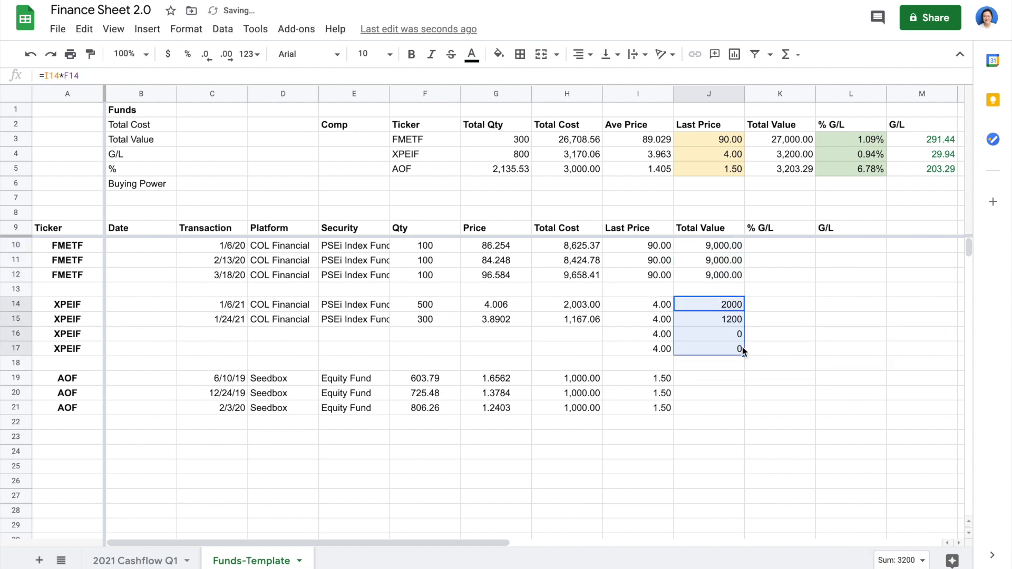
Calculate the AOF transactions' Total Value with =I19*F19 and copy the formula down through row 21.
click(739, 377)
text(=I19*F19)
key(Return)
click(735, 381)
drag(745, 414, 744, 413)
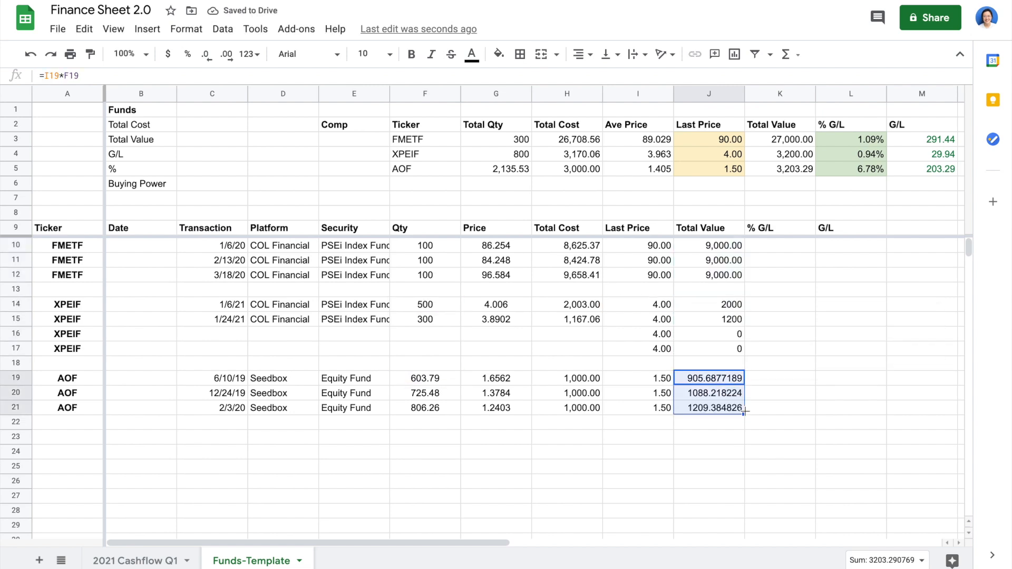
Format the transaction table's Total Value column as numbers with two decimals.
key(super+shift+Up)
key(super+shift+Up)
key(super+shift+Up)
key(super+shift+Up)
key(super+shift+Up)
click(737, 410)
key(super+shift+Up)
key(super+shift+Up)
key(super+shift+Up)
key(super+shift+Up)
key(super+shift+Up)
click(250, 54)
click(316, 136)
Add a conditional format to the transaction % G/L cells K10:K21 that fills values greater than 0 light green.
key(Right)
scroll(878, 157, right, 3)
drag(633, 247, 636, 405)
right_click(636, 406)
click(733, 538)
click(864, 246)
click(937, 302)
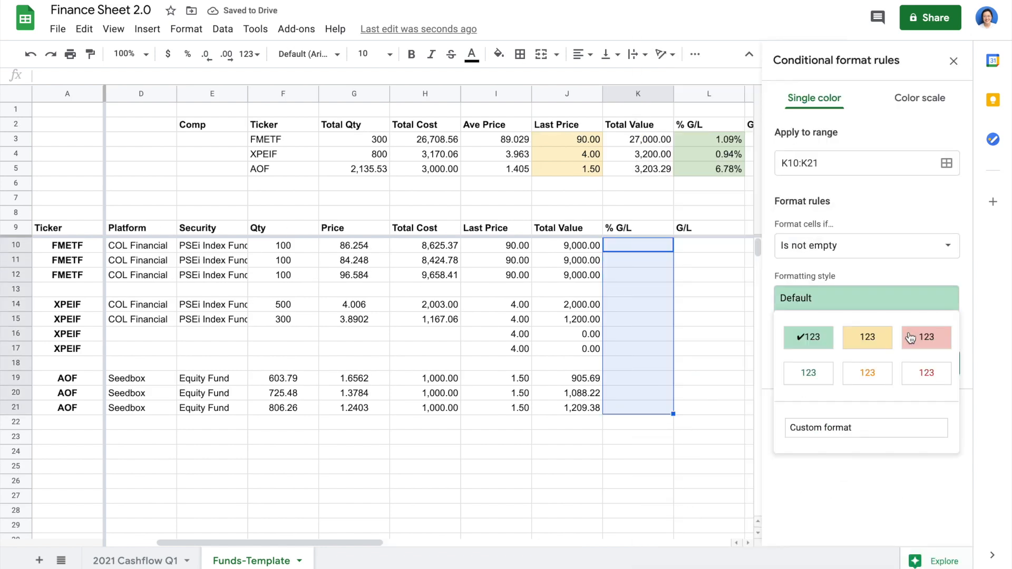
click(867, 246)
click(829, 471)
click(833, 275)
text(0)
click(902, 360)
click(822, 179)
click(929, 400)
Add a second rule to K10:K21 that fills values less than 0 light red.
click(852, 154)
click(867, 246)
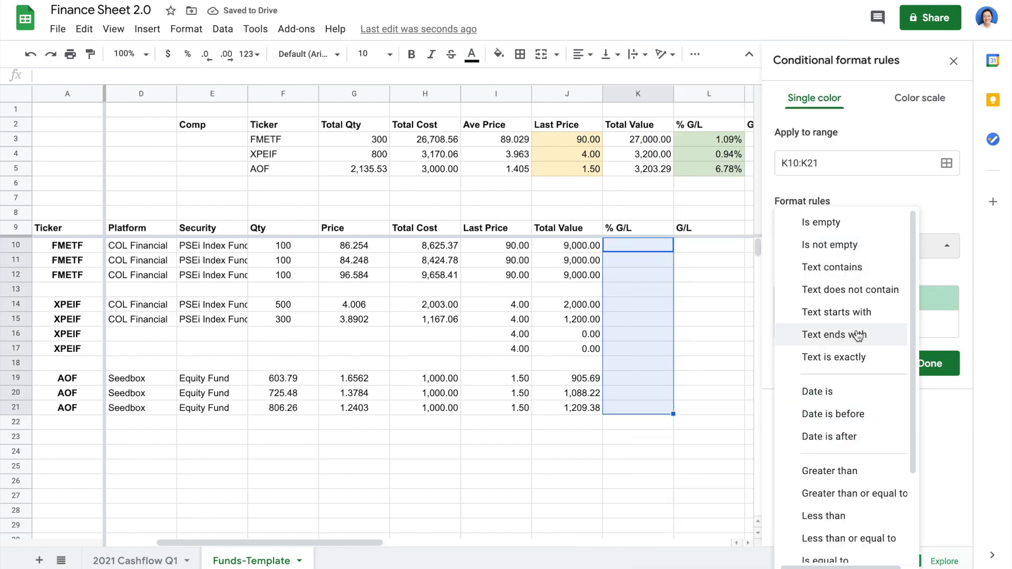
click(827, 516)
click(843, 276)
text(0)
click(901, 361)
click(774, 179)
click(929, 400)
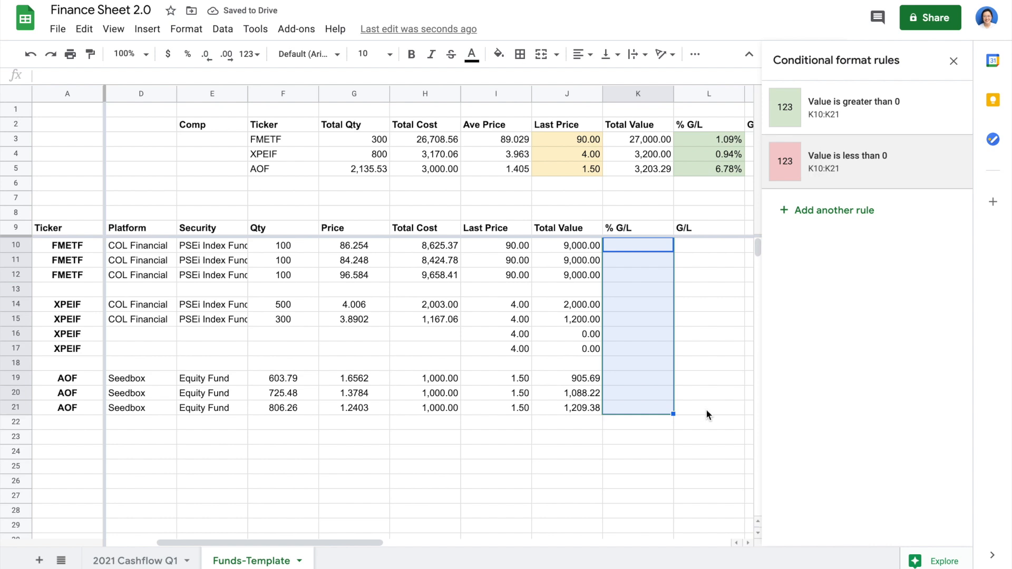
Add a conditional format to the transaction G/L cells L10:L21 that shows values greater than 0 in green text.
drag(706, 409, 717, 244)
click(820, 103)
click(867, 246)
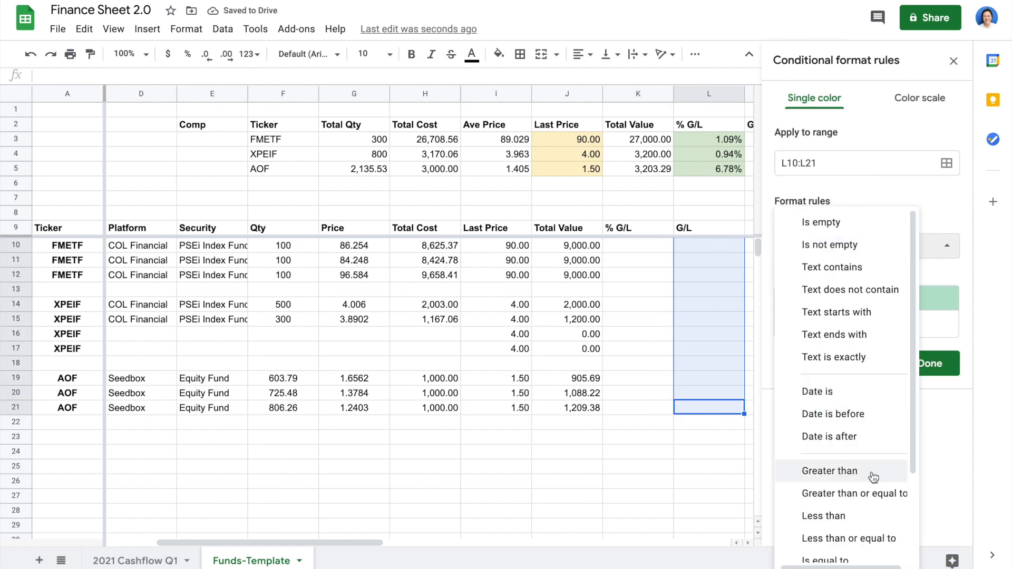
click(829, 471)
click(833, 276)
text(0)
click(927, 398)
Add a second rule to L10:L21 that shows values less than 0 in red text.
click(853, 154)
click(867, 246)
click(843, 516)
text(0)
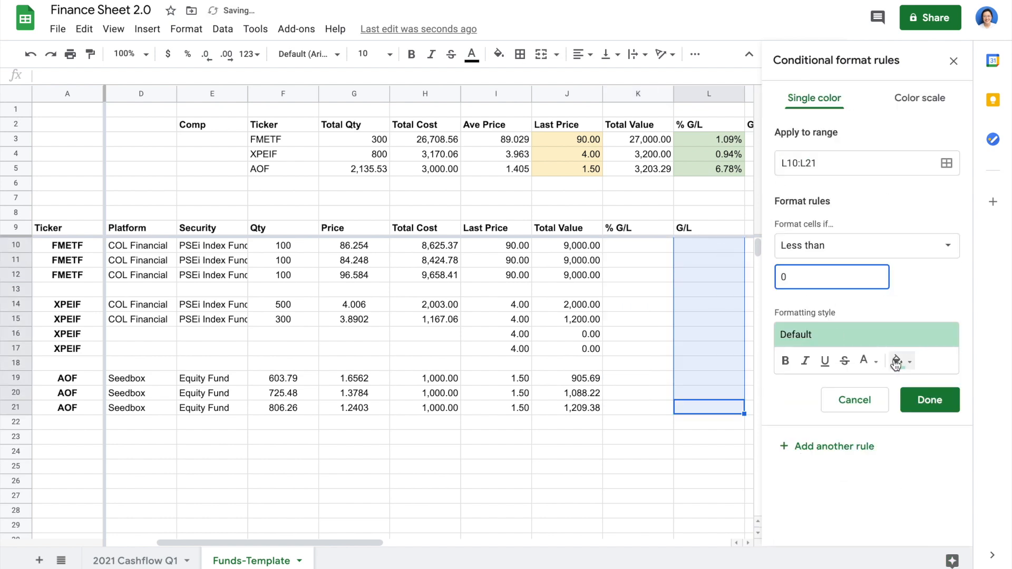
click(900, 362)
click(929, 400)
click(953, 61)
Calculate the first FMETF transaction's % G/L from total value and total cost with =J10/H10-1.
click(637, 245)
text(=)
click(568, 248)
text(/)
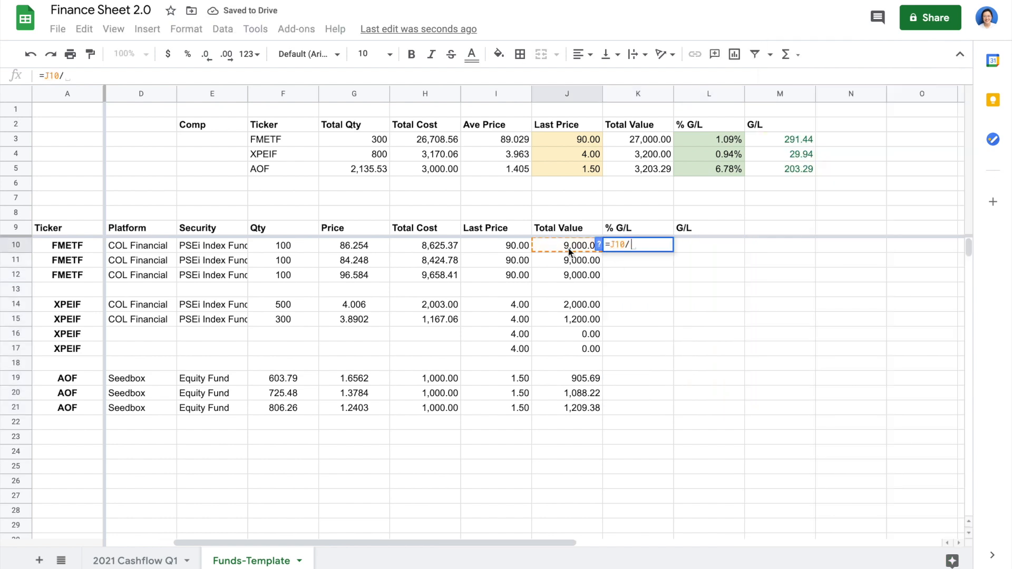
click(432, 249)
text(-1)
key(Return)
Format K10 as a percentage, copy its formula down through row 21, and clear the % G/L cells in blank rows 18 and 13.
click(628, 249)
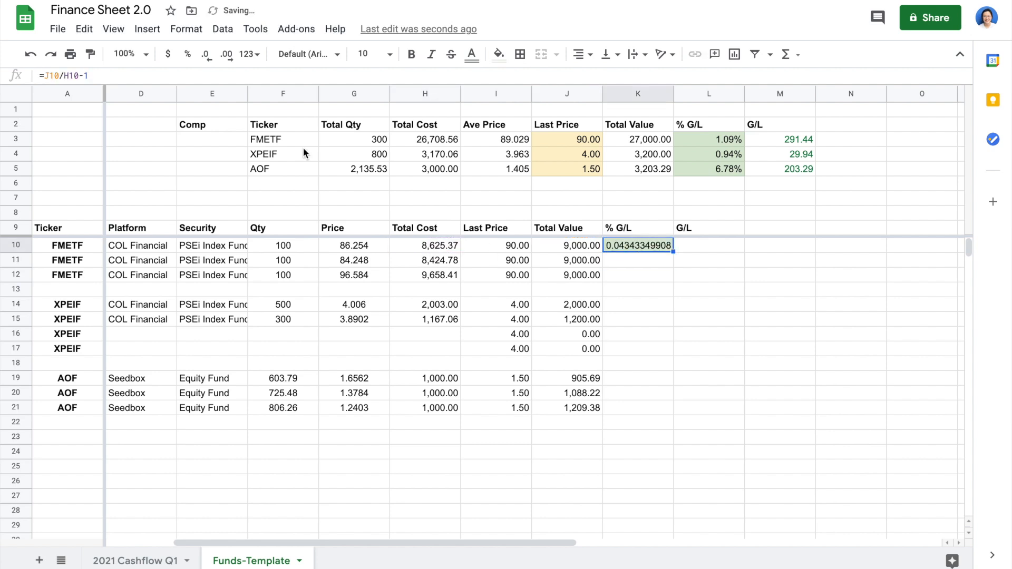
click(188, 55)
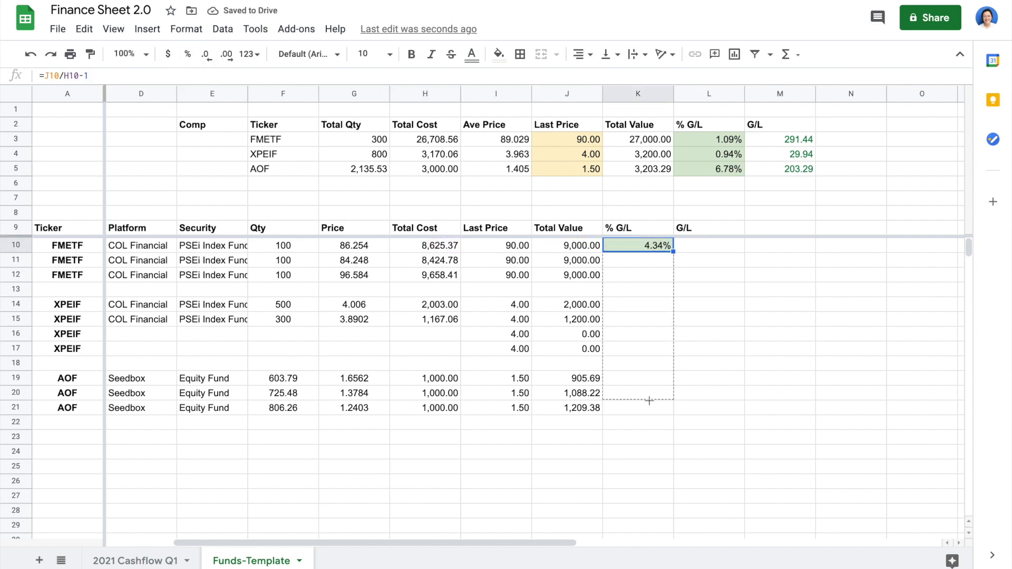
drag(649, 401, 639, 409)
click(630, 364)
key(Delete)
click(643, 291)
key(Delete)
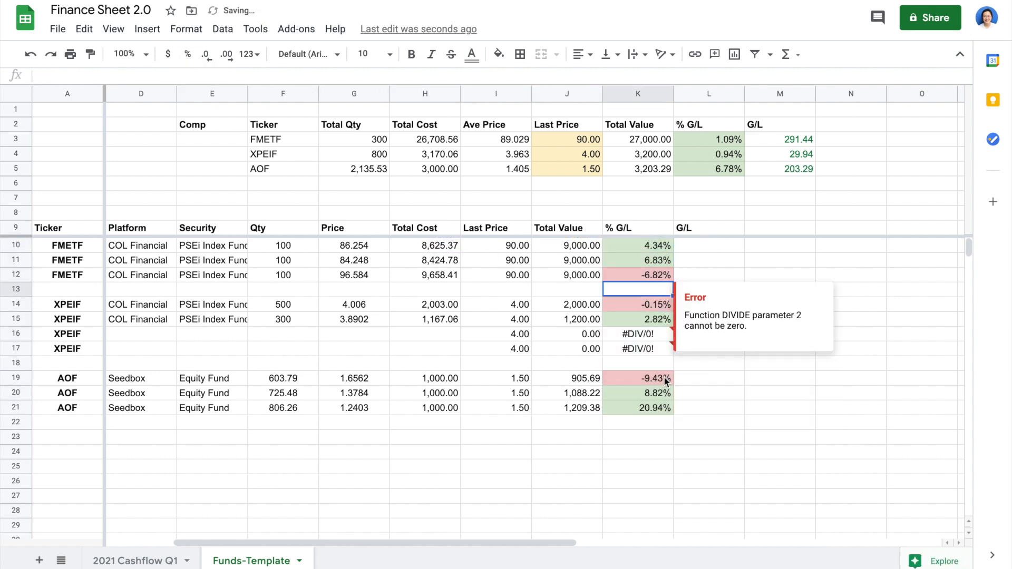
Calculate the first FMETF transaction's G/L as total value minus total cost with =J10-H10.
click(710, 379)
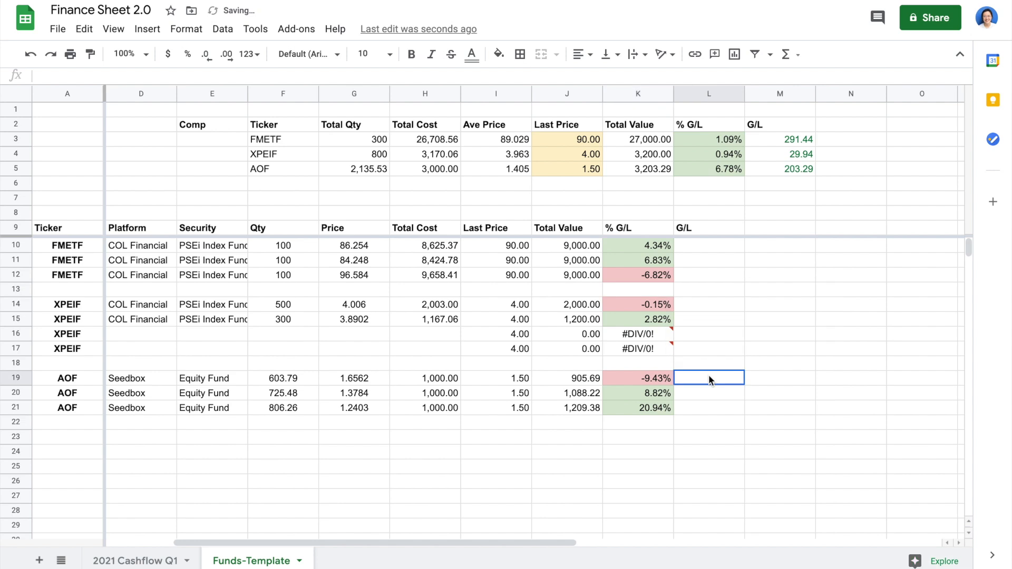
click(700, 244)
click(803, 138)
click(726, 246)
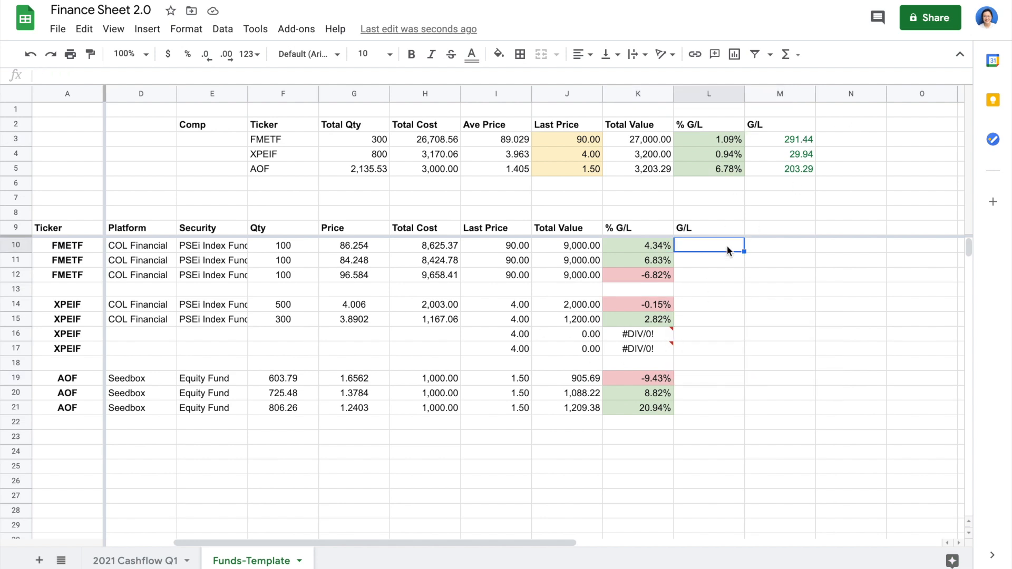
text(=)
click(580, 246)
text(-)
click(426, 245)
key(Return)
Copy the G/L formula down through row 21 and clear the G/L cells in blank rows 18 and 13.
click(742, 250)
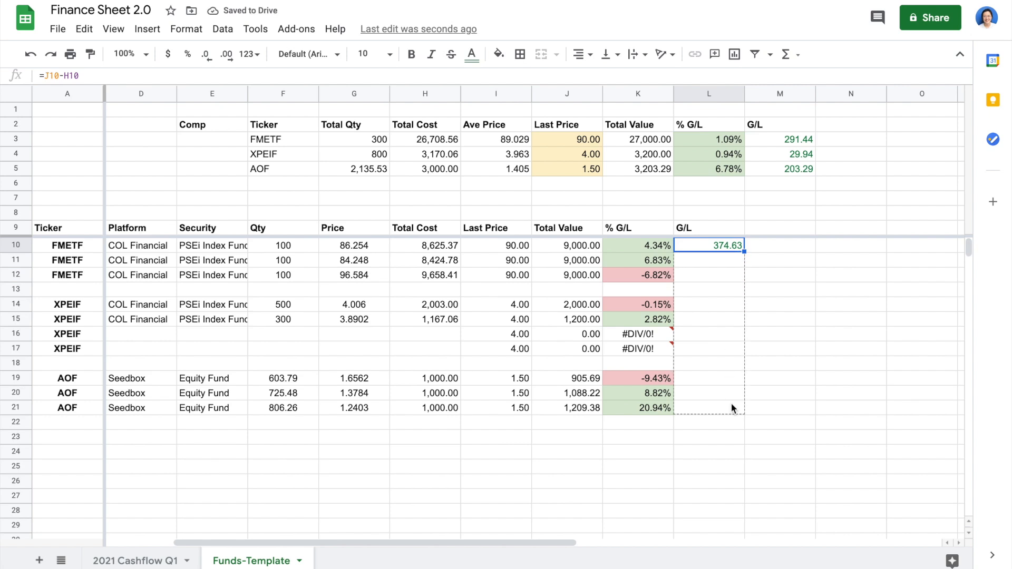
drag(731, 407, 731, 408)
click(732, 363)
key(Delete)
click(732, 289)
key(Delete)
click(832, 319)
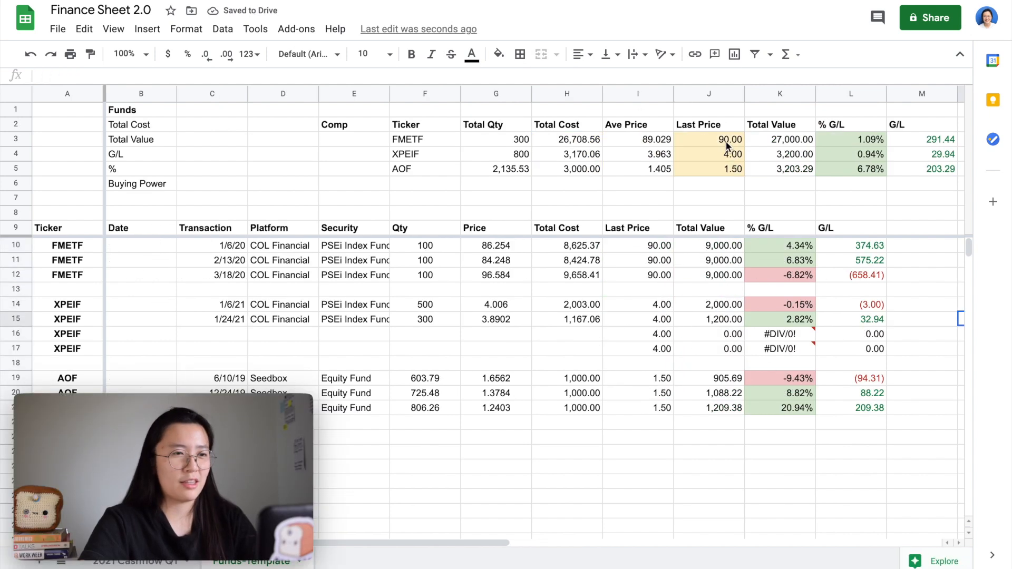
Change FMETF's Last Price in the summary table to 95.
click(727, 140)
text(95)
key(Return)
Change XPEIF's Last Price in the summary table to 5.
key(BackSpace)
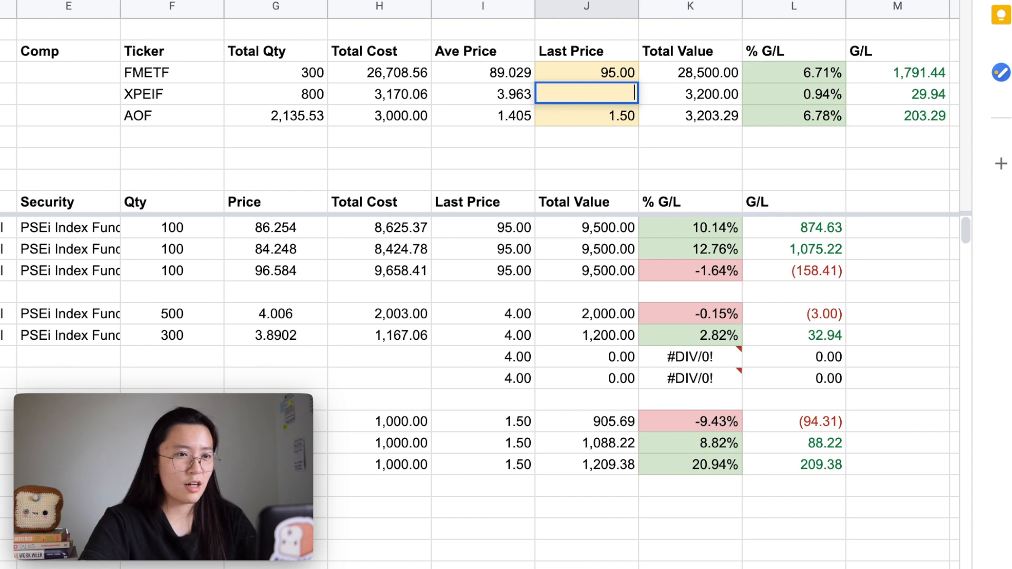
key(Escape)
text(5)
key(Return)
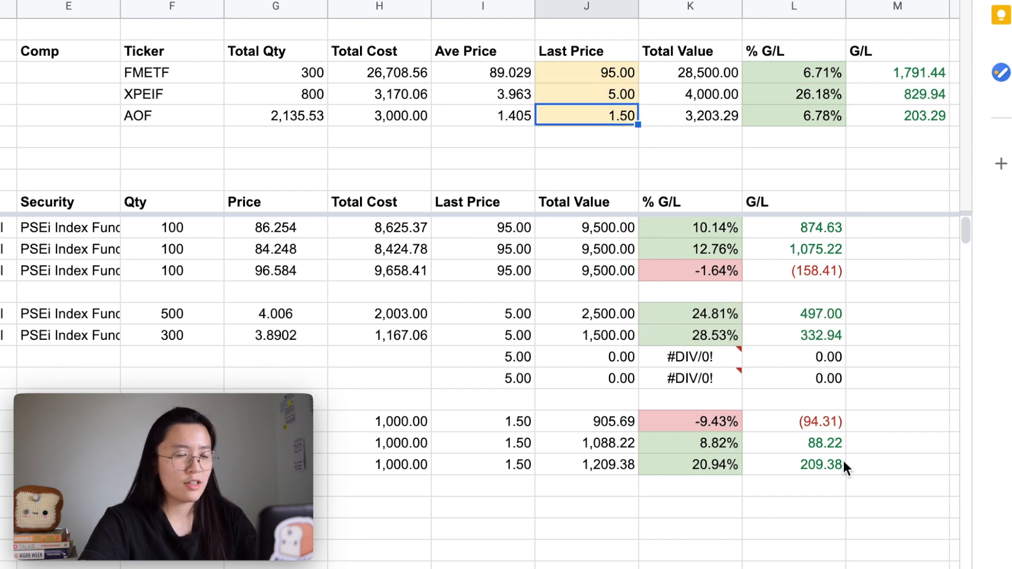
Change XPEIF's Last Price in the summary table to 3.
key(Up)
text(3)
key(Return)
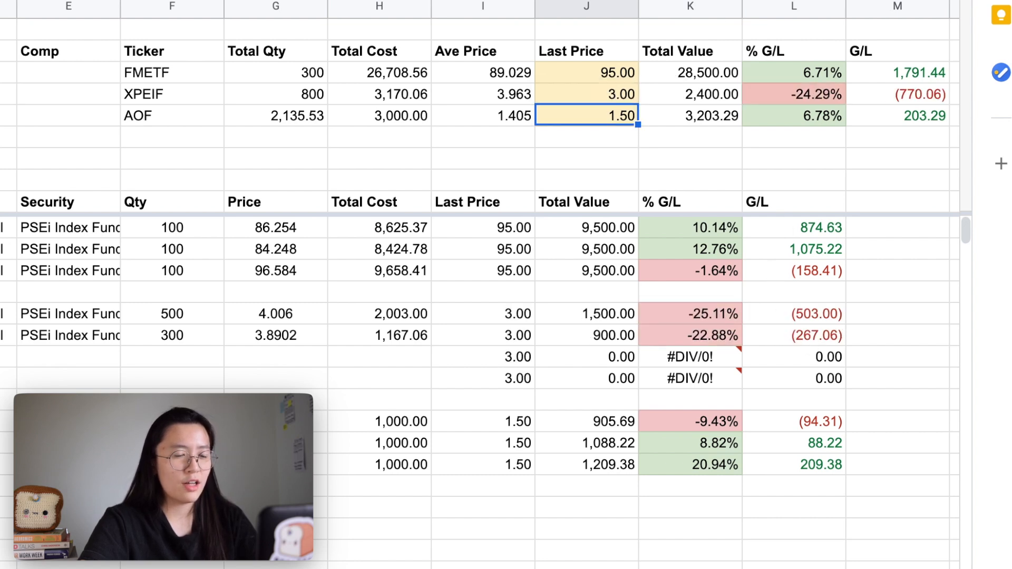
Undo the last three Last Price changes in the summary table.
key(ctrl+z)
key(ctrl+z)
key(ctrl+z)
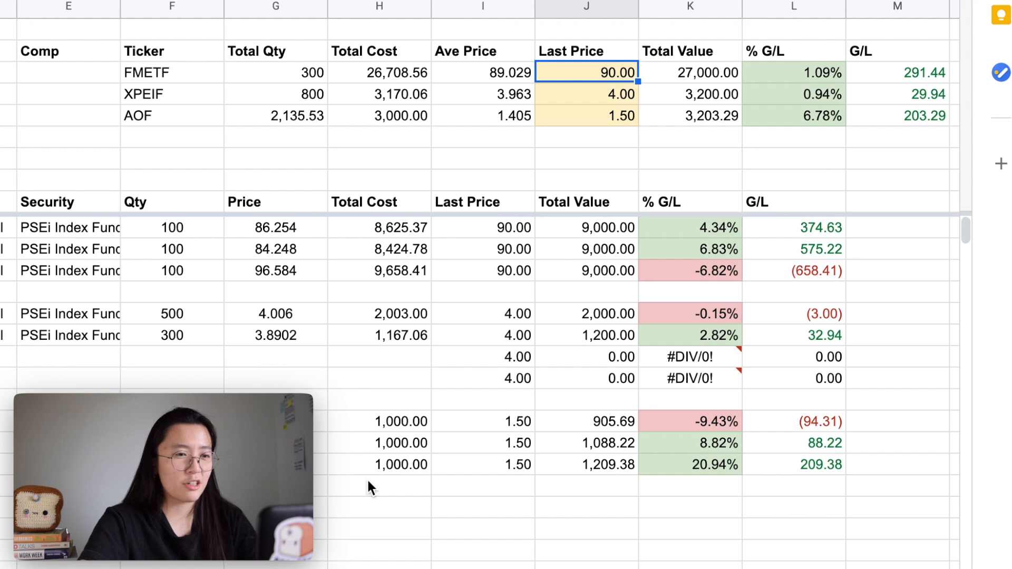
Calculate the overall Total Cost in C2 with =SUM(H3:H5,C6), adding the summary costs and the Buying Power cell.
click(82, 74)
click(195, 125)
text(=sum)
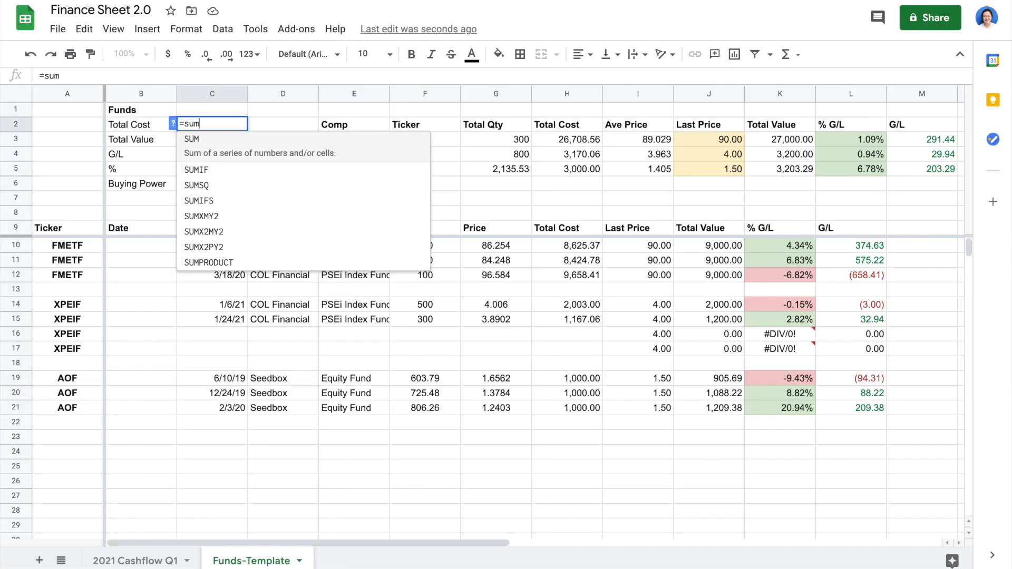
key(Tab)
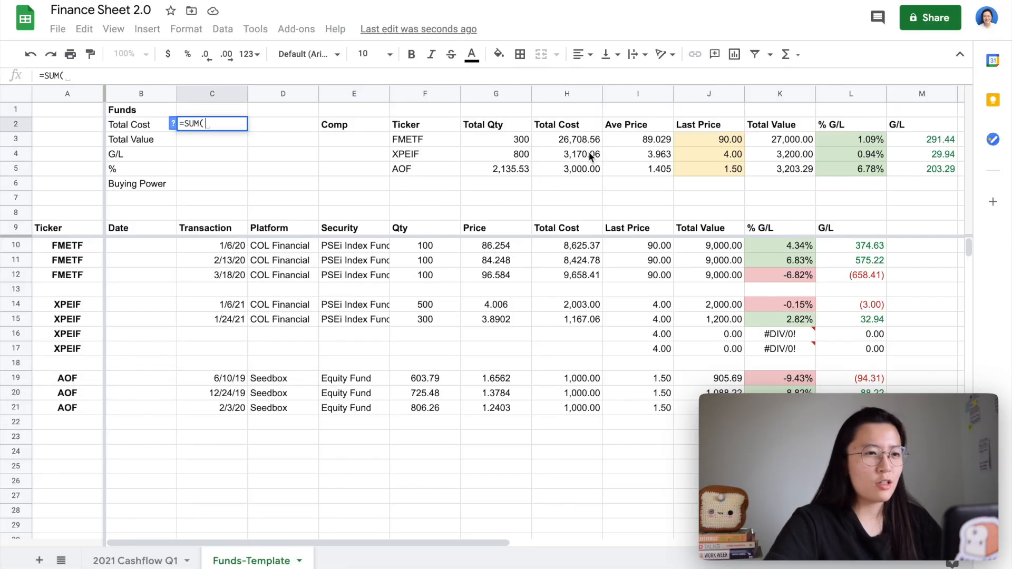
drag(569, 138, 568, 169)
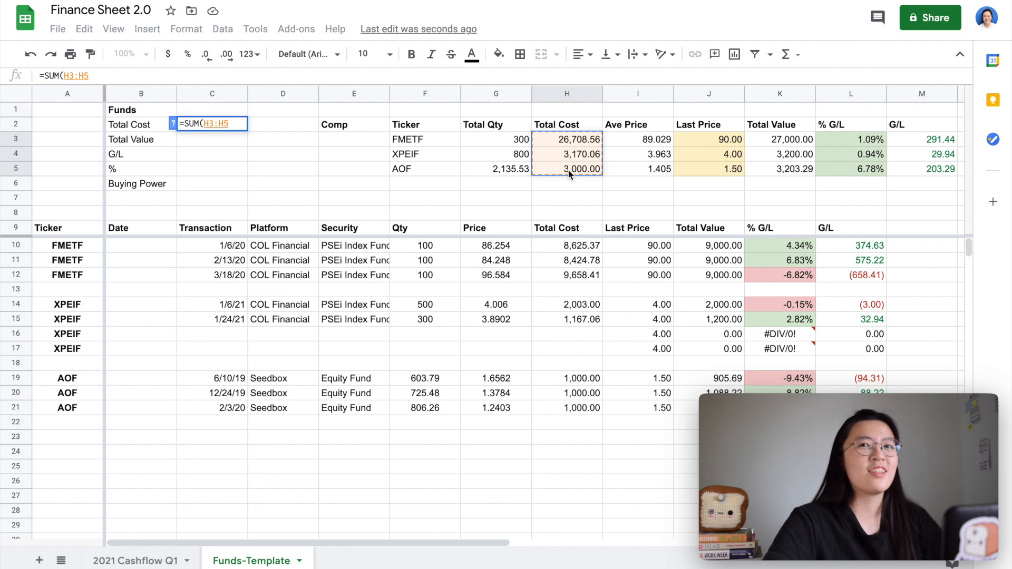
text(,)
key(Down)
key(Down)
key(Down)
key(Down)
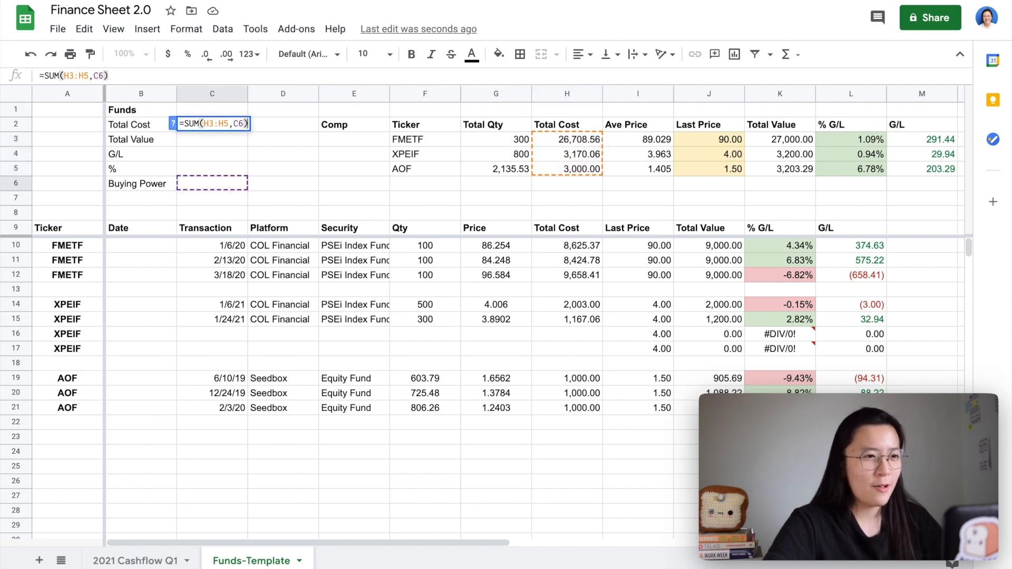
key(Return)
Calculate the overall Total Value in C3 with =SUM(K3:K5,C6), including the Buying Power cell.
text(=sum)
key(Tab)
drag(790, 140, 795, 167)
text(,)
key(Down)
key(Down)
key(Down)
text())
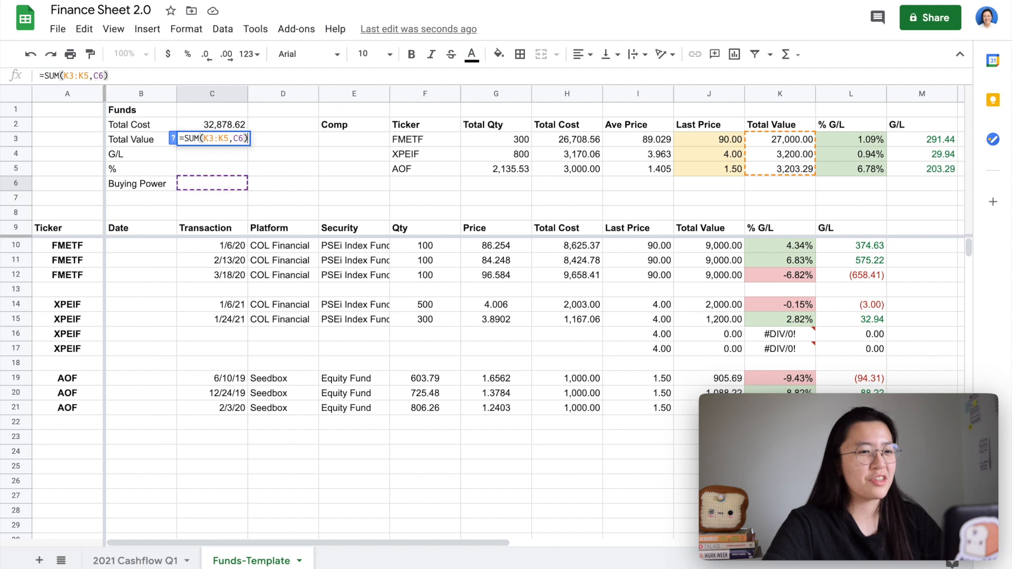
key(Return)
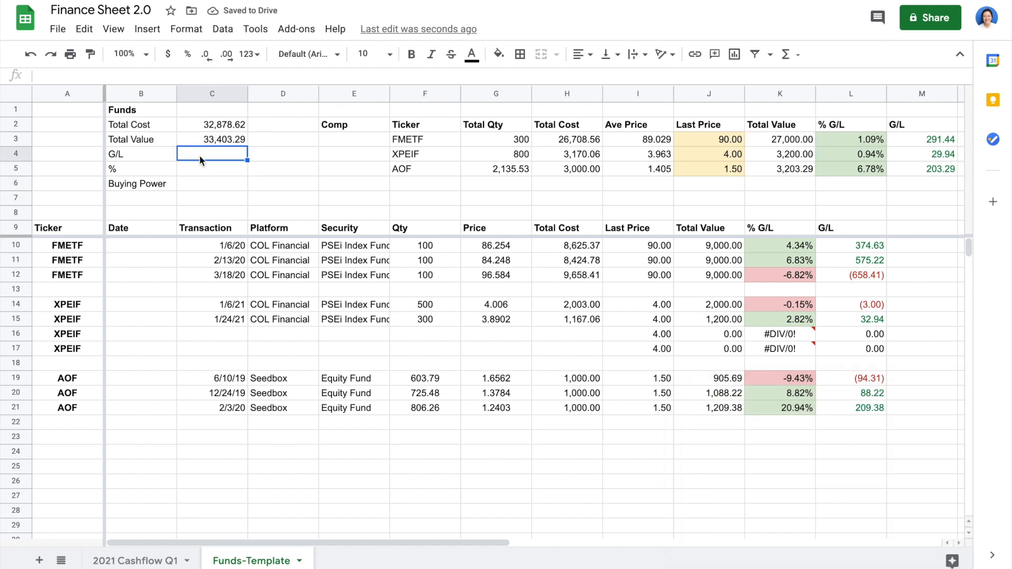
Enter =C3/C2-1 in the G/L cell C4 and format it as a percentage.
text(=)
click(196, 144)
text(/)
click(211, 125)
text(-1)
key(Return)
key(Up)
click(187, 54)
Enter =C3-C2 in the % cell C5 and set Buying Power to 100.
key(Down)
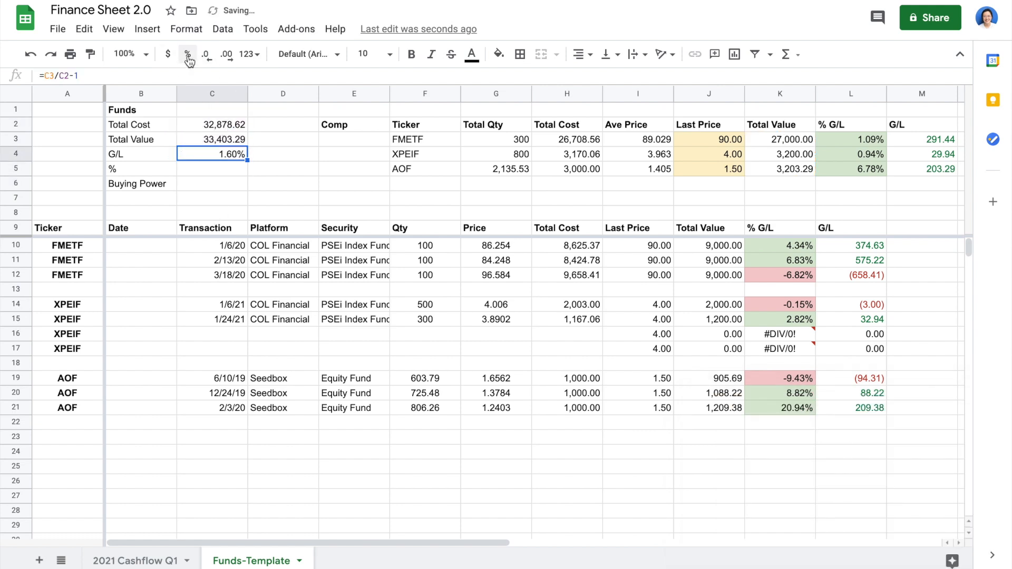
text(=C3-C2)
key(Return)
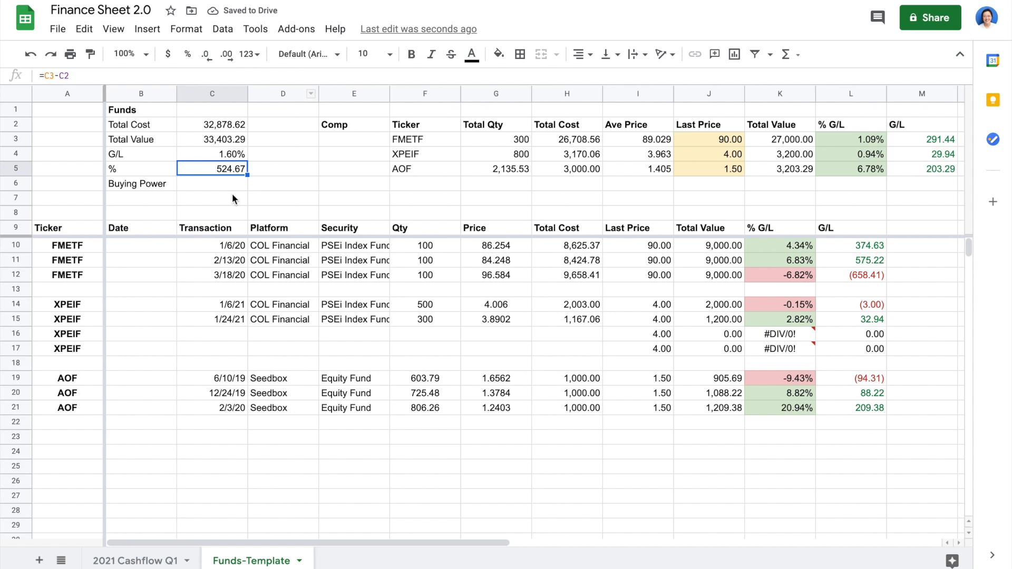
text(100)
key(Return)
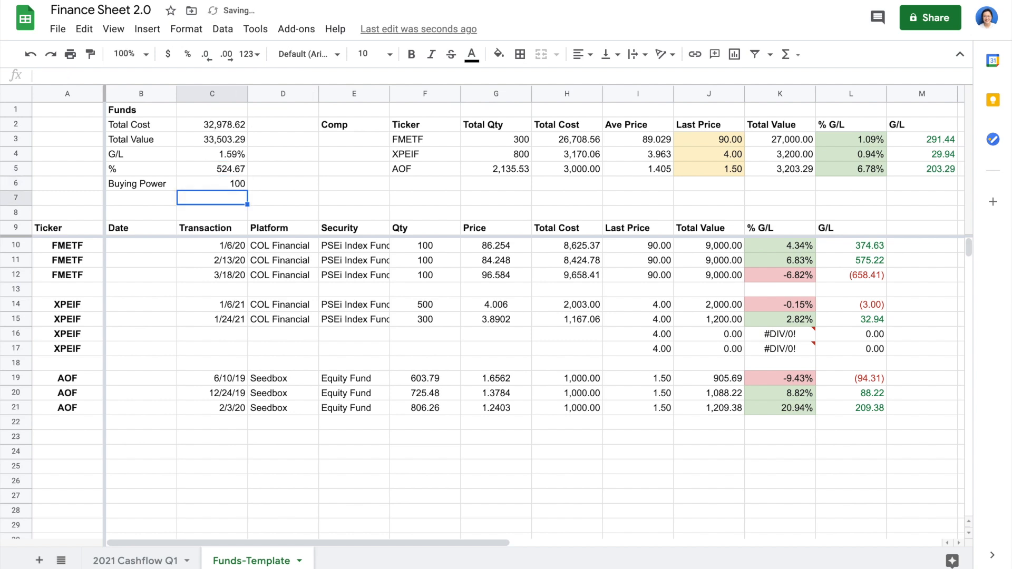
click(223, 153)
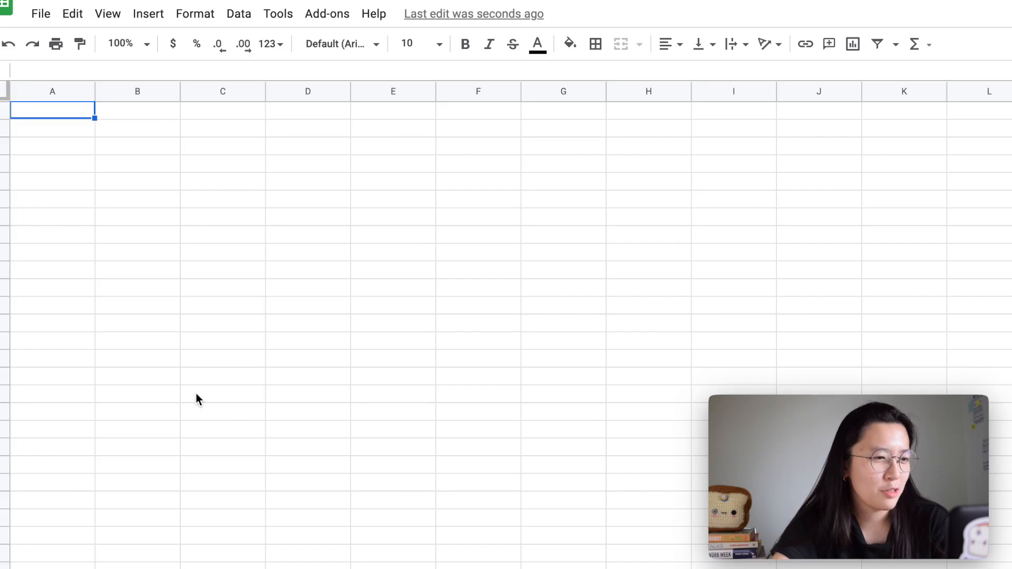
List the months January to December down column B from B6, removing the extra January below December.
click(154, 228)
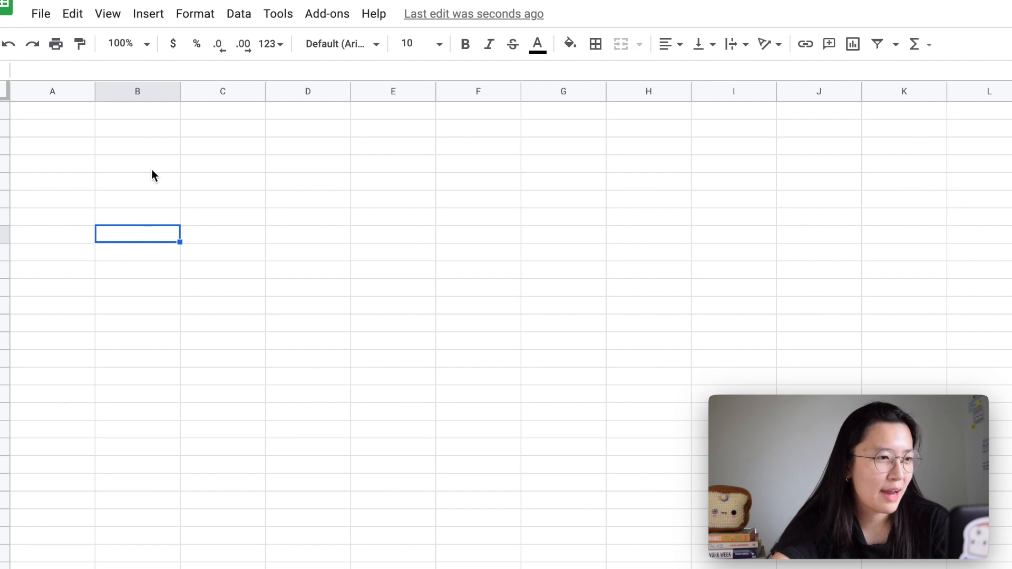
click(161, 201)
text(January)
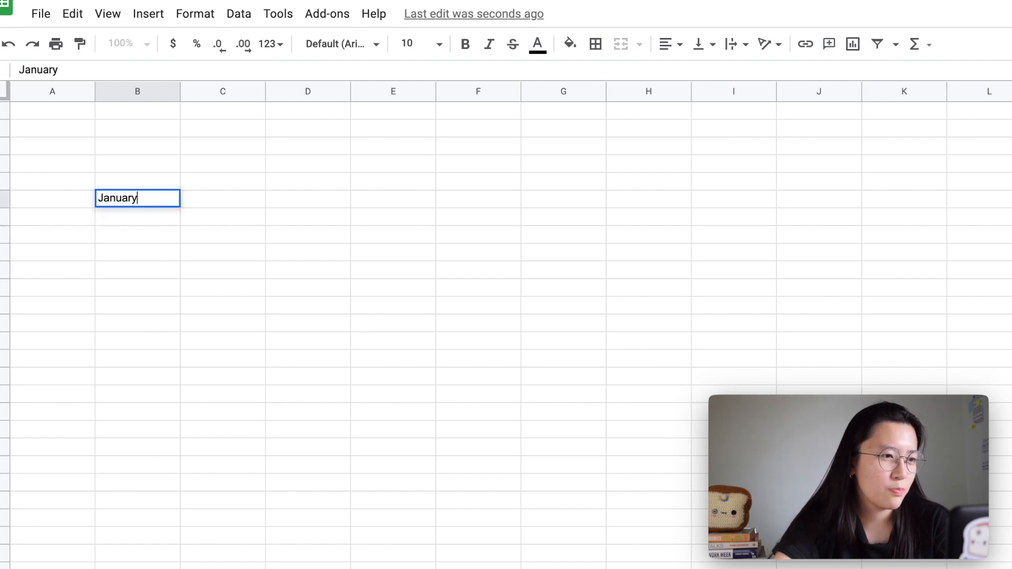
key(Return)
click(159, 200)
drag(180, 207, 140, 414)
click(144, 414)
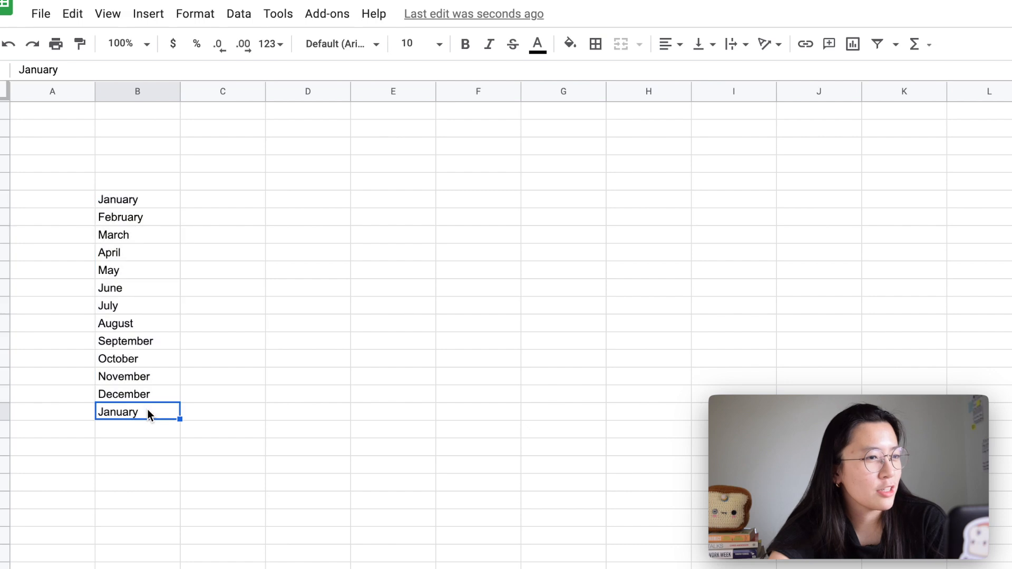
key(Delete)
Create the year headers 2021 to 2025 in C5:G5, using a formula that adds 1 to the previous year.
click(241, 182)
text(2021)
click(315, 180)
text(=)
click(235, 182)
text(+1)
key(Return)
click(307, 184)
drag(350, 189, 563, 187)
click(478, 233)
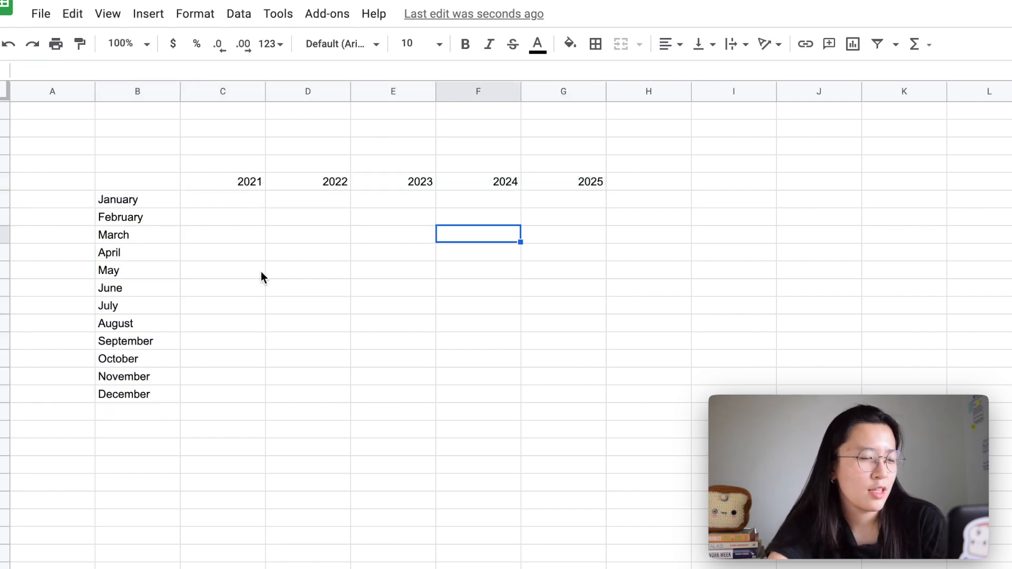
Add the row labels Year Contribution and Total Contribution in B19 and B20, below the months.
click(161, 429)
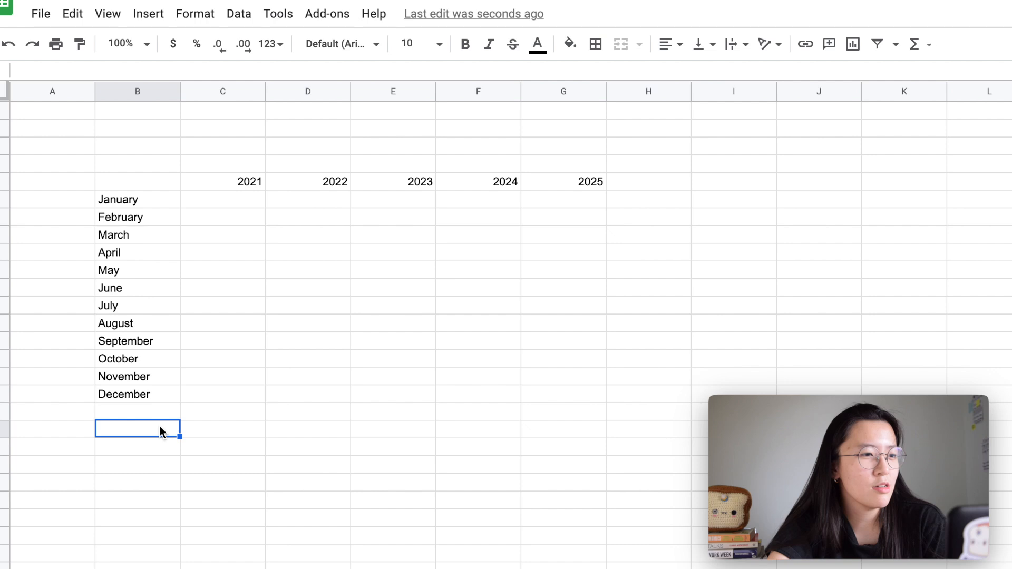
text(Year Contribution)
key(Return)
text(Total Contribution)
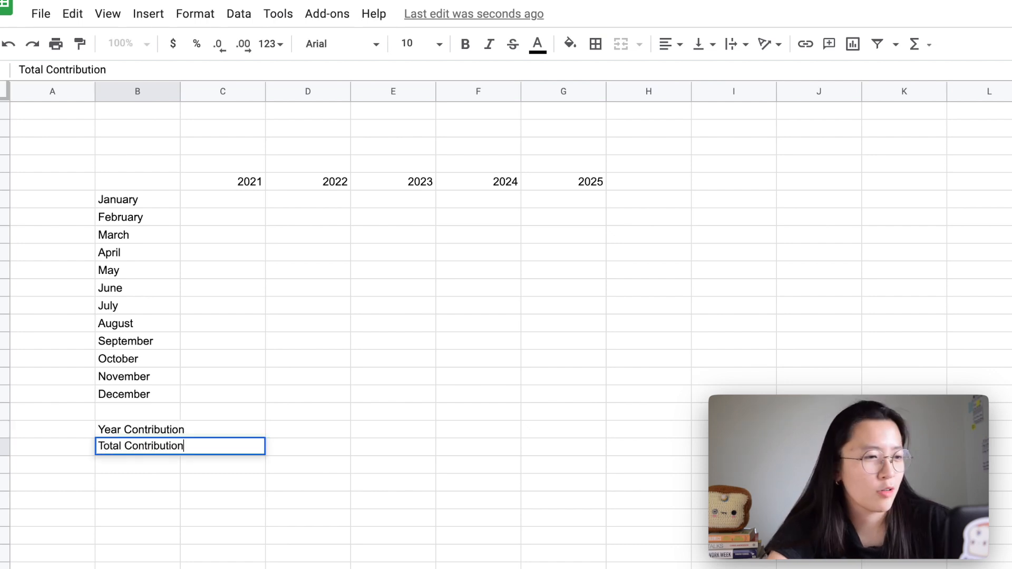
key(Return)
Add the row labels Dividend and % in B22 and B23 and Total Balance in B25.
key(Return)
text(Dividend)
key(Return)
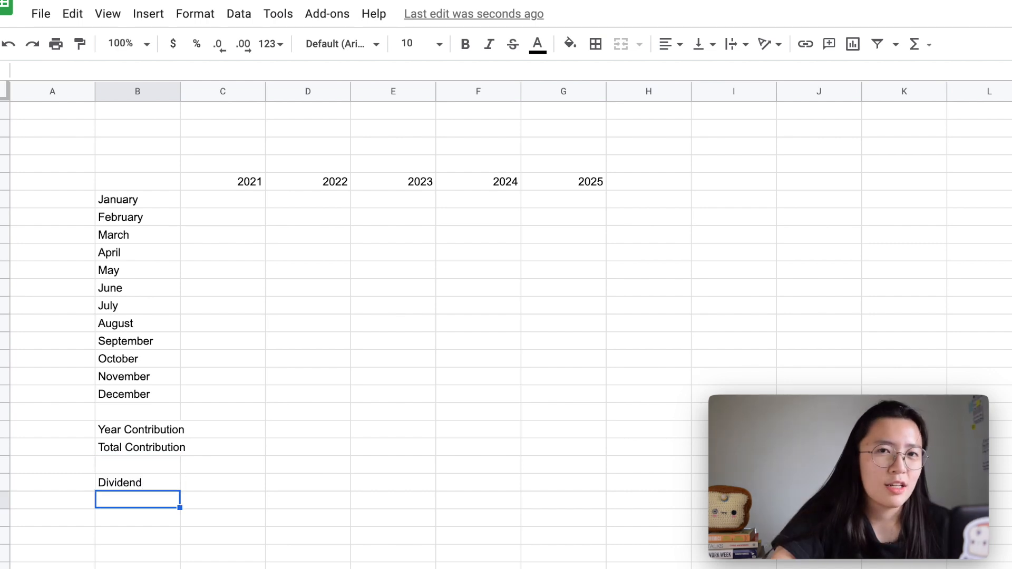
text(%)
key(Return)
key(Return)
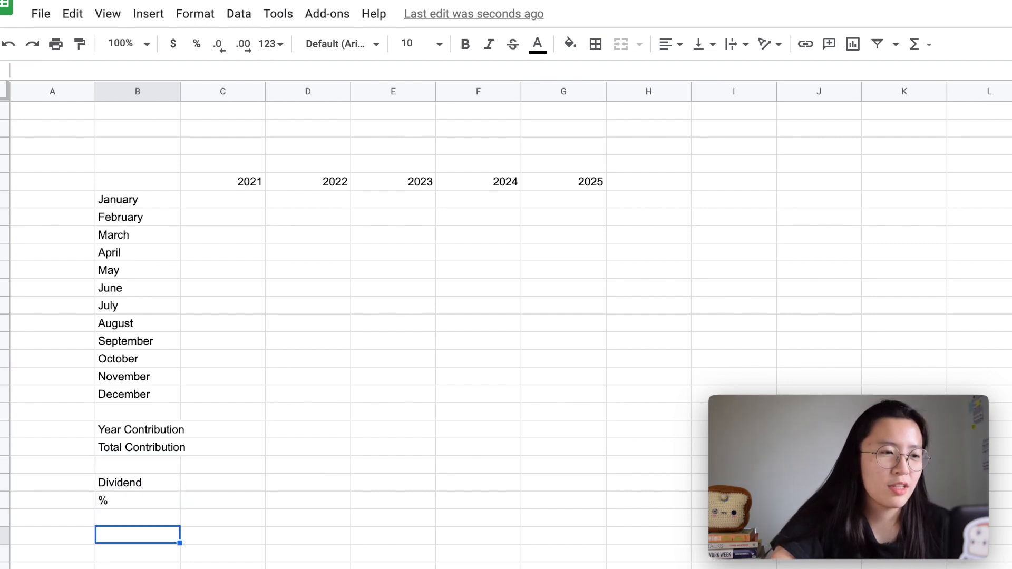
text(Total Balance)
click(314, 318)
Format C6:H25 as numbers with two decimals and select the % row's cells for 2021 to 2025.
click(229, 203)
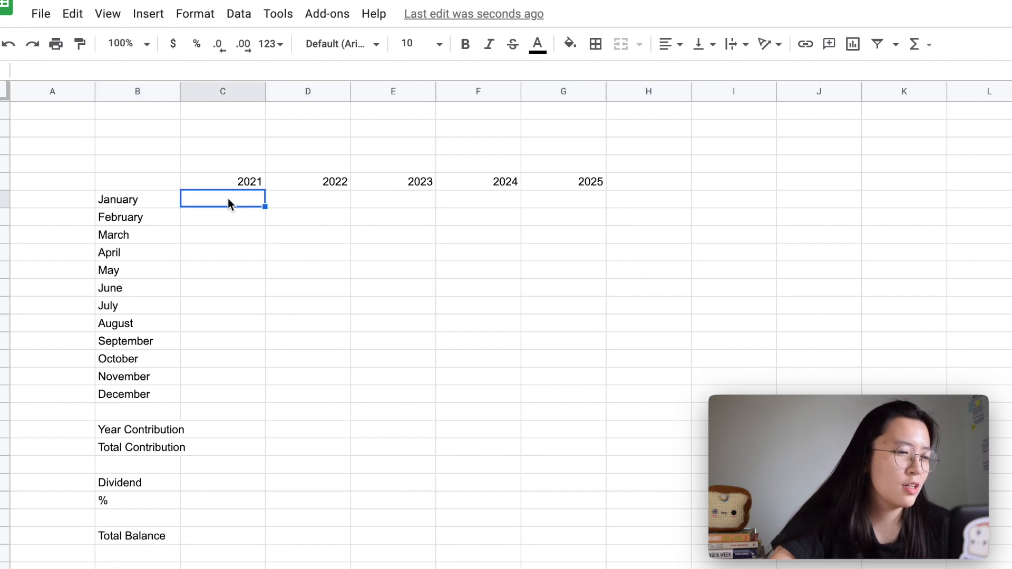
drag(675, 561, 675, 548)
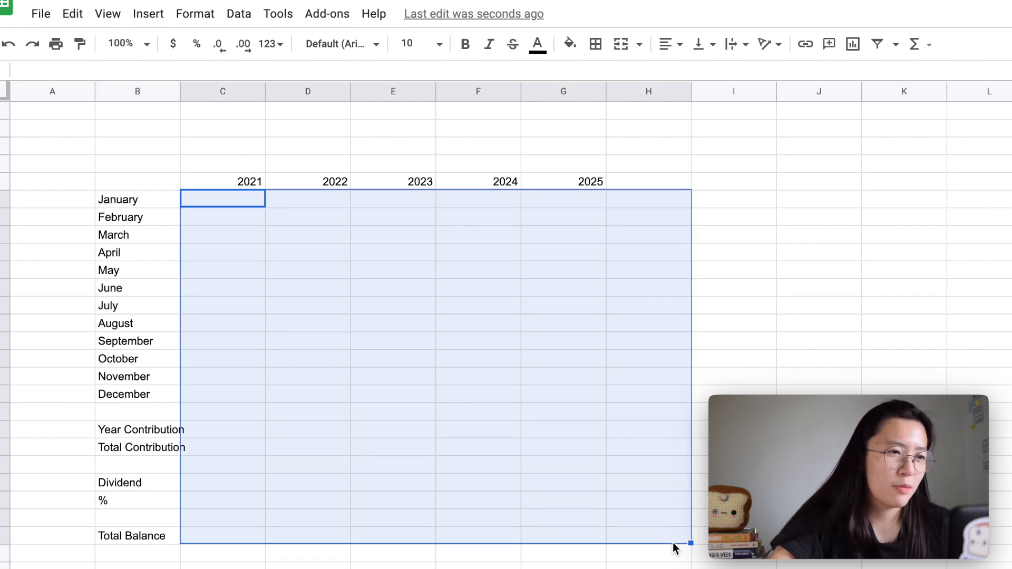
click(271, 44)
click(363, 274)
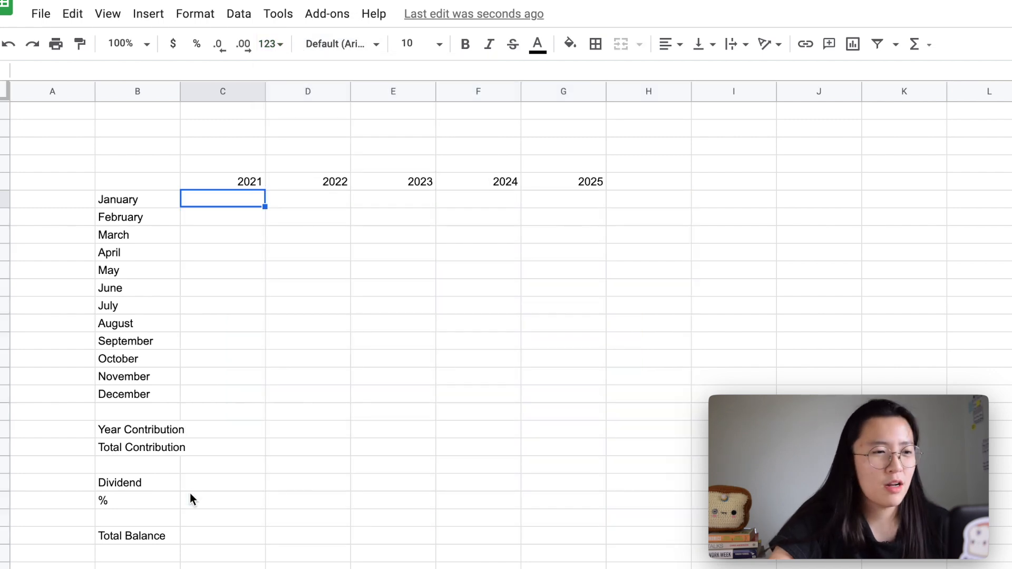
drag(195, 500, 560, 509)
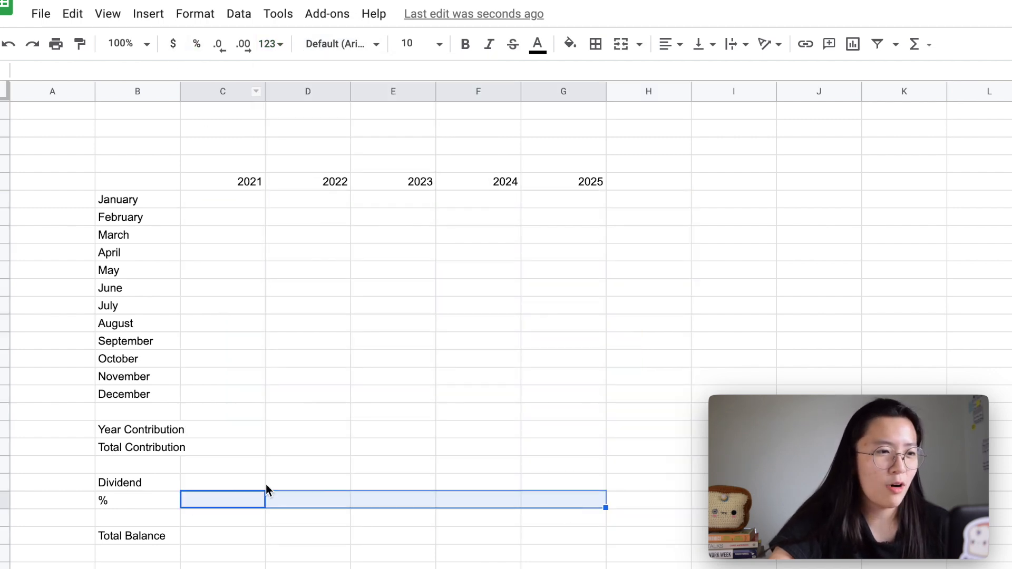
Calculate the 2021 Year Contribution as the sum of C6:C17 and copy the formula across to 2025.
click(234, 428)
text(=sum)
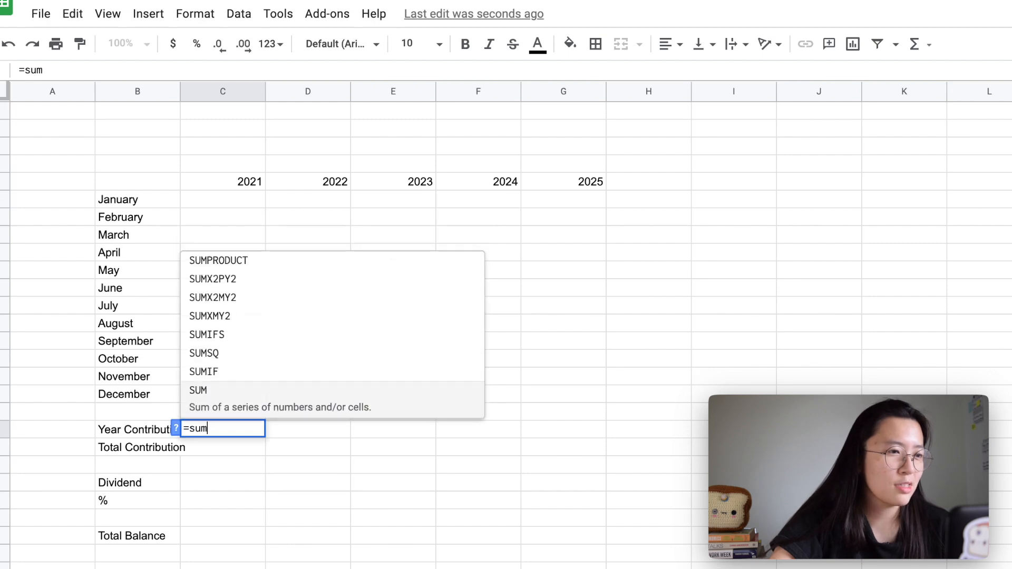
click(225, 409)
click(204, 201)
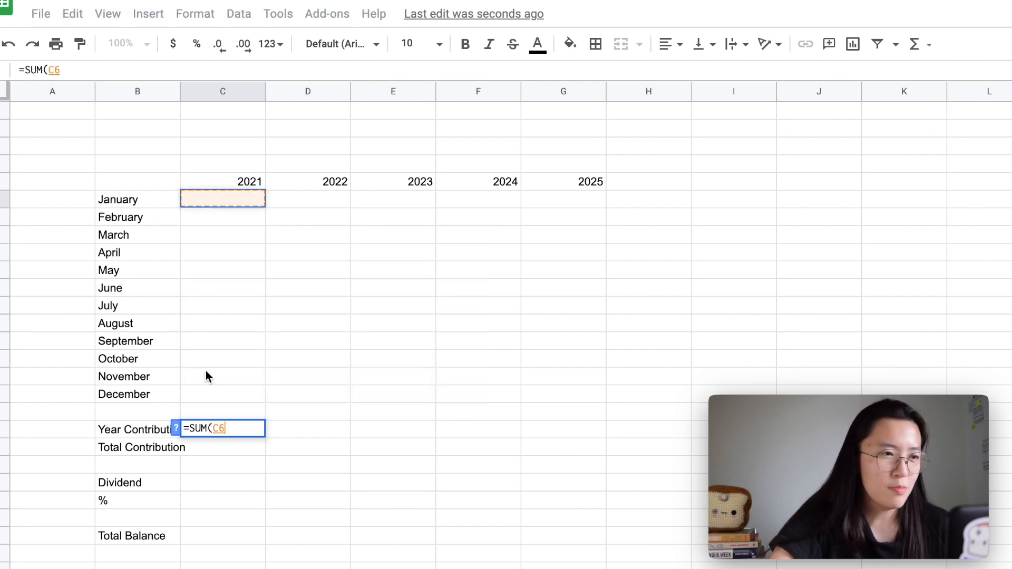
shift+click(205, 392)
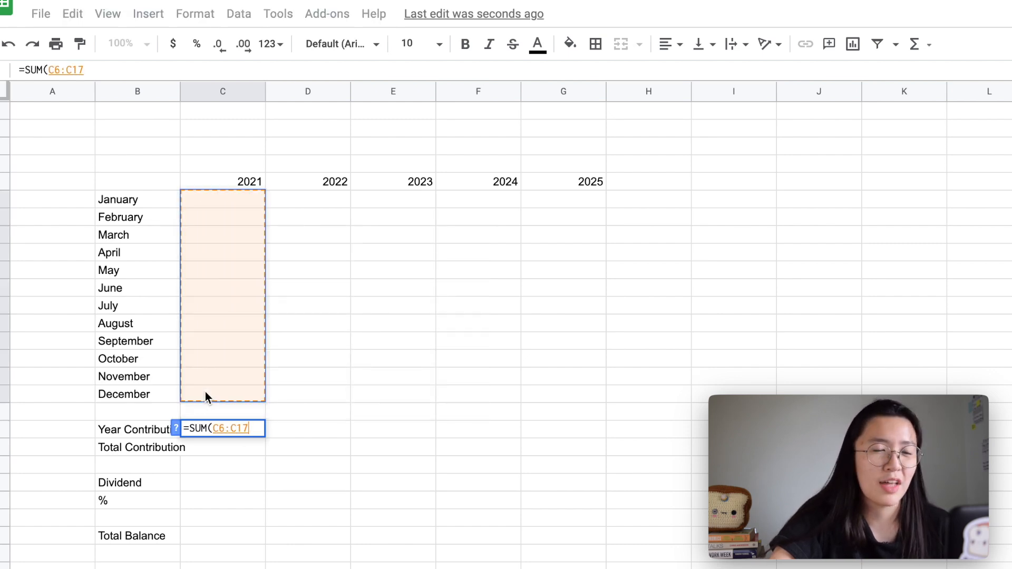
key(Return)
click(222, 429)
drag(265, 436, 471, 422)
drag(416, 369, 476, 379)
Set the 2021 Total Contribution in C20 equal to that year's Year Contribution.
click(211, 390)
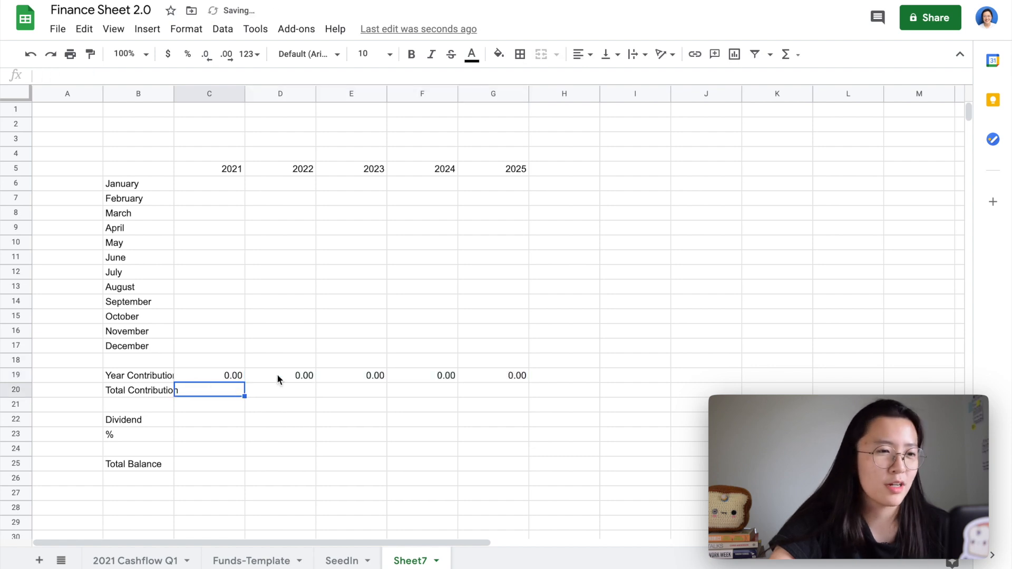
text(=)
click(232, 376)
key(Return)
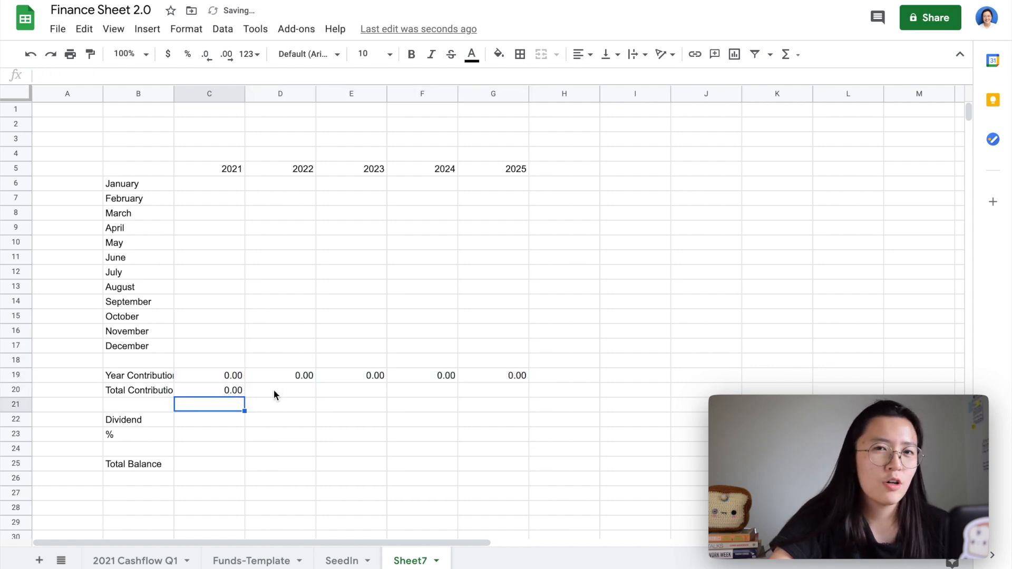
Calculate the 2022 Total Contribution in D20 as =C20+D19 and copy the running total across to 2025.
click(274, 388)
text(=)
click(229, 390)
text(+)
click(265, 376)
key(Return)
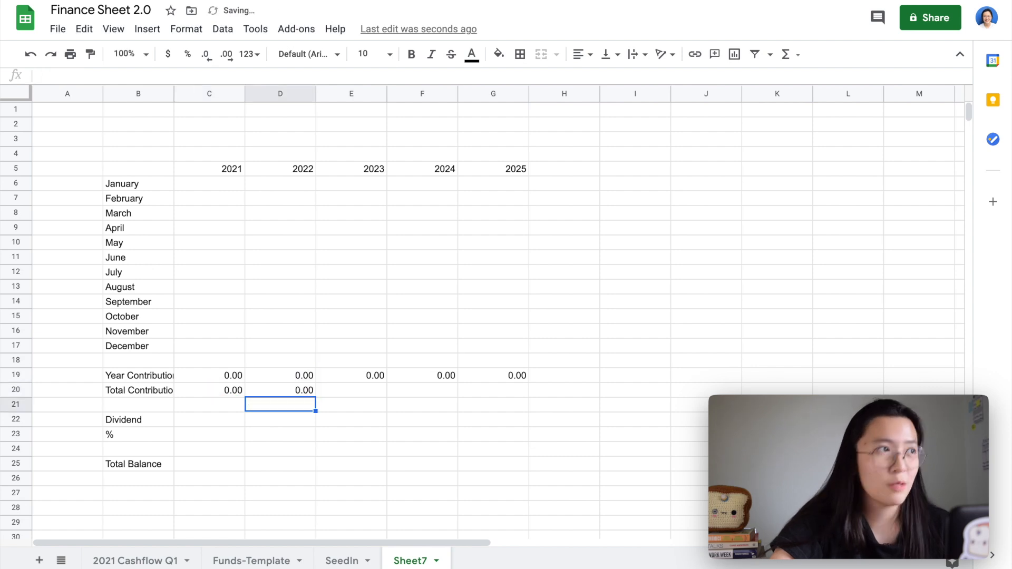
click(305, 393)
drag(316, 396, 474, 402)
Calculate the 2021 dividend percentage in C23 with =C22/C20, dividing Dividend by Total Contribution.
click(200, 437)
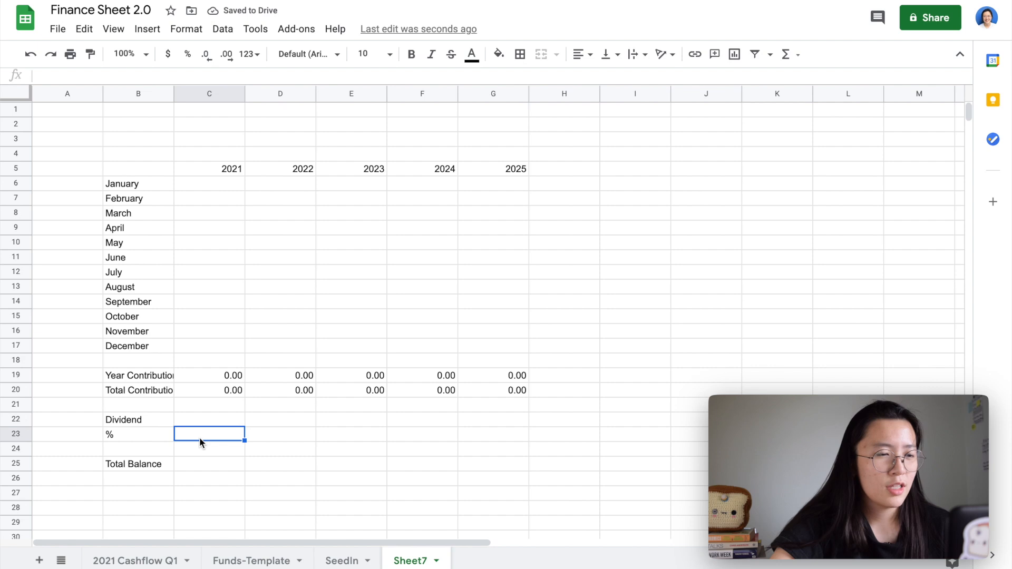
text(=)
click(195, 419)
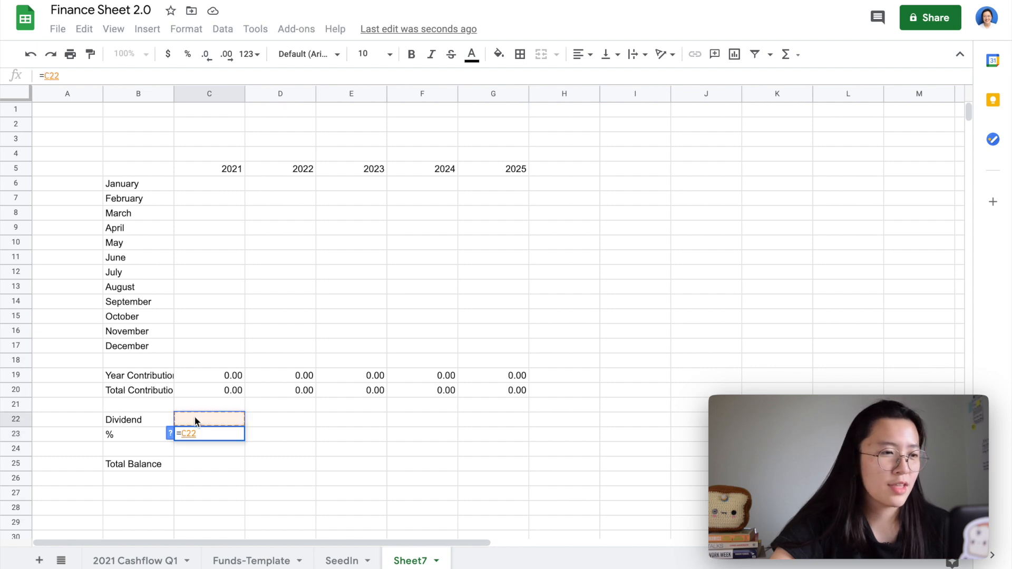
text(/)
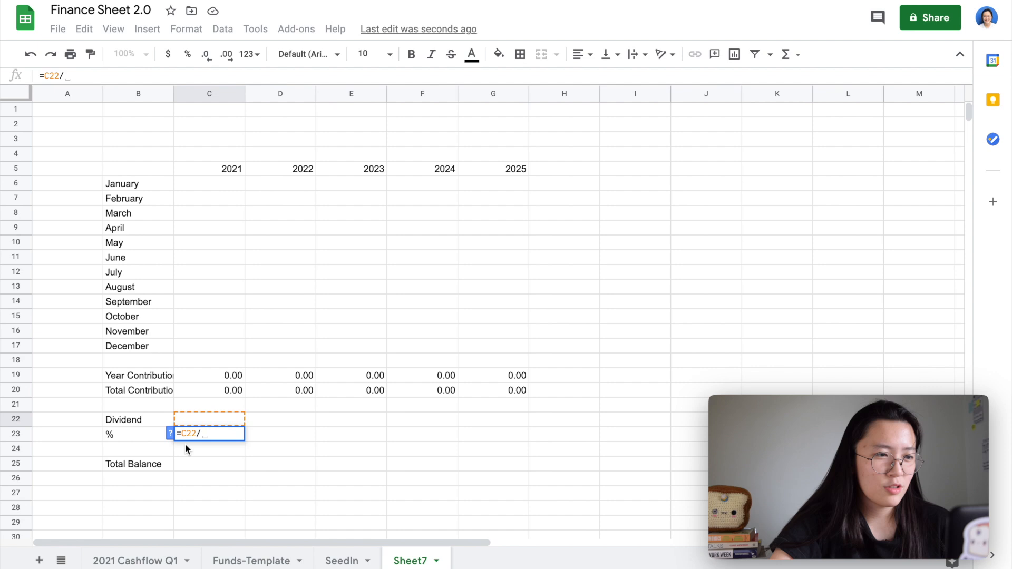
click(204, 390)
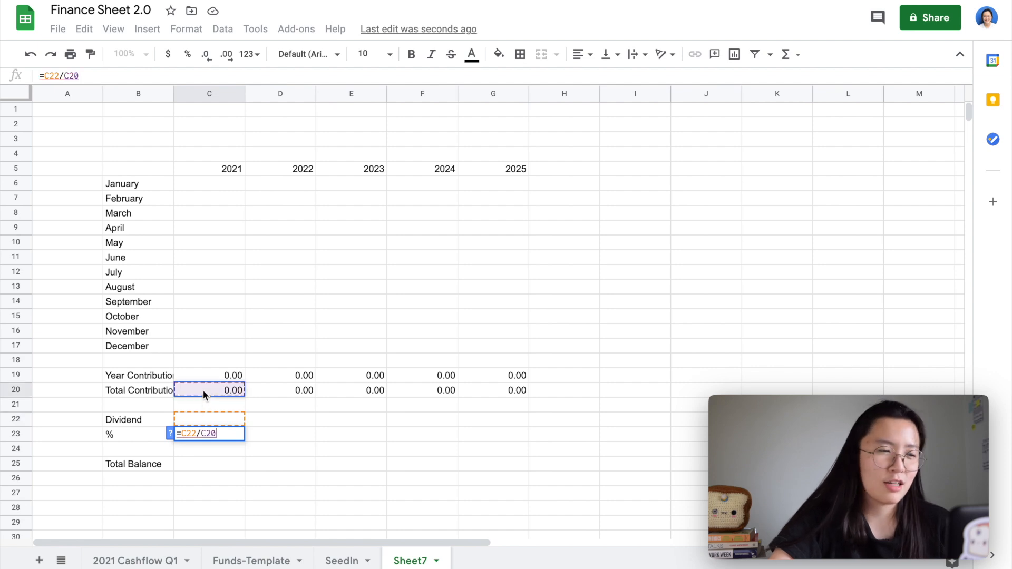
key(Return)
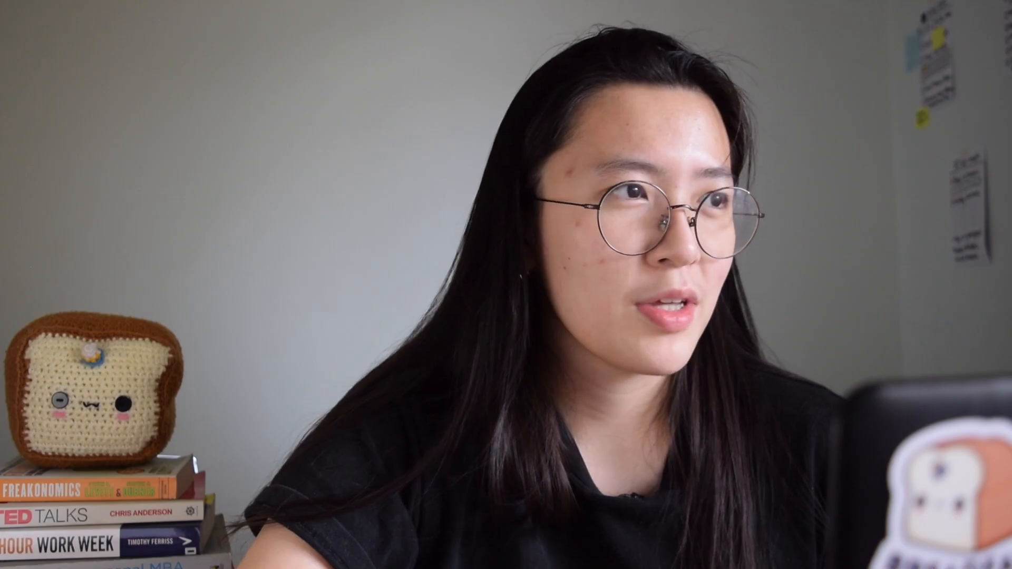
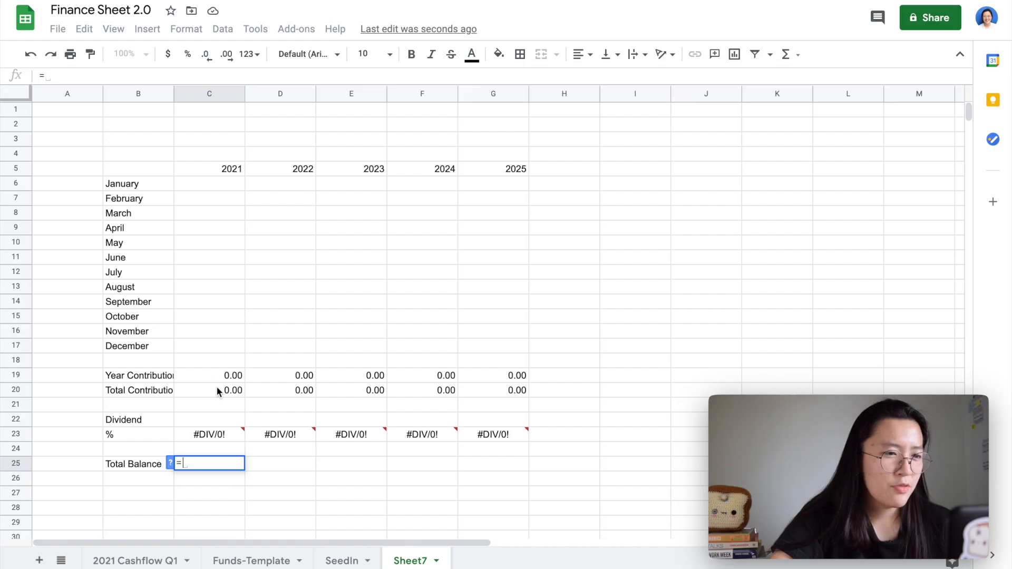
Calculate the 2021 Total Balance in C25 as =C20+C22, adding Total Contribution and Dividend.
click(218, 390)
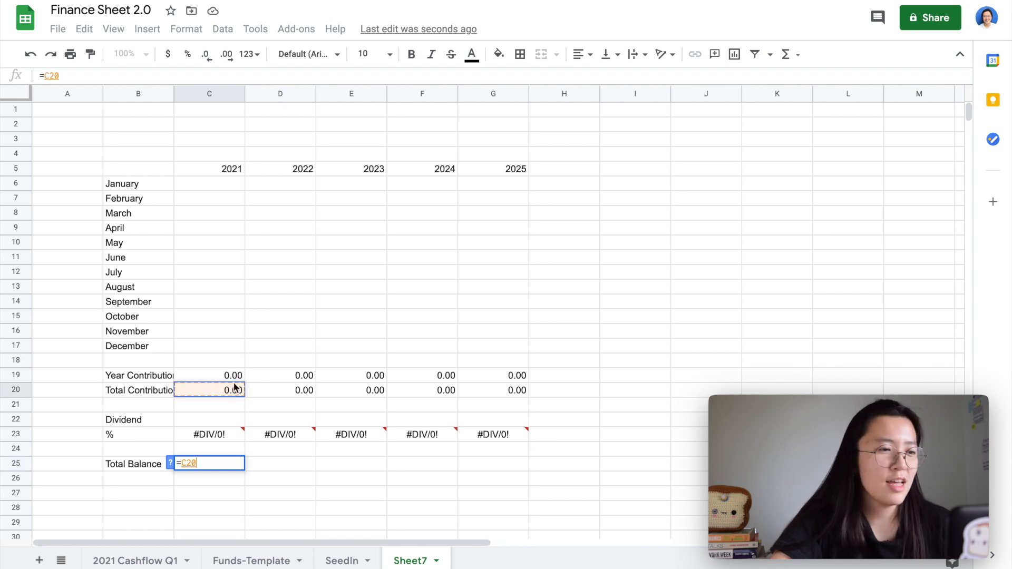
text(+)
click(226, 421)
key(Return)
Calculate the 2022 Total Balance in D25 as =C25+D19+D22 and copy the formula across to 2025.
click(267, 463)
text(=)
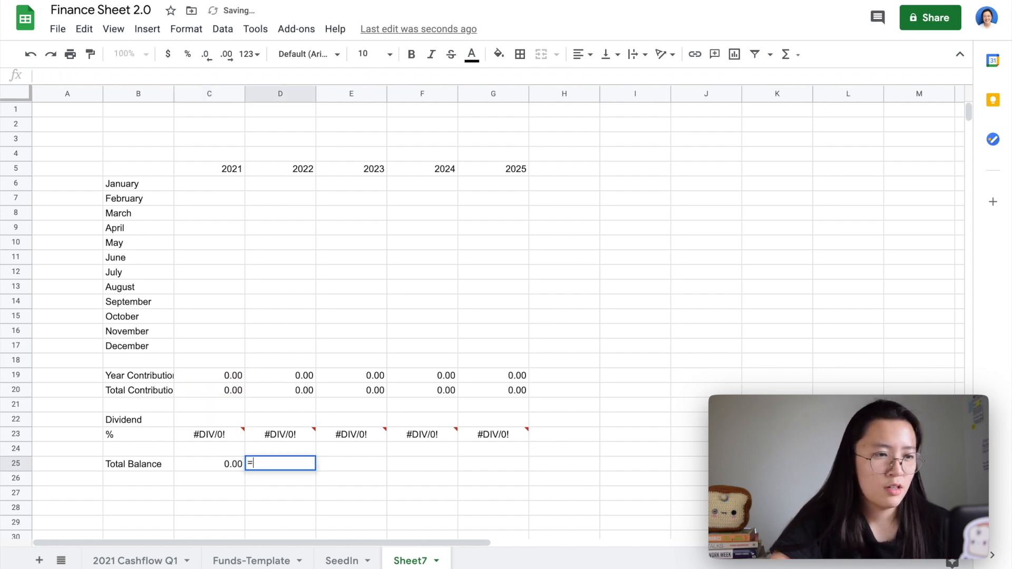
click(210, 468)
text(+)
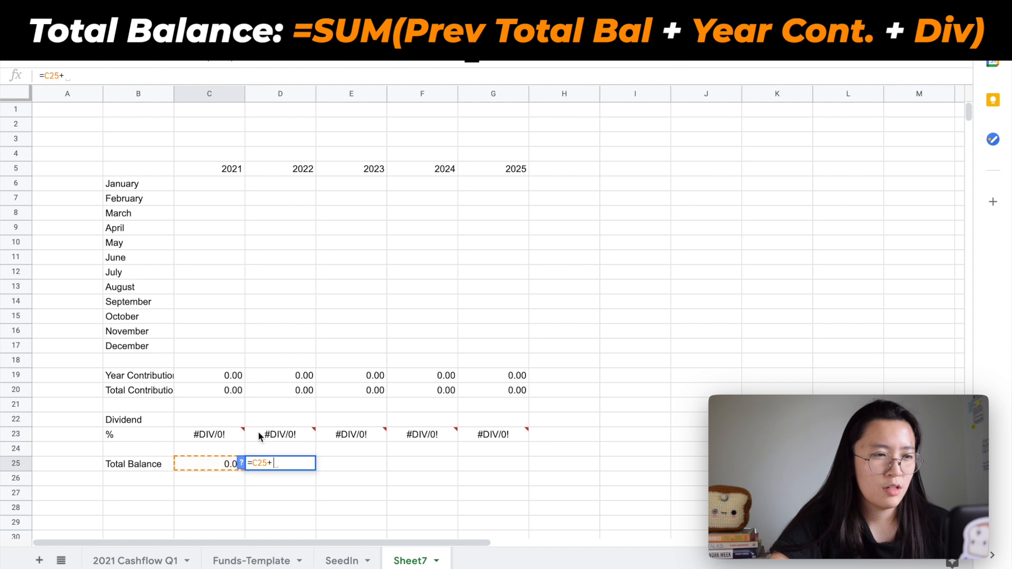
click(298, 380)
text(+)
click(280, 421)
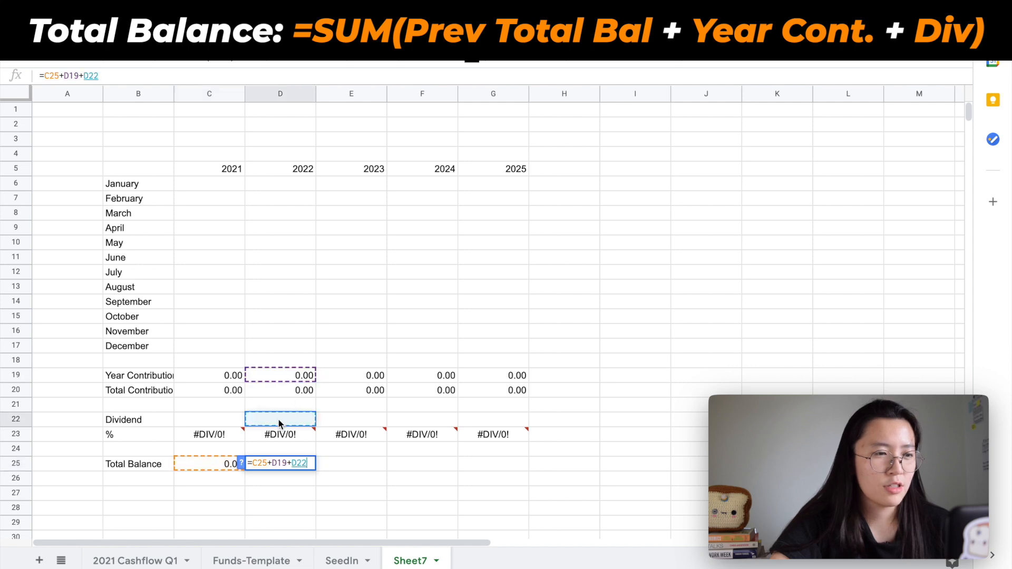
key(Return)
click(306, 466)
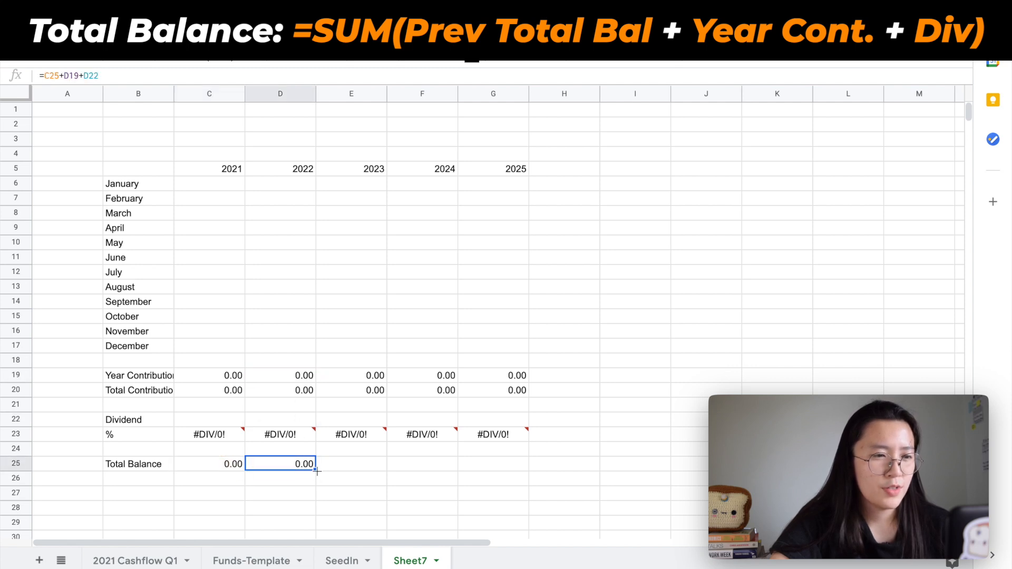
drag(401, 470, 472, 472)
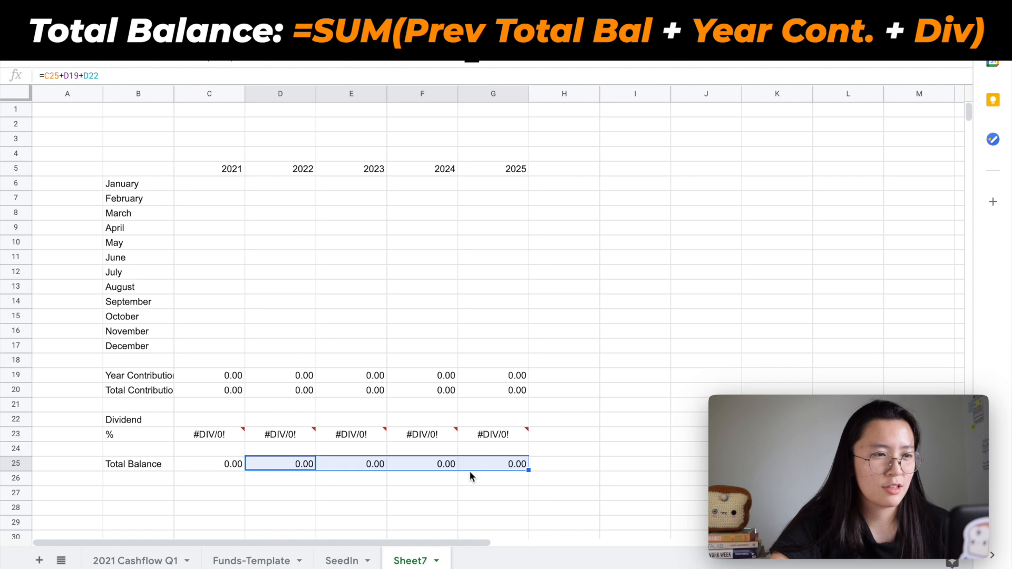
click(415, 486)
Enter a 2021 contribution of 500 for February in C7 and fill it down to December.
click(219, 200)
text(5-)
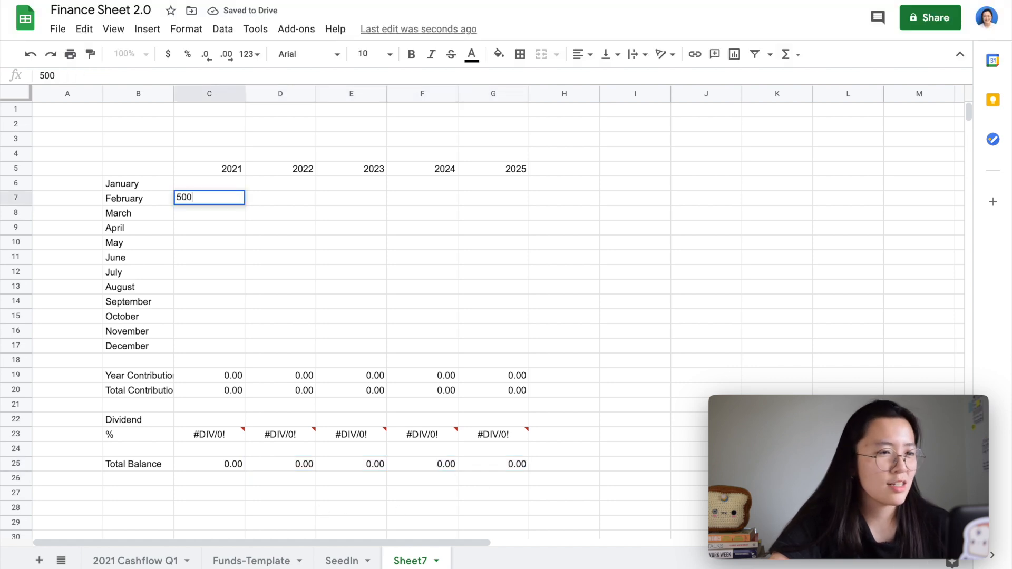
text(0)
key(Return)
click(221, 200)
drag(243, 203, 232, 346)
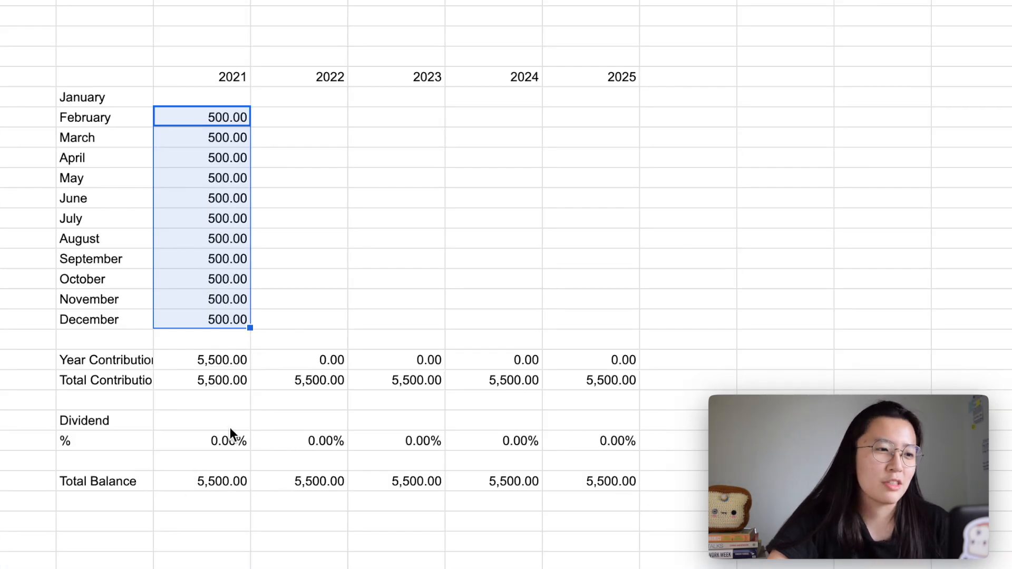
Enter 300 as the 2021 Dividend in C22.
click(210, 418)
text(300)
key(Return)
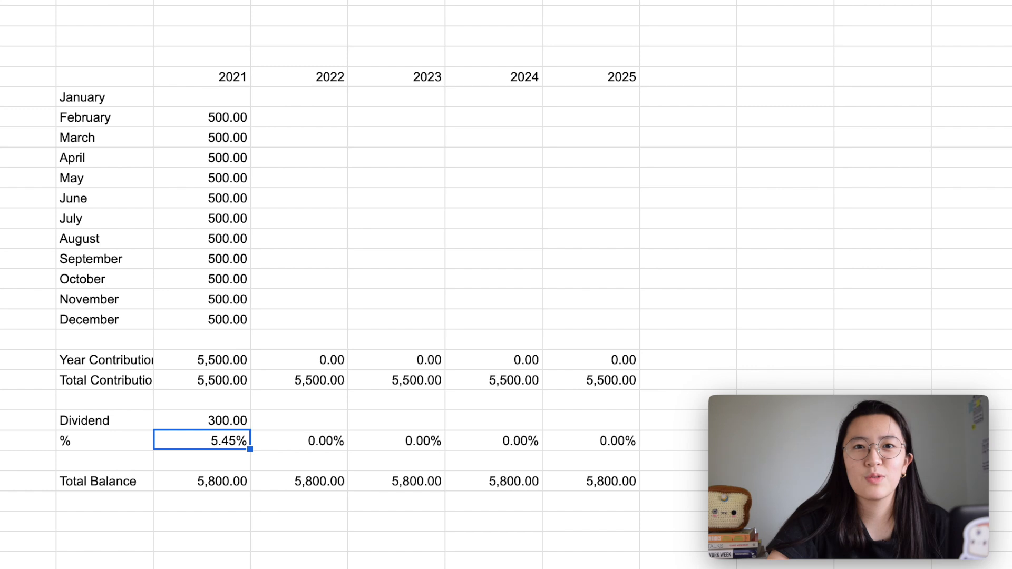
Enter a 2022 contribution of 500 for April in D9 and fill it down to August.
click(337, 162)
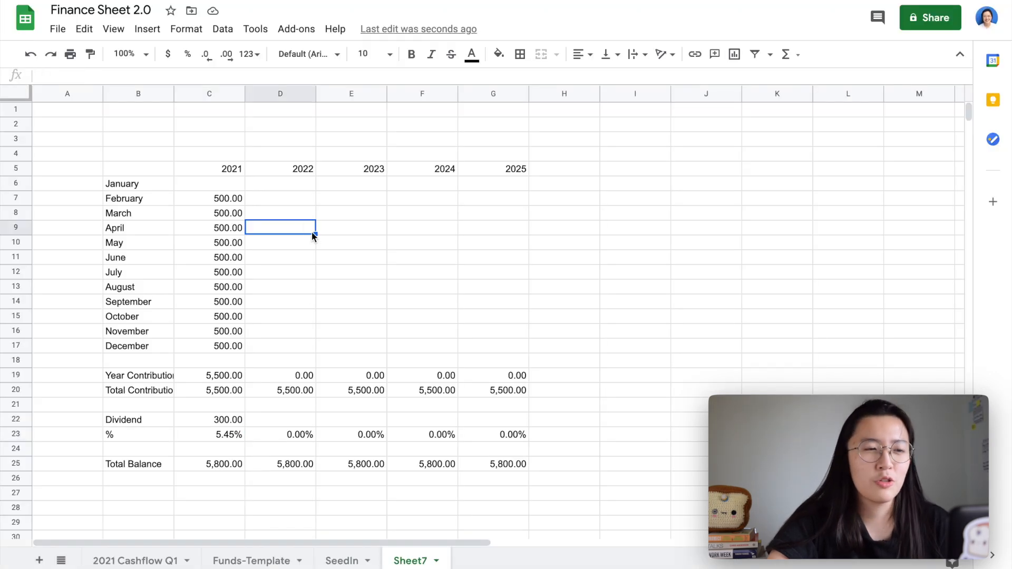
text(500)
key(Return)
click(310, 228)
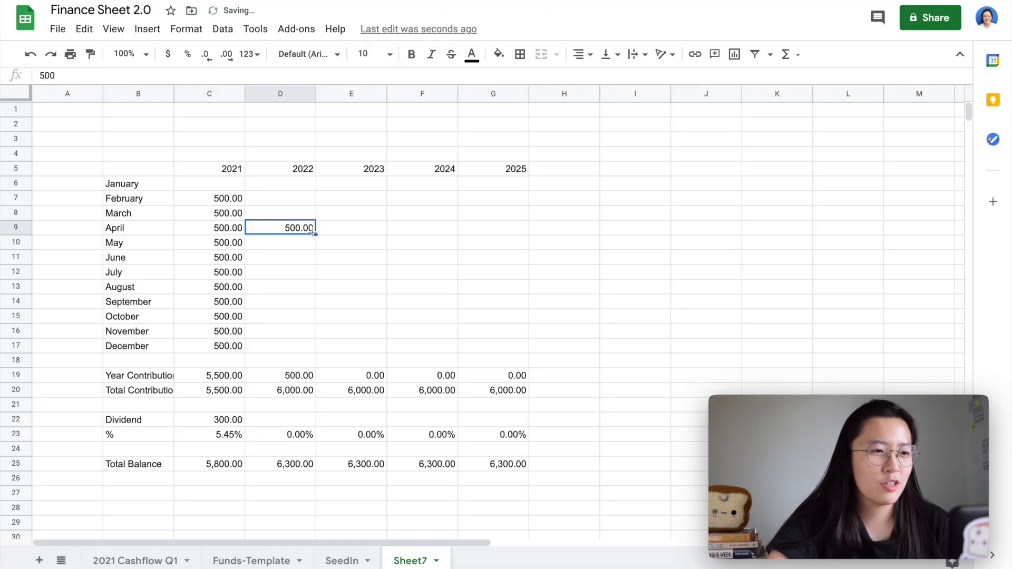
drag(310, 281, 311, 290)
Clear the June 2022 contribution in D11.
click(305, 246)
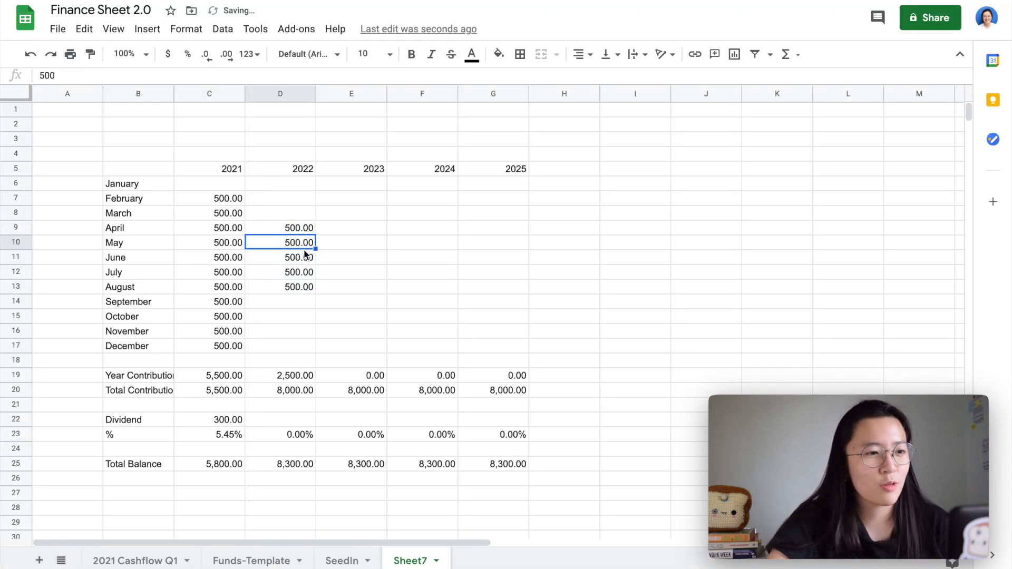
click(305, 255)
key(Delete)
click(365, 306)
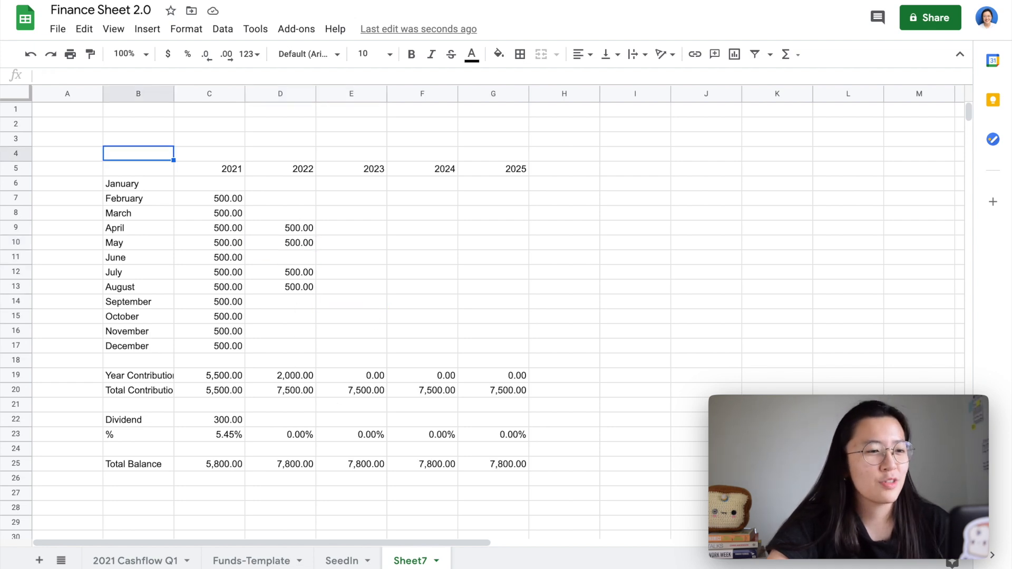
Title the table MP2 in B4 and apply all borders to the range B4:G25.
text(MP2)
key(Return)
click(138, 153)
shift+click(501, 467)
click(519, 55)
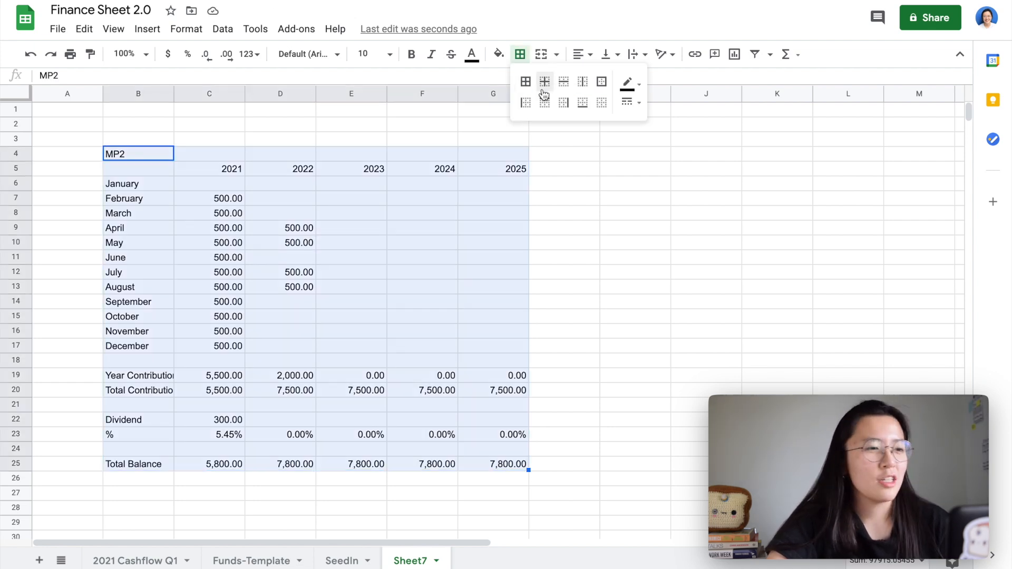
click(527, 81)
click(493, 390)
Fill the month labels from January to December, B6:B17, with light blue.
drag(149, 351, 138, 184)
click(499, 54)
click(613, 153)
click(499, 54)
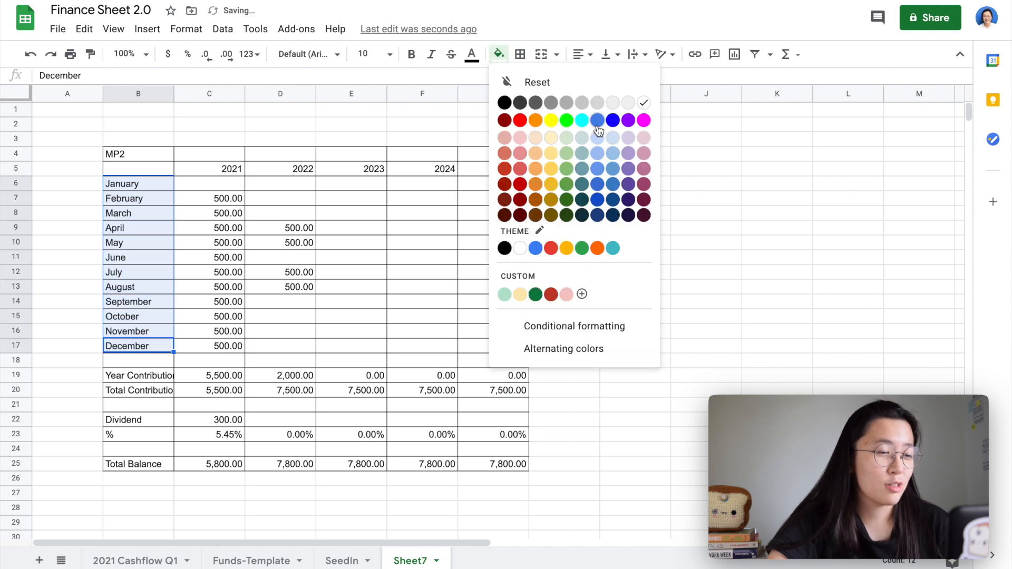
click(582, 294)
Fill the Year Contribution, Total Contribution, Dividend, % and Total Balance labels with light yellow and widen column B to fit them.
click(161, 375)
super+click(166, 392)
super+click(165, 420)
super+click(164, 437)
super+click(165, 464)
click(499, 54)
click(551, 139)
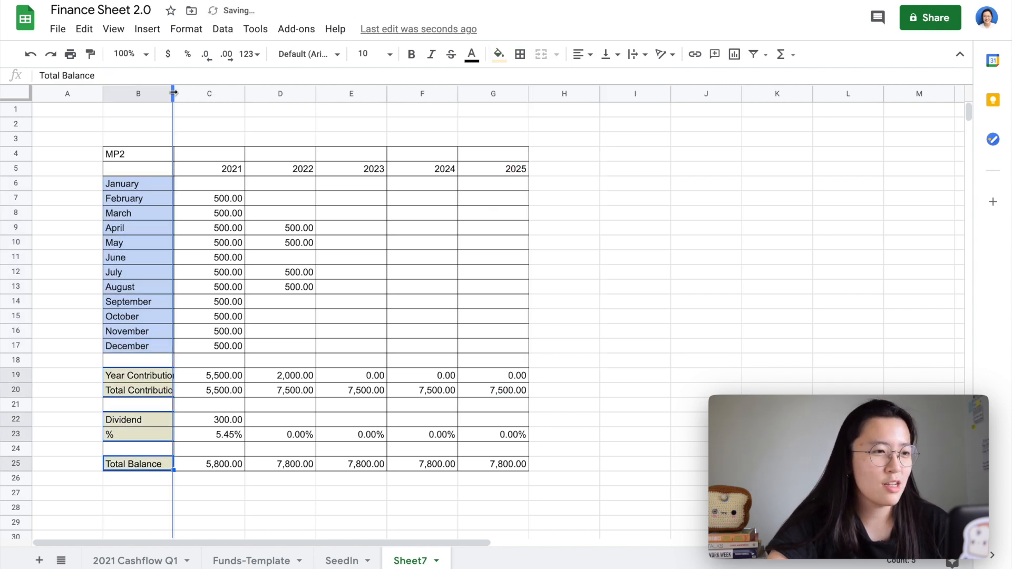
drag(174, 93, 188, 93)
Fill the year headers 2021 to 2025 in C5:G5 with light grey.
click(226, 169)
shift+click(505, 169)
click(499, 54)
click(606, 100)
click(511, 390)
Change the table title in B4 to MP2 - FIRE Plan.
click(171, 158)
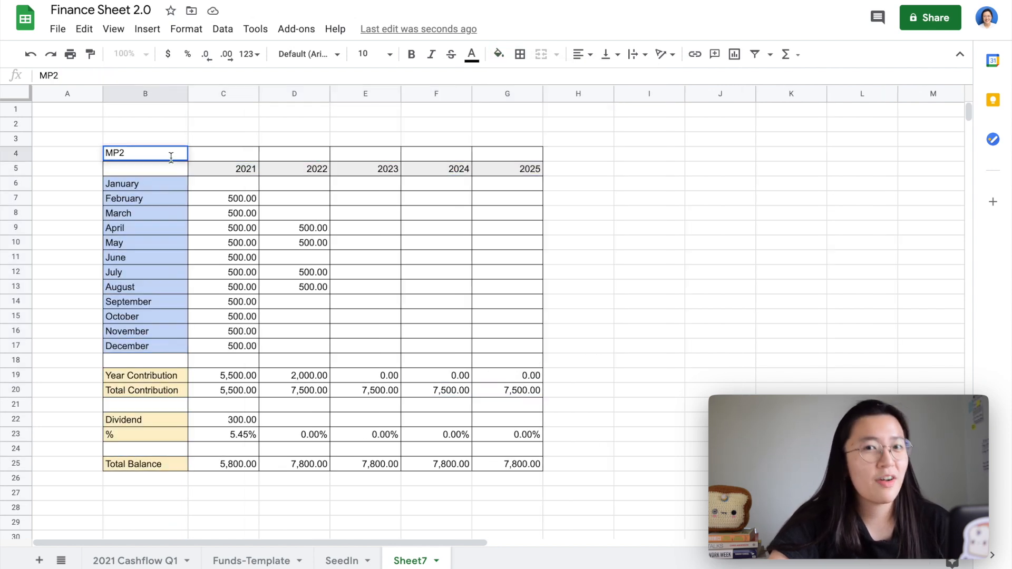
text(Plan)
key(Return)
Enter the heading Pag-IBIG MP2 in B1 and the label Total Contributions in B2.
click(145, 109)
text(Pag-IBIG MP2)
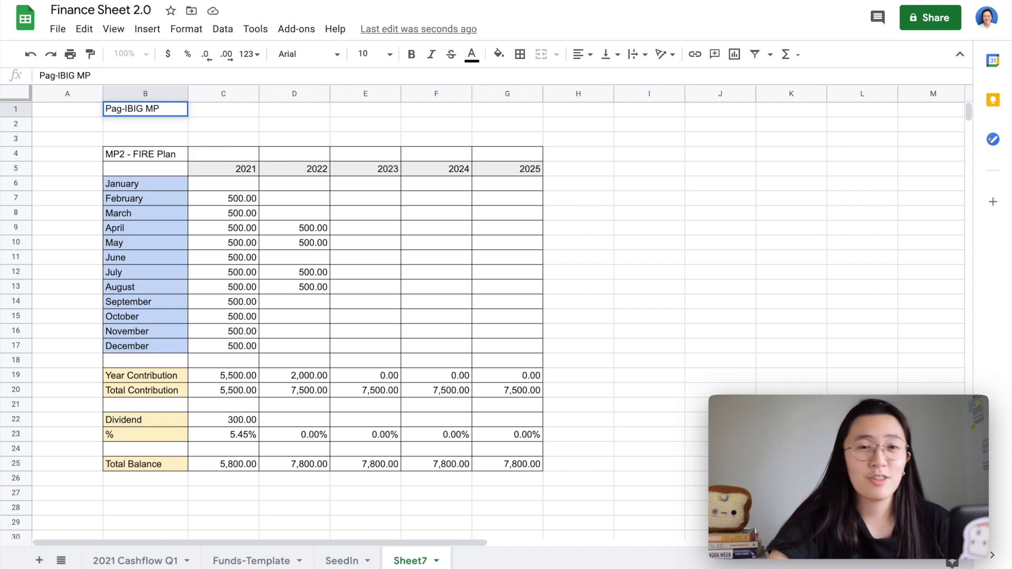
key(Return)
text(Total Contribution)
Insert a row above the table, label B3 Total Balance (Value) and widen column B to fit the label.
click(148, 29)
click(179, 77)
text(Toota)
key(BackSpace)
key(BackSpace)
key(BackSpace)
text(tal Balance (Value))
key(Return)
drag(188, 95, 200, 95)
Copy the whole MP2 - FIRE Plan table, B5:G26, and paste the duplicate starting at I5.
click(232, 127)
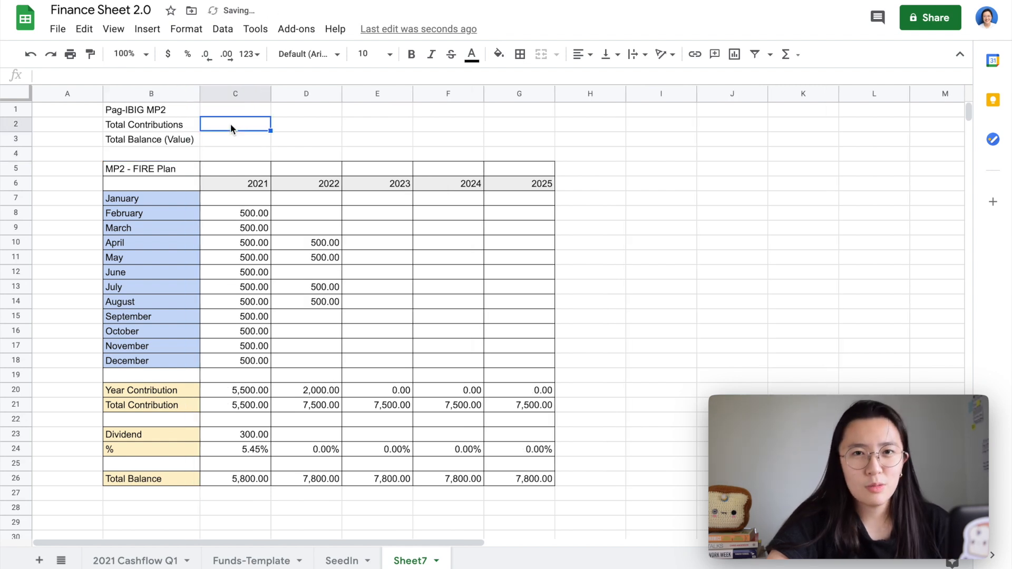
click(283, 419)
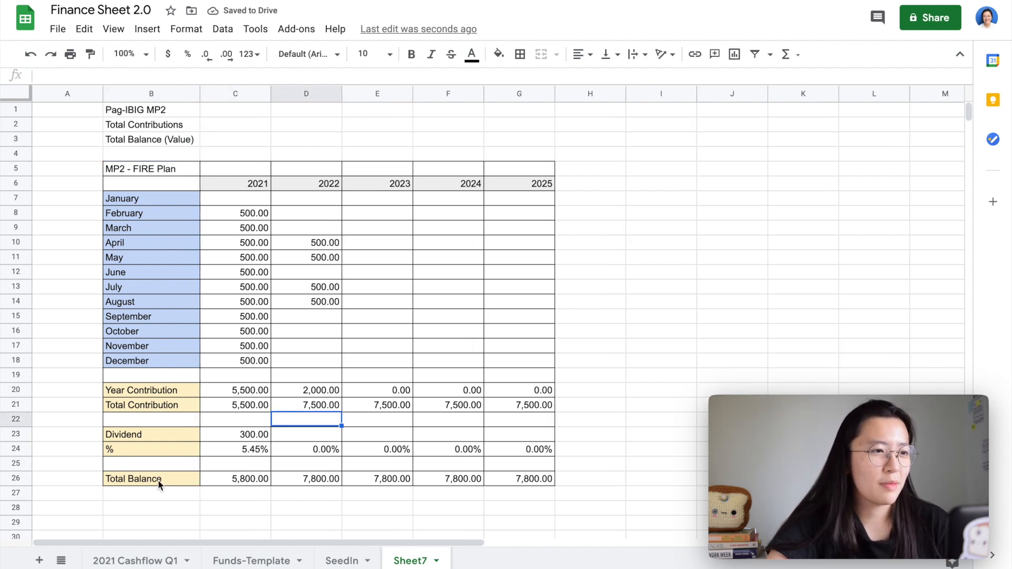
click(137, 483)
shift+click(525, 164)
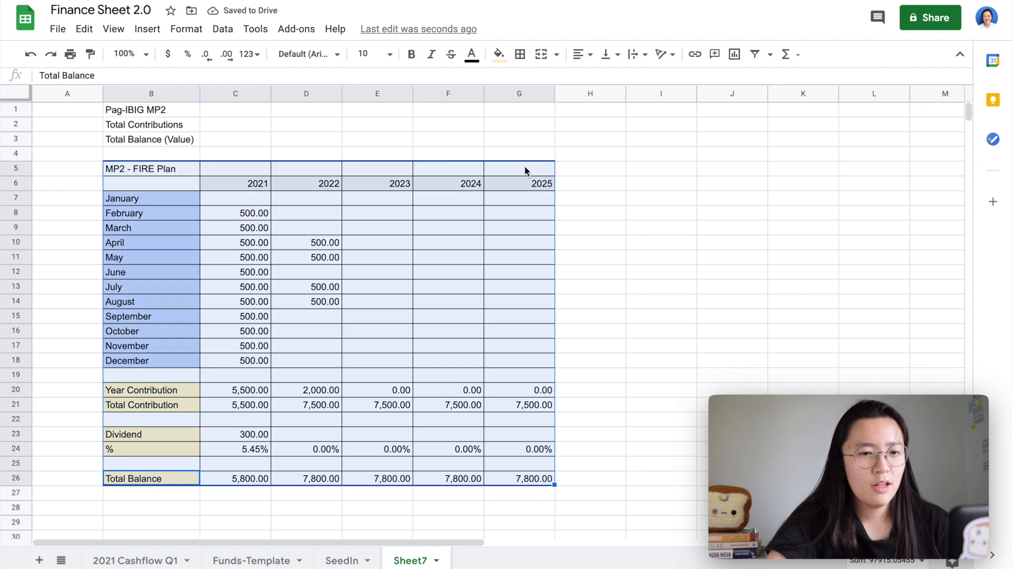
key(ctrl+c)
click(646, 172)
key(ctrl+v)
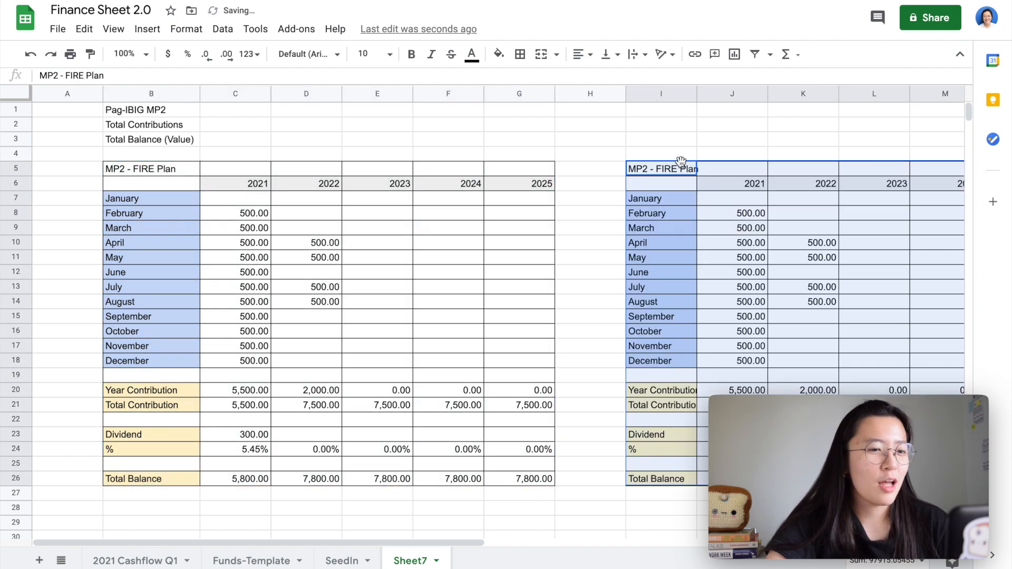
Title the duplicated table MP2 - House Fund in I5.
text(MP2 - Hous)
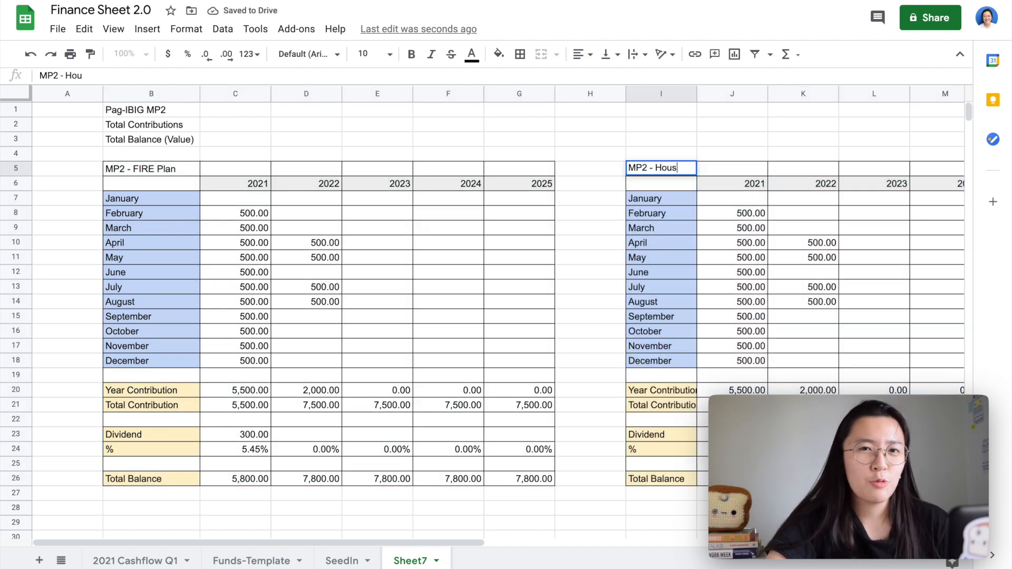
text(e Fund)
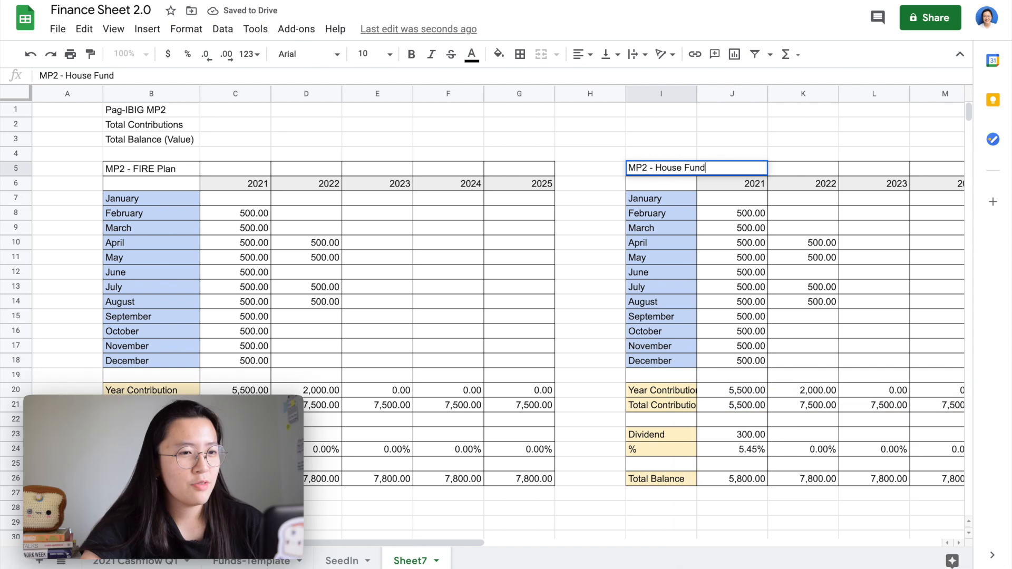
key(Return)
Set the House Fund's February 2021 contribution to 550 and fill it down to May.
click(746, 216)
text(550)
key(Return)
key(Up)
drag(767, 220, 762, 333)
Set the House Fund's July 2021 contribution to 800 and fill it down to October.
click(762, 289)
text(800)
key(Return)
key(Up)
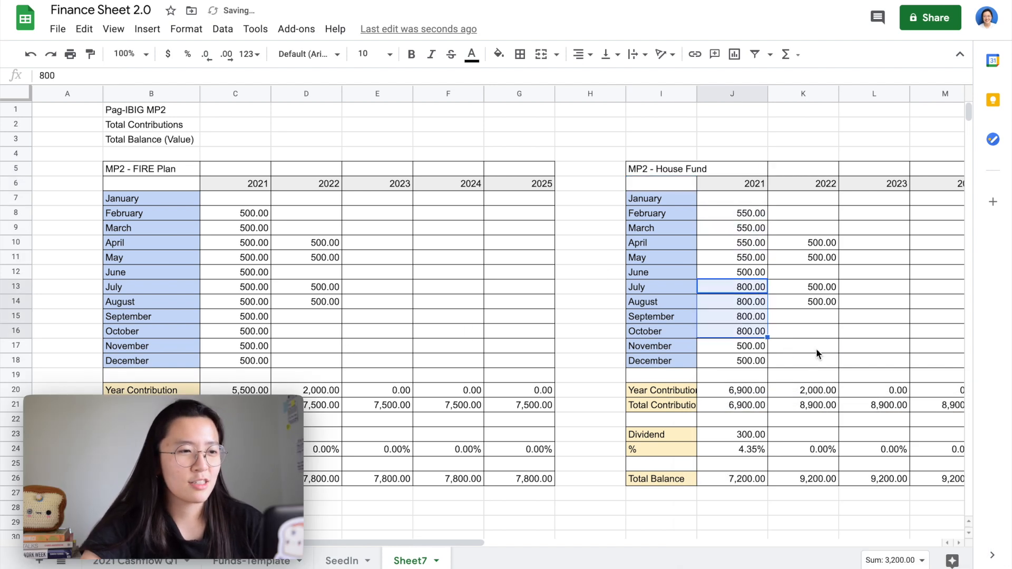
click(816, 350)
scroll(737, 403, right, 2)
scroll(274, 210, left, 2)
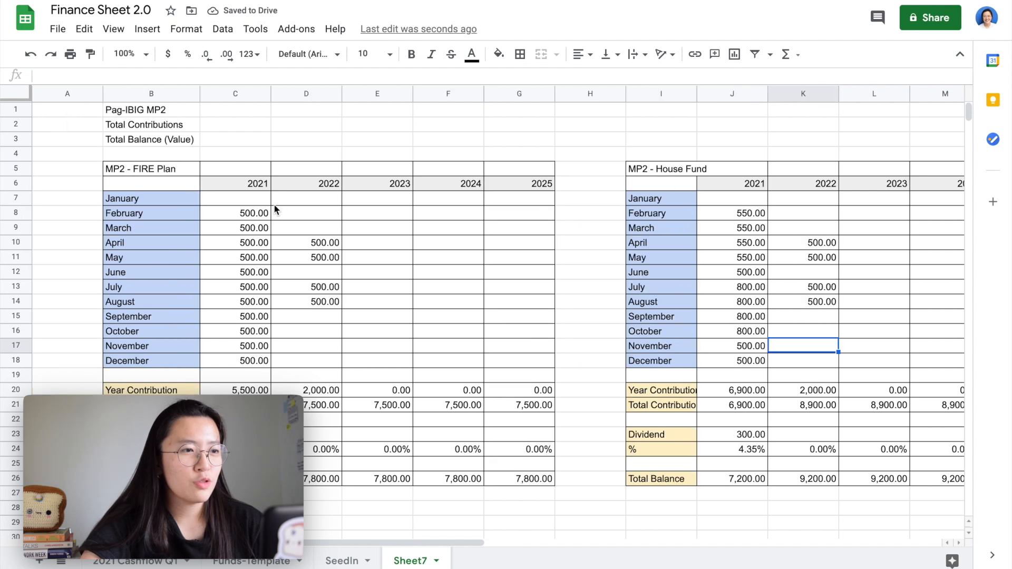
Calculate Total Contributions in C2 as =sum(G21,N21), adding both MP2 tables' 2025 Total Contribution.
click(242, 125)
text(=sum()
click(519, 405)
text(,)
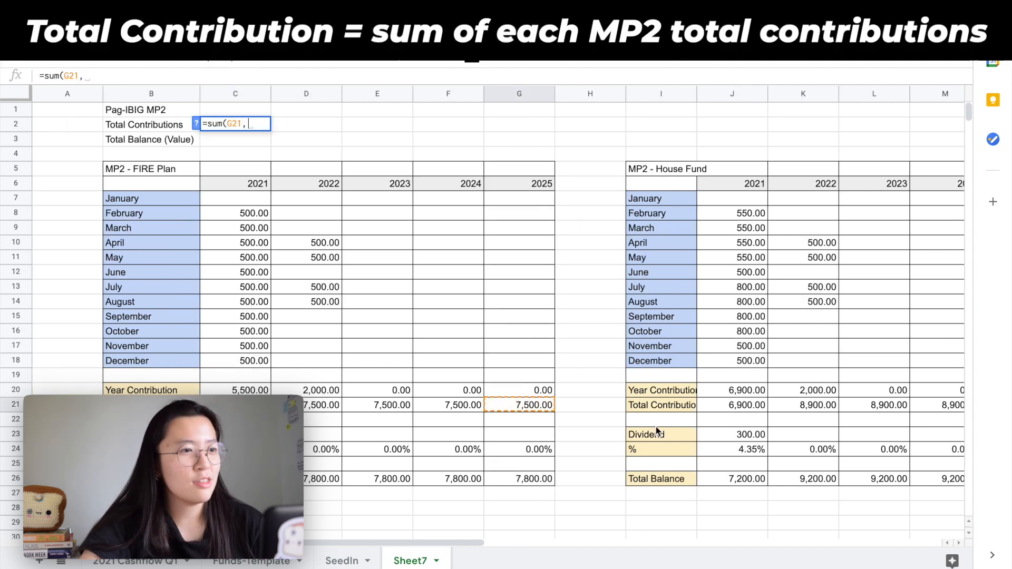
scroll(687, 514, right, 5)
click(722, 411)
scroll(719, 408, left, 5)
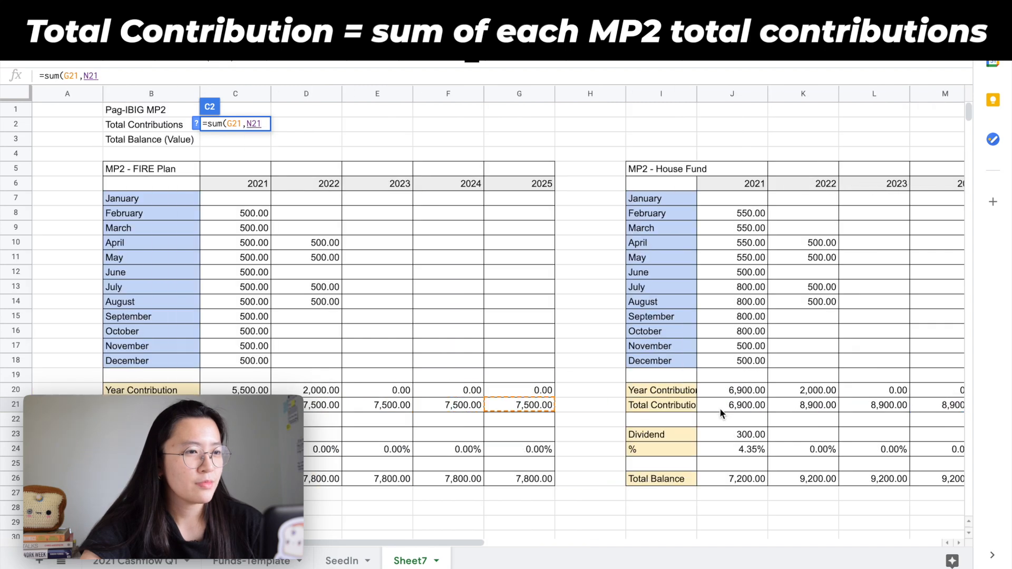
text())
key(Return)
Calculate Total Balance (Value) in C3 as =sum(G26,N26), adding both MP2 tables' 2025 Total Balance.
text(=sum()
click(519, 478)
text(,)
scroll(804, 481, right, 5)
click(804, 480)
scroll(805, 482, left, 5)
text())
key(Return)
key(Up)
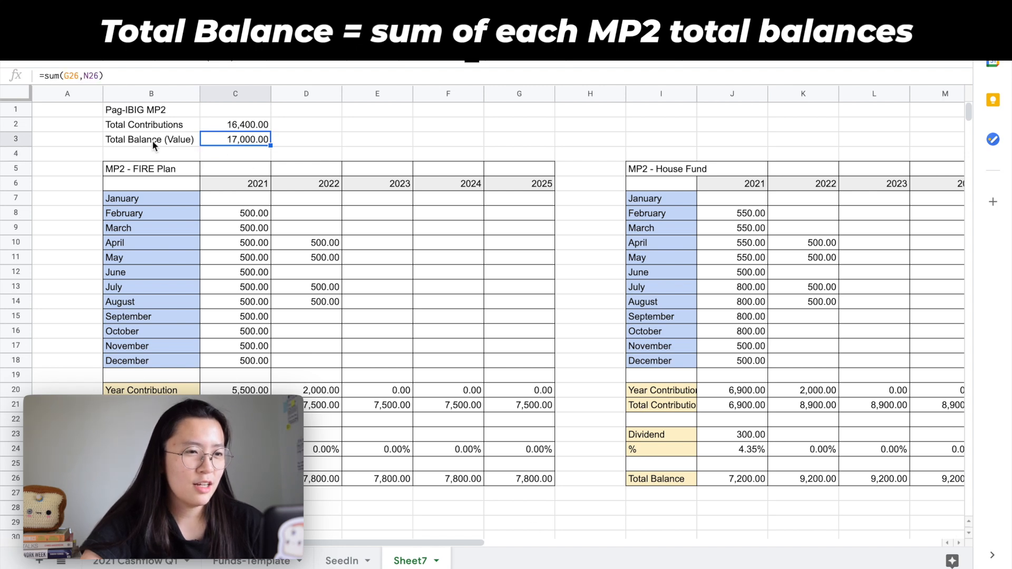
Bold the Total Contributions and Total Balance (Value) labels in B2:B3.
drag(153, 144, 153, 125)
key(ctrl+b)
key(Down)
key(Right)
key(Right)
Freeze the first three rows so the Pag-IBIG MP2 summary stays in view.
drag(20, 100, 19, 148)
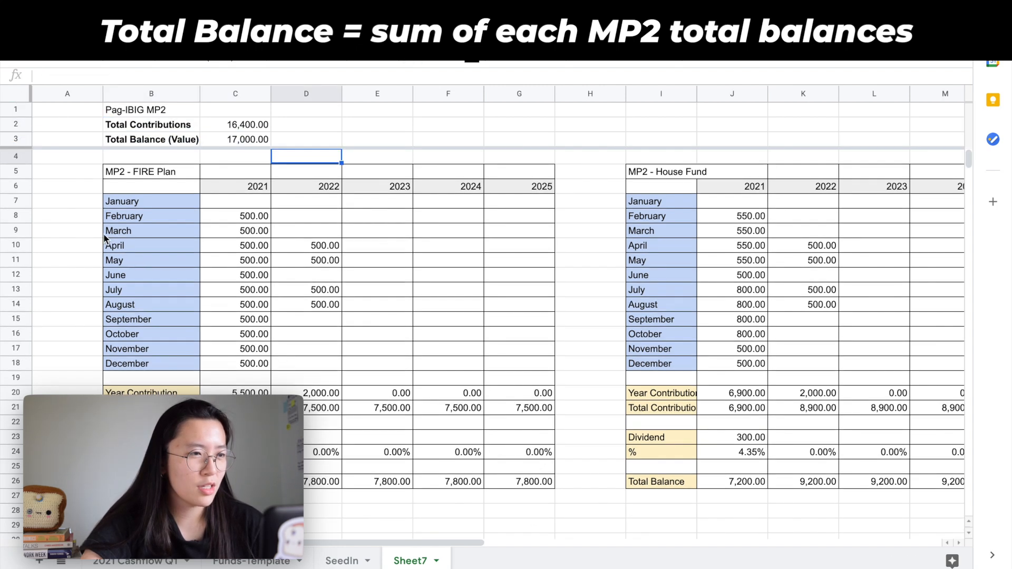
scroll(198, 285, right, 2)
scroll(199, 286, left, 5)
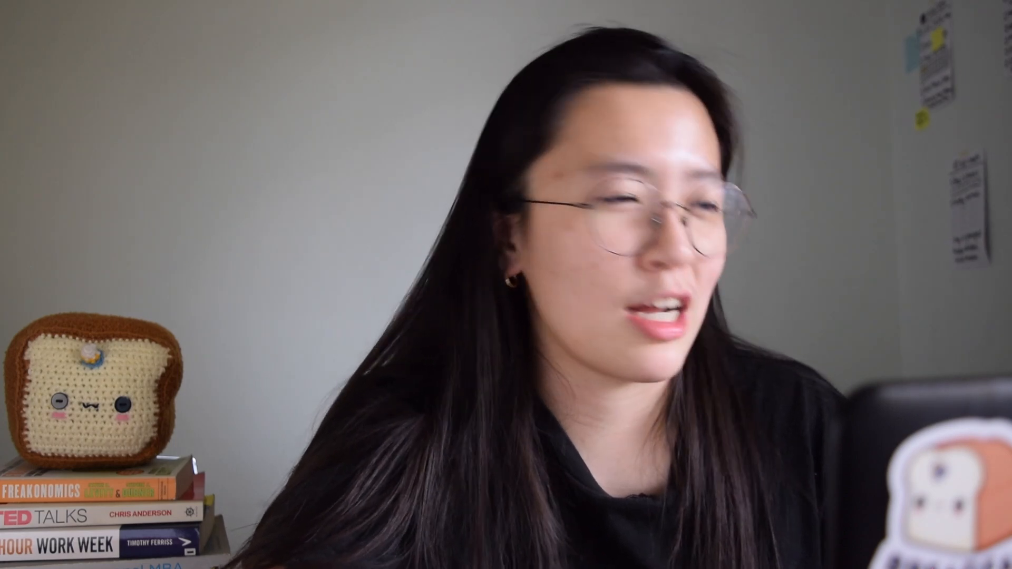
Enter the title My Portfolio in cell B2 of the overview sheet.
text(y)
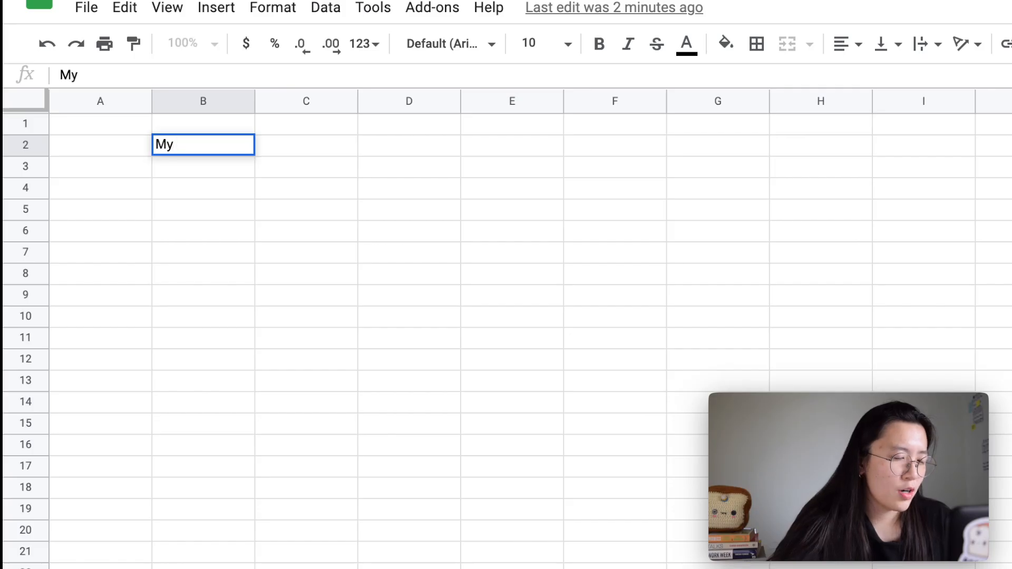
text( Portfolio)
key(Return)
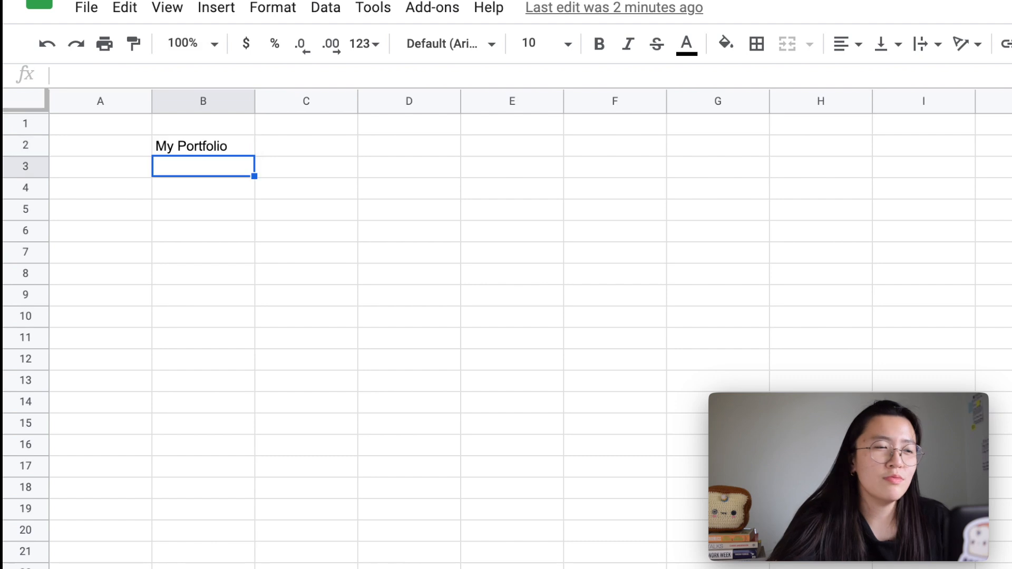
Fill in the row 3 headers: Target Comp in A3, Comp in B3, Cost in D3, Value in E3 and % G/L in F3.
click(100, 166)
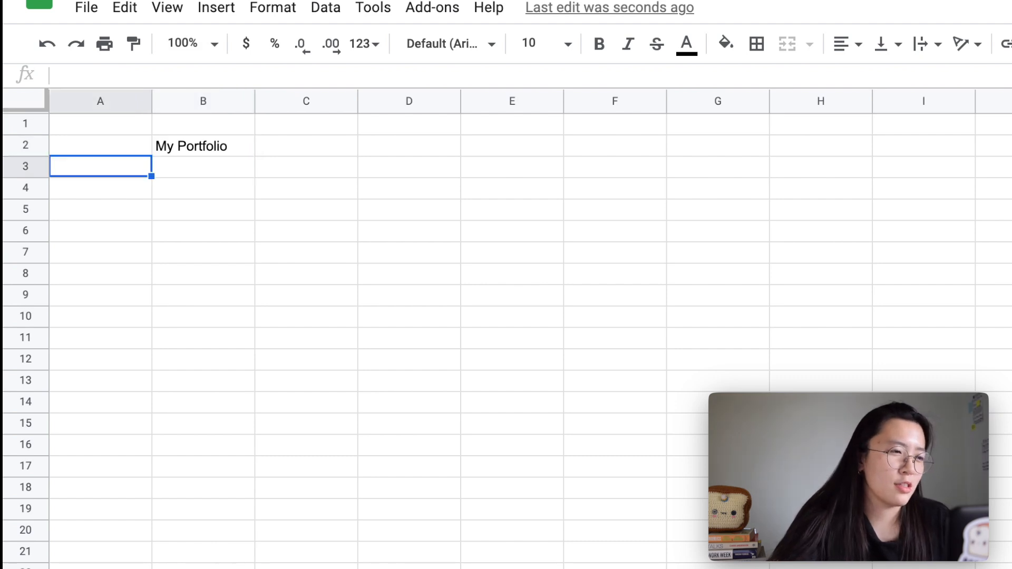
text(Target Comp)
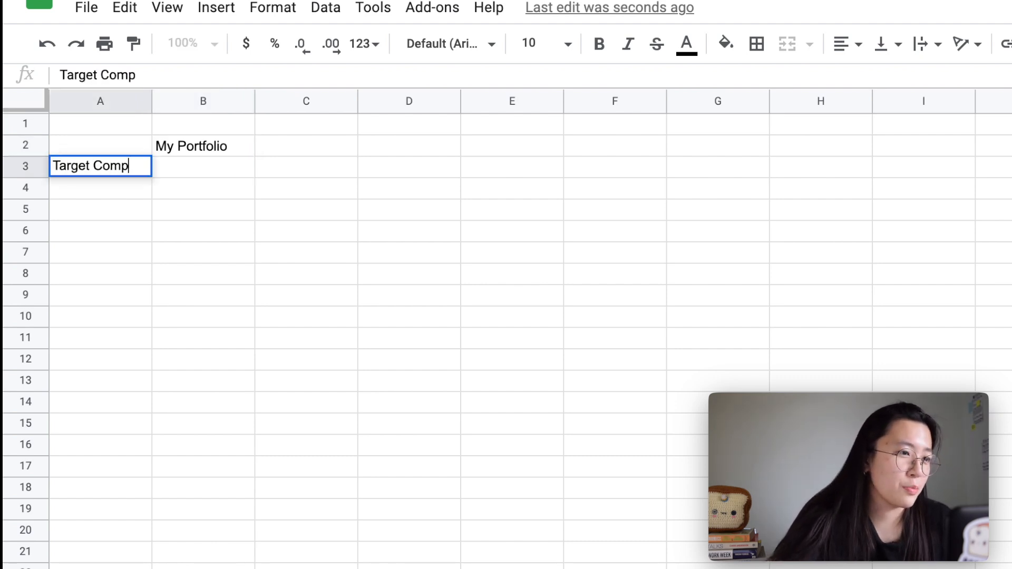
key(Tab)
text(Comp)
key(Tab)
key(Tab)
text(Cost)
key(Tab)
text(Val)
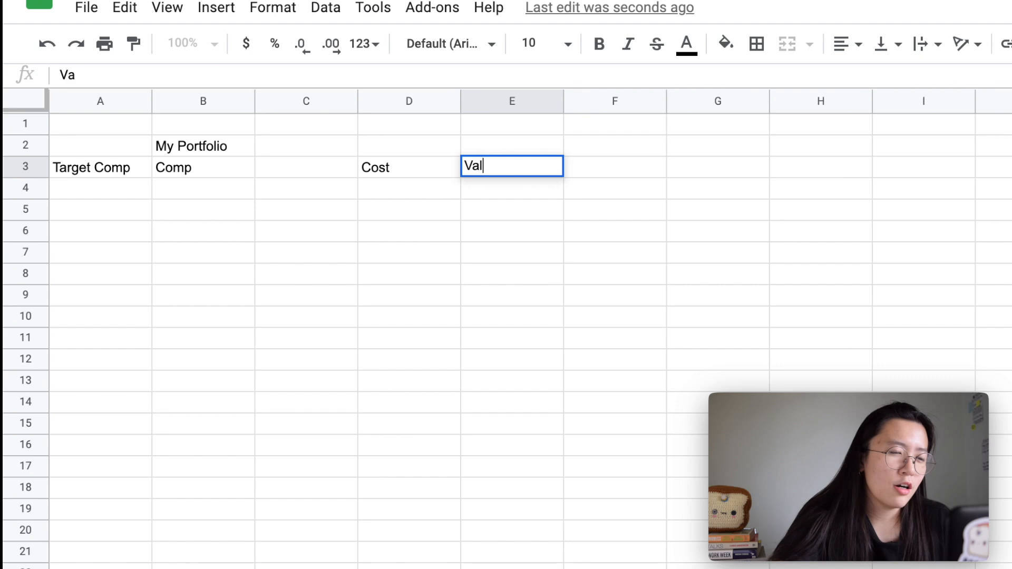
key(Tab)
text(%)
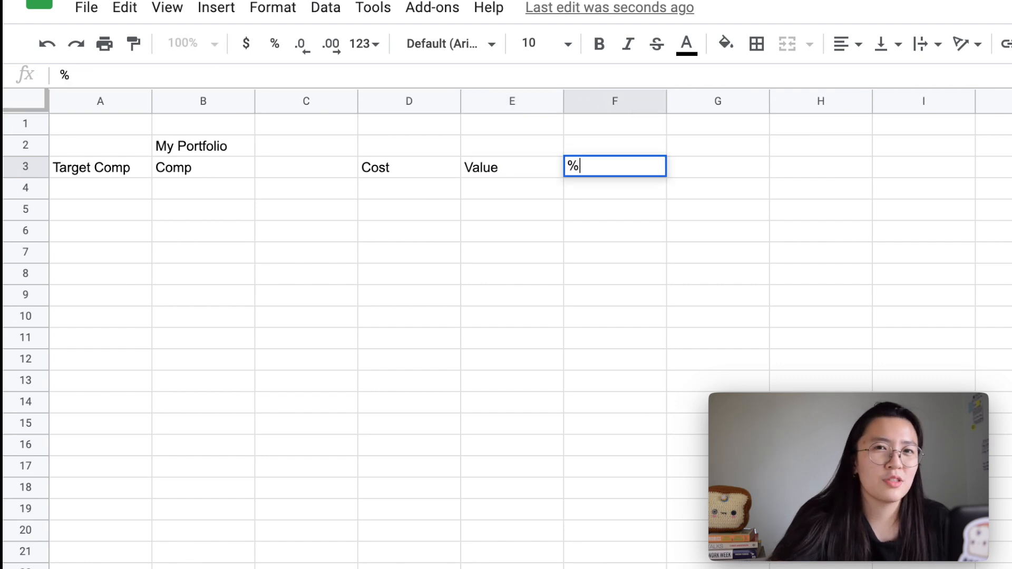
text( G/L)
key(Return)
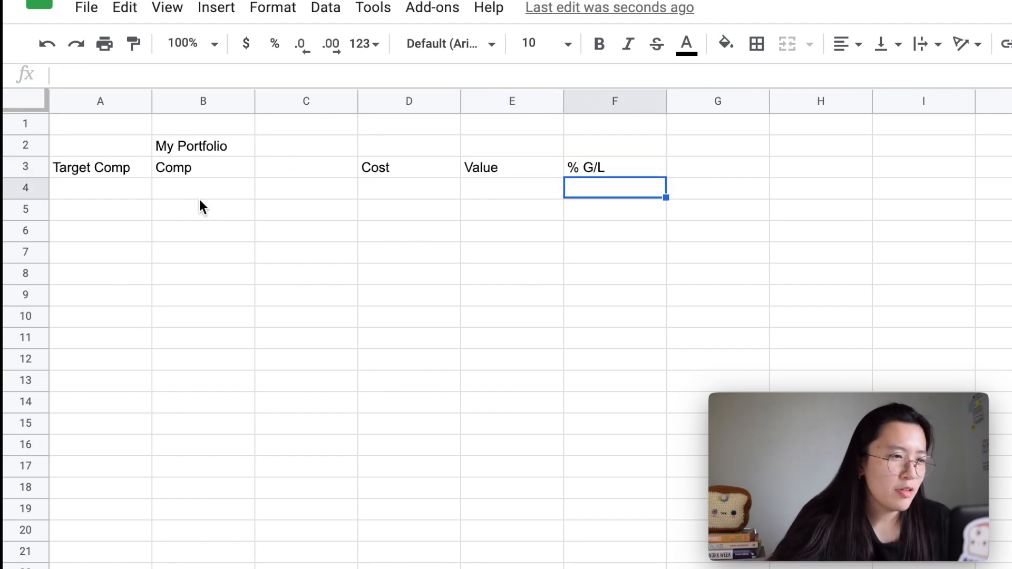
Enter the row labels Cash in C4 and Investments in C5.
click(283, 188)
text(Cash)
key(Return)
text(Inv)
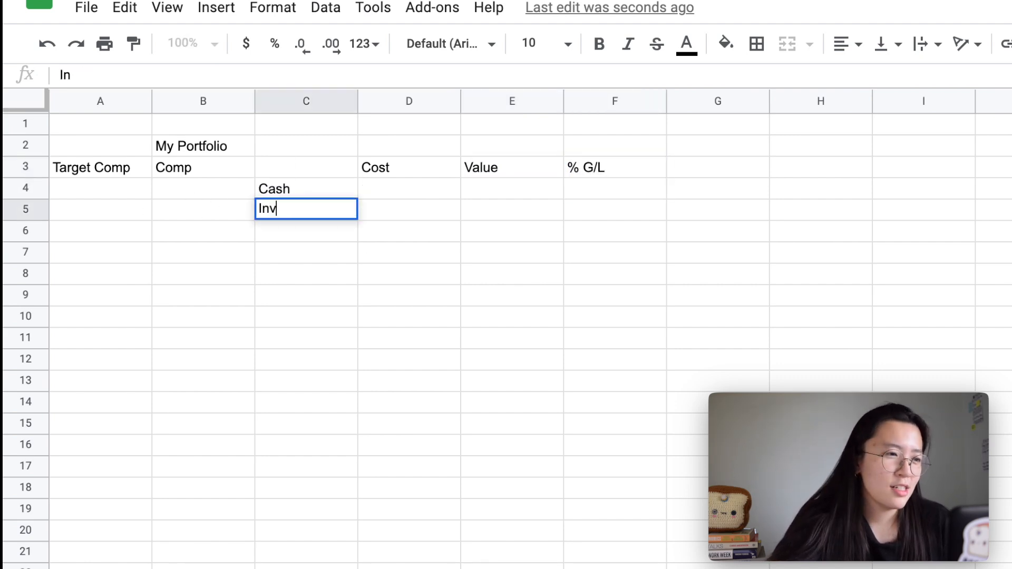
text(estments)
key(Return)
List Fund 1, Fund 2, Fund 3 and Pag-IBIG MP2 in C7:C10 as the individual investments.
click(321, 257)
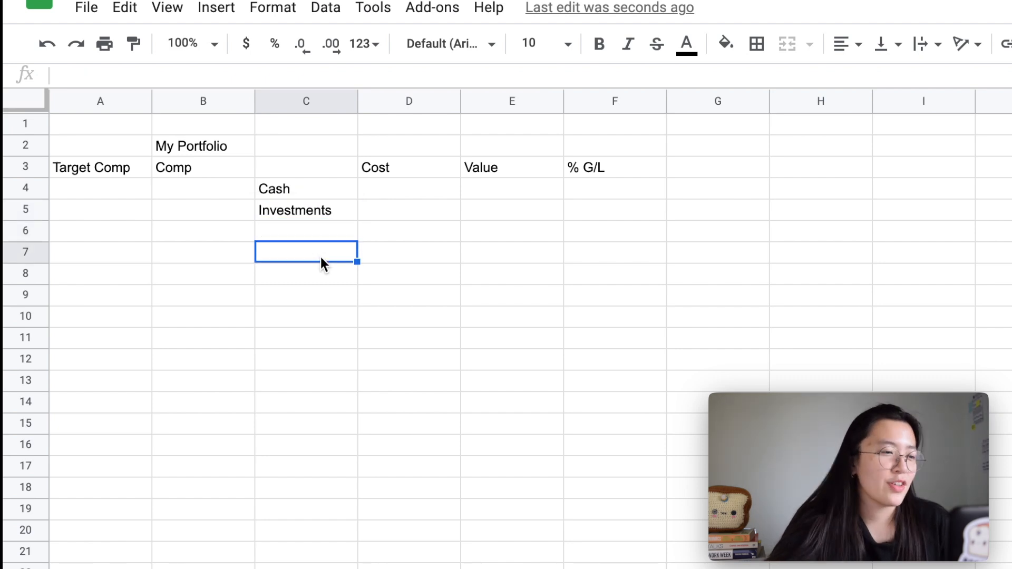
text(Fund 1)
key(Return)
text(Fund 2)
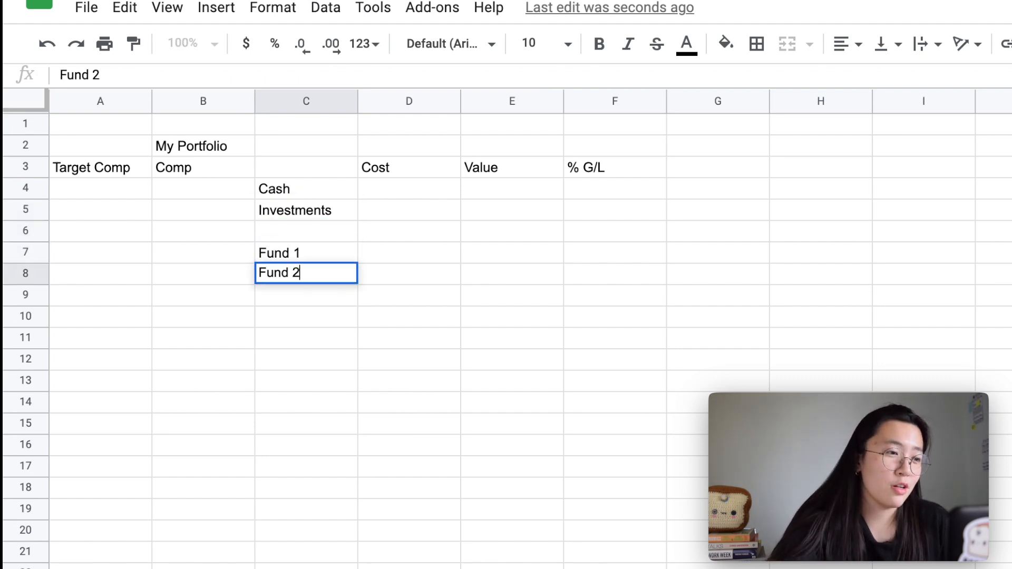
key(Return)
text(Fund 3)
key(Return)
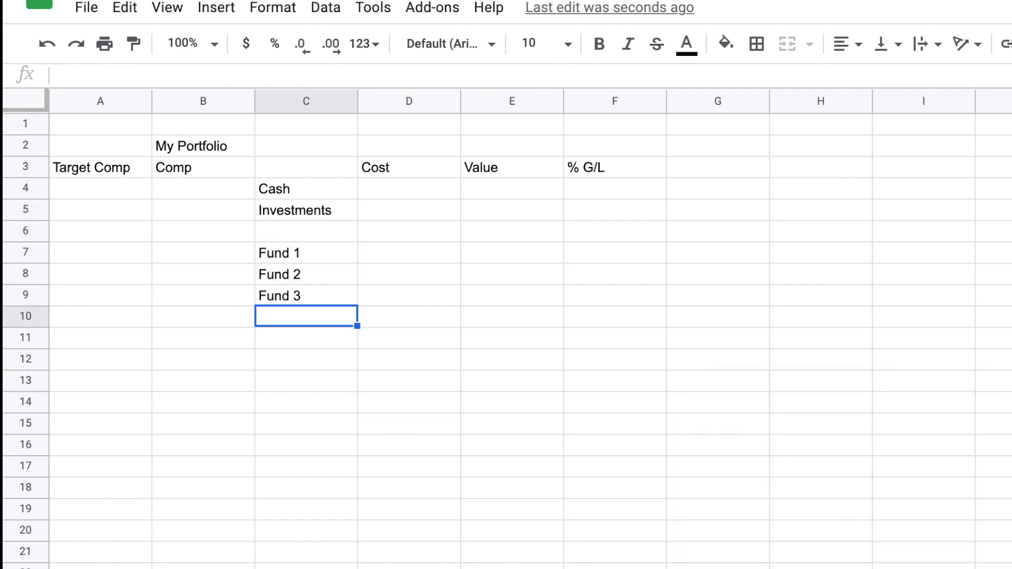
text(Pag-IBIG MP2)
key(Return)
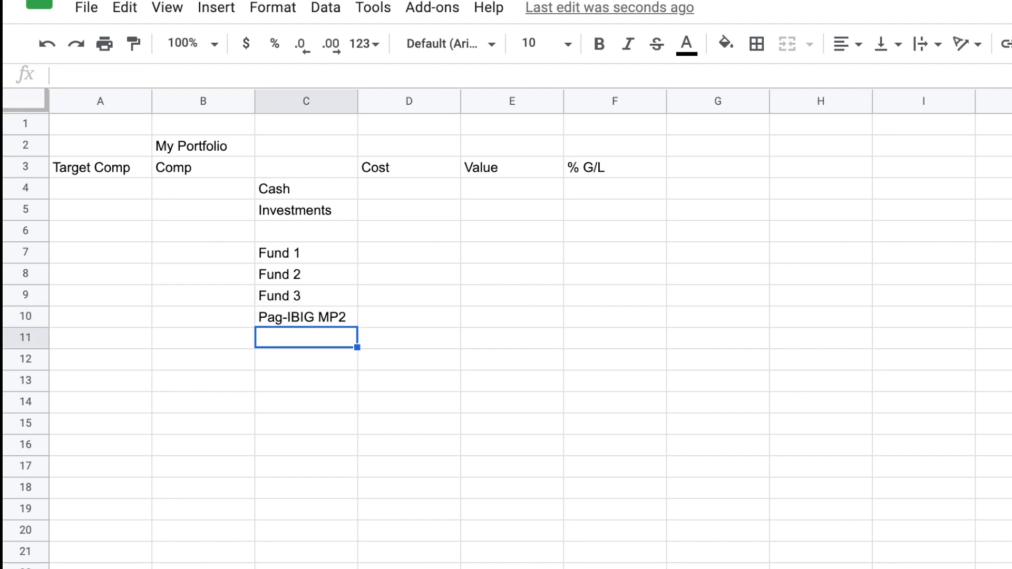
Link the Cash cost in D4 to the total in cell C3 of the 2021 Cashflow Q1 sheet.
click(336, 191)
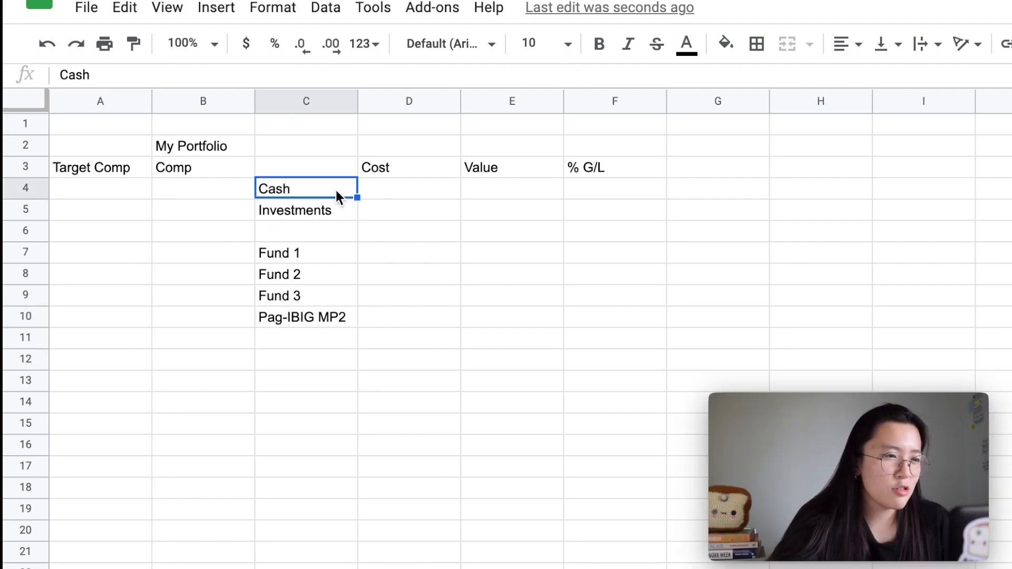
click(387, 203)
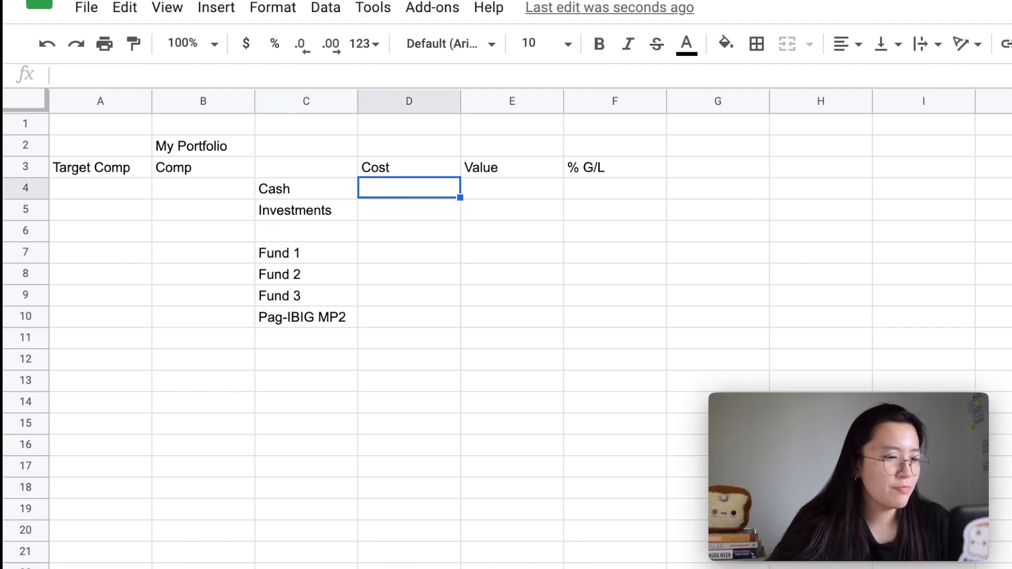
text(=)
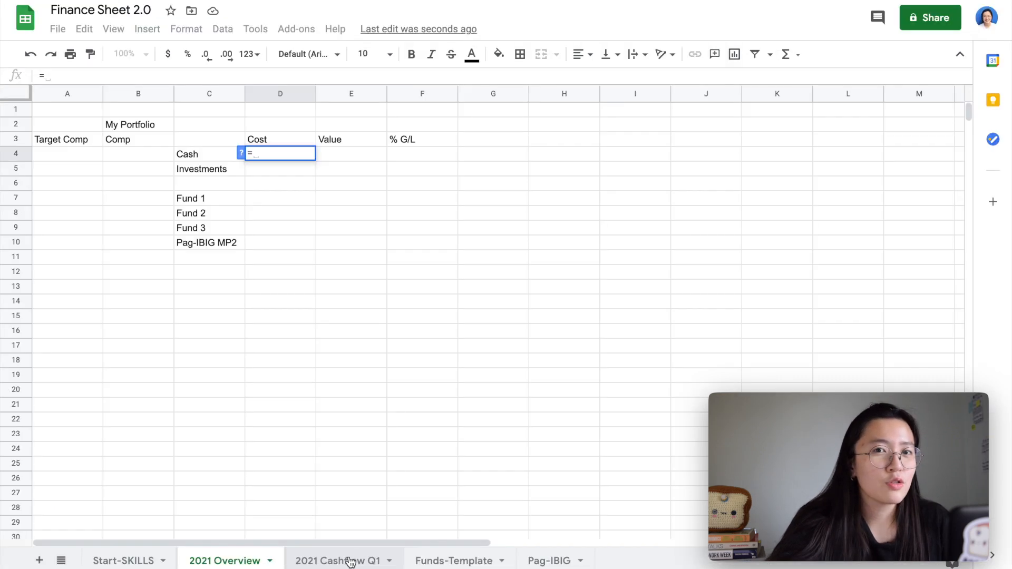
click(347, 561)
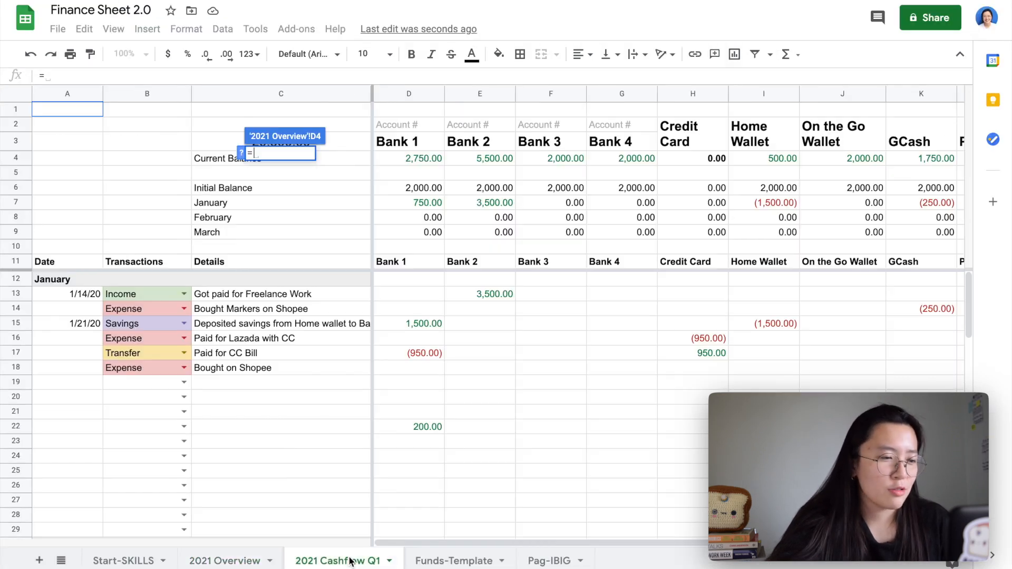
click(355, 135)
key(Return)
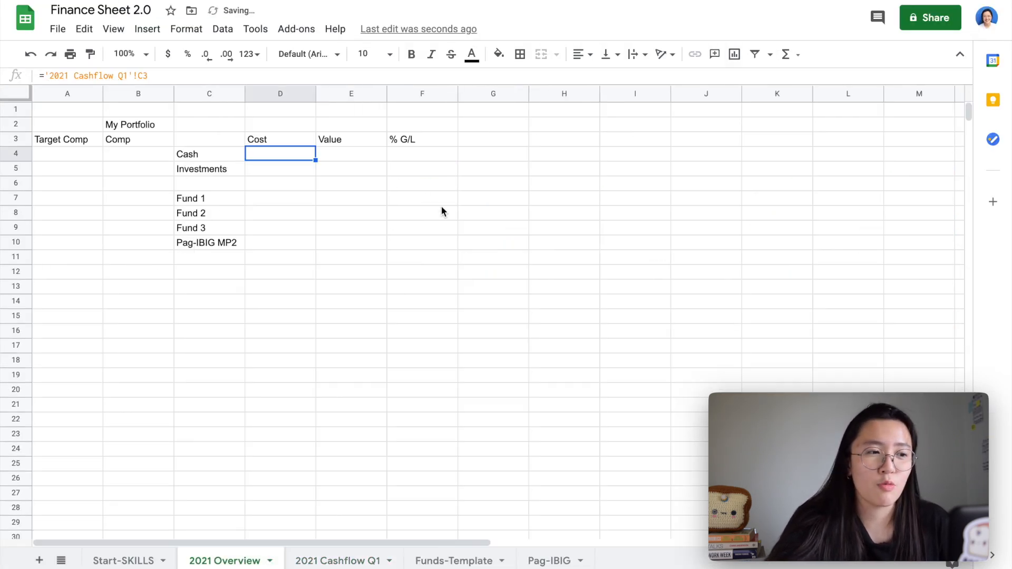
Link the Cash value in E4 to cell C3 of the 2021 Cashflow Q1 sheet.
click(357, 158)
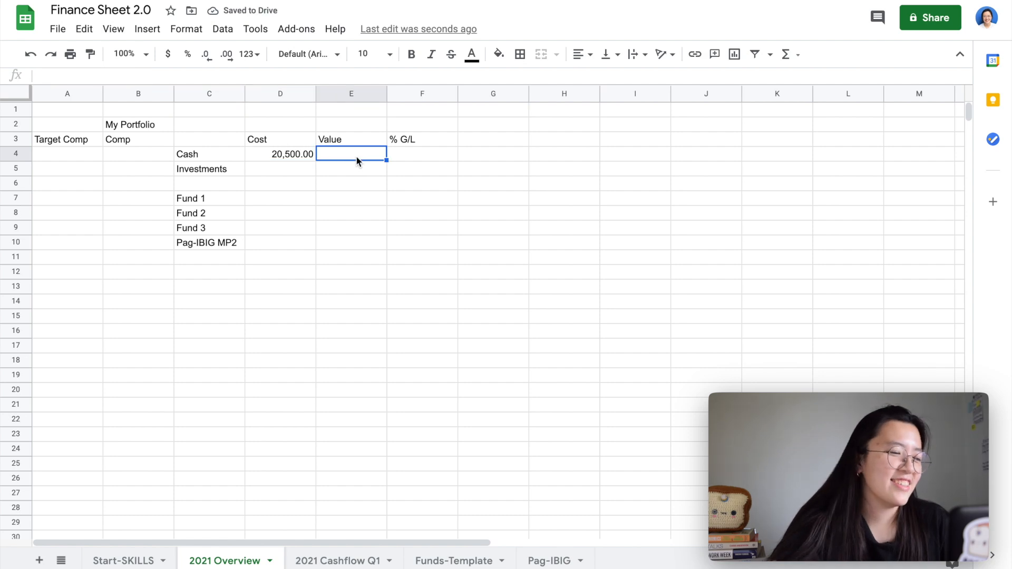
text(=)
click(349, 559)
click(264, 141)
key(Return)
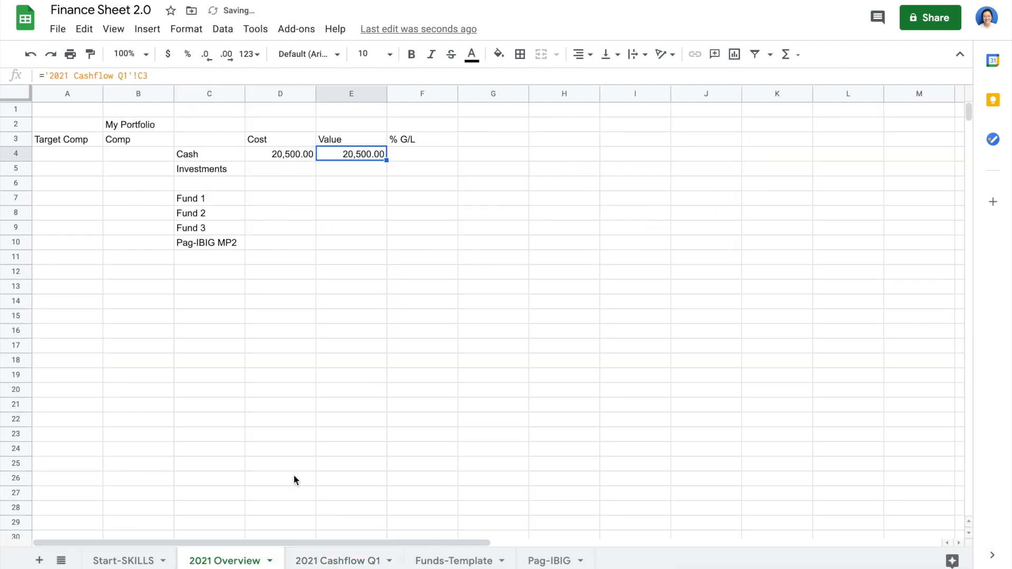
Link Fund 1's cost in D7 to Total Cost in H3 of the Funds-Template sheet and fill the formula down to D9.
click(280, 200)
text(=)
click(453, 560)
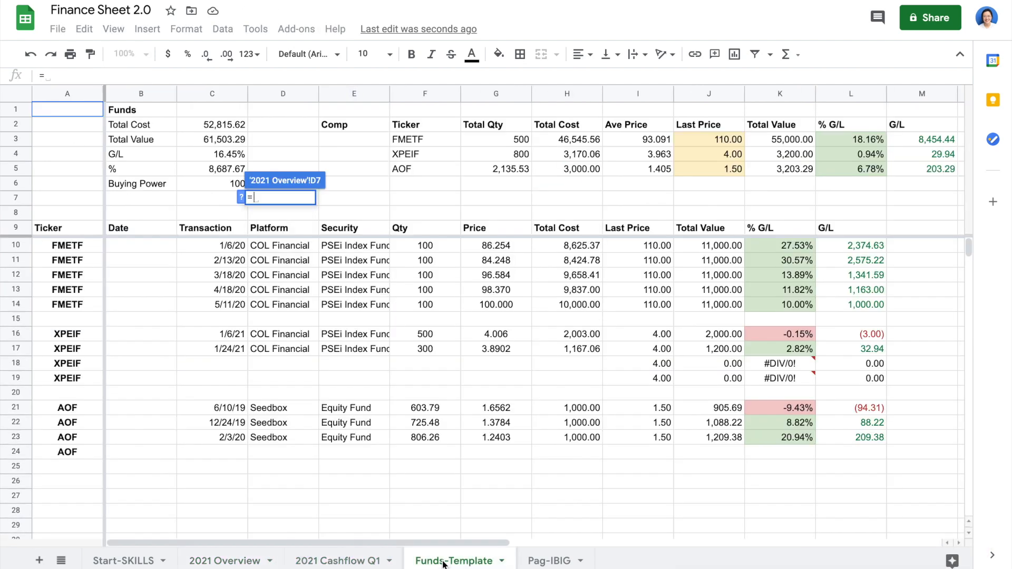
click(560, 141)
key(Return)
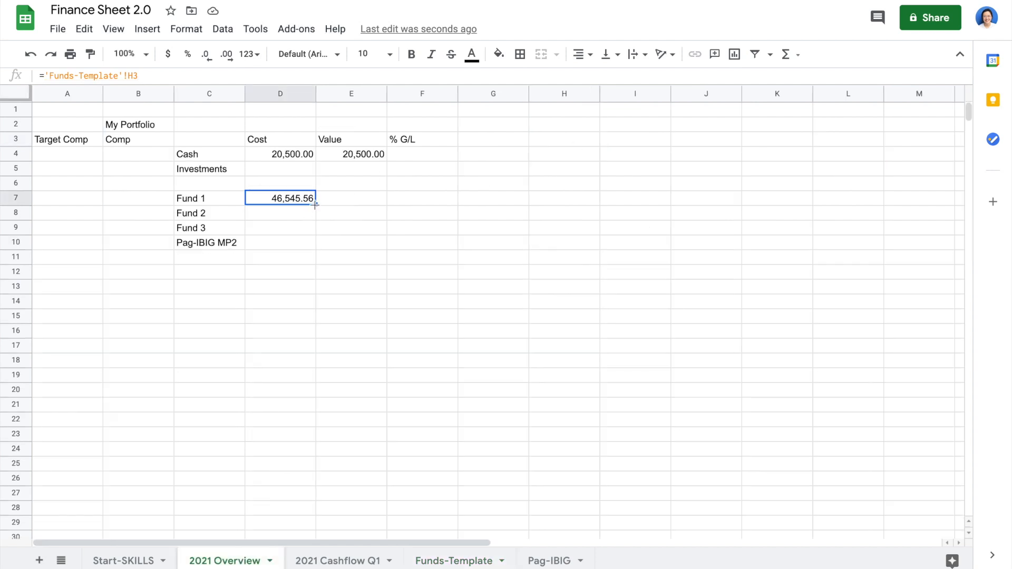
drag(314, 234, 315, 234)
Link Fund 1's value in E7 to Total Value in K3 of the Funds-Template sheet and fill the formula down to E9.
click(369, 199)
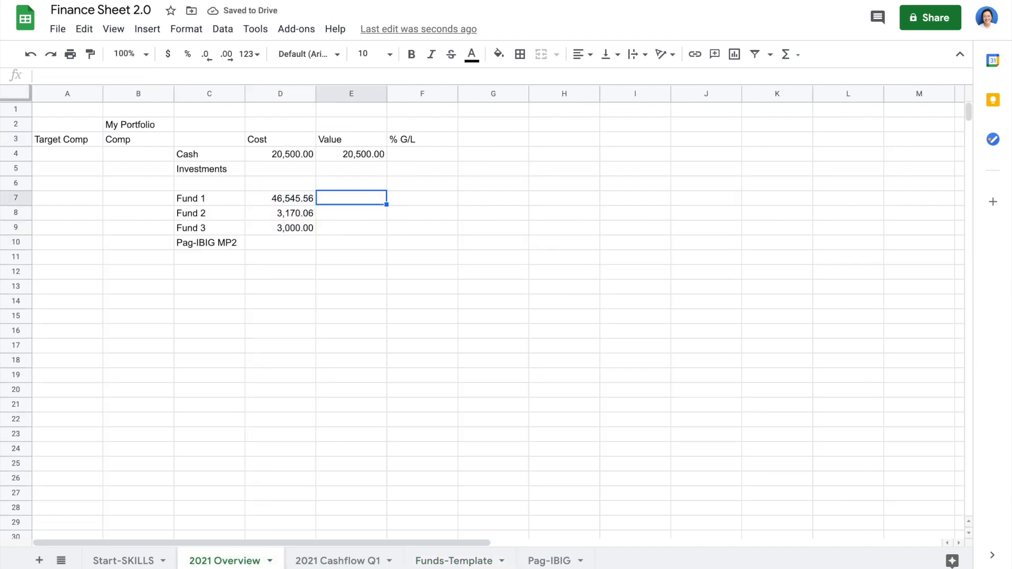
text(=)
click(430, 560)
click(804, 141)
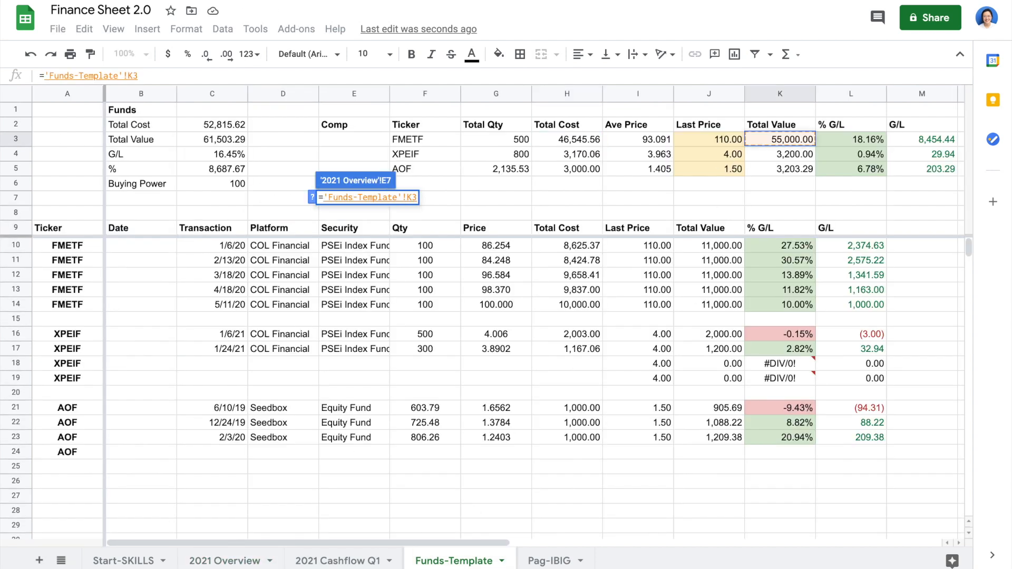
key(Return)
drag(386, 206, 386, 233)
Link the Pag-IBIG MP2 cost in D10 to Total Contributions in C2 of the Pag-IBIG sheet.
click(287, 244)
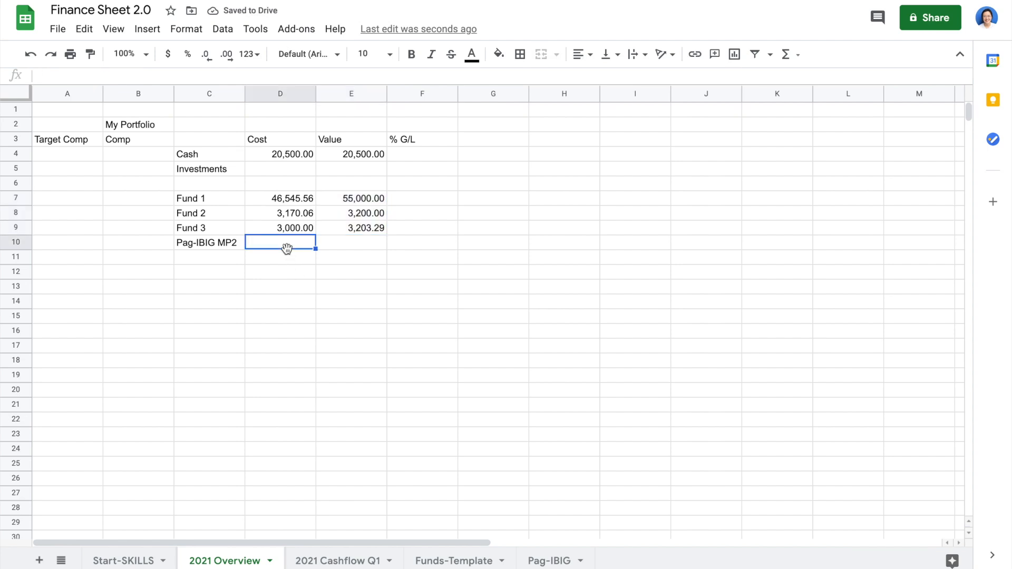
text(=)
click(549, 560)
click(240, 128)
key(Return)
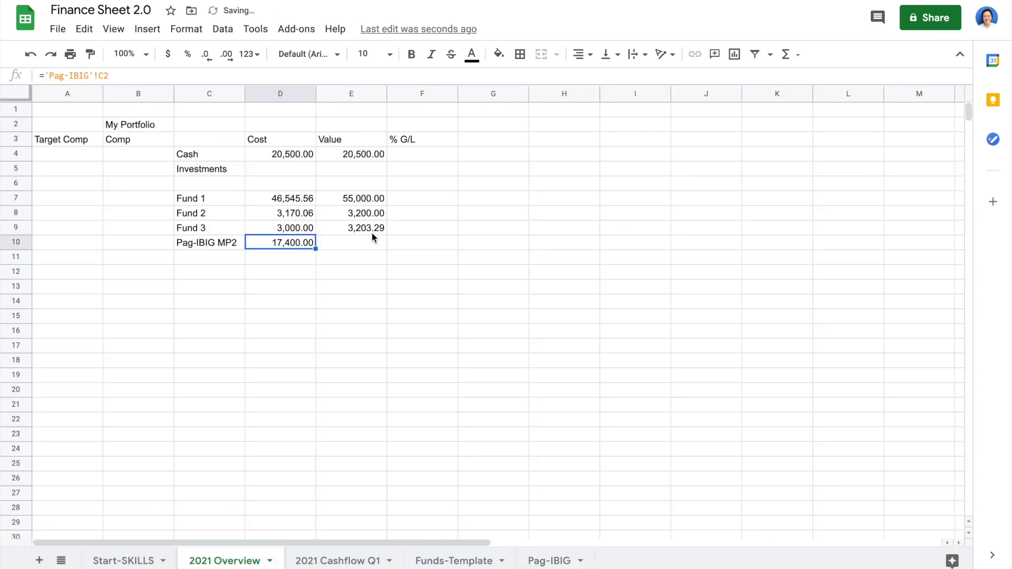
Link the Pag-IBIG MP2 value in E10 to Total Balance (Value) in C3 of the Pag-IBIG sheet.
click(368, 244)
text(=)
click(571, 559)
click(258, 141)
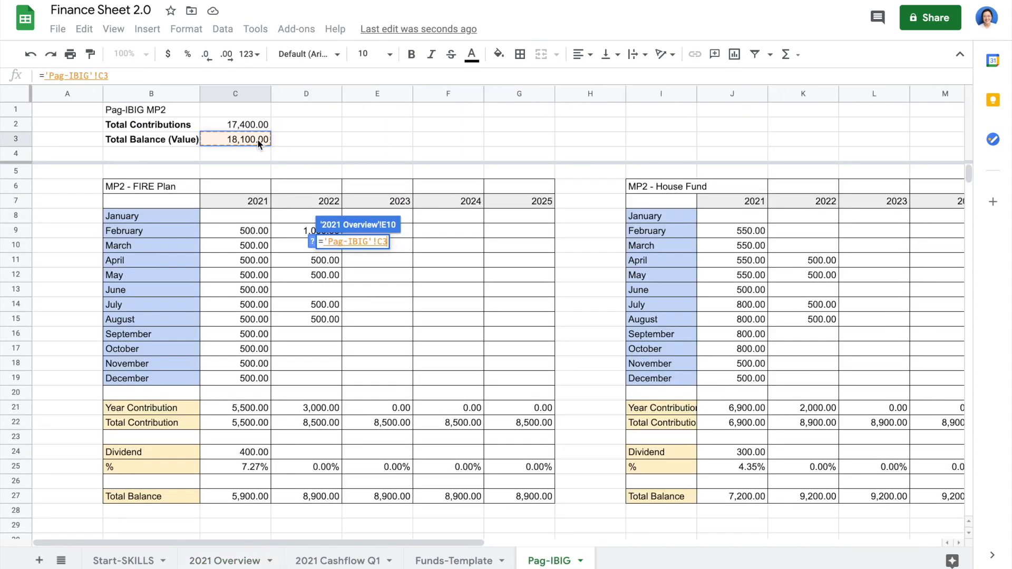
key(Return)
Calculate the Investments cost in D5 as =SUM(D7:D10) and extend the formula to the Value column in E5.
click(280, 171)
text(=sum()
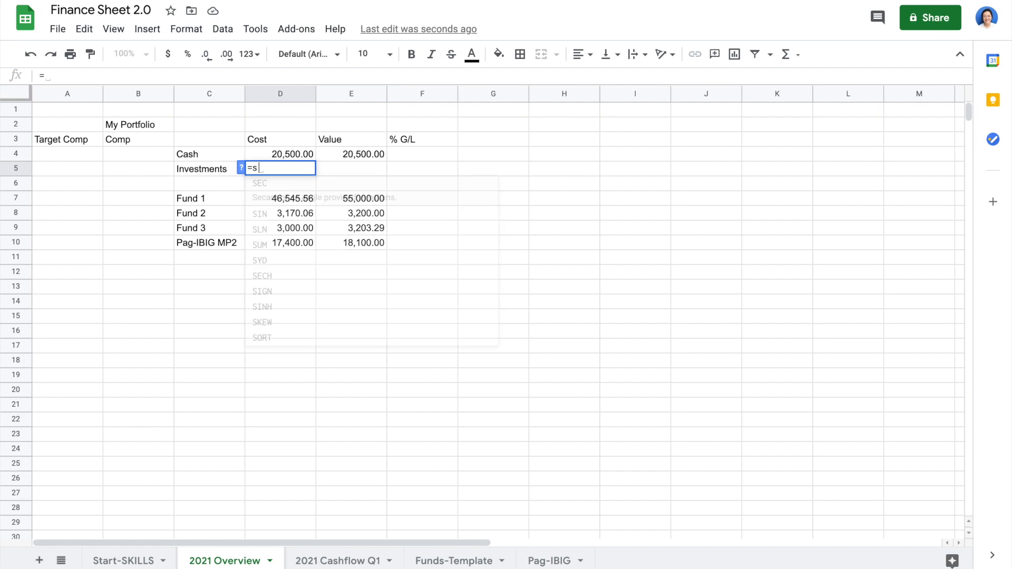
drag(271, 199, 281, 246)
key(Return)
click(305, 169)
drag(315, 175, 372, 174)
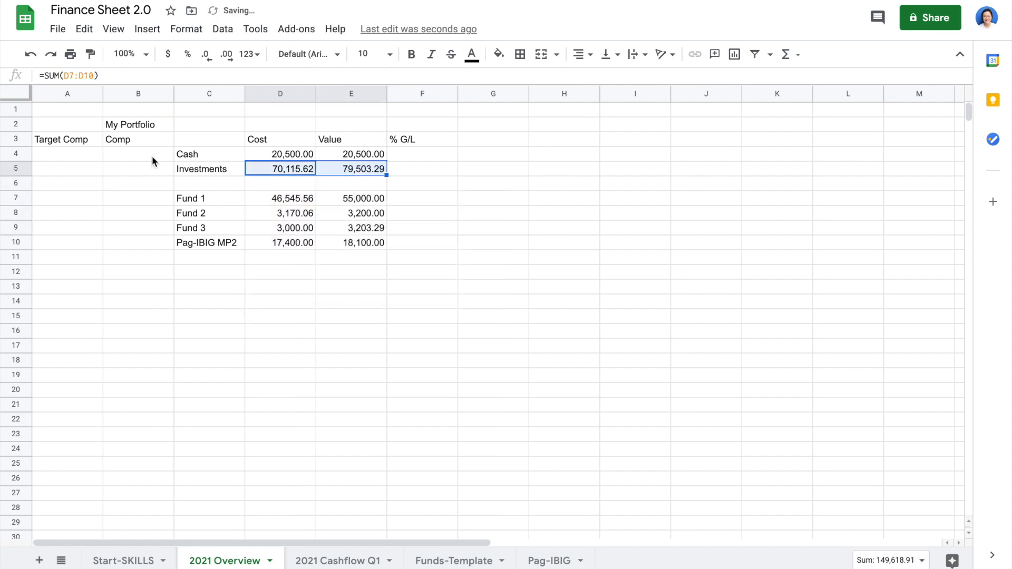
Add a Total label in C12, calculate D12 as =SUM(D4:D5) and extend the formula to E12.
click(210, 271)
text(Total)
key(Tab)
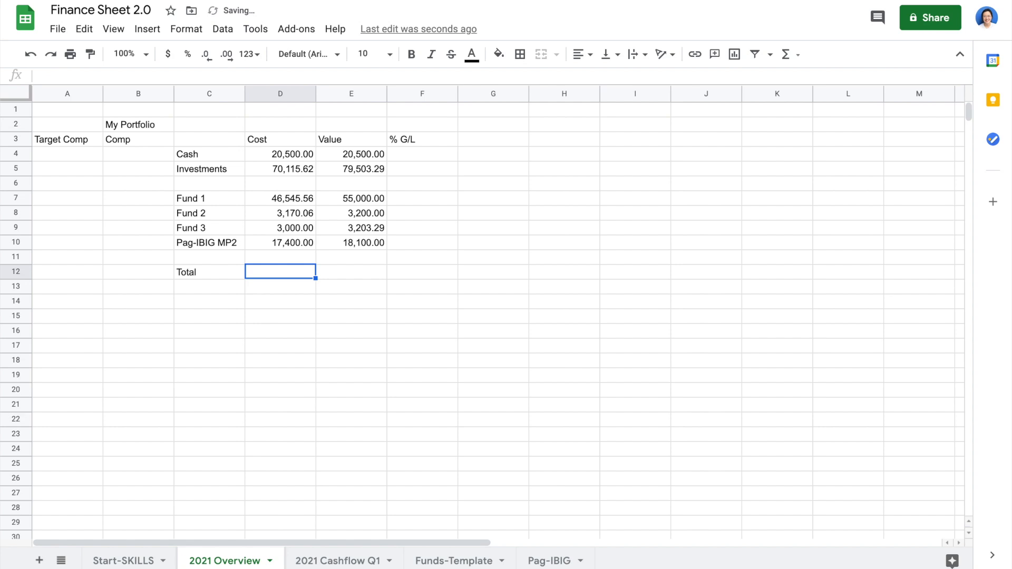
text(=sum)
click(264, 295)
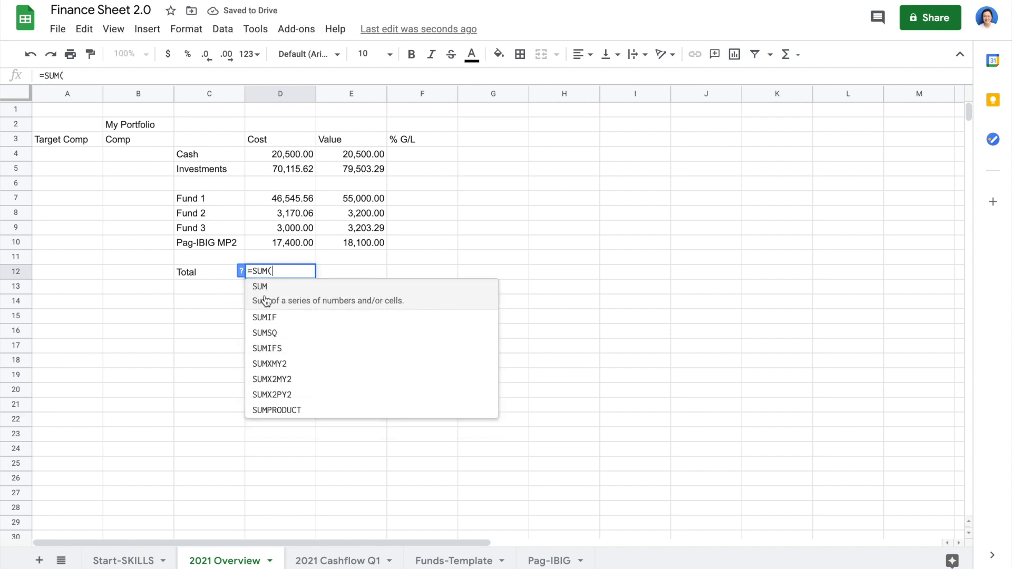
click(295, 158)
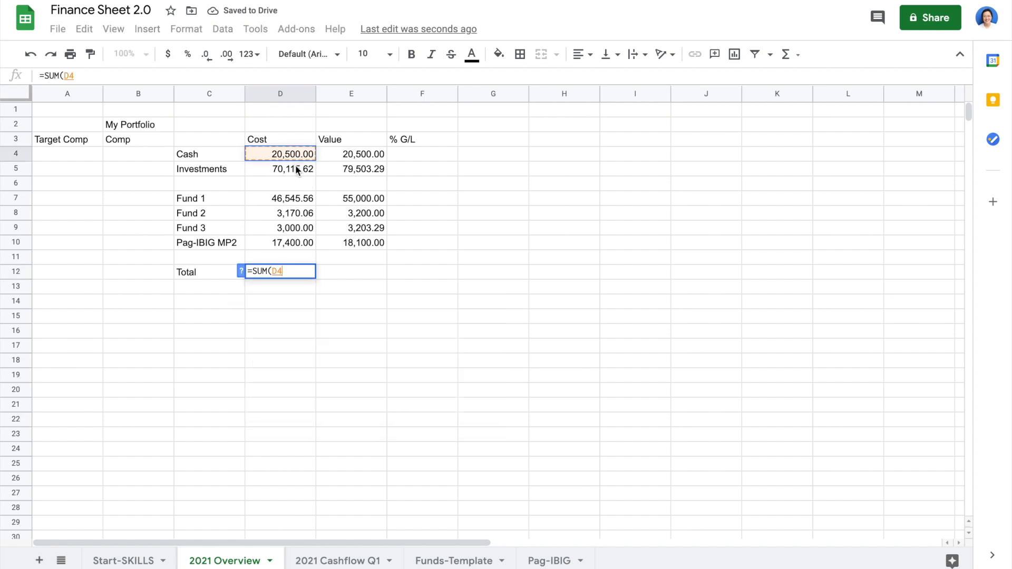
shift+click(295, 167)
key(Return)
click(314, 277)
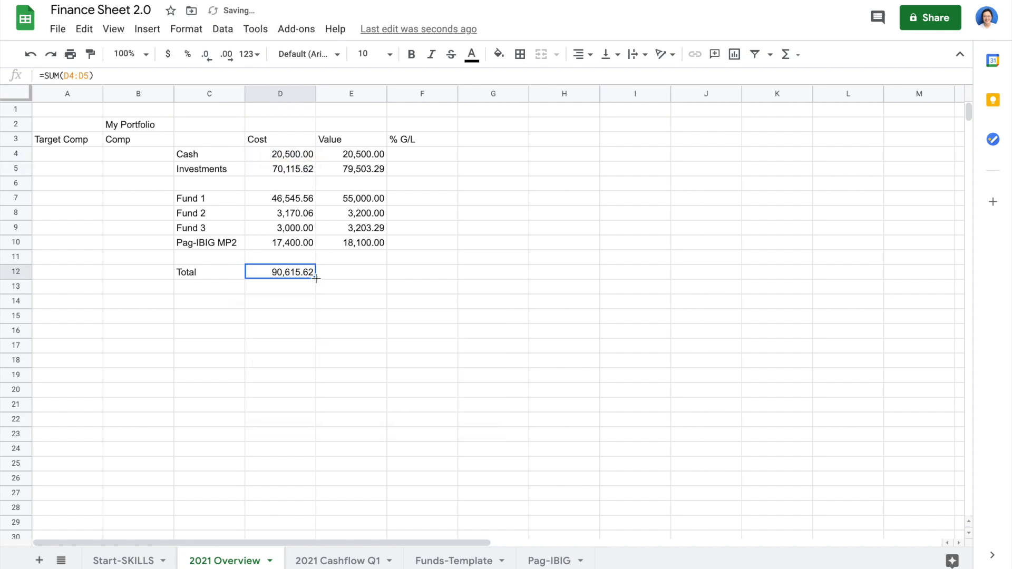
drag(344, 278, 343, 278)
Set the font size of the Total label and its cost in C12:D12 to 14.
click(210, 271)
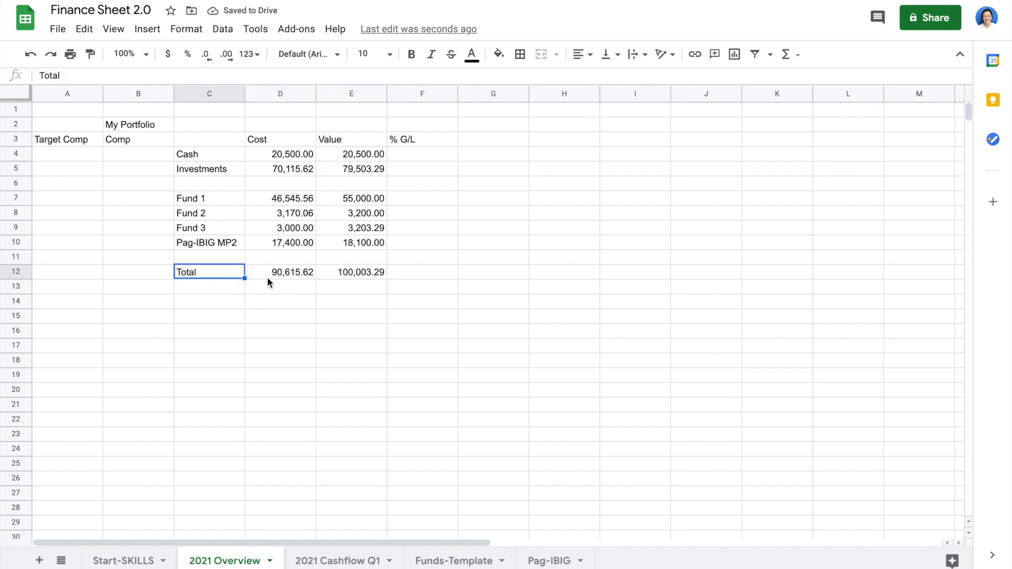
drag(267, 278, 211, 273)
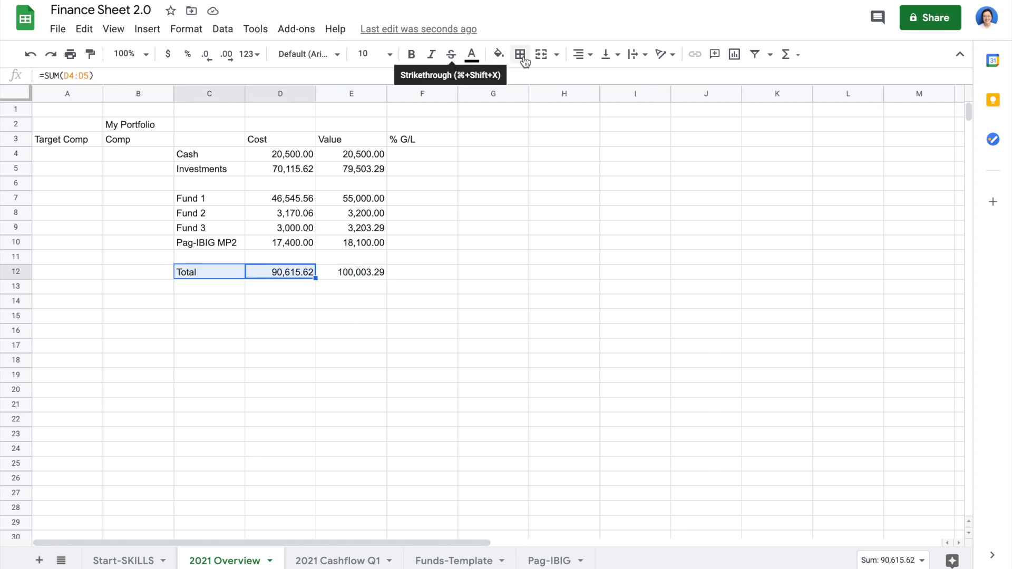
click(390, 56)
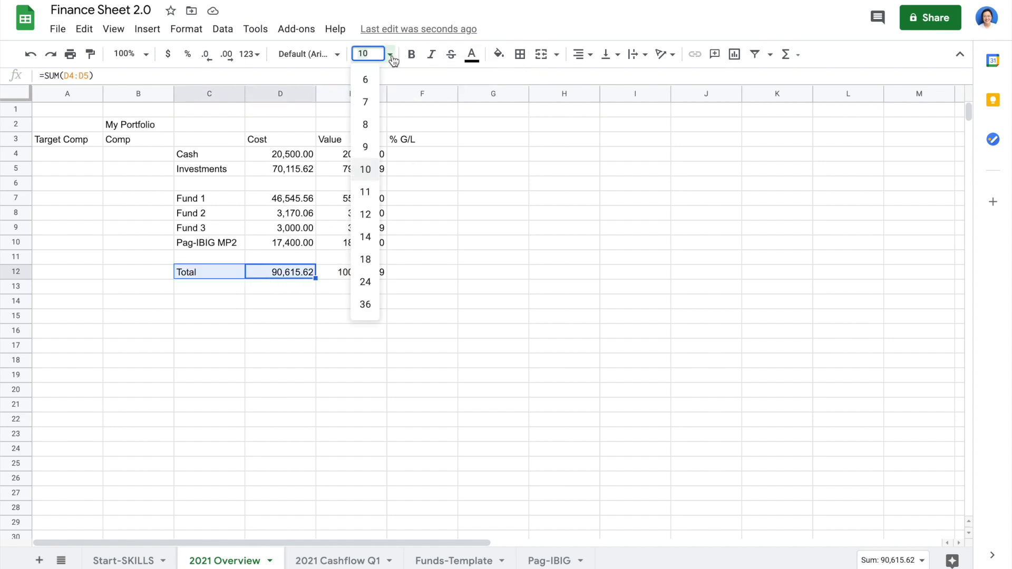
click(365, 236)
Calculate the Cash composition in B4 as =D4/$D$12, keeping the total cost as an absolute reference.
text(=)
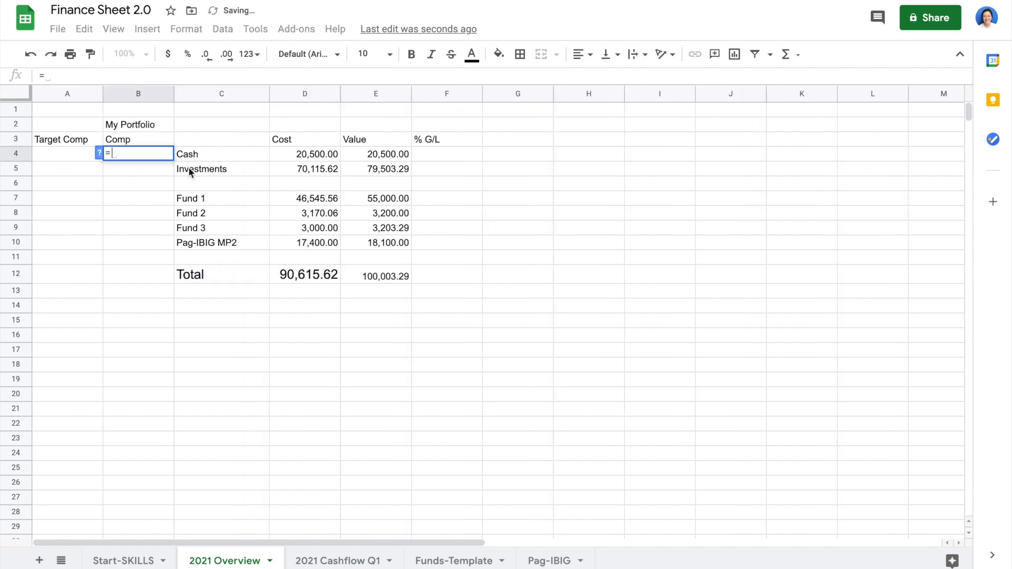
click(300, 153)
text(/)
click(311, 278)
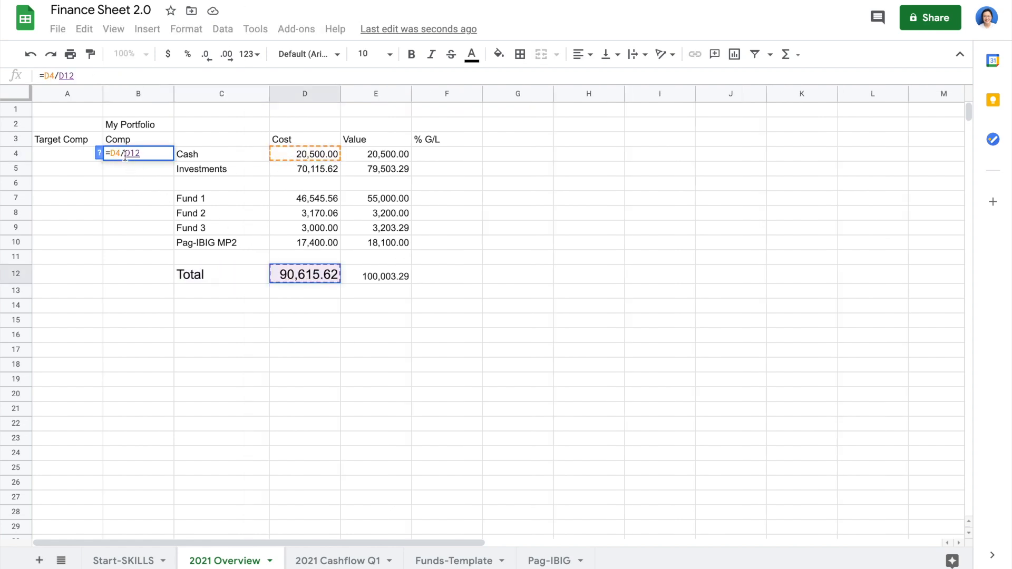
click(124, 154)
text($D$)
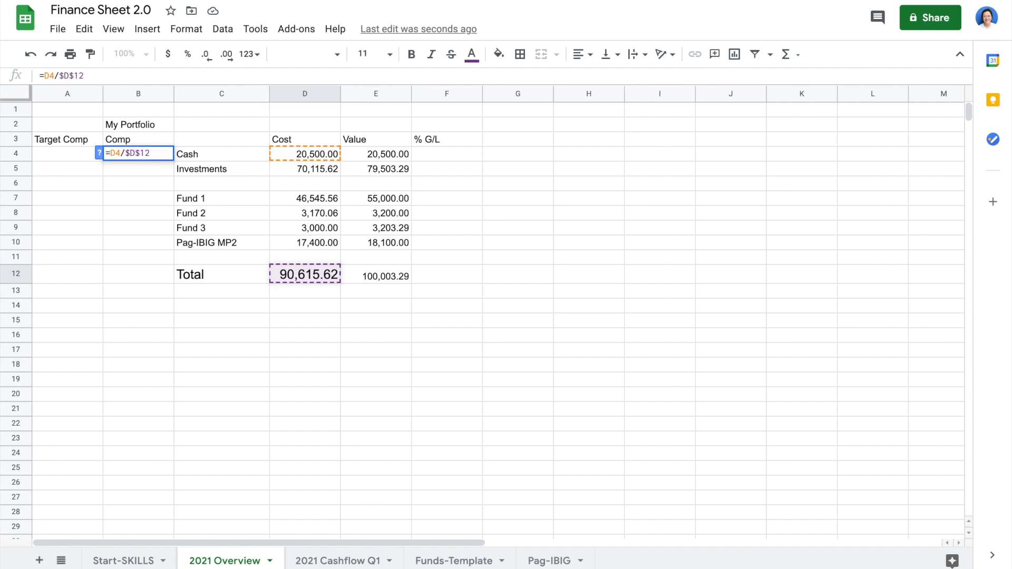
key(Return)
Format B4 as a percentage and extend its formula down to B10, leaving the blank spacer row's cell B6 empty.
click(145, 154)
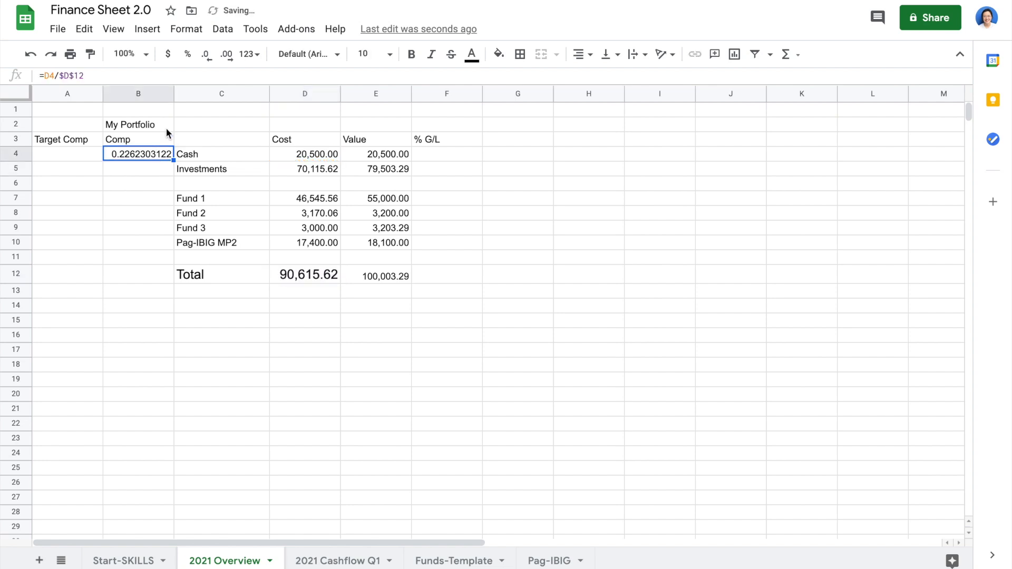
click(187, 54)
drag(173, 161, 169, 247)
click(153, 184)
key(Delete)
Color the text of the fund and Pag-IBIG MP2 rows in B7:E10 grey.
click(153, 242)
shift+click(366, 201)
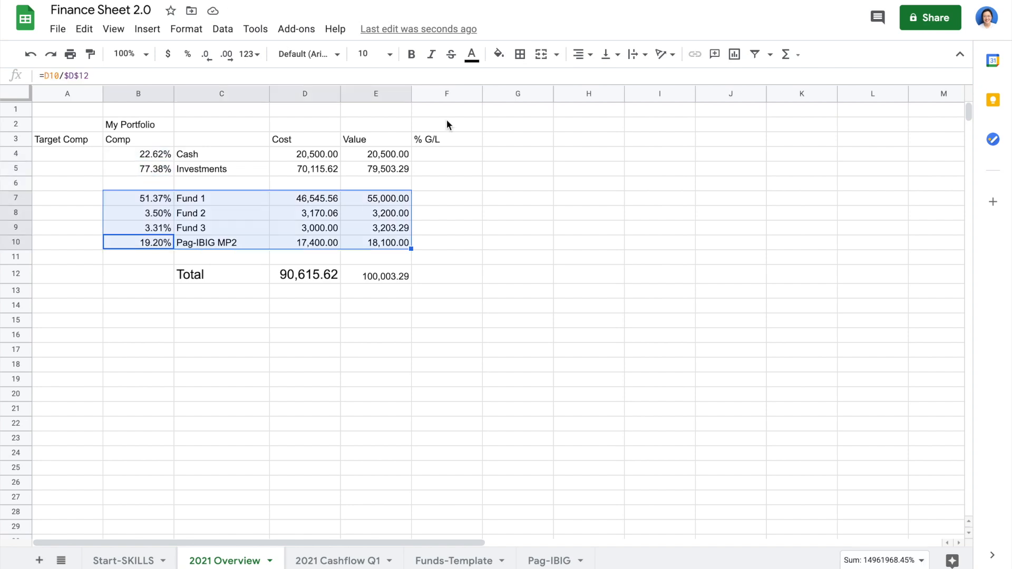
click(472, 57)
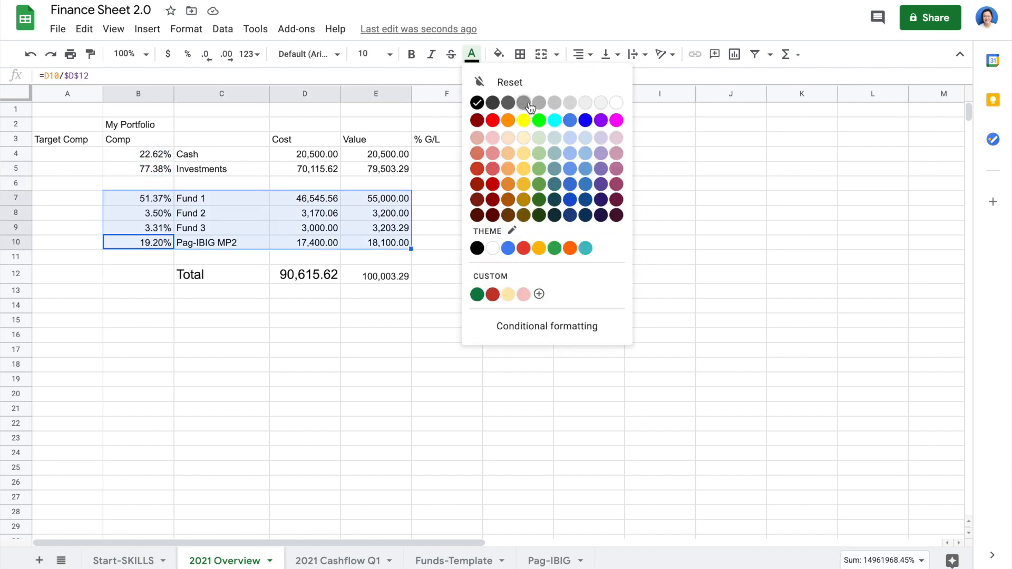
click(528, 105)
Calculate the Investments gain/loss in F5 as =E5/D5-1.
click(436, 157)
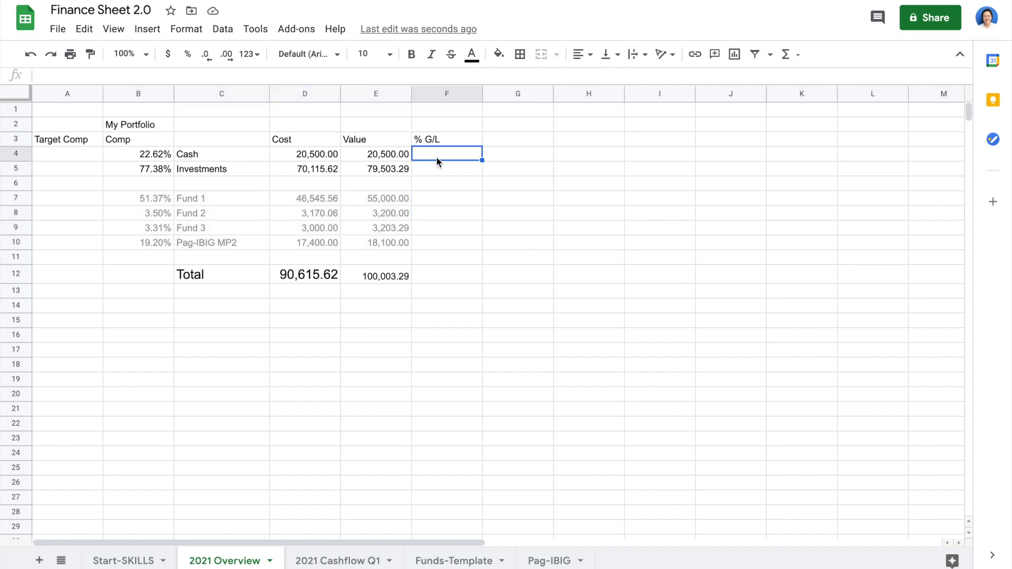
click(447, 173)
text(=)
click(392, 168)
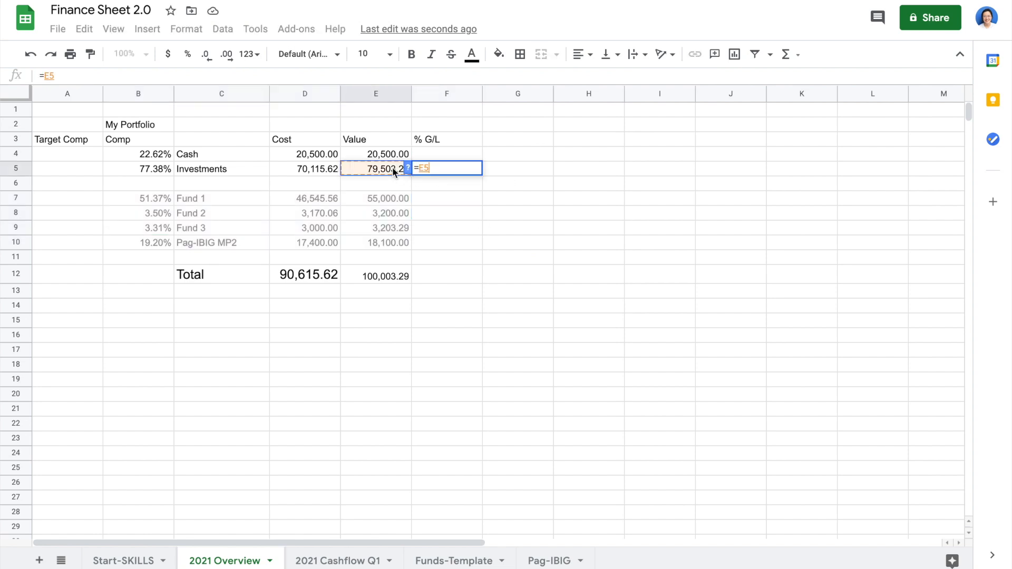
text(/)
click(327, 168)
text(-1)
key(Return)
Format F5 as a percentage and extend its formula down to F12, clearing the errors in blank rows 6 and 11.
click(441, 172)
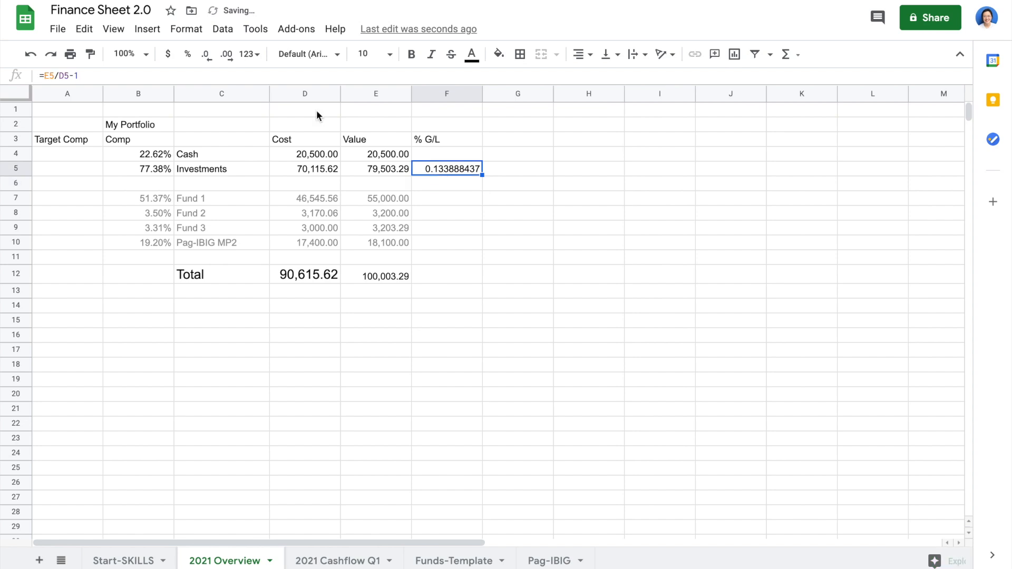
click(187, 53)
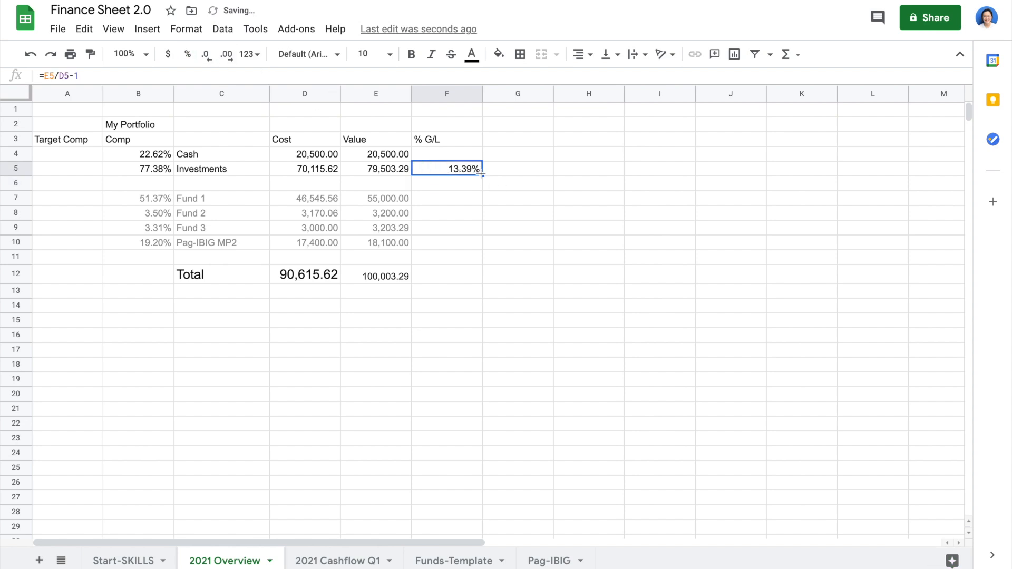
drag(480, 217, 479, 274)
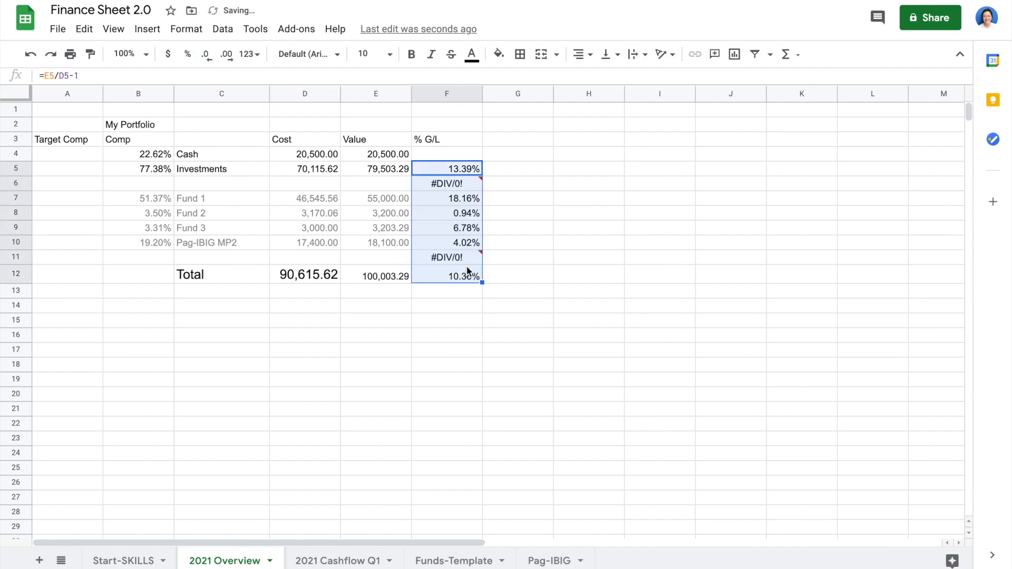
click(457, 261)
Add a conditional formatting rule to F5:F12 that shows values greater than 0 in green text.
drag(451, 171, 462, 278)
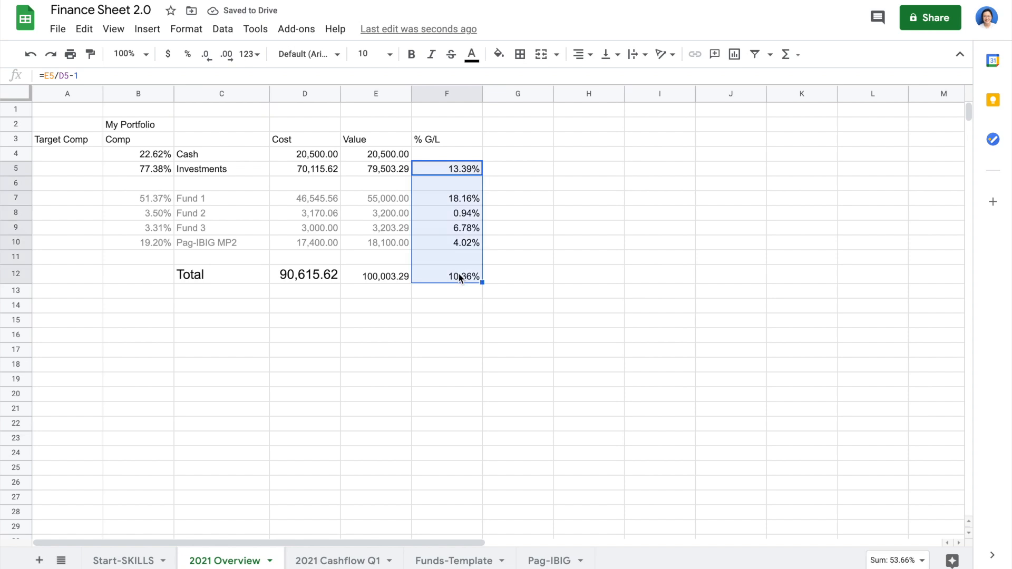
right_click(460, 276)
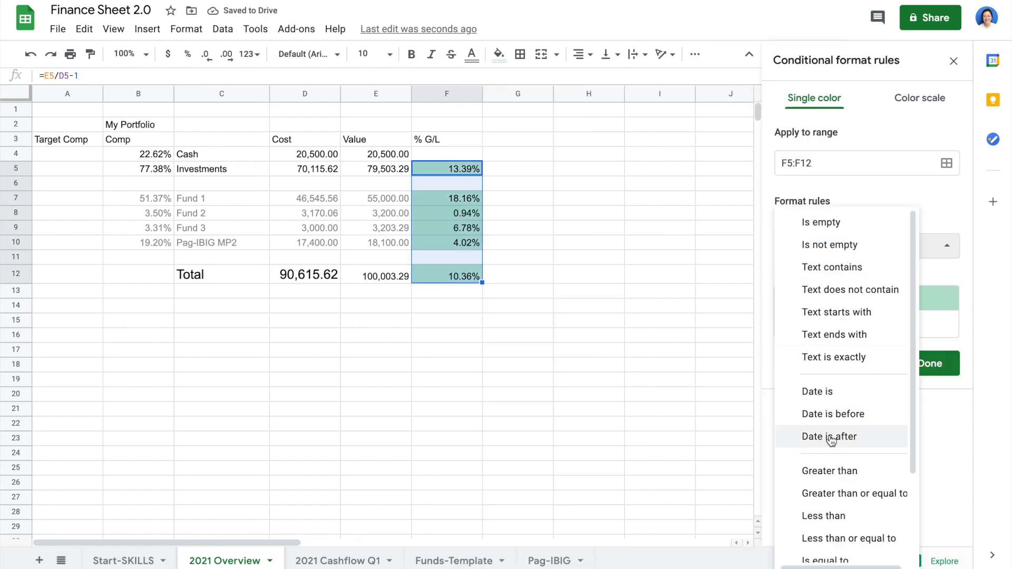
click(831, 481)
text(0)
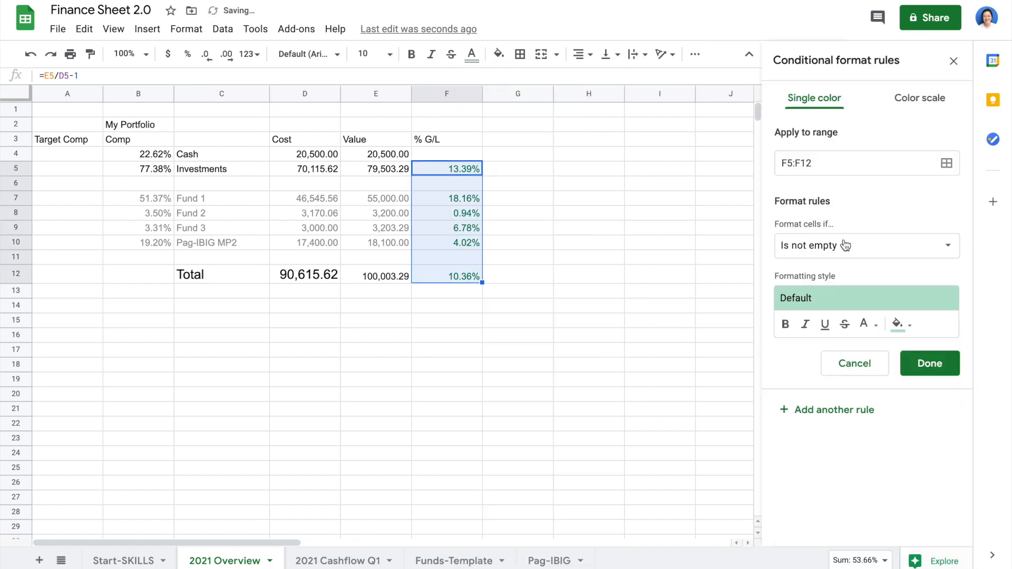
Add a second conditional formatting rule to F5:F12 that shows values less than 0 in red text.
click(845, 246)
click(838, 459)
click(814, 281)
text(0)
click(835, 334)
click(919, 428)
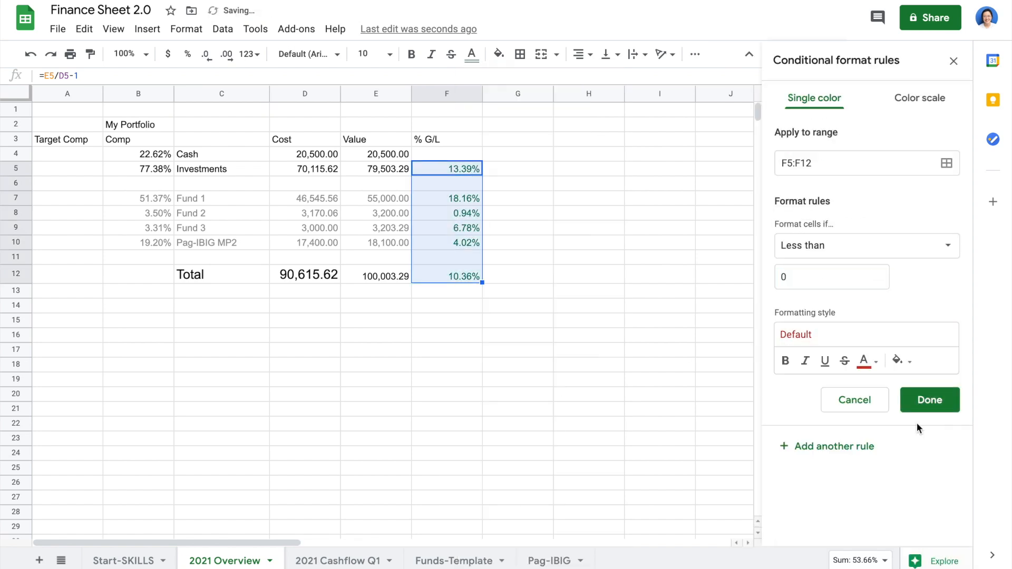
click(930, 400)
click(954, 61)
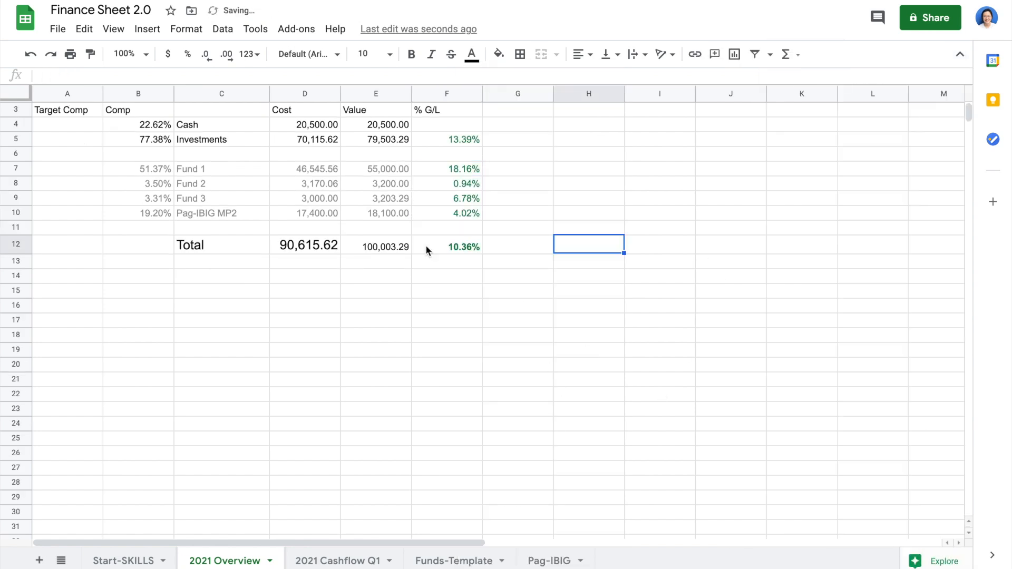
Insert a pie chart from the Cash row C4:D4 and the fund and Pag-IBIG MP2 rows C7:D10.
click(251, 166)
drag(256, 127, 300, 129)
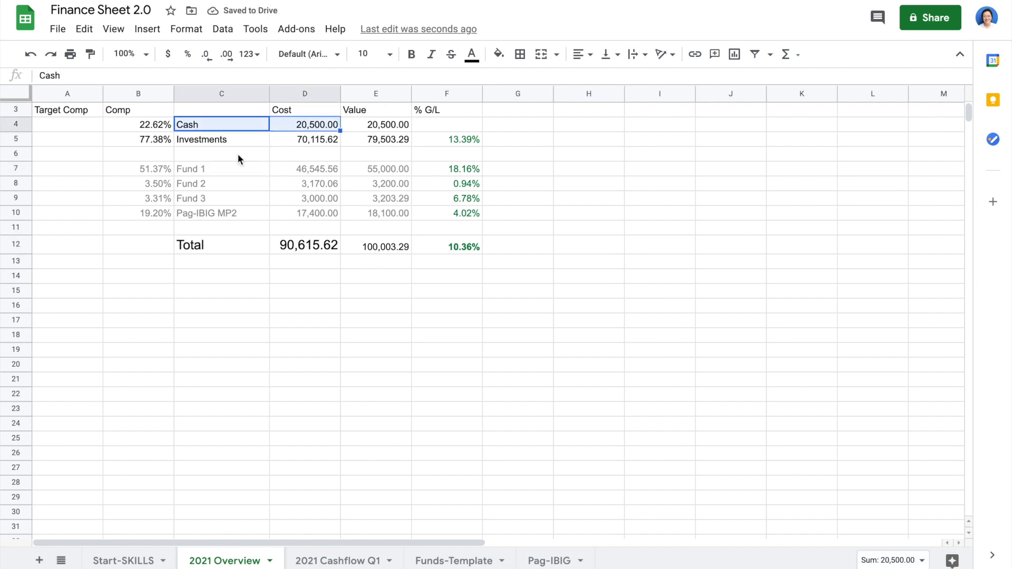
ctrl+click(233, 169)
drag(289, 208, 293, 211)
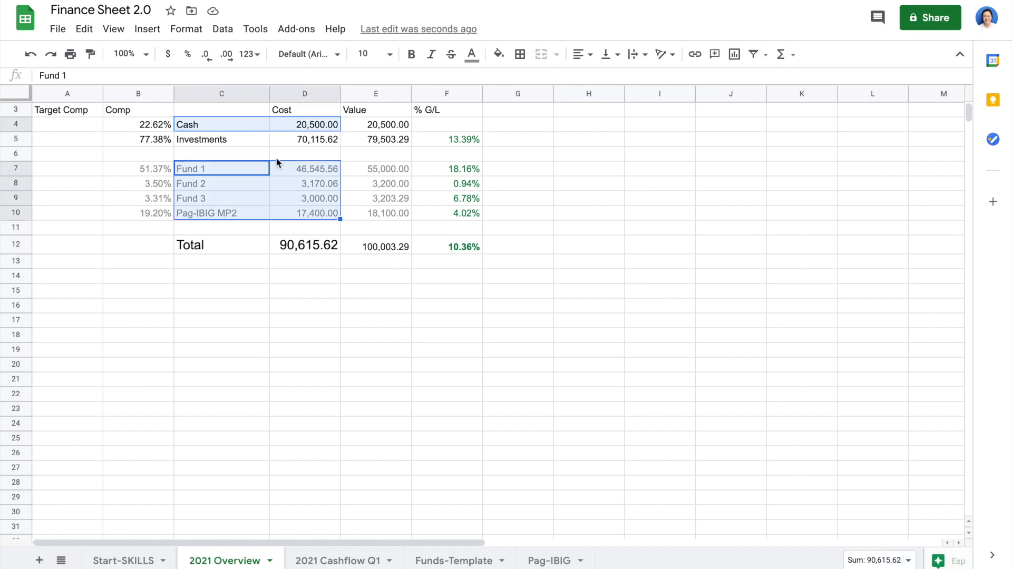
click(154, 31)
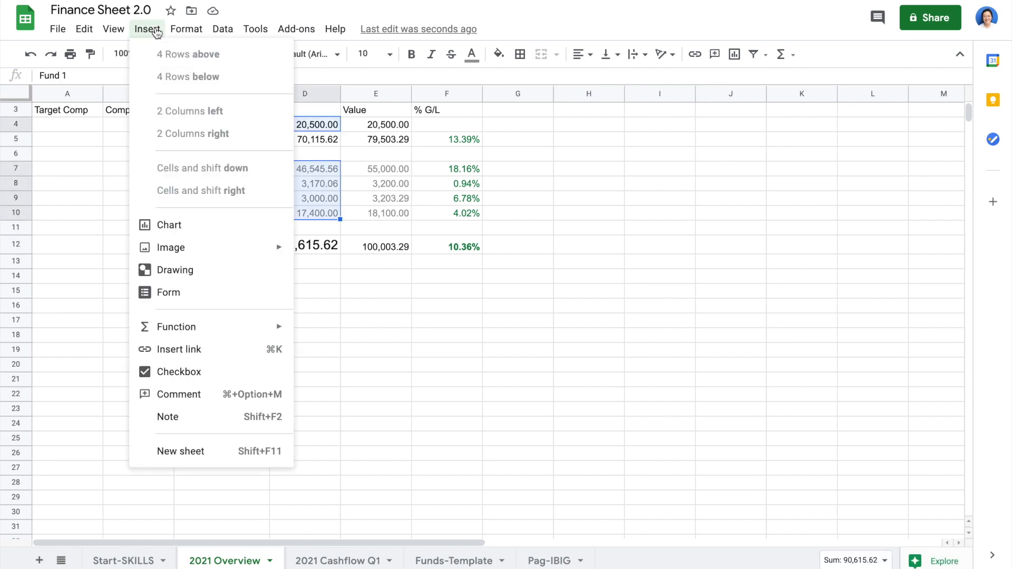
click(224, 218)
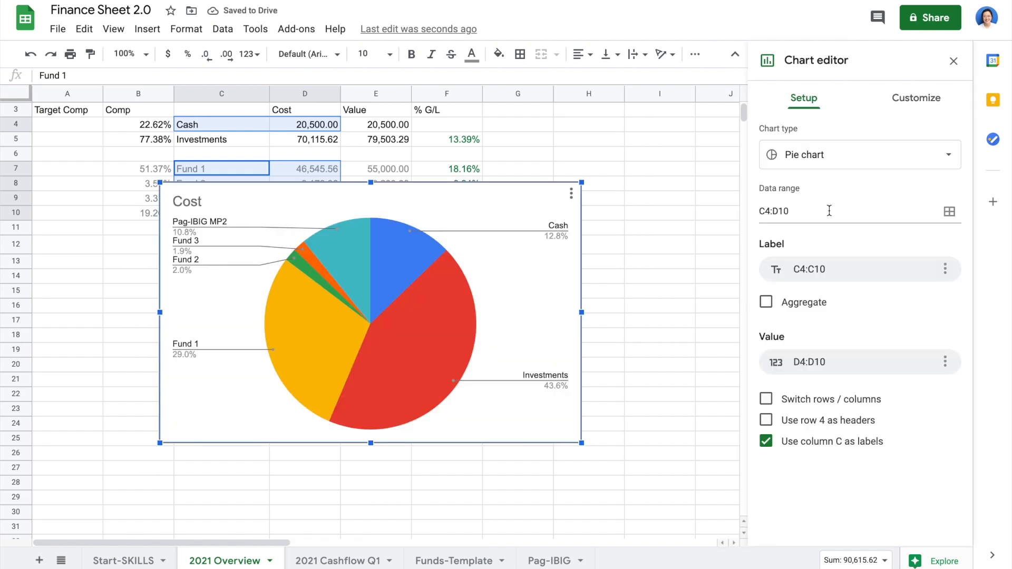
Change the chart's data range to C4:D4 and C7:D10, with the ranges combined vertically.
click(950, 213)
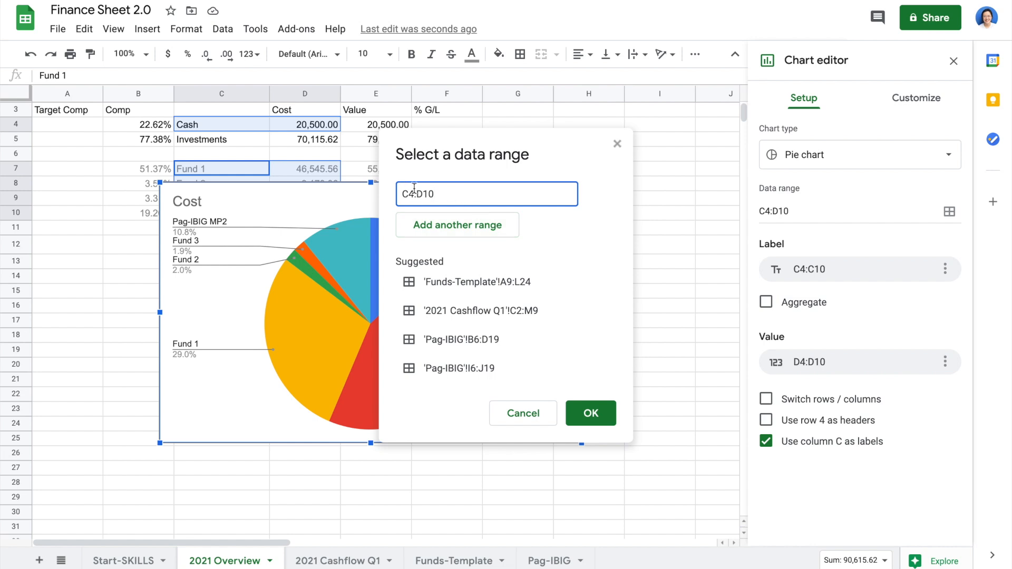
text(4)
click(472, 230)
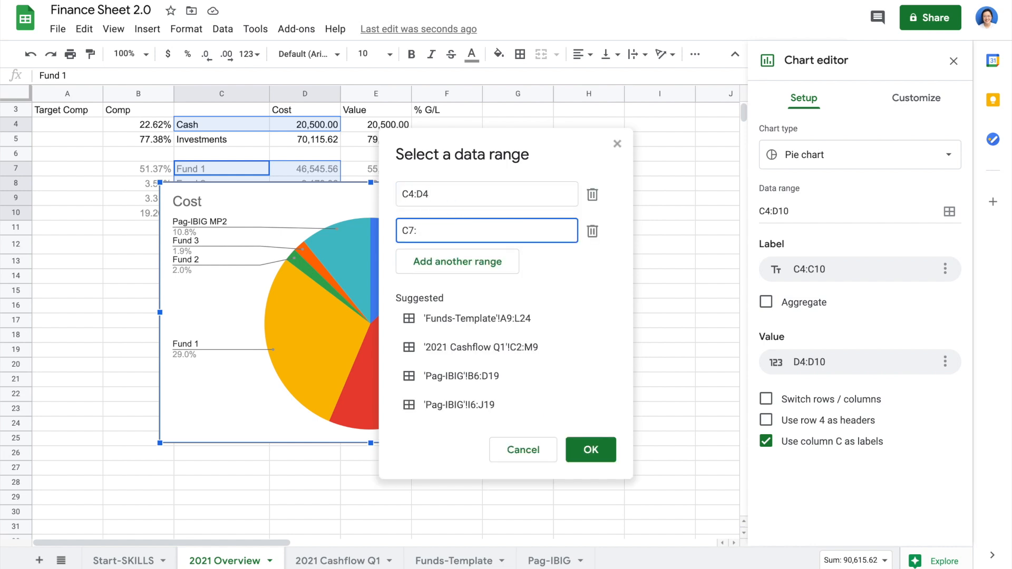
click(591, 450)
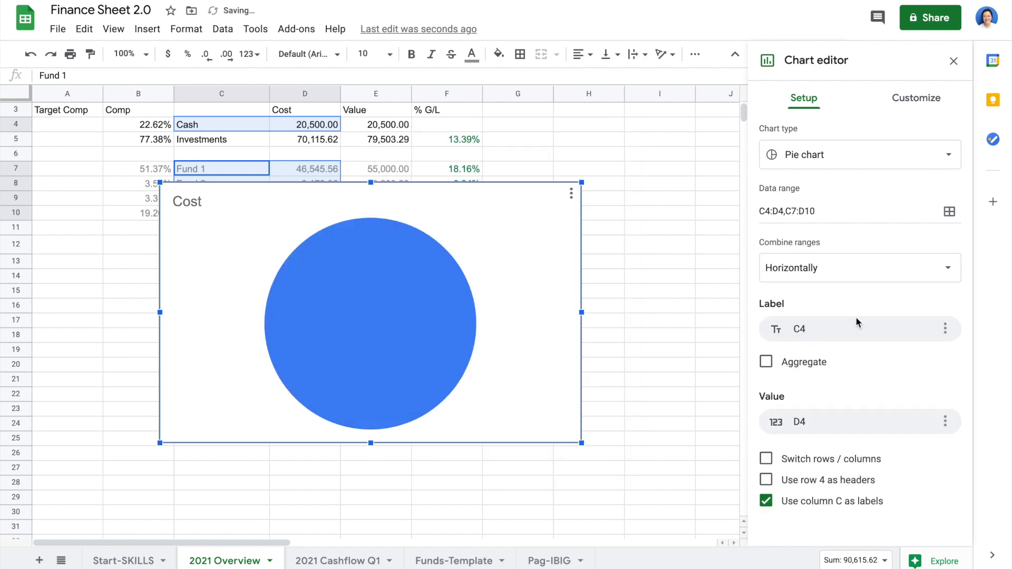
click(882, 283)
click(793, 242)
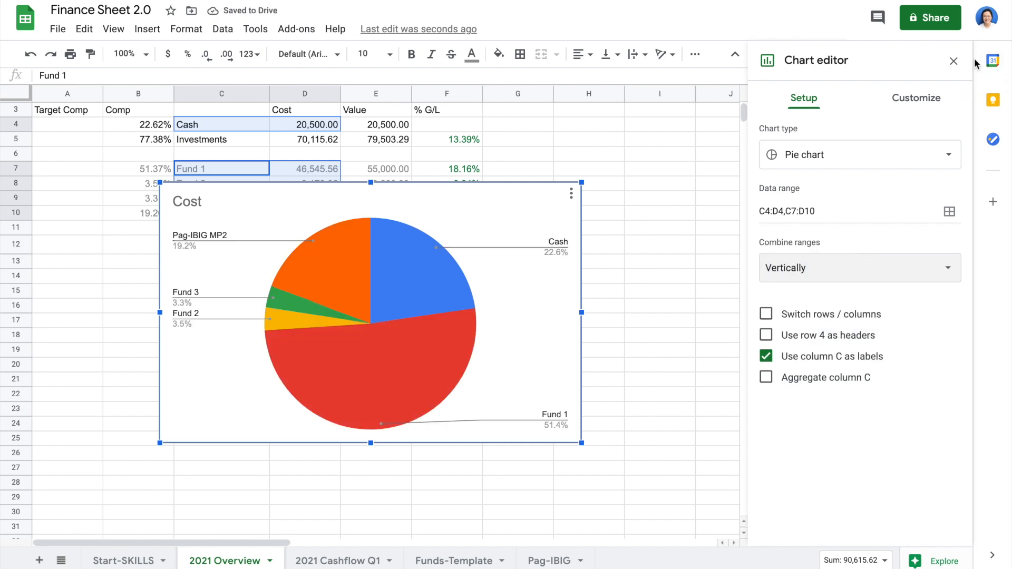
Change the pie chart's title to Portfolio Distribution and close the chart editor.
click(905, 105)
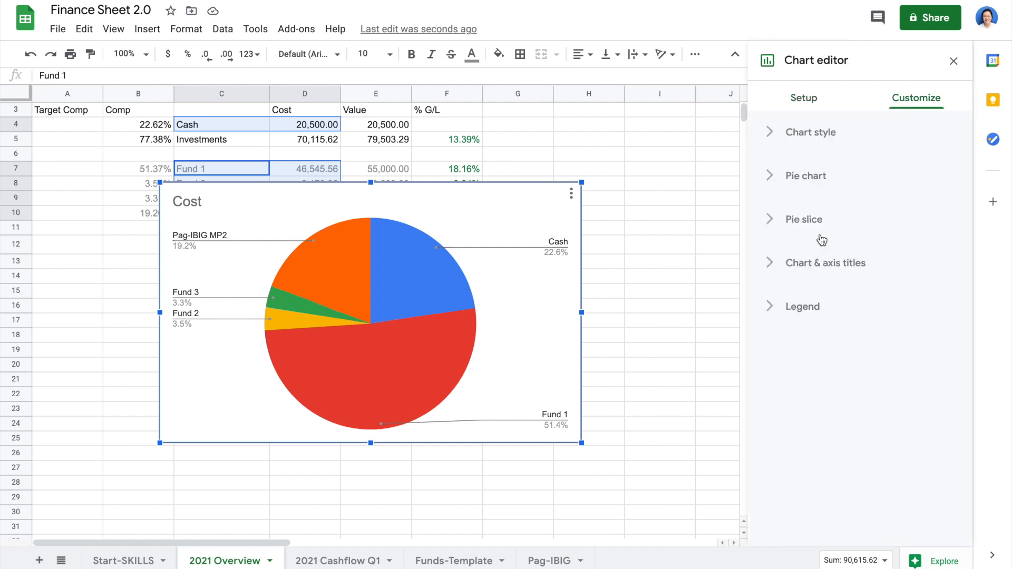
click(817, 271)
click(852, 368)
text(Portfolio Distributioon)
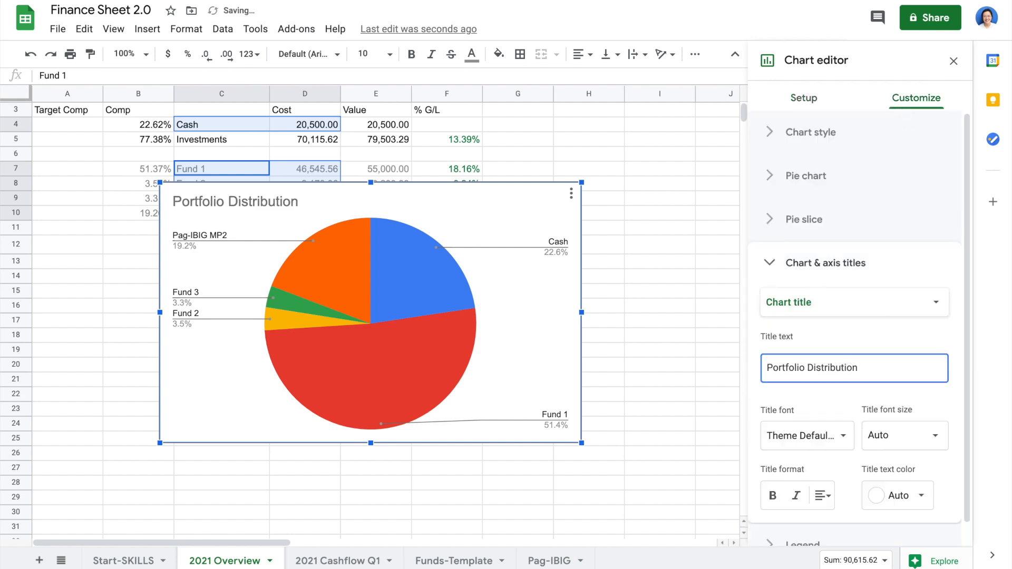
click(953, 62)
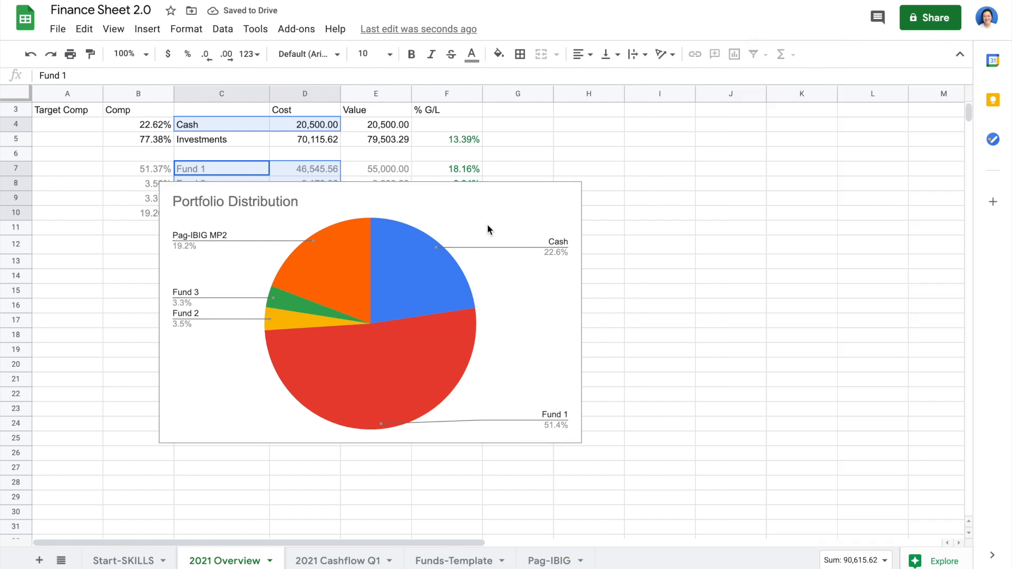
Move the Portfolio Distribution chart below the portfolio table and shrink it to about columns A to F, rows 14 to 29.
click(474, 210)
drag(474, 210, 369, 293)
drag(480, 530, 419, 504)
drag(341, 460, 339, 467)
click(517, 379)
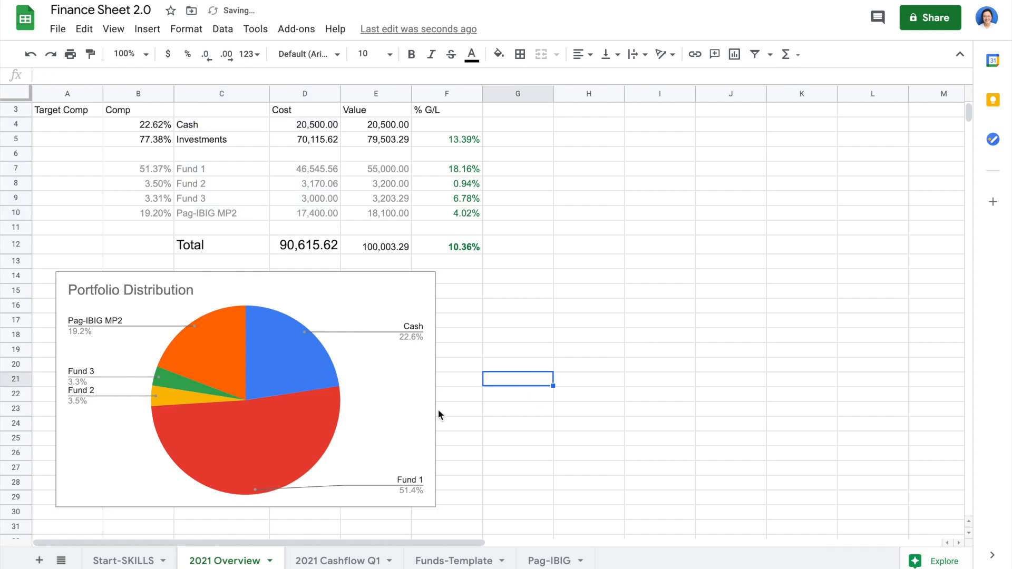
Insert a second pie chart comparing the Cash and Investments costs in C4:D5.
drag(205, 139, 289, 132)
click(147, 29)
click(168, 217)
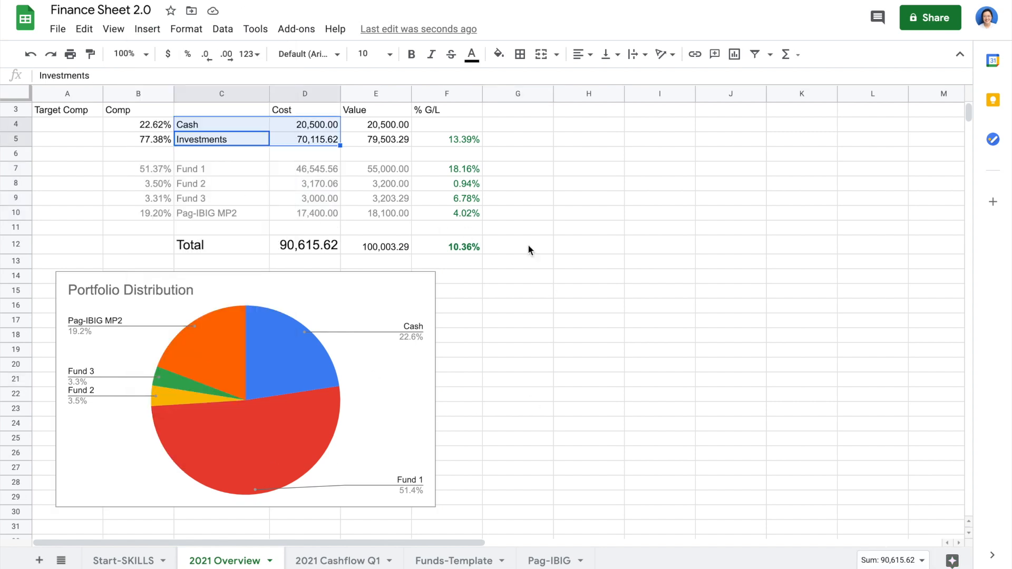
Remove the title text of the Cash and Investments pie chart and close the chart editor.
click(920, 100)
click(825, 263)
double_click(817, 366)
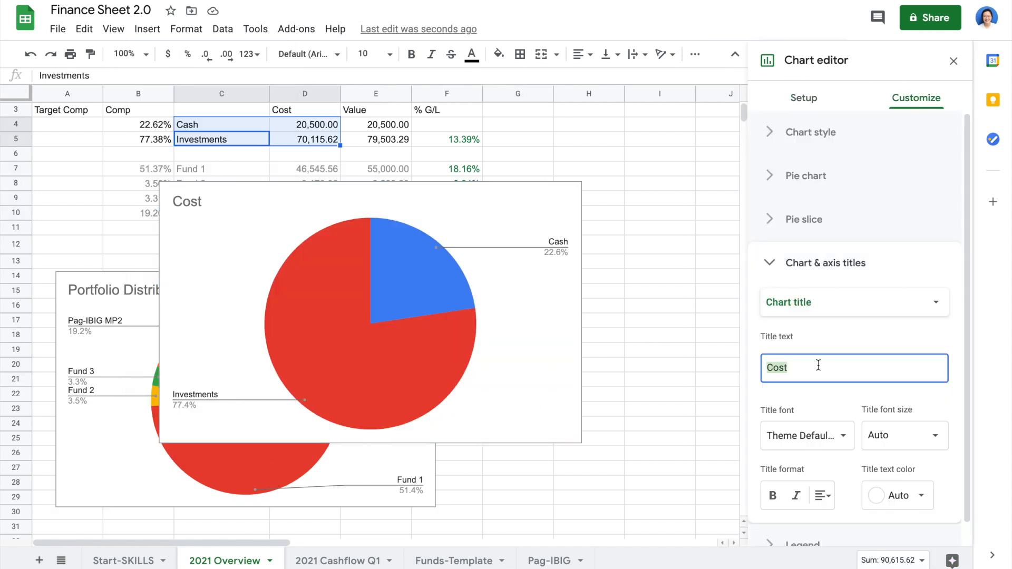
key(BackSpace)
click(951, 66)
Place the Cash and Investments chart beside the Portfolio Distribution chart and shrink it to a matching height.
drag(253, 264, 550, 355)
drag(877, 533, 834, 507)
scroll(557, 236, up, 1)
click(566, 244)
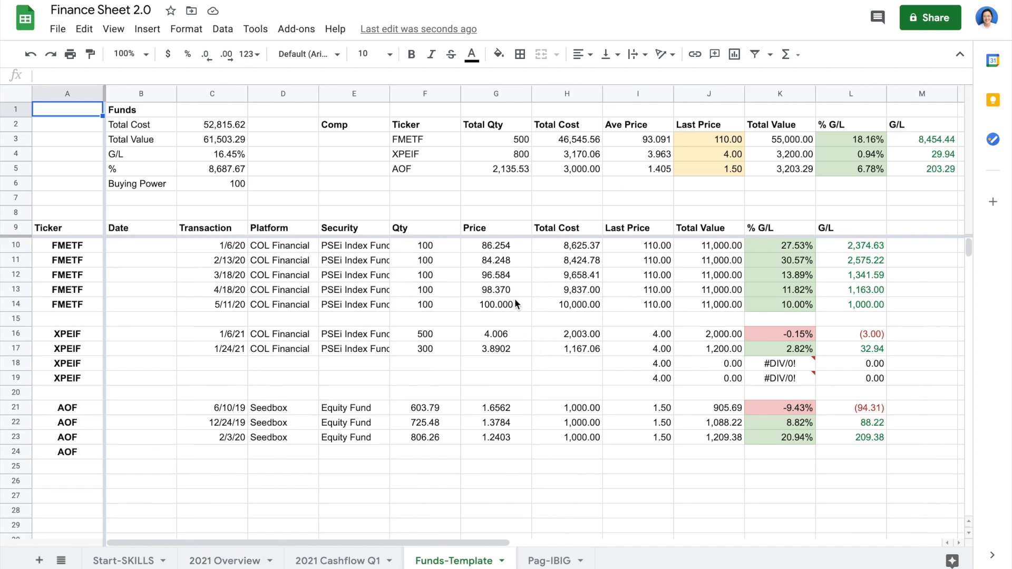
Set the FMETF last price in J3 of the Funds-Template sheet to 120 and return to the 2021 Overview.
click(707, 140)
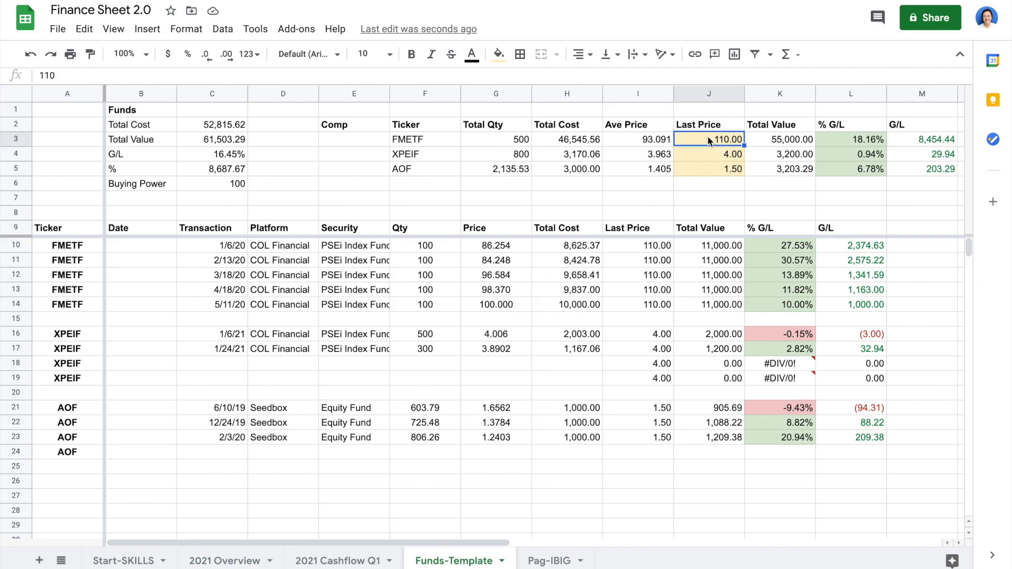
text(120)
key(Return)
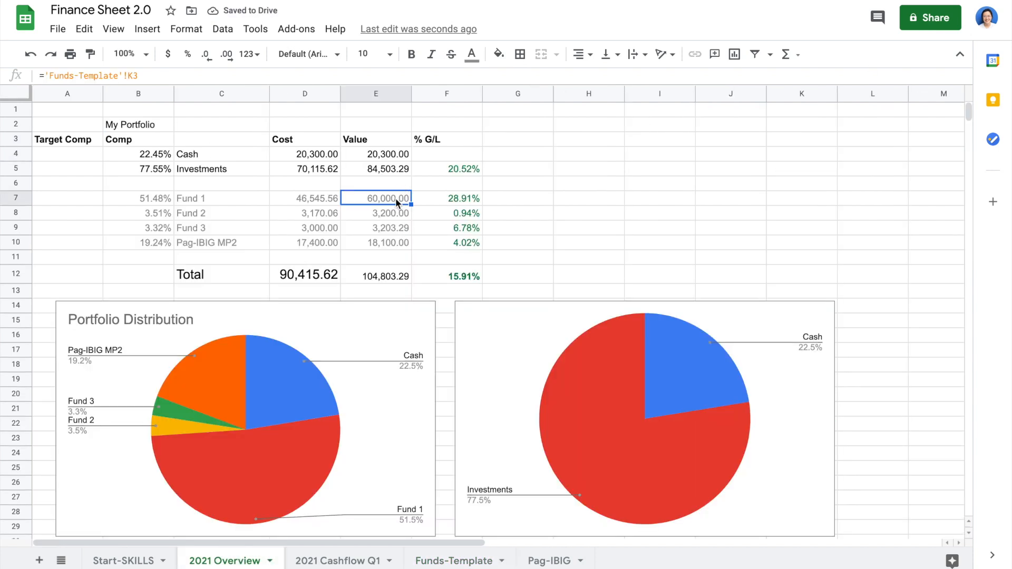
click(582, 232)
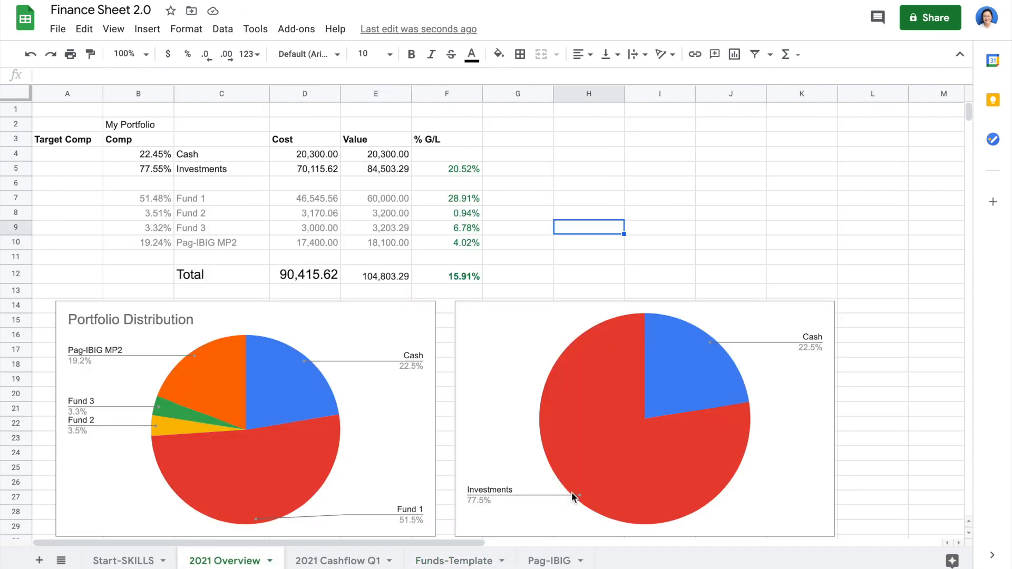
Enter 2000 as the October 2022 contribution in the MP2 - FIRE Plan table on the Pag-IBIG sheet.
click(547, 560)
click(335, 348)
text(2000)
key(Return)
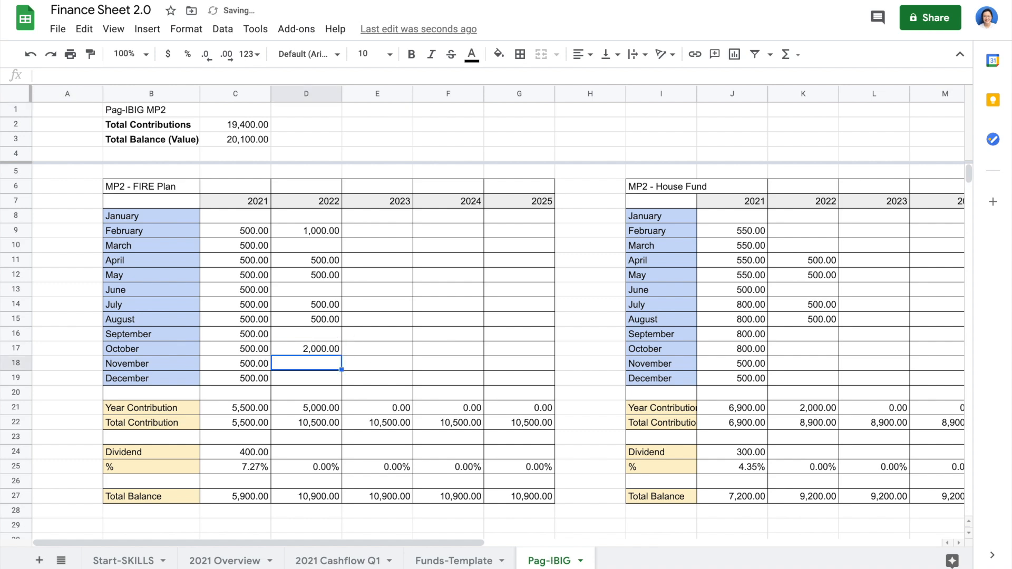